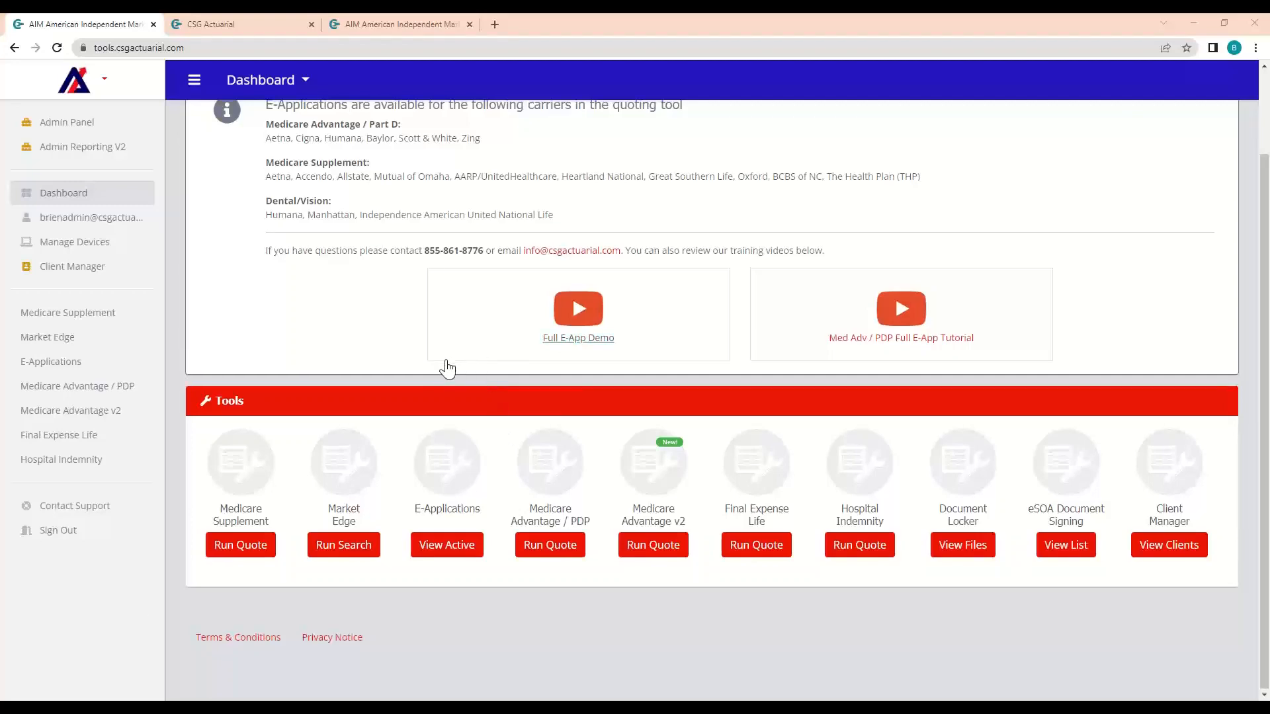
scroll(446, 372, up, 2)
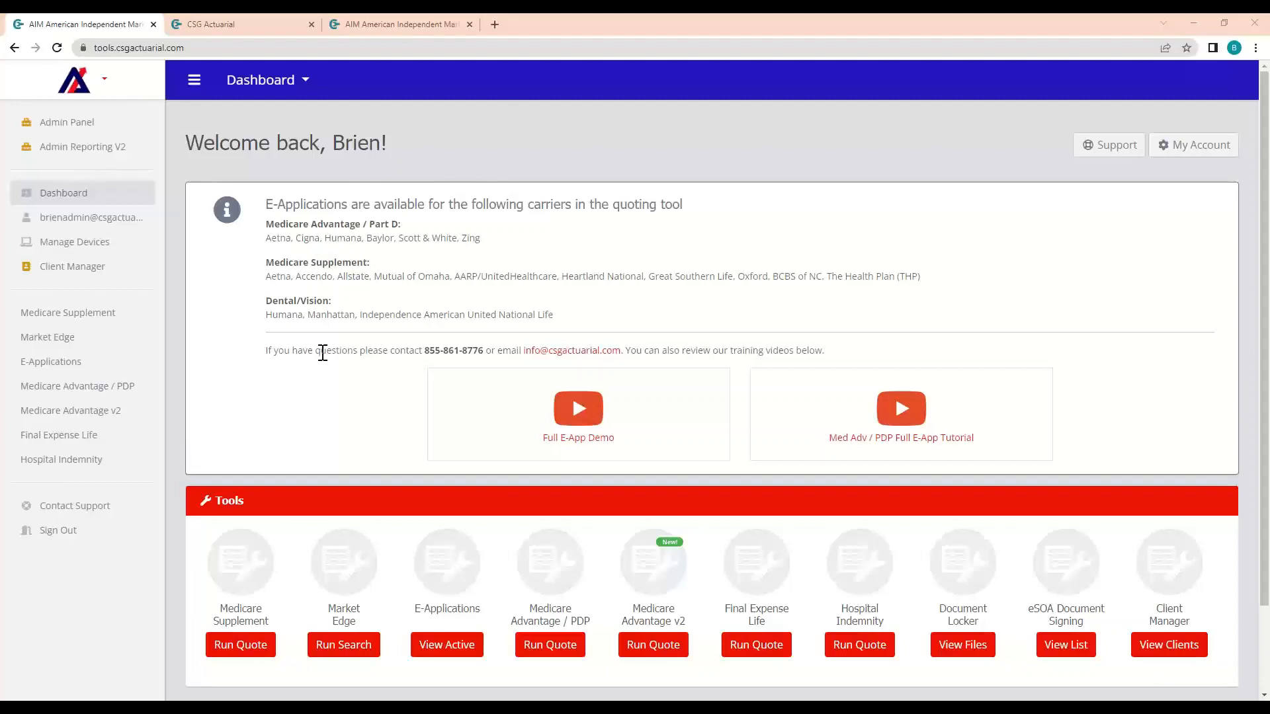
scroll(284, 437, down, 1)
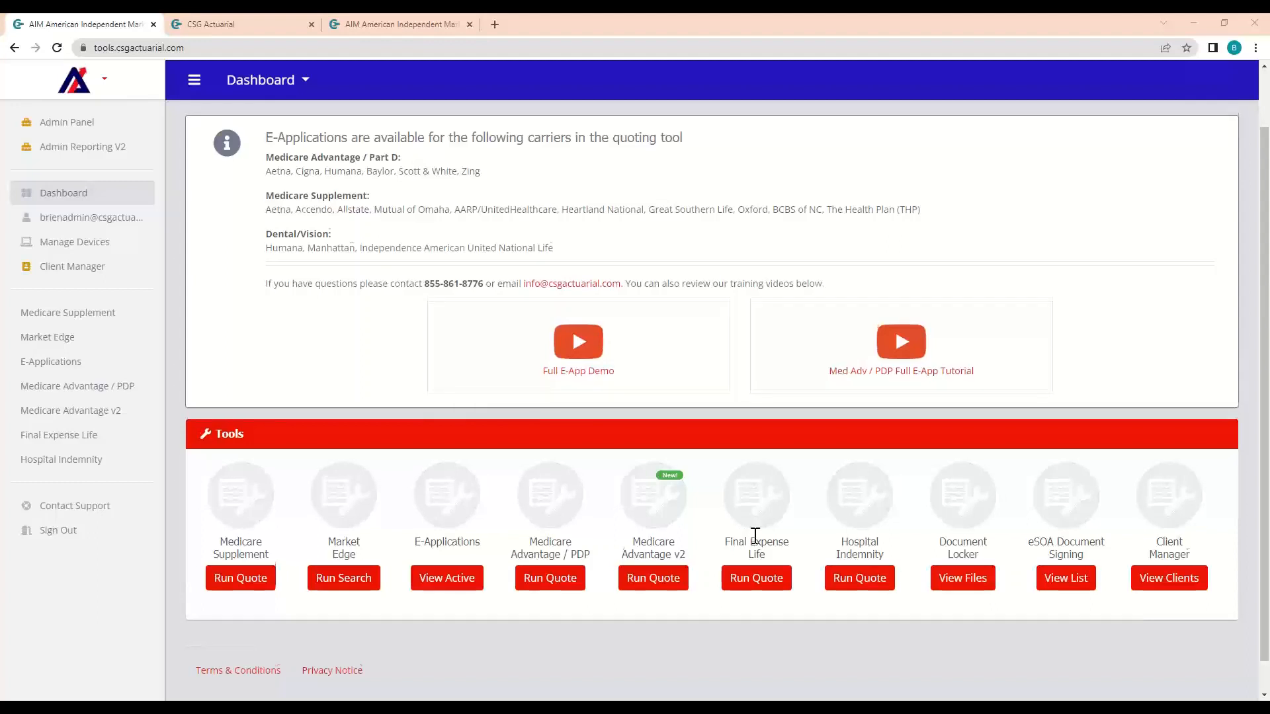
scroll(748, 537, up, 2)
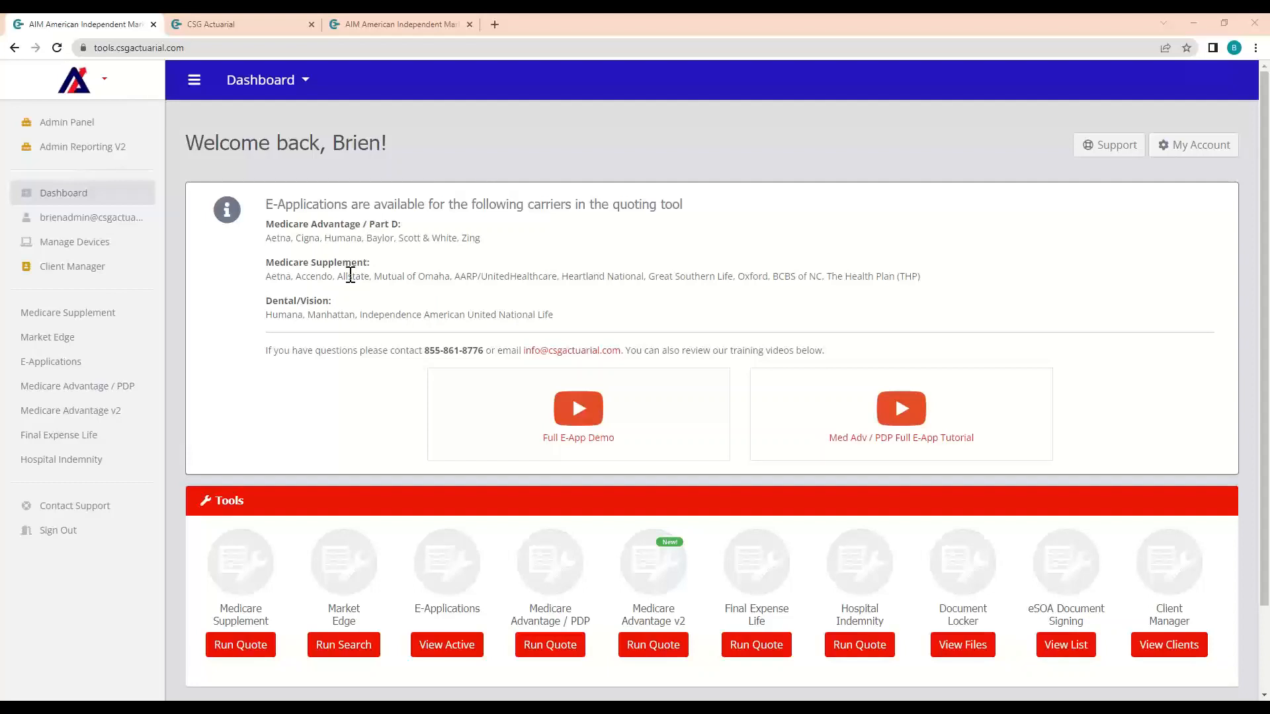
Step: Start a Medicare Supplement quote and enter 68135 as the ZIP code
click(244, 645)
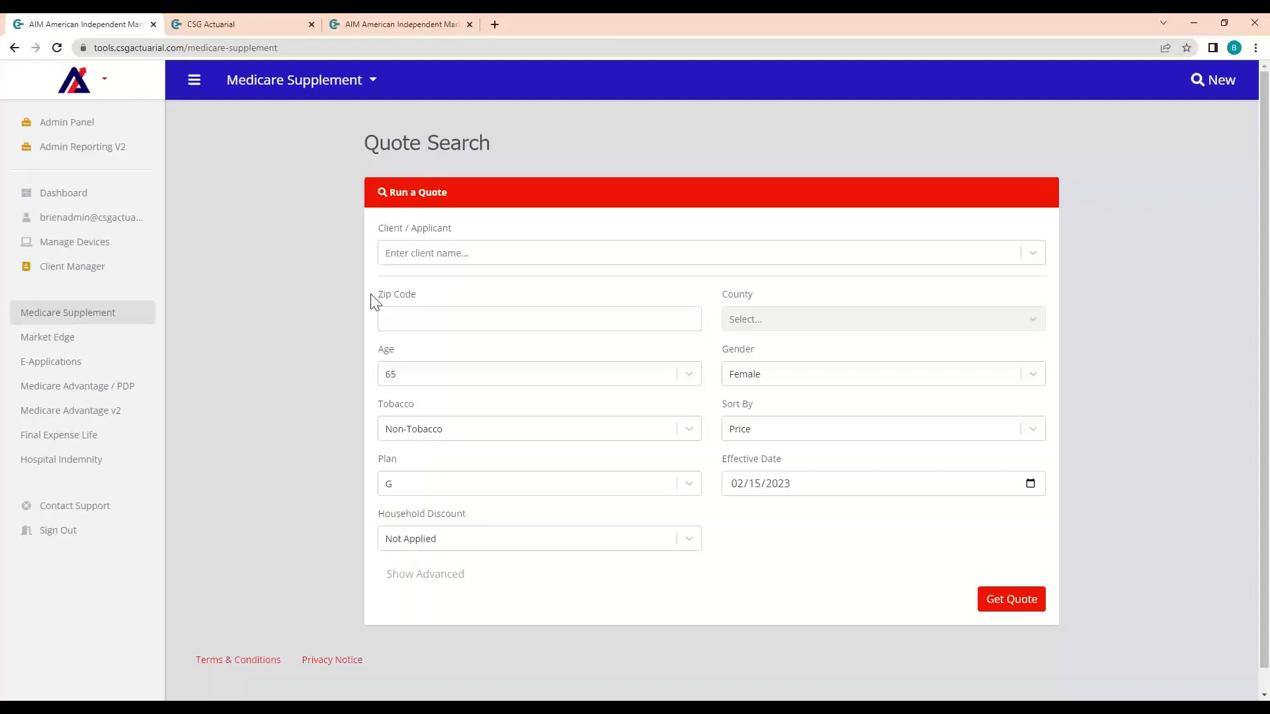
click(394, 315)
text(68135)
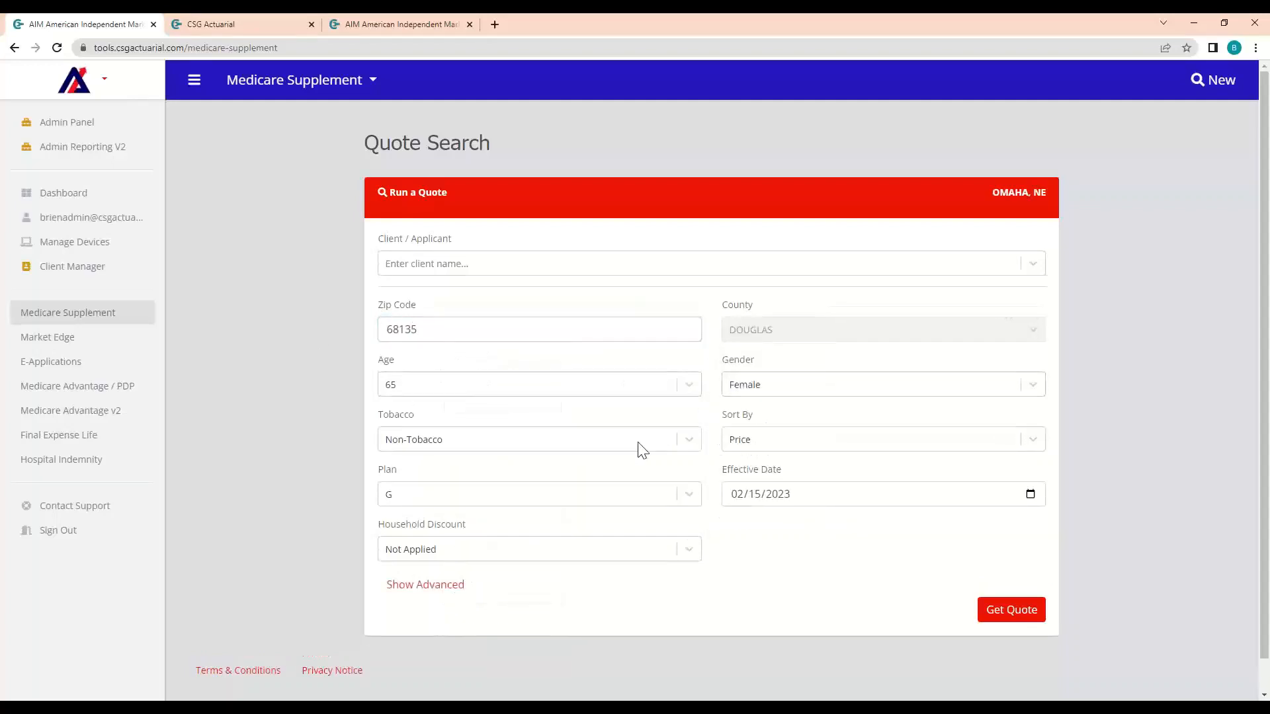
Step: Review the available plan letters and household discount options on the quote form
click(426, 505)
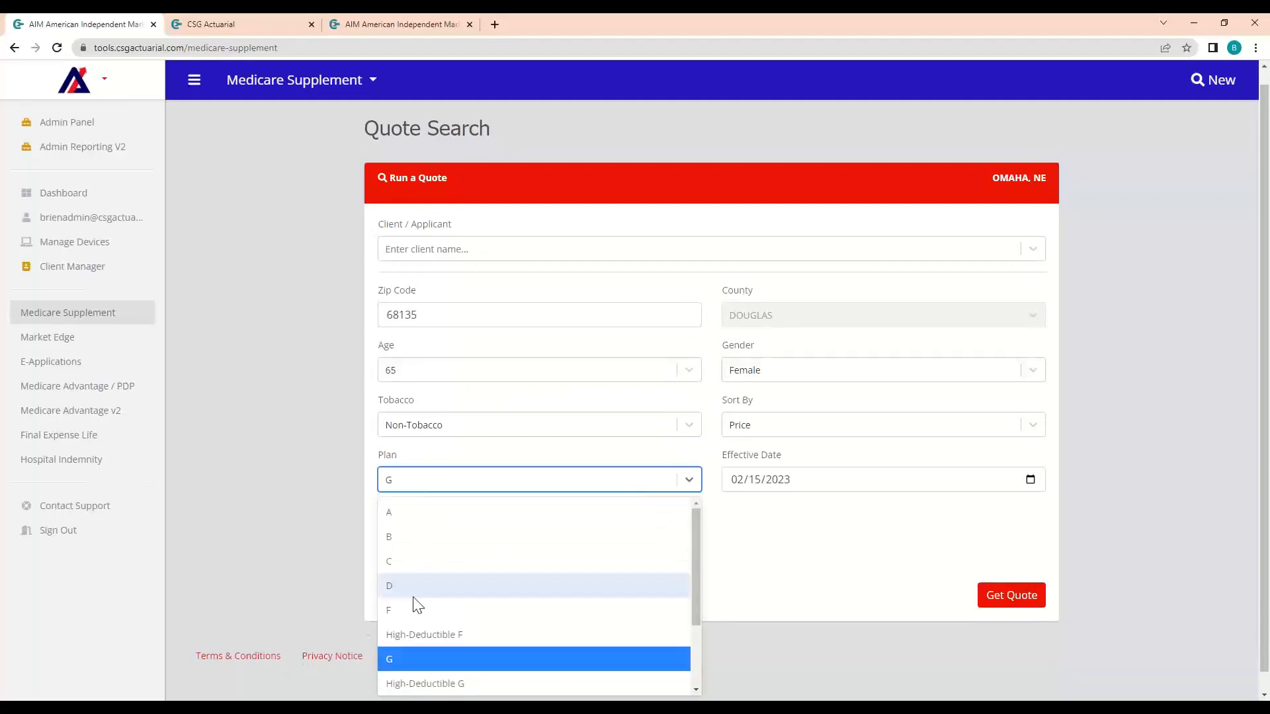
scroll(417, 608, down, 2)
scroll(430, 588, up, 1)
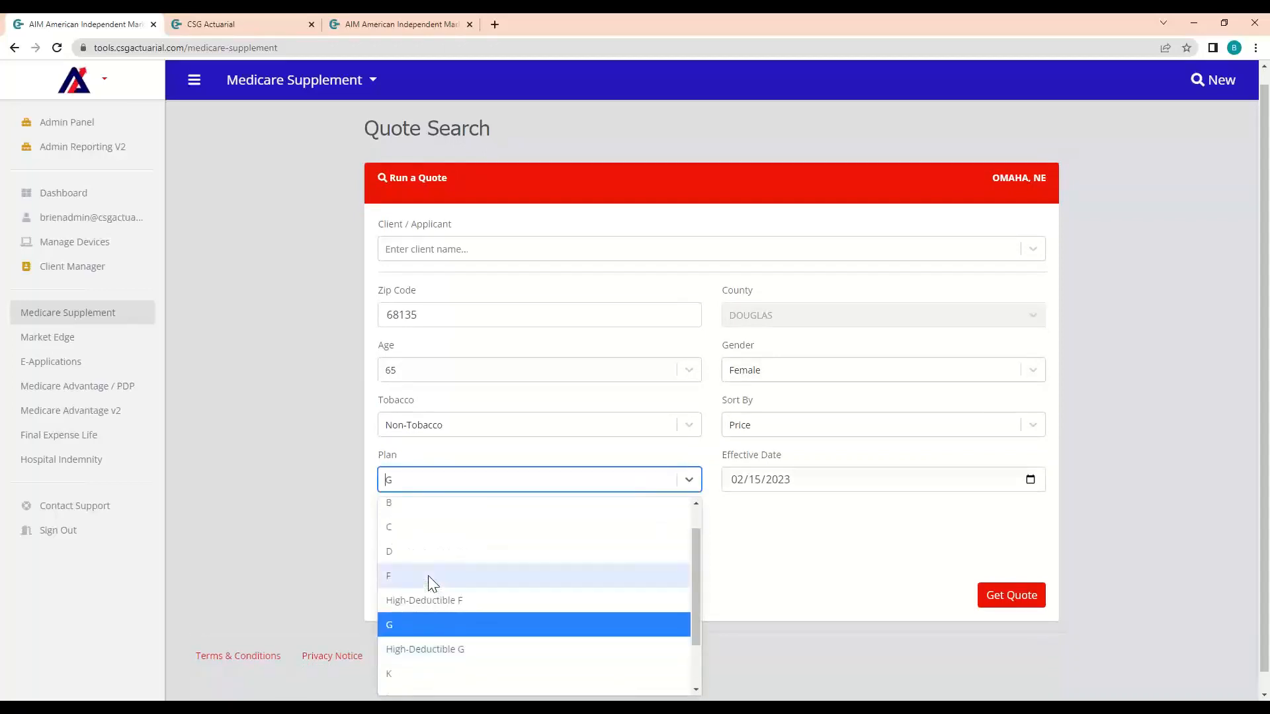
scroll(424, 570, down, 2)
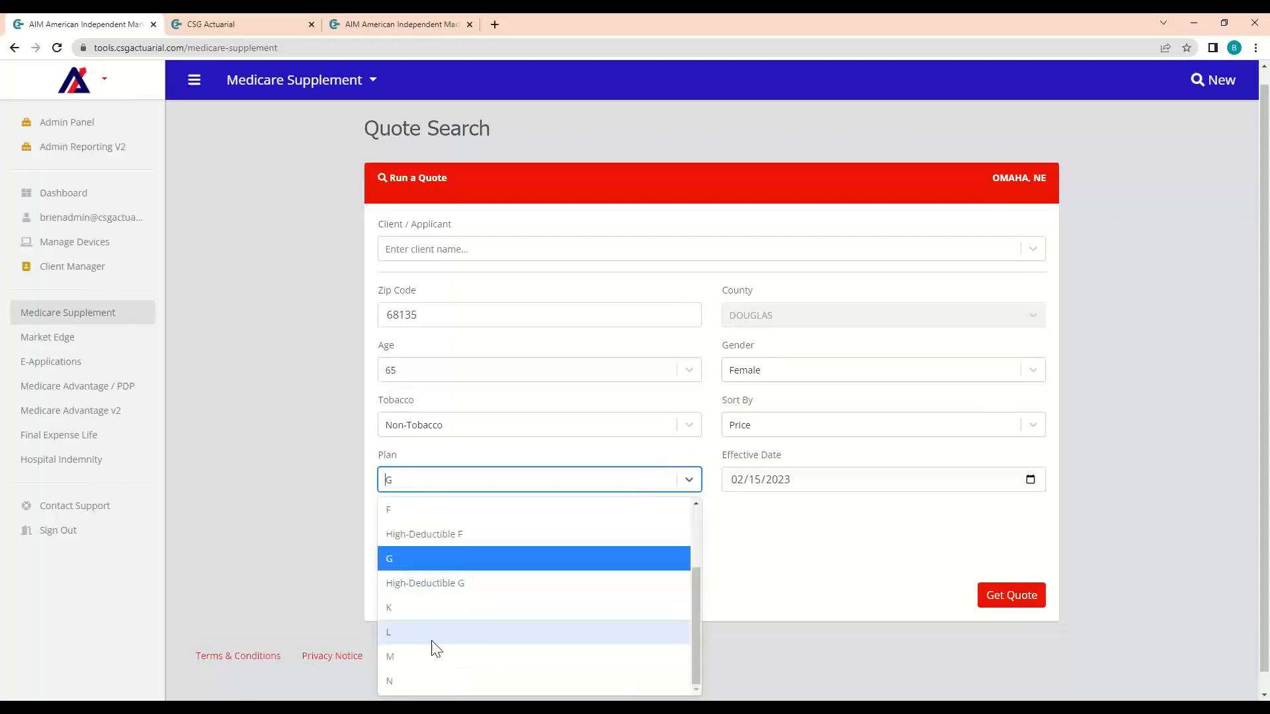
click(307, 512)
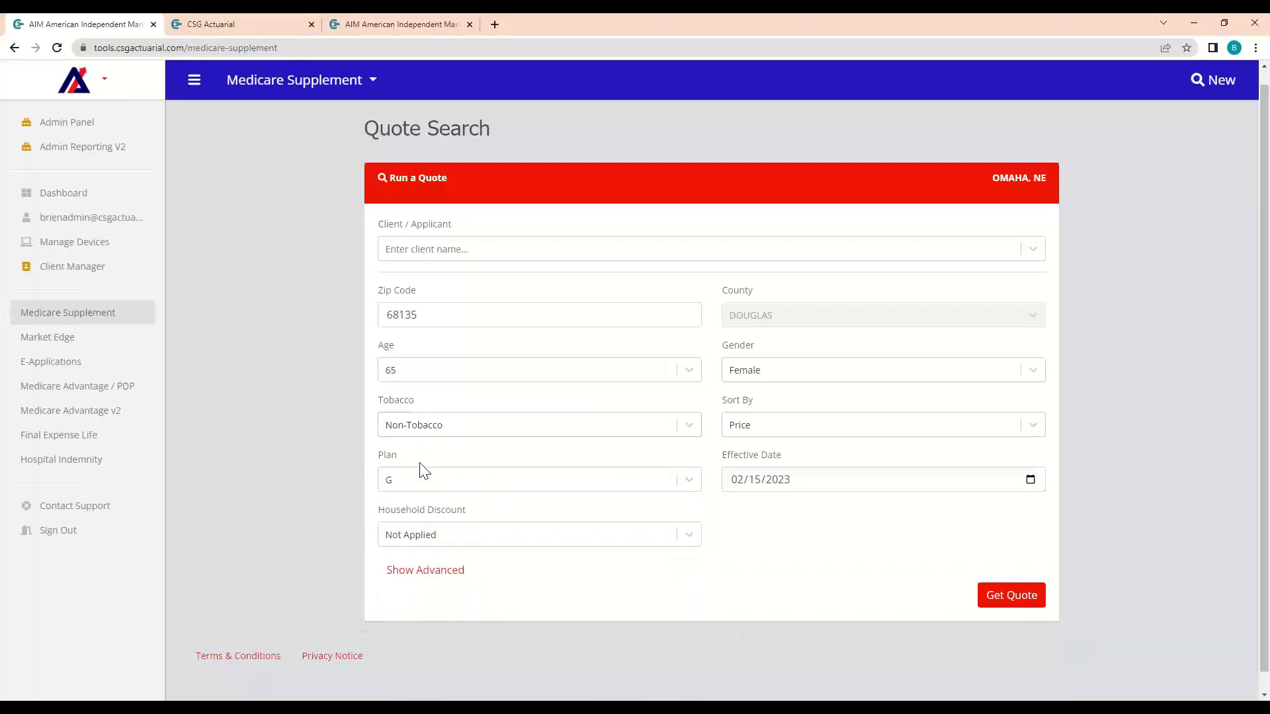
click(456, 539)
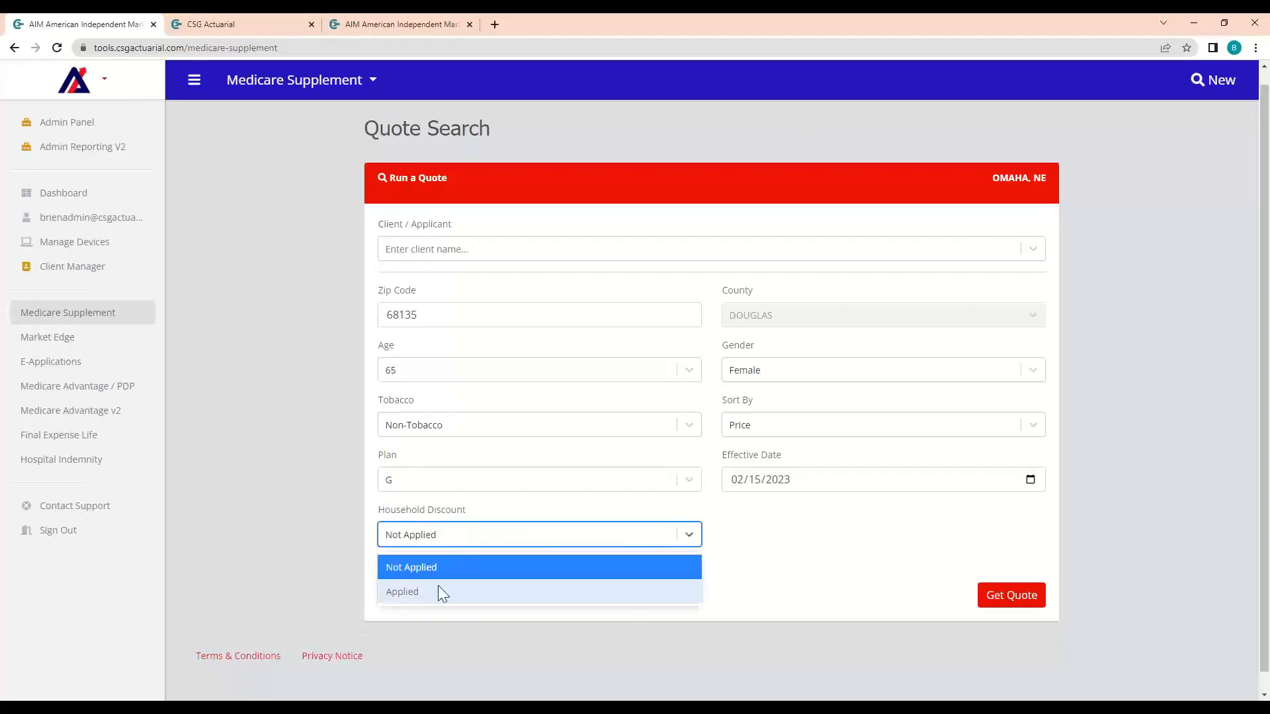
Step: Set the quote's effective date to 04/01/2023
click(793, 483)
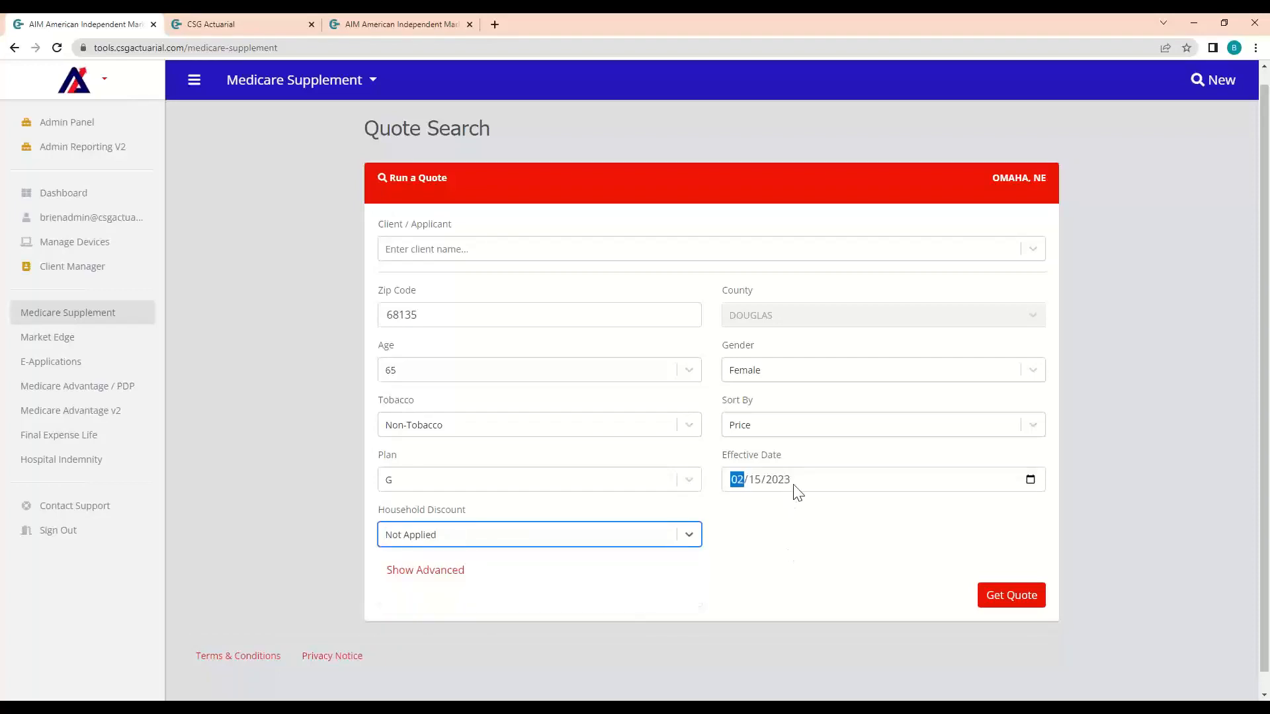
click(1030, 479)
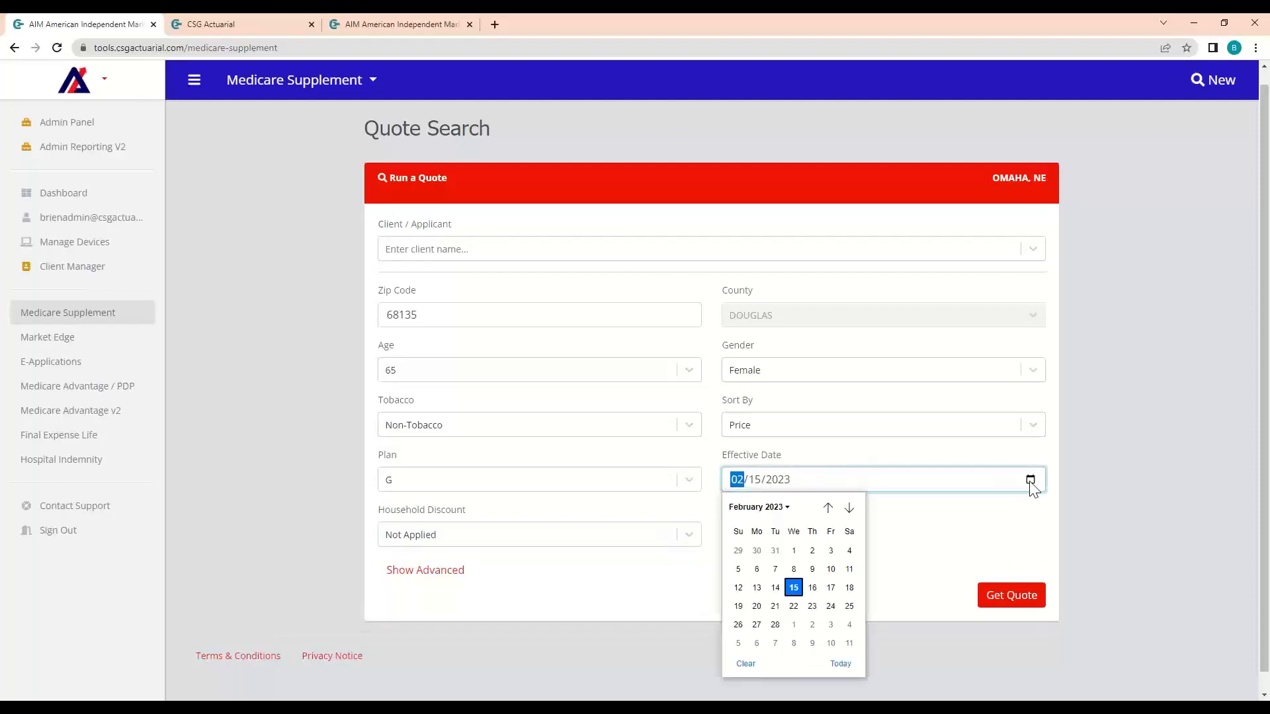
click(849, 508)
click(849, 507)
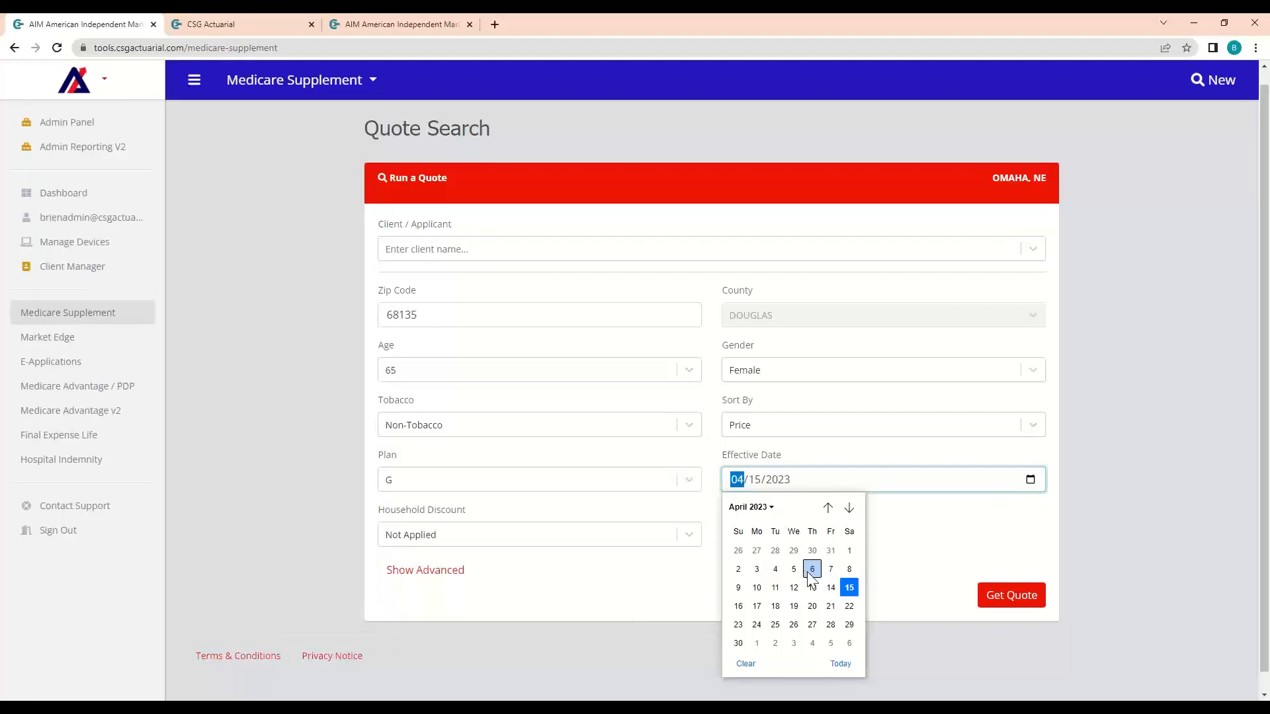
click(855, 551)
click(906, 553)
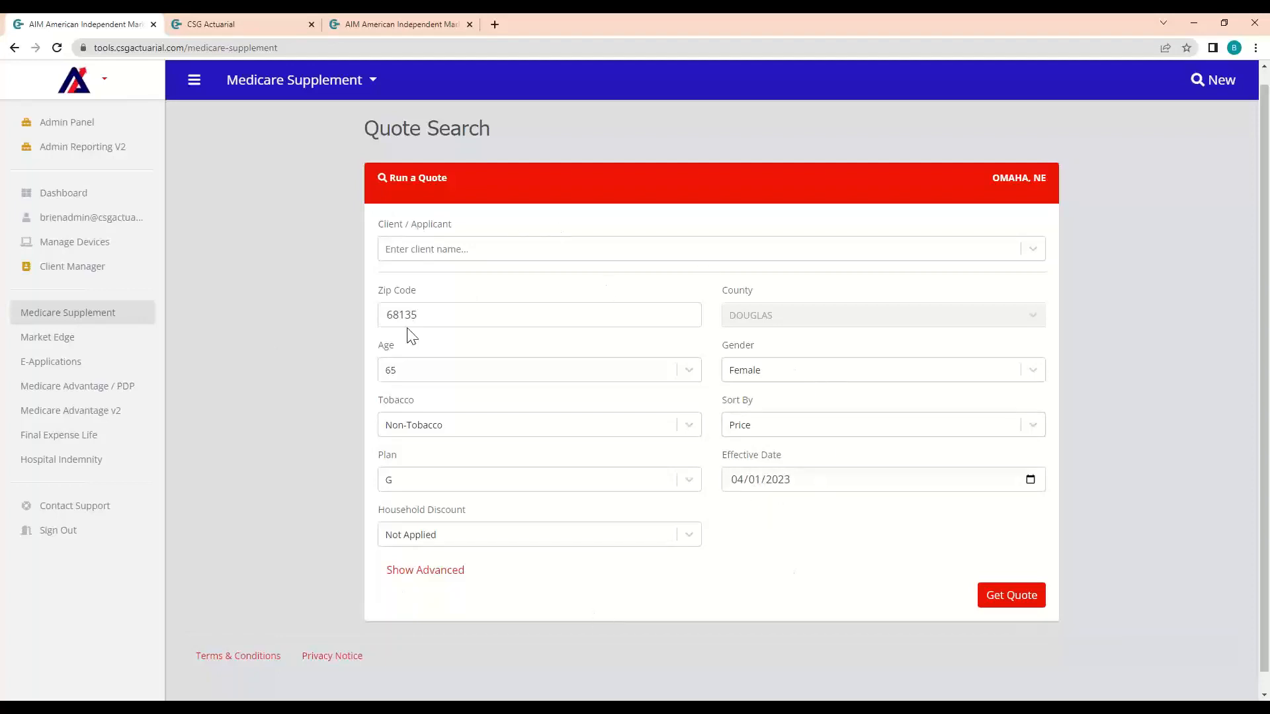
Step: Examine the advanced underwriting filters for health conditions and medications, and collapse the advanced section
scroll(430, 476, down, 1)
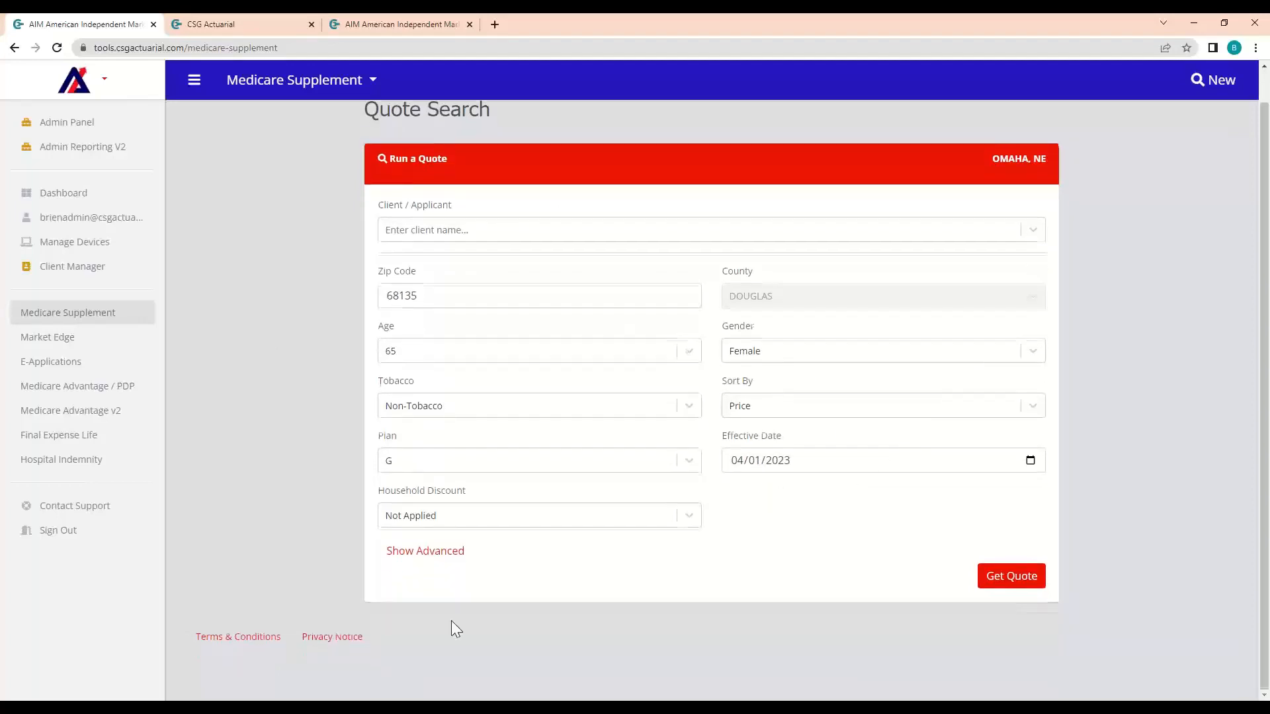
click(418, 555)
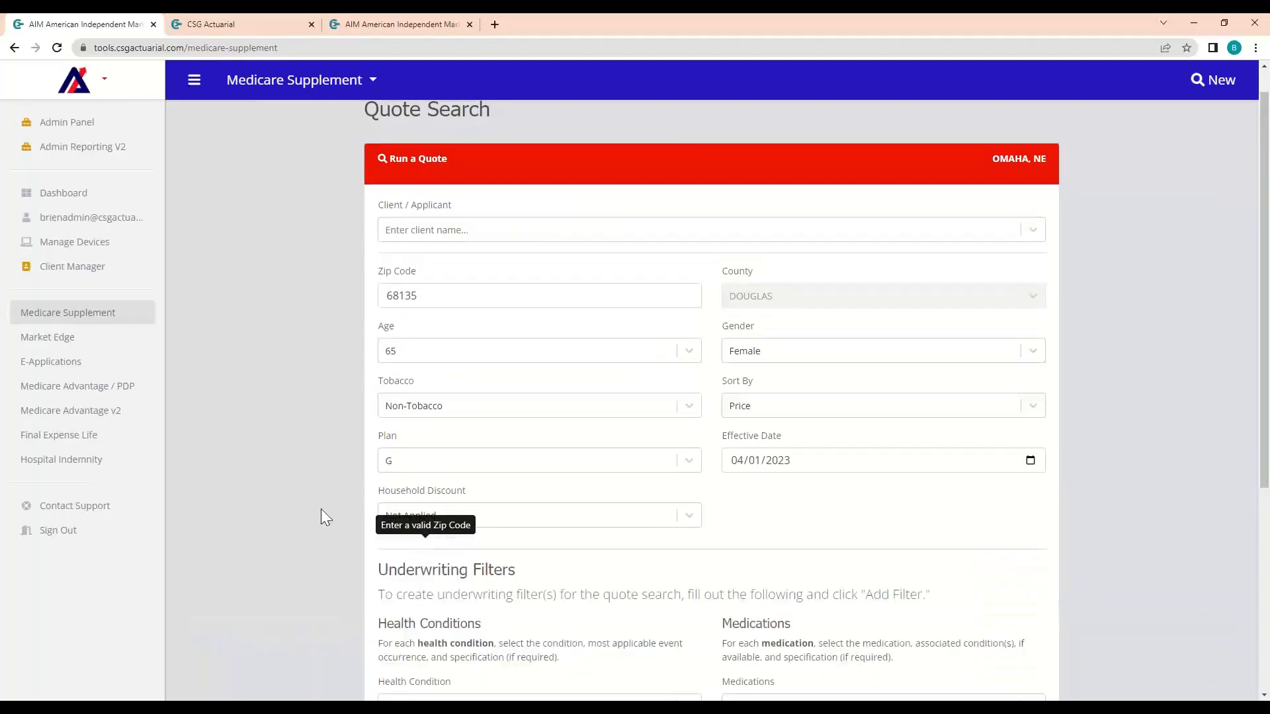
scroll(320, 506, down, 2)
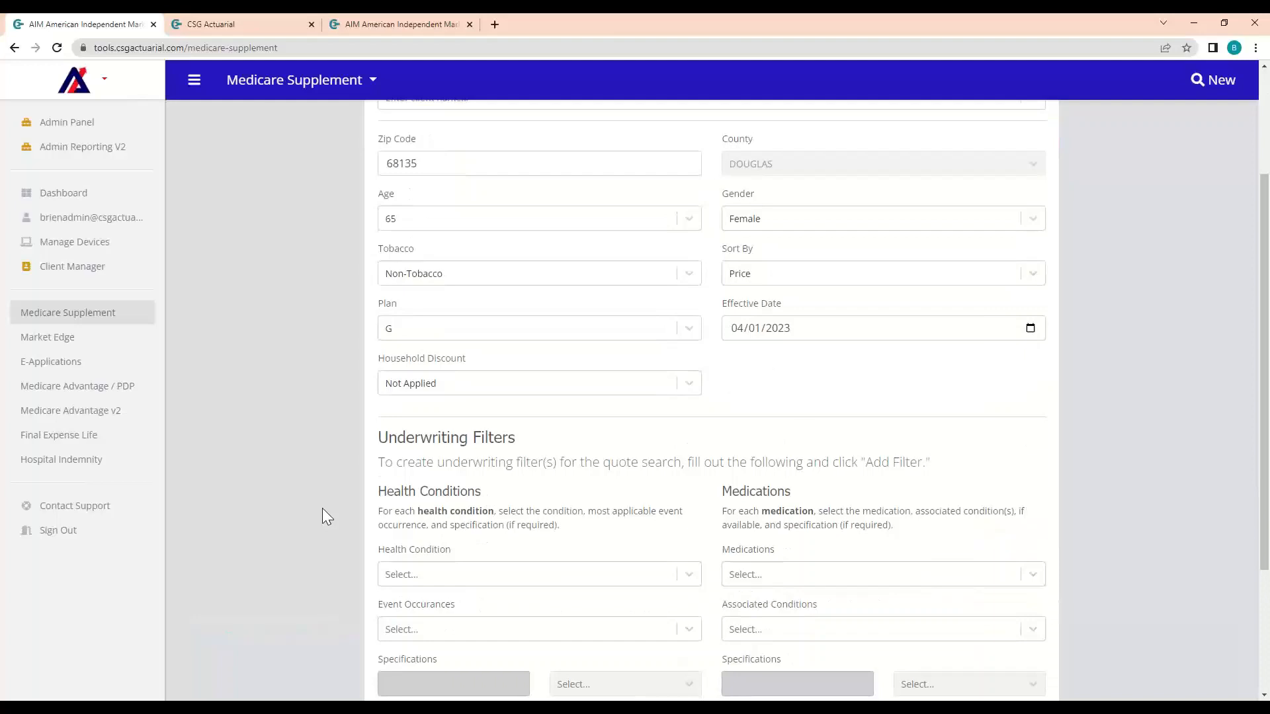
scroll(323, 510, down, 1)
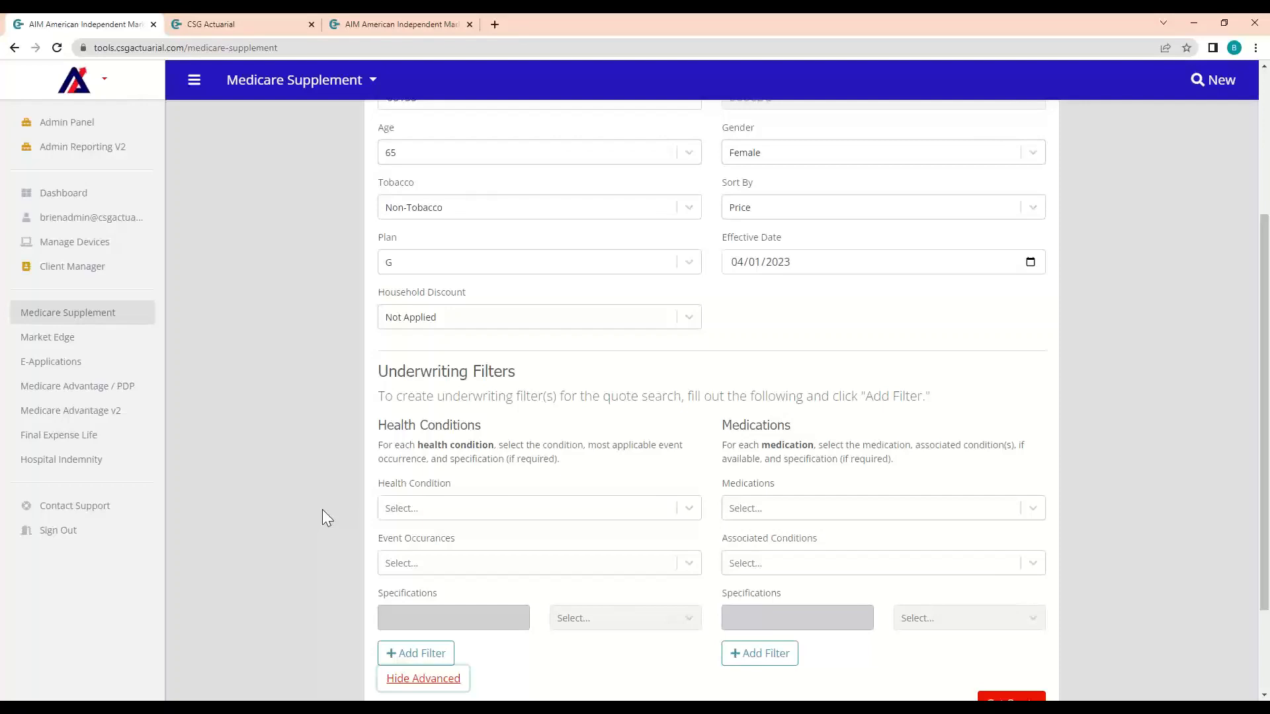
scroll(323, 509, down, 1)
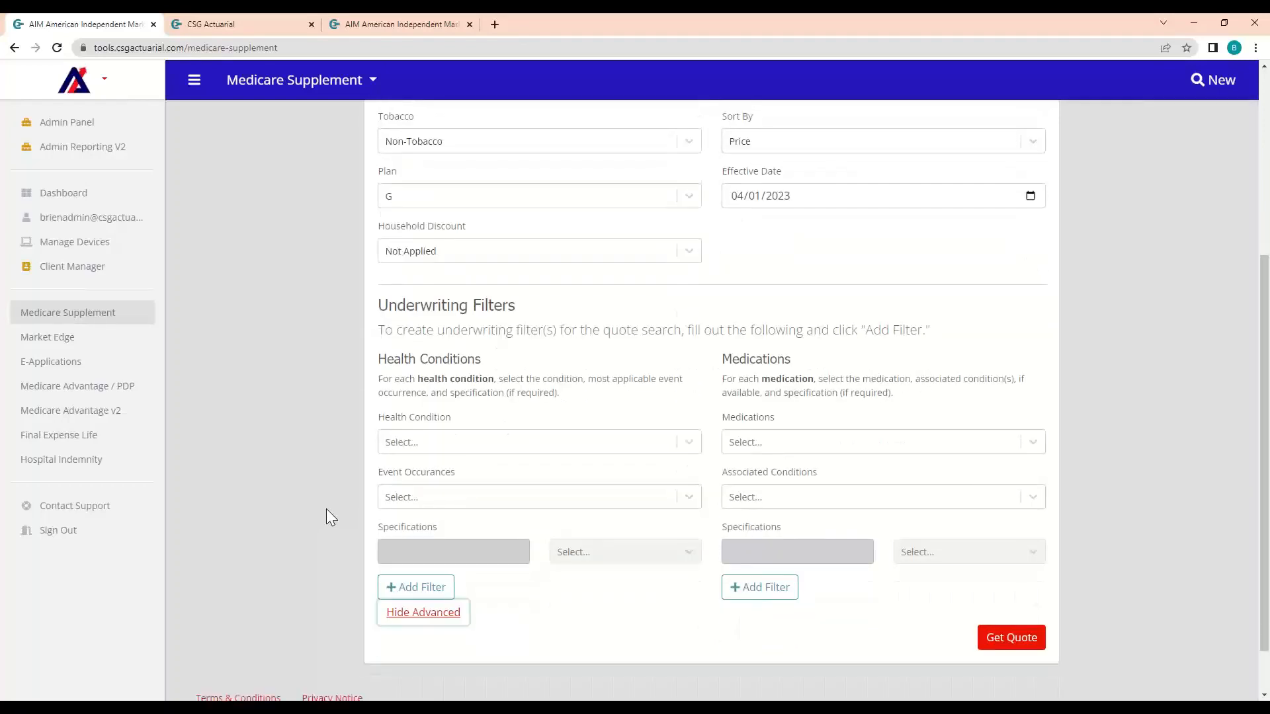
click(421, 445)
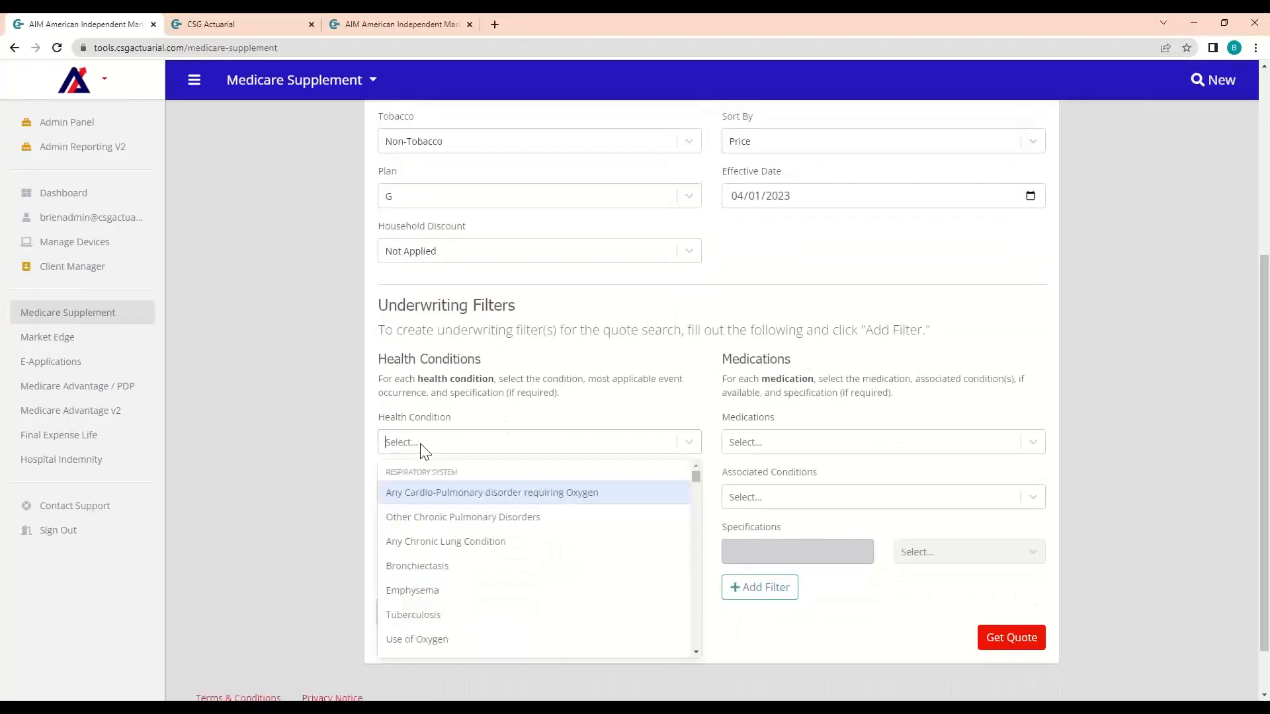
click(754, 445)
click(282, 476)
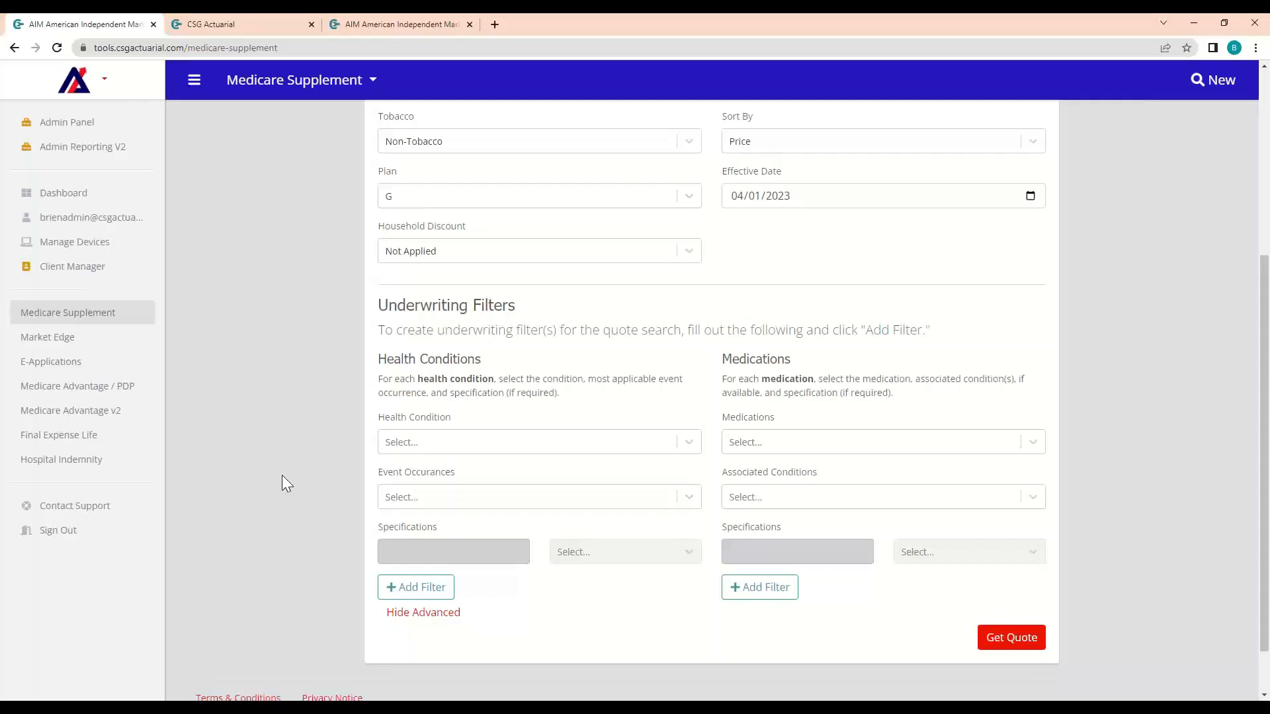
click(424, 613)
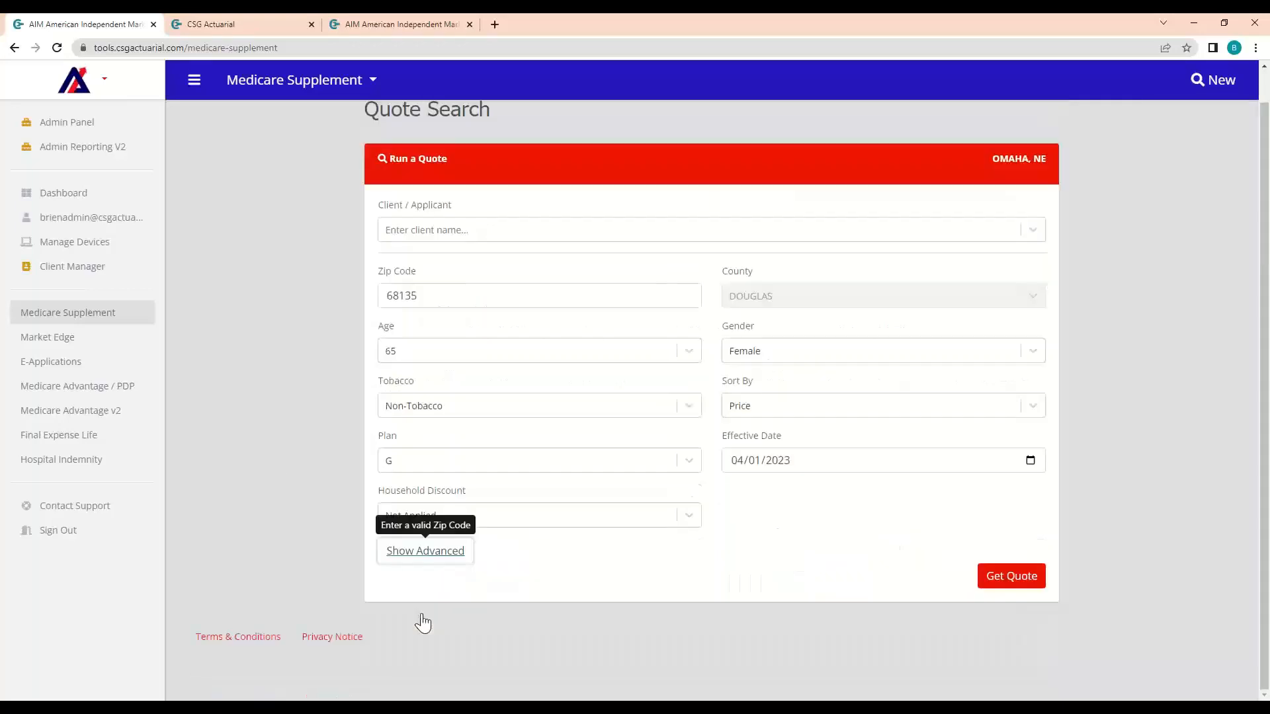
click(553, 557)
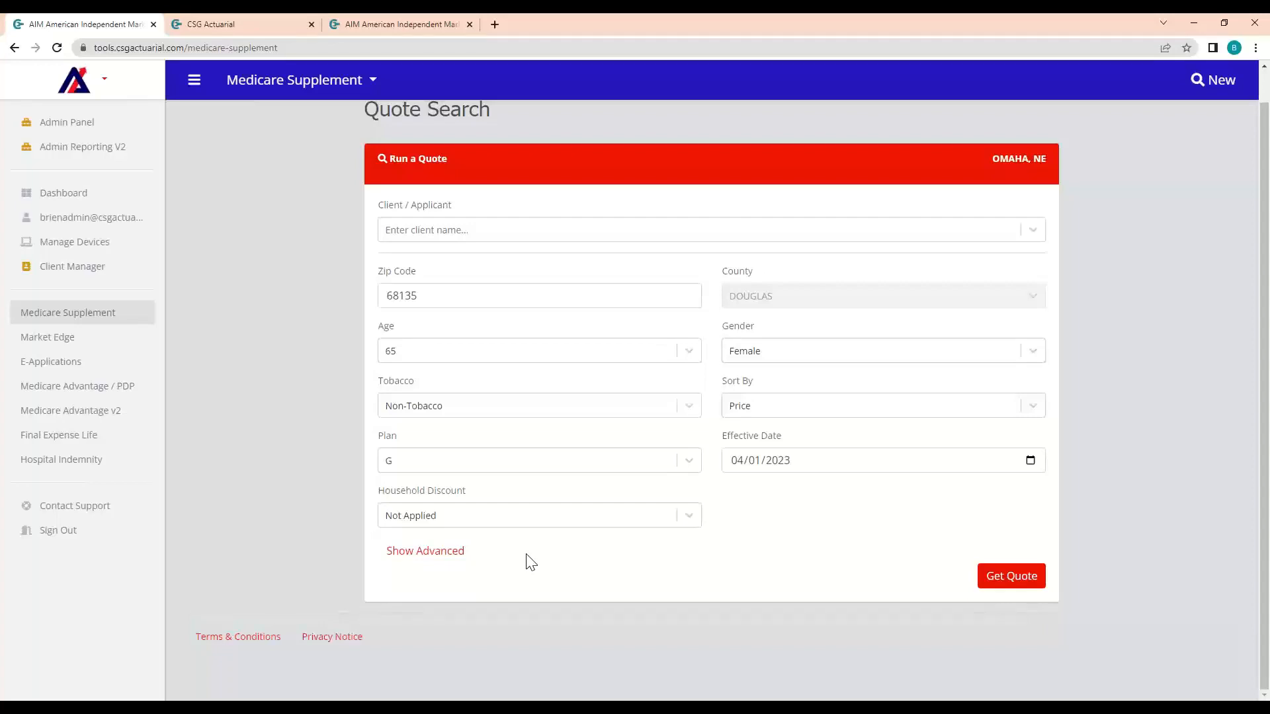
Step: Run the Medicare Supplement quote and review the age, gender and plan choices above the results
click(1008, 578)
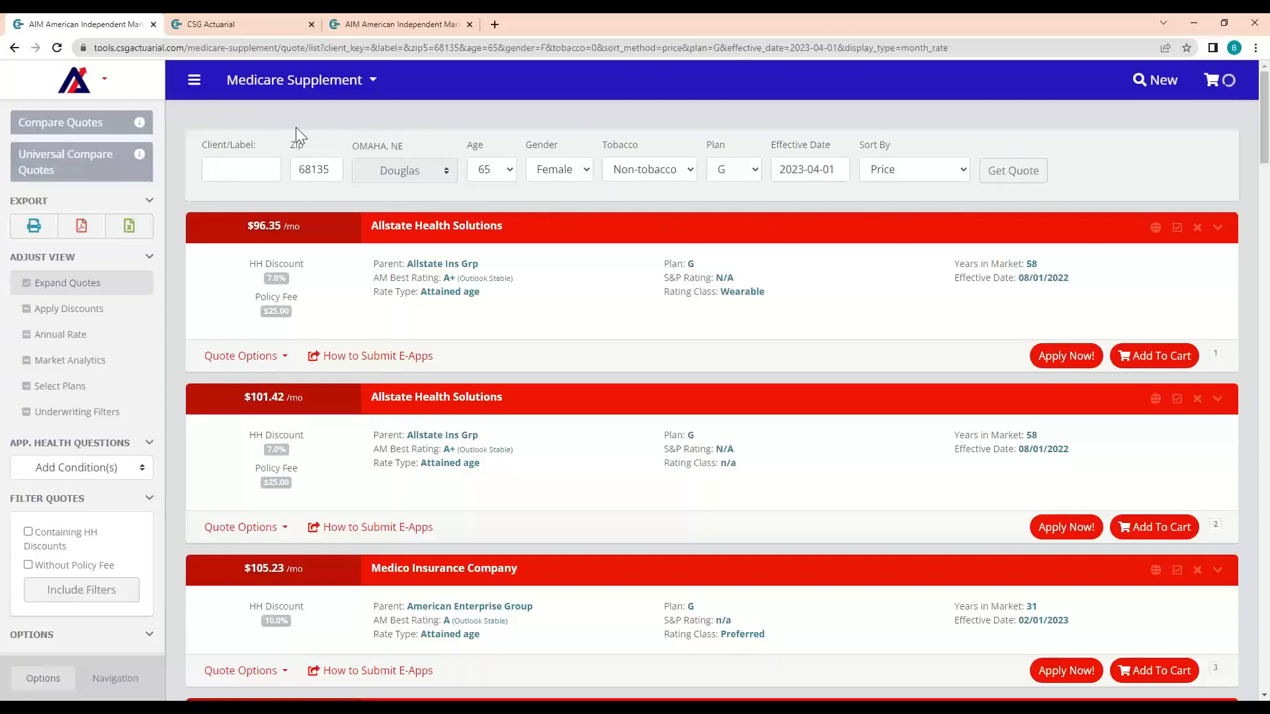
click(490, 170)
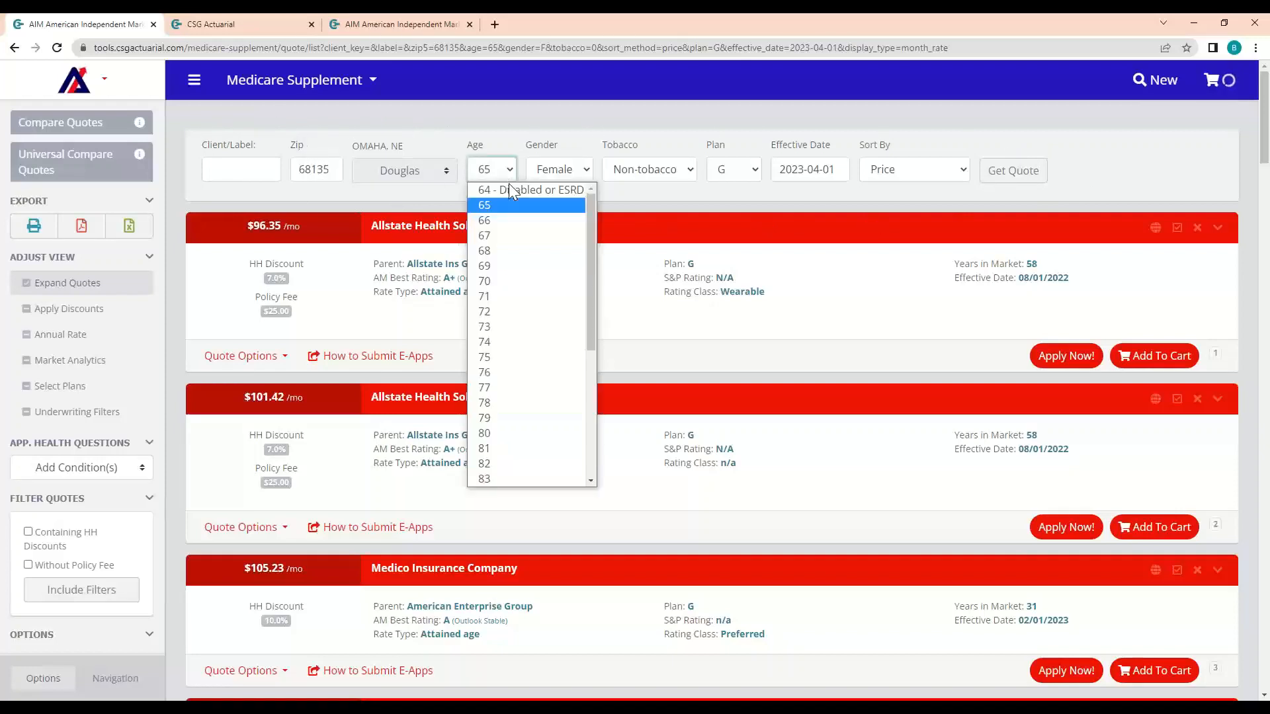
click(557, 170)
click(714, 169)
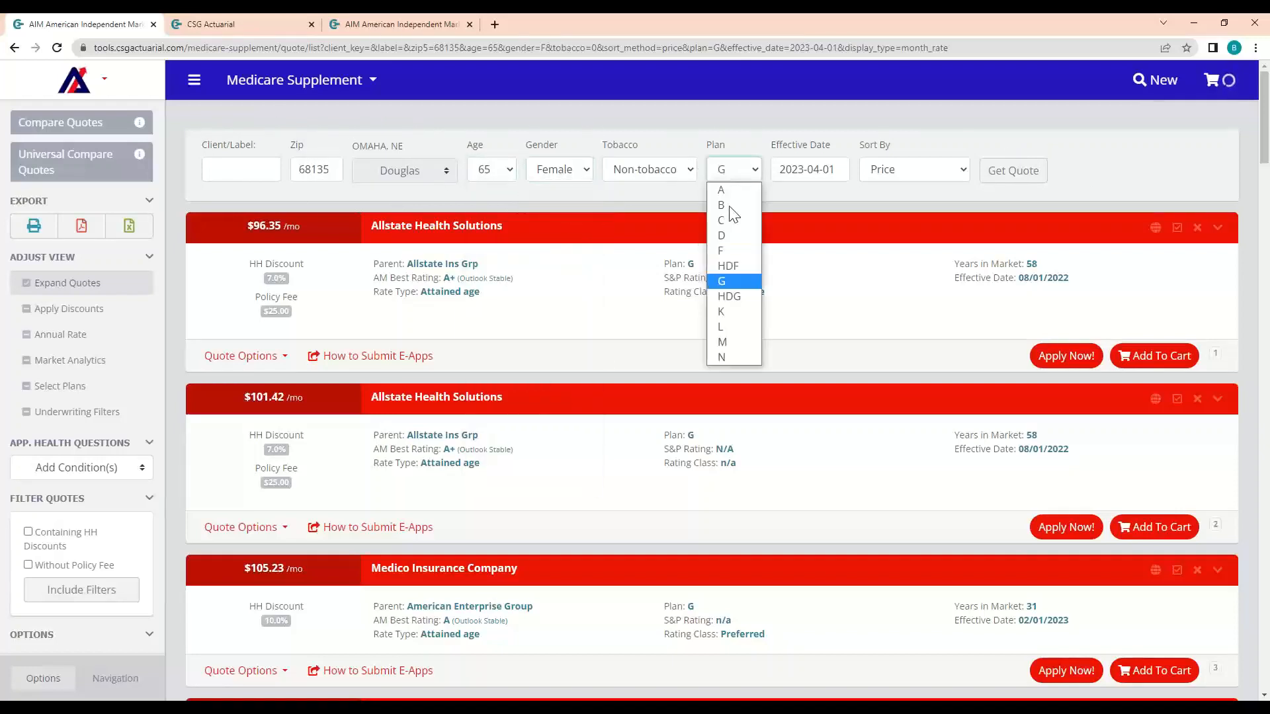
click(650, 132)
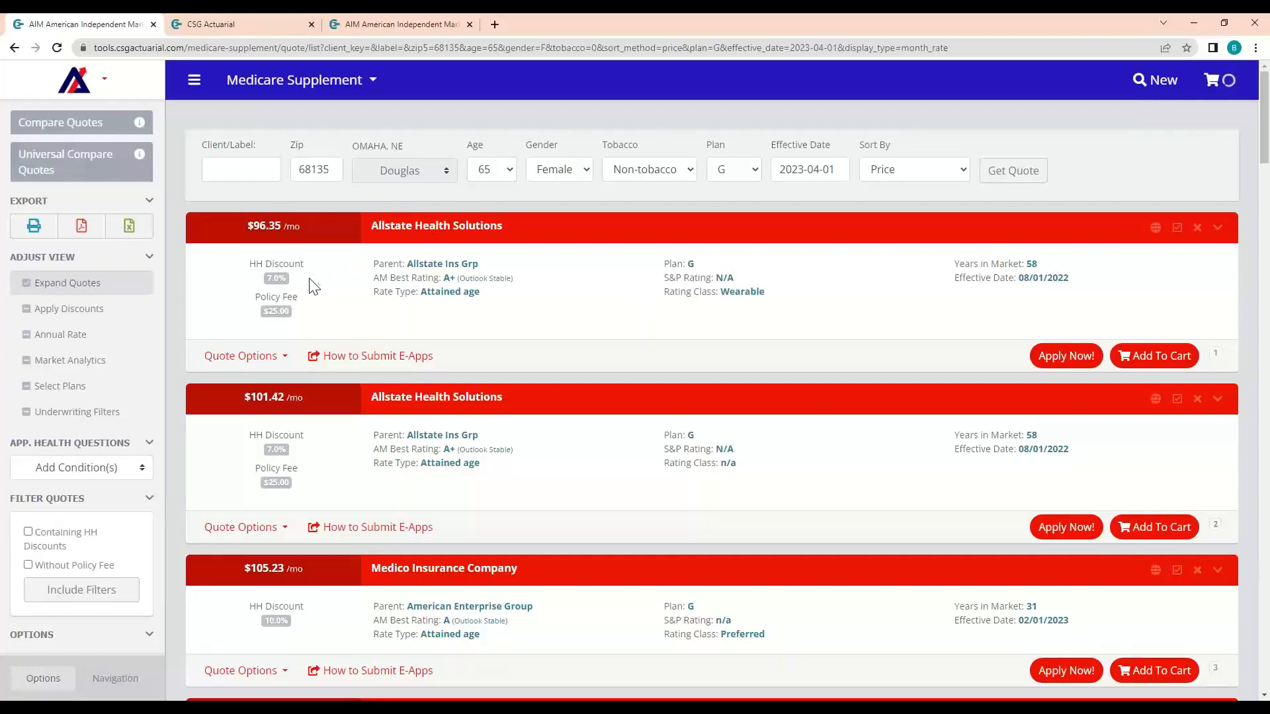
Step: Examine the first Allstate Health Solutions quote's household discount, policy fee, years in market, AM Best rating, rate type and rating class
drag(312, 286, 254, 264)
drag(312, 315, 234, 302)
click(316, 305)
drag(951, 279, 976, 263)
drag(466, 278, 425, 278)
drag(664, 291, 755, 297)
click(756, 297)
drag(758, 292, 712, 291)
drag(664, 292, 758, 293)
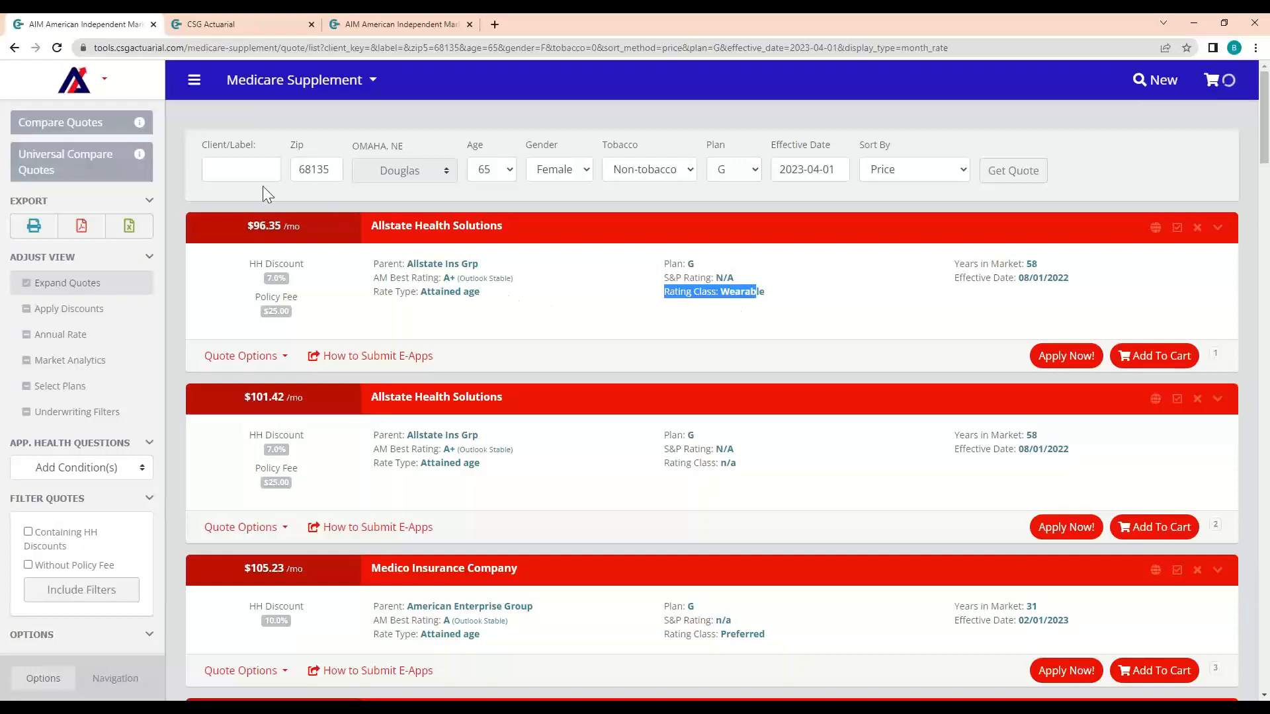
click(540, 266)
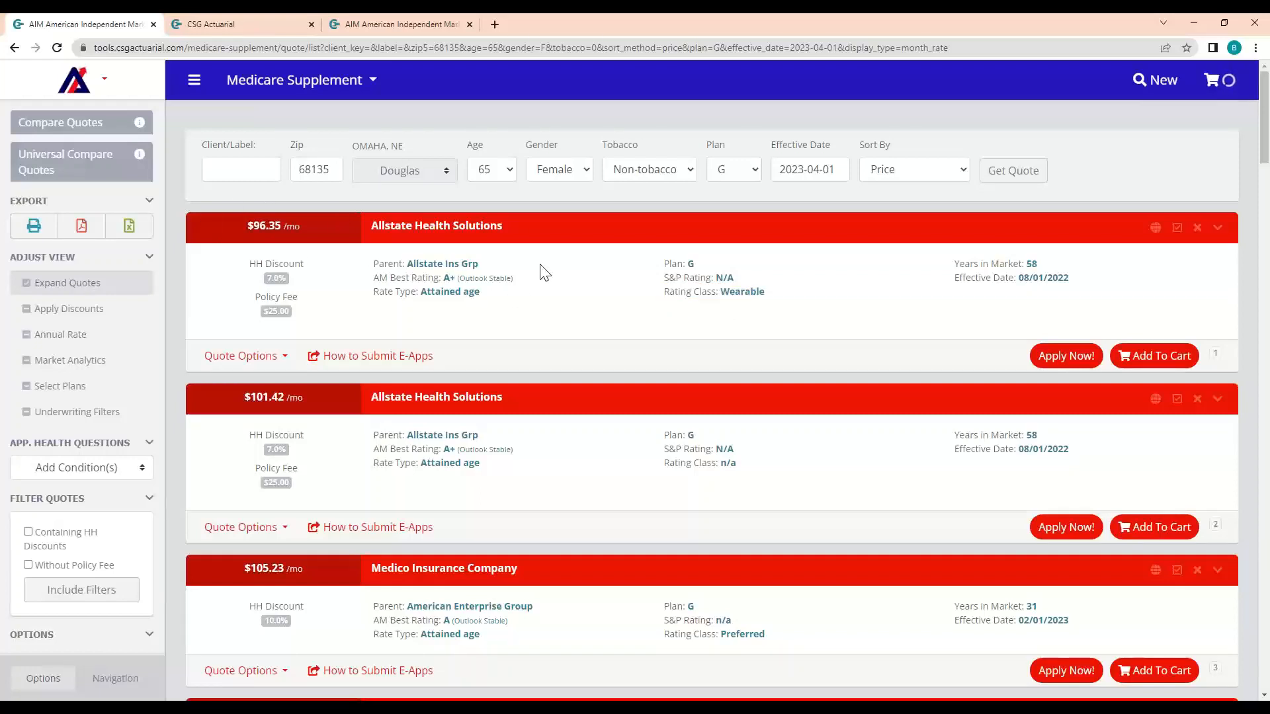
drag(488, 301, 431, 312)
click(430, 311)
Step: View the Plan G details for the first Allstate Health Solutions quote and close them
click(248, 356)
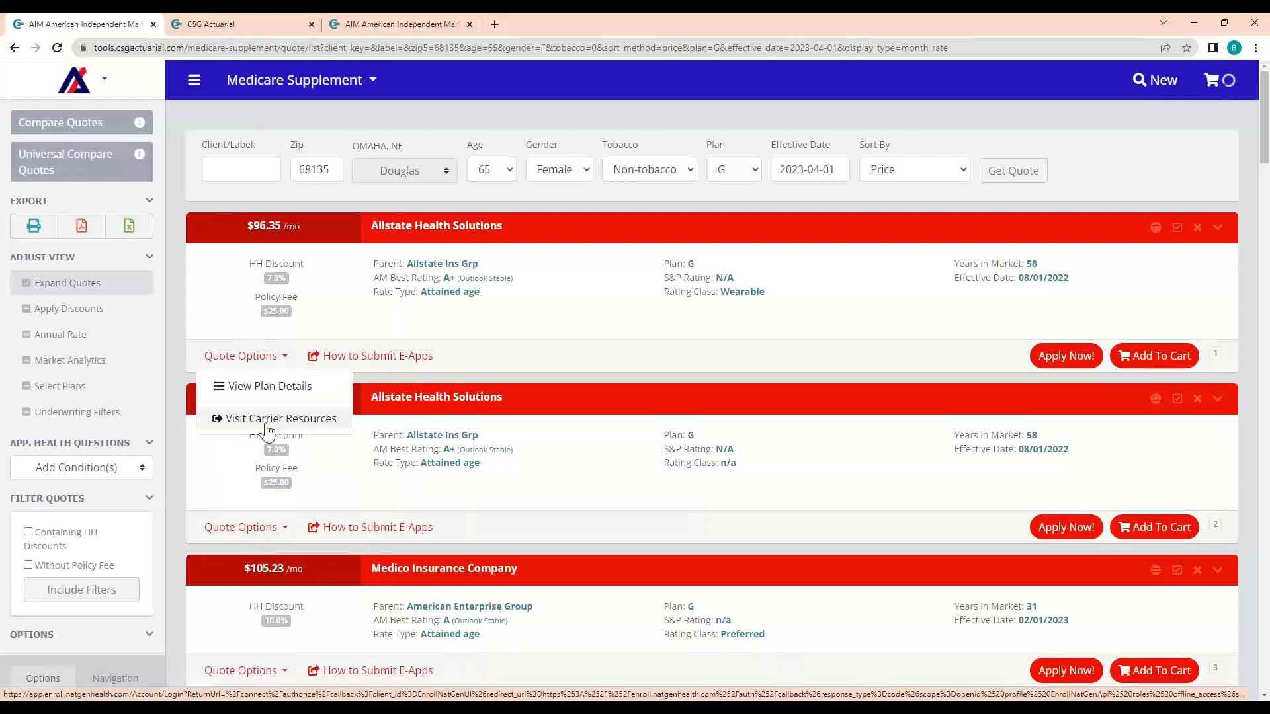
click(284, 387)
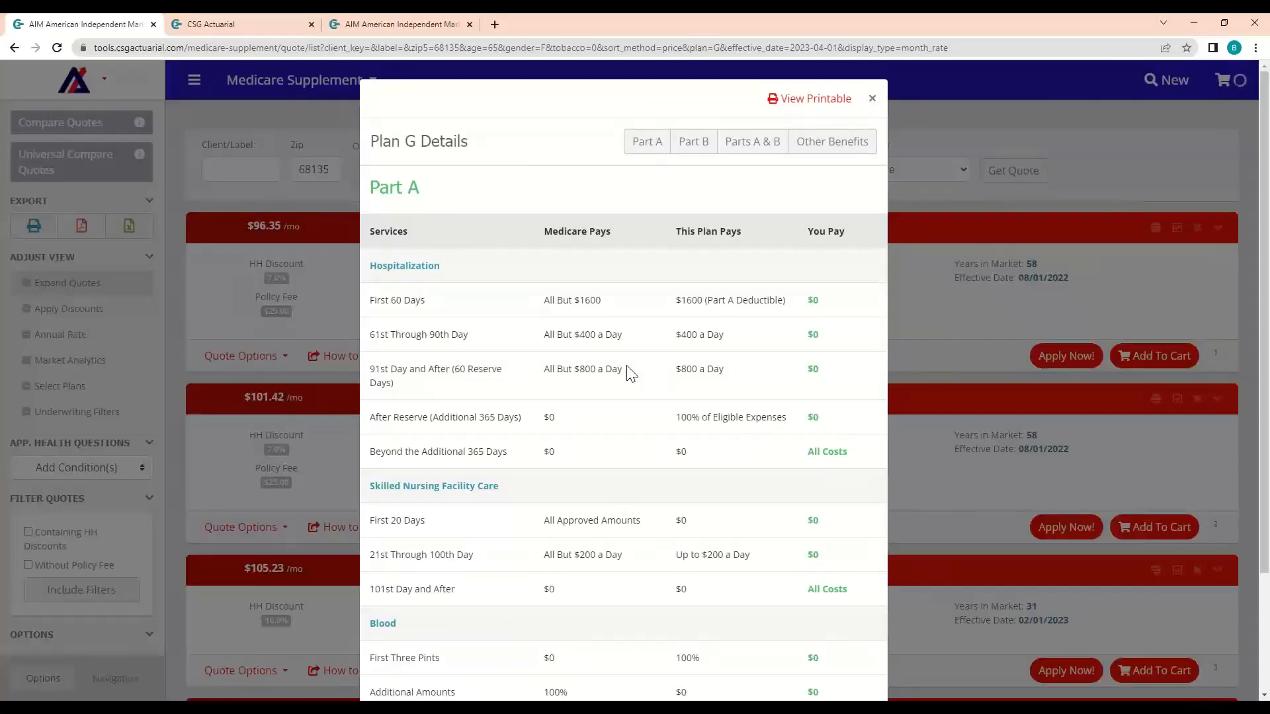
click(873, 99)
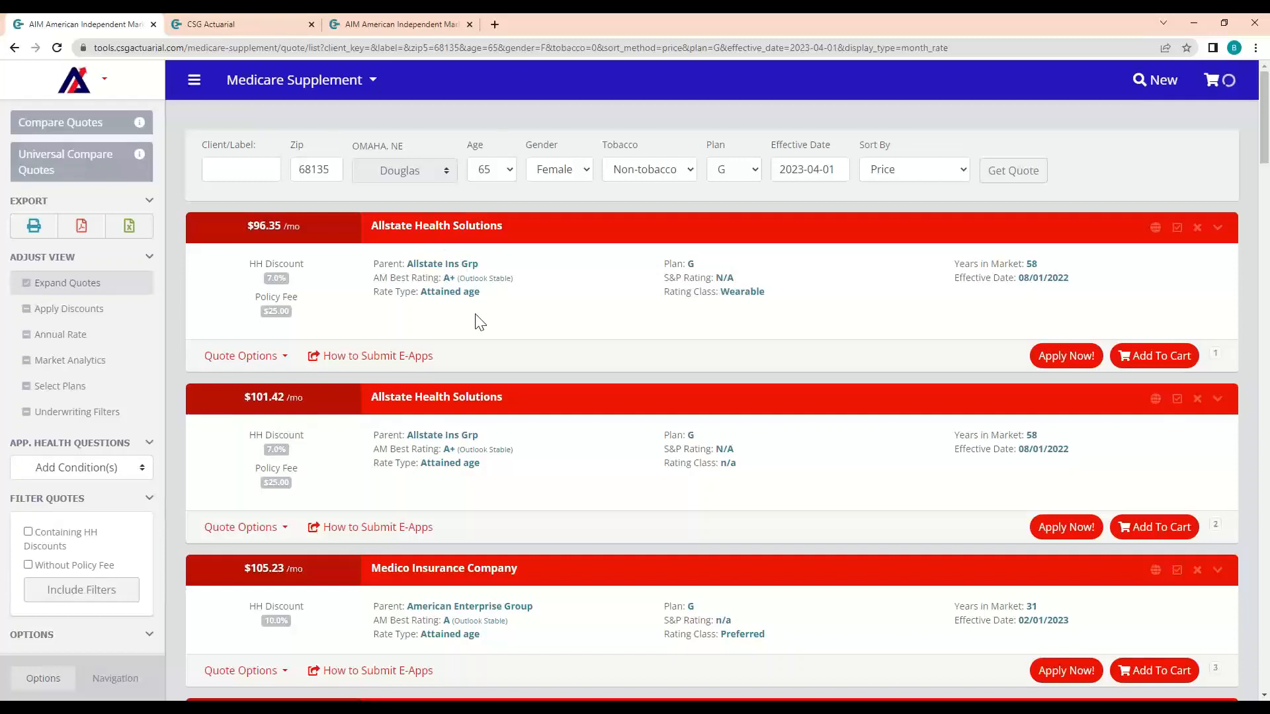
Step: Select the $96.35 Allstate Health Solutions and $105.23 Medico Insurance Company quotes and open their comparison in a new browser tab
click(426, 238)
click(408, 575)
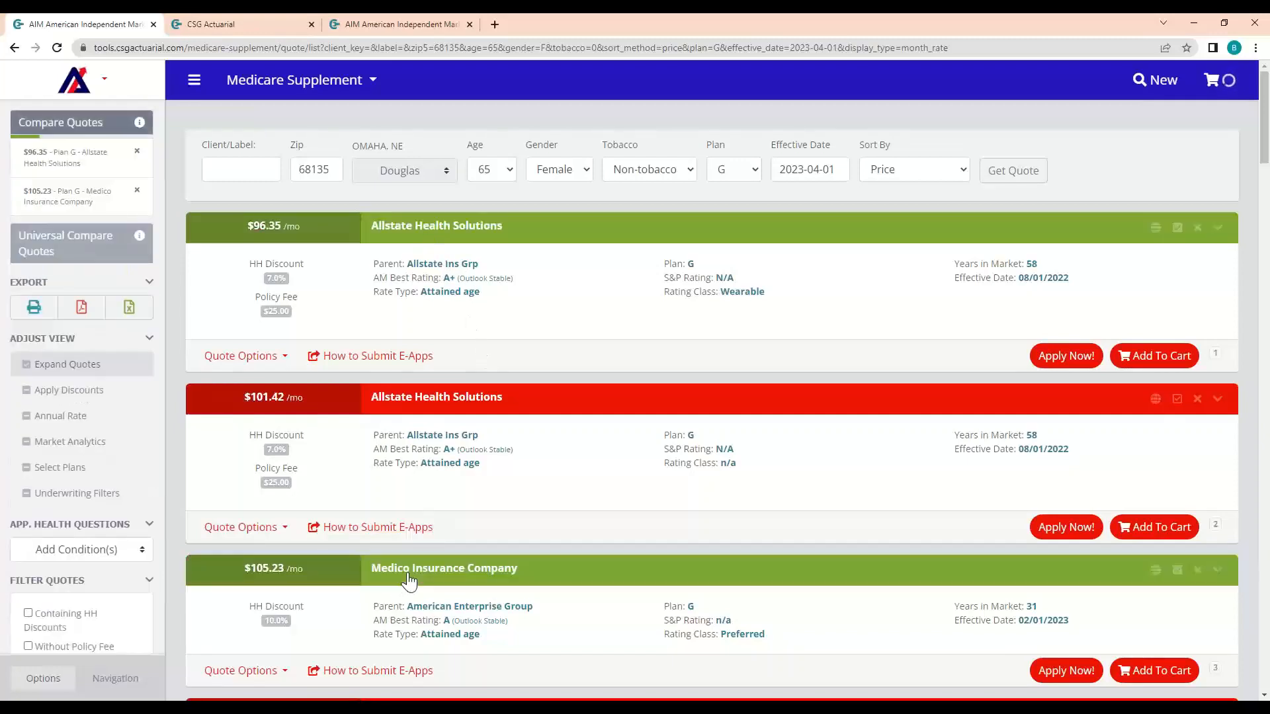
scroll(443, 539, down, 2)
scroll(445, 541, up, 2)
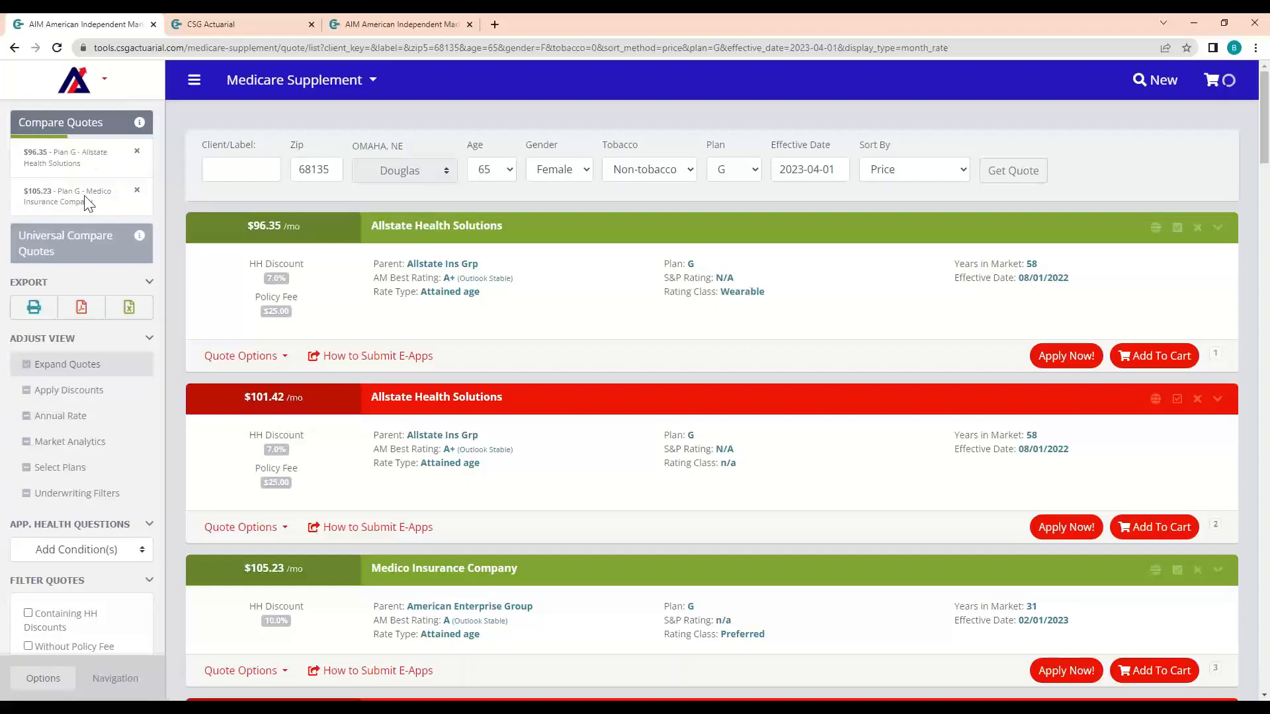
right_click(92, 132)
click(125, 141)
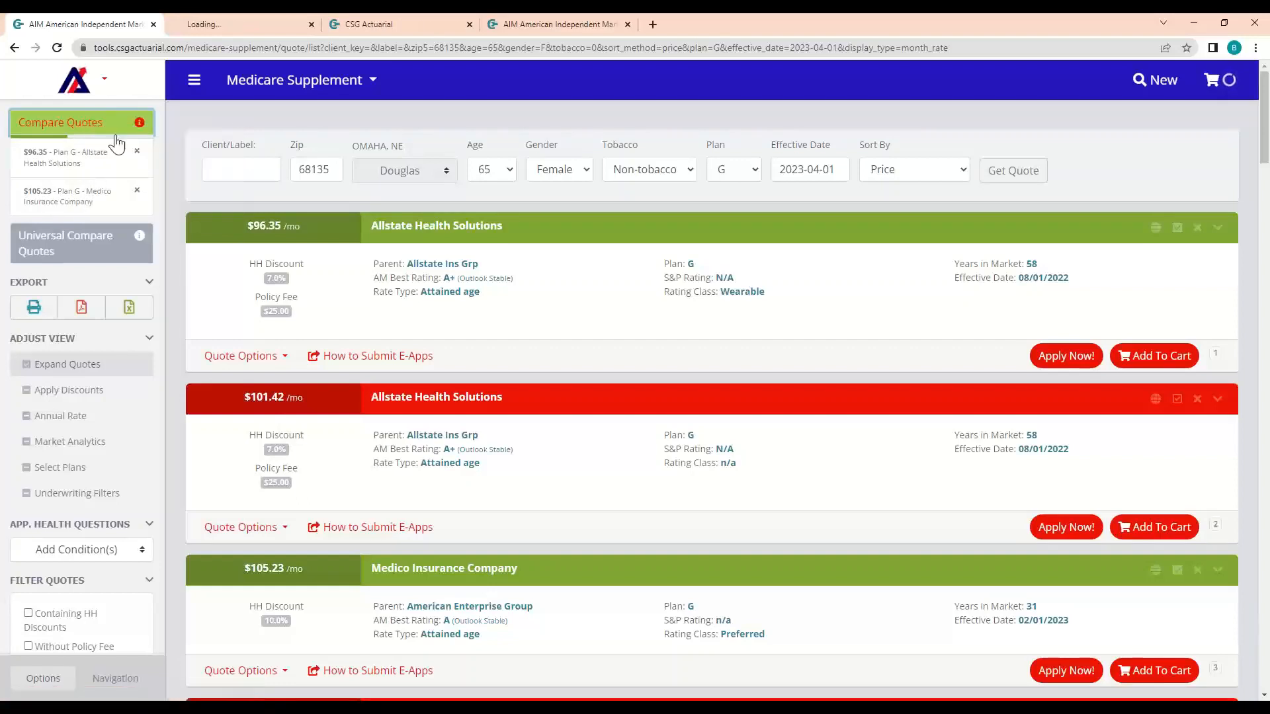
Step: Review the side-by-side comparison of the Allstate Health Solutions and Medico Insurance Company quotes, and return to the quote list
click(225, 30)
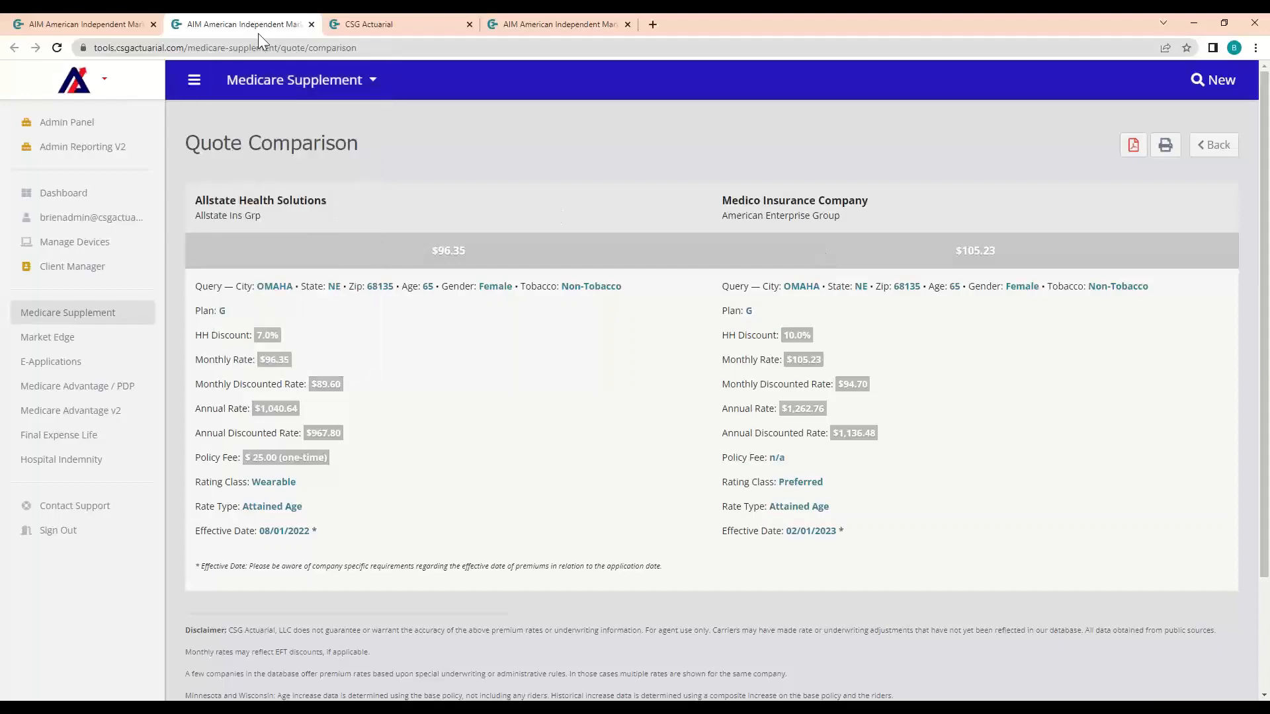
click(126, 22)
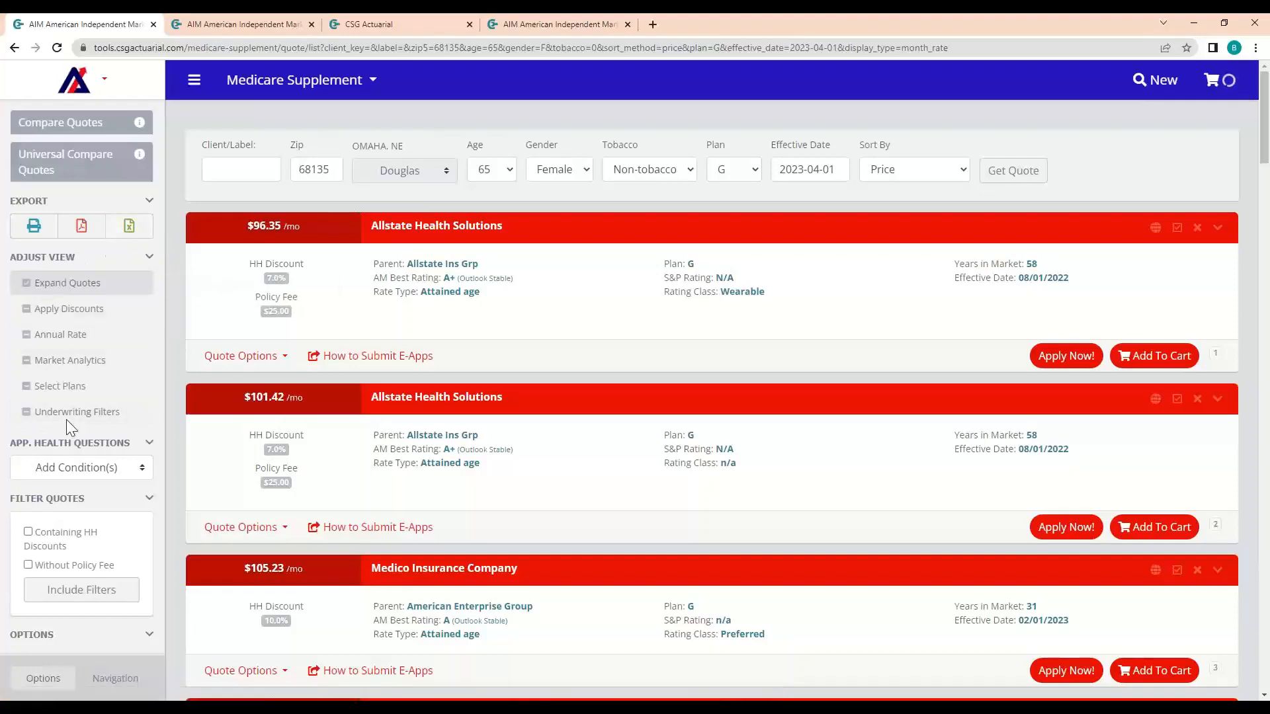
Step: Collapse all quotes in the results list and expand them again to show their details
click(66, 283)
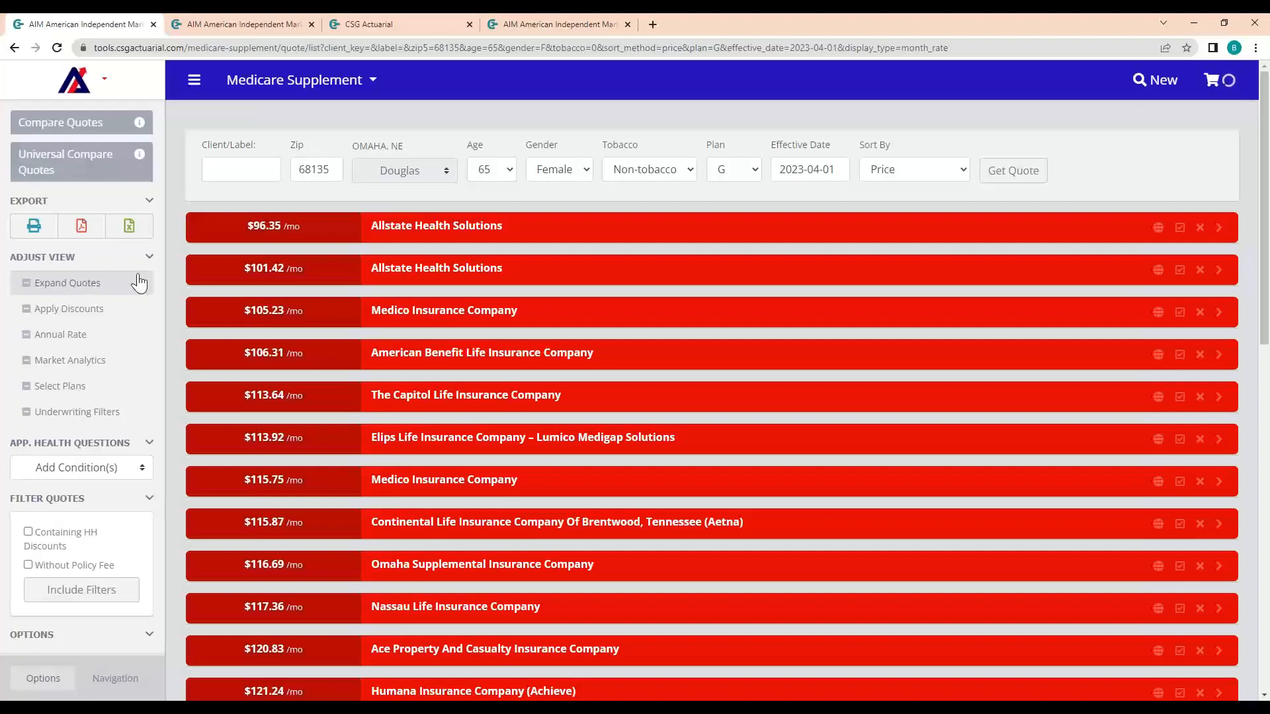
mouse_move(84, 317)
click(81, 291)
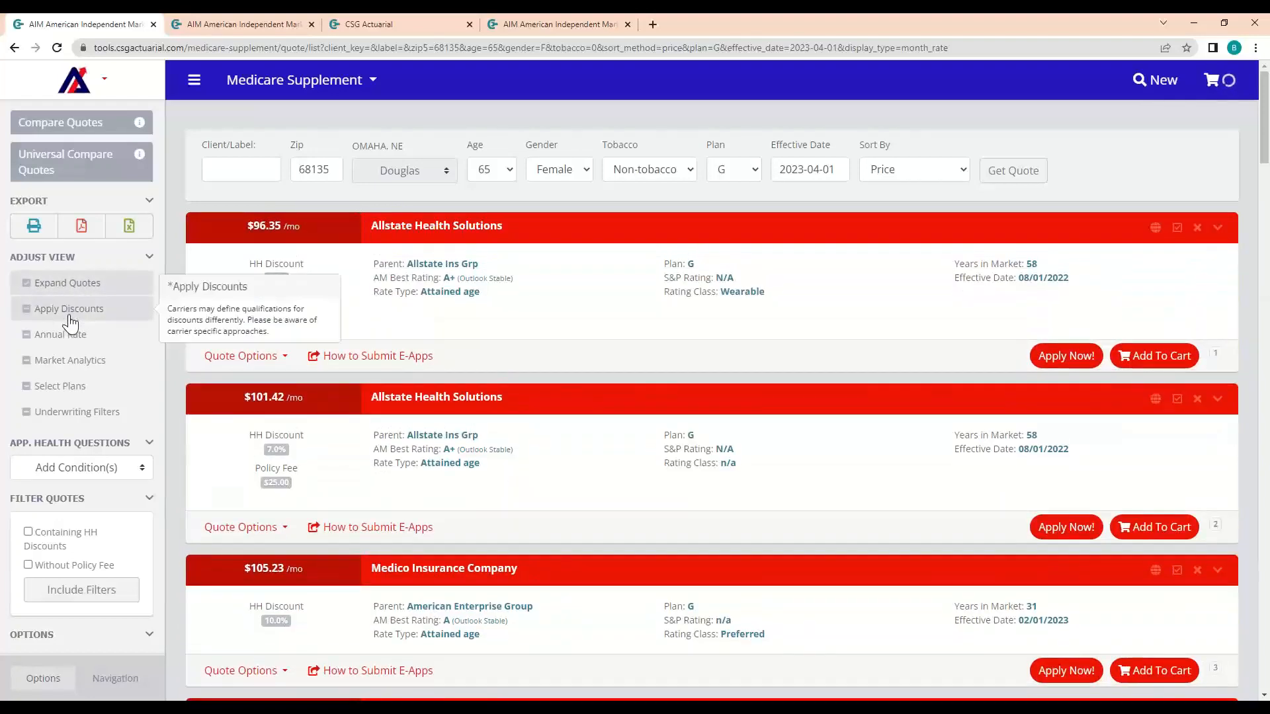
Step: View the quotes with discounts applied and as annual rates, turning each option back off after viewing
click(69, 317)
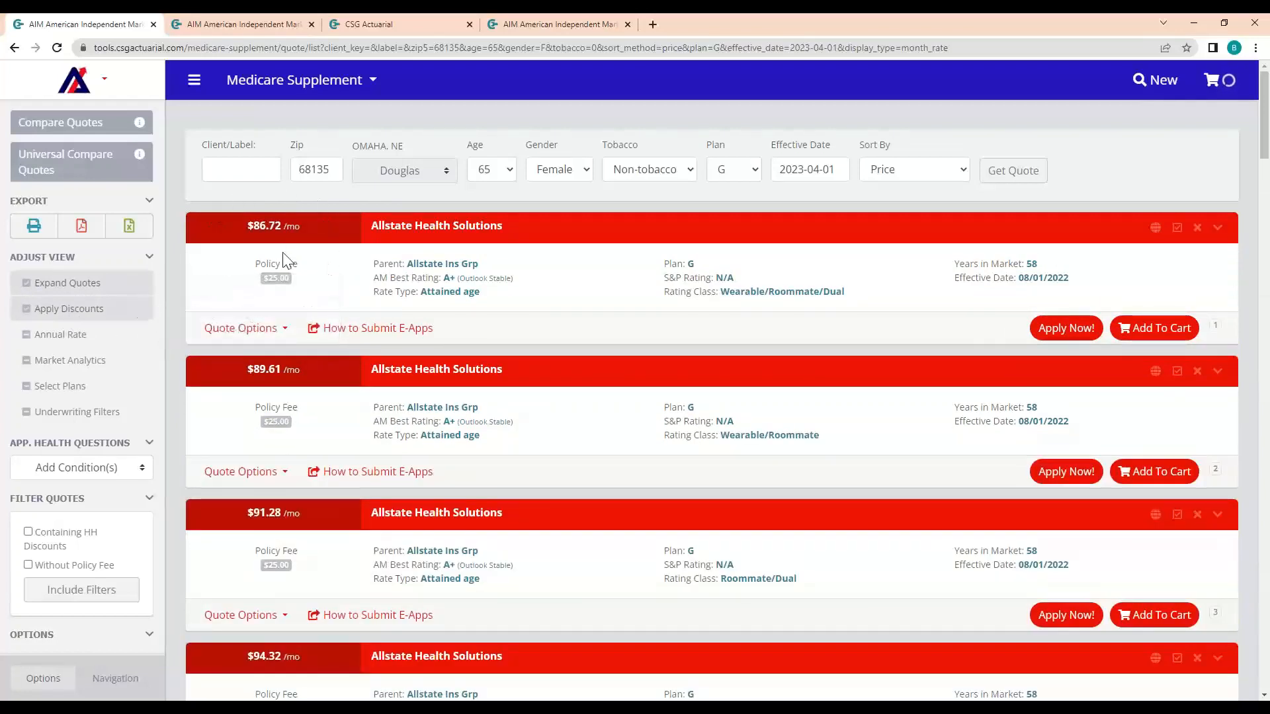
click(99, 311)
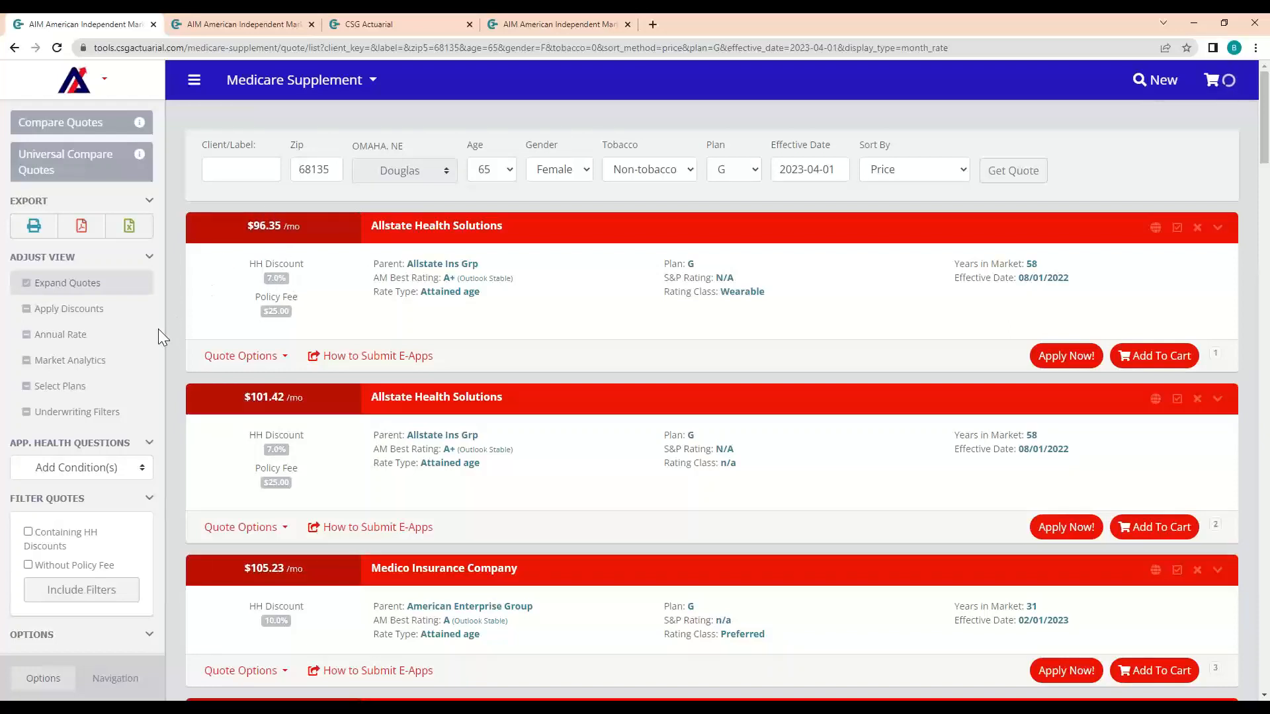
click(97, 336)
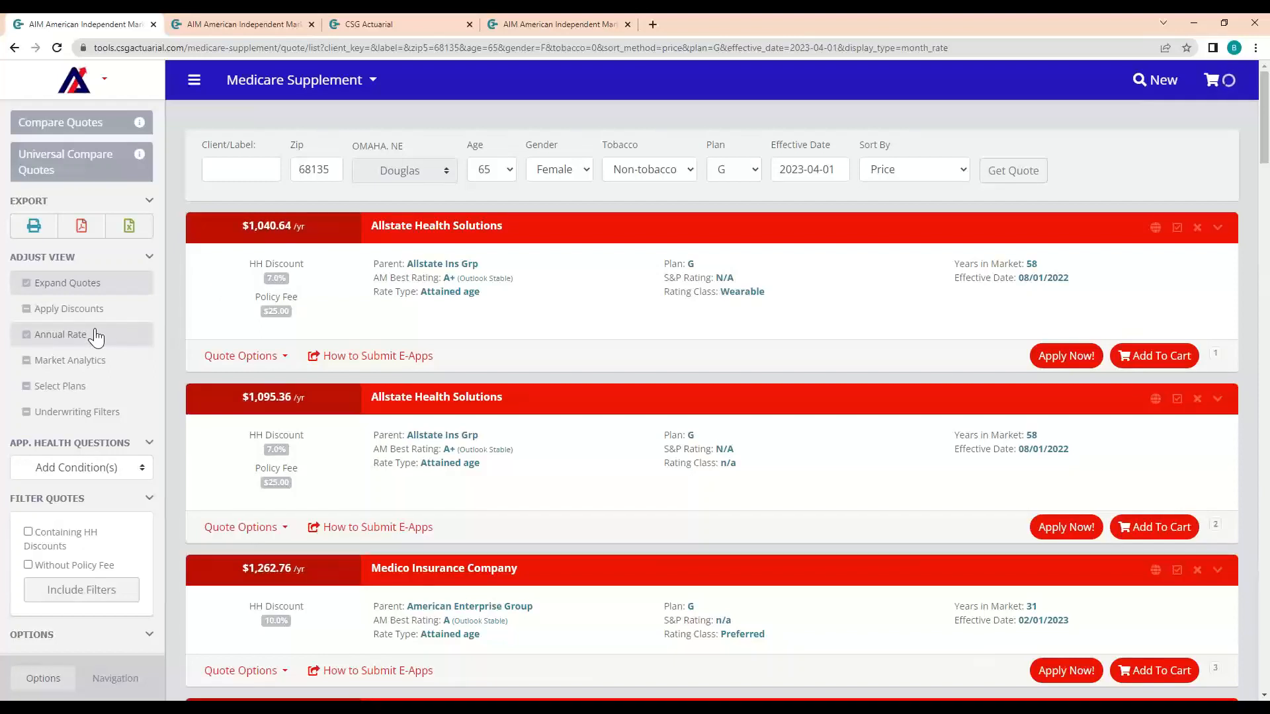
click(96, 337)
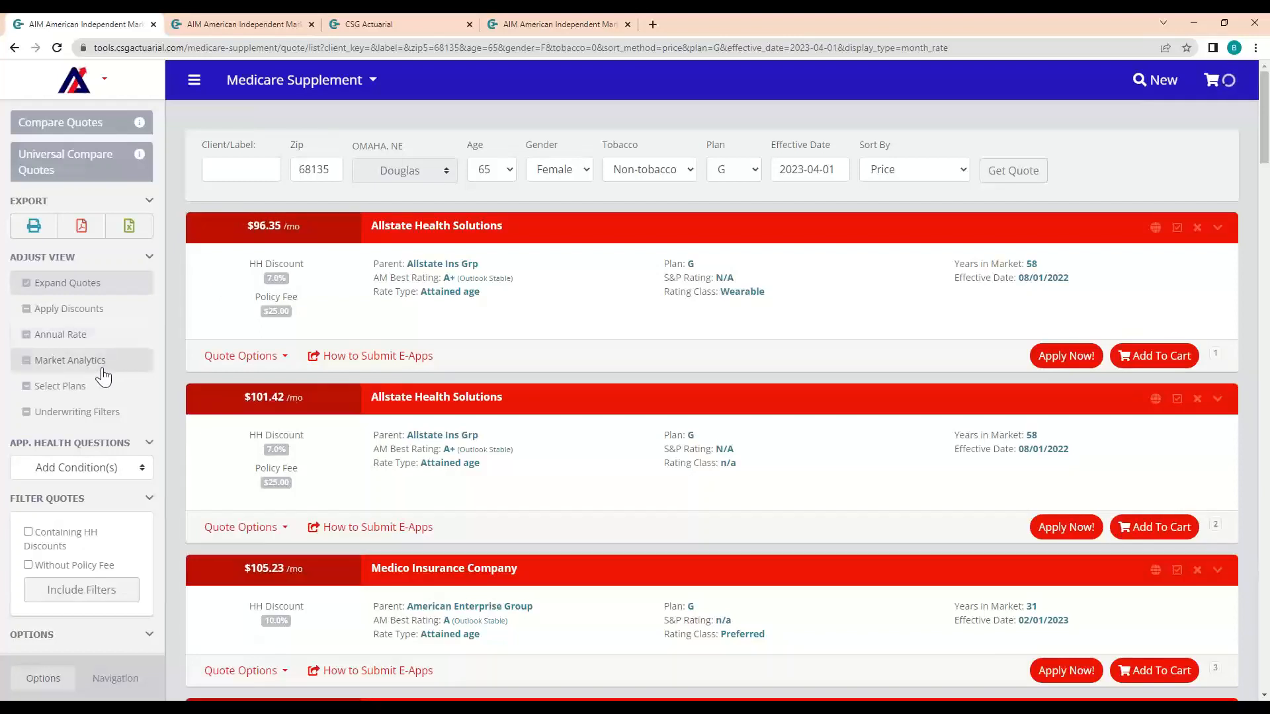
Step: Show market analytics and examine the first Allstate Health Solutions quote's rate type and age increases for ages 66 to 69
click(102, 369)
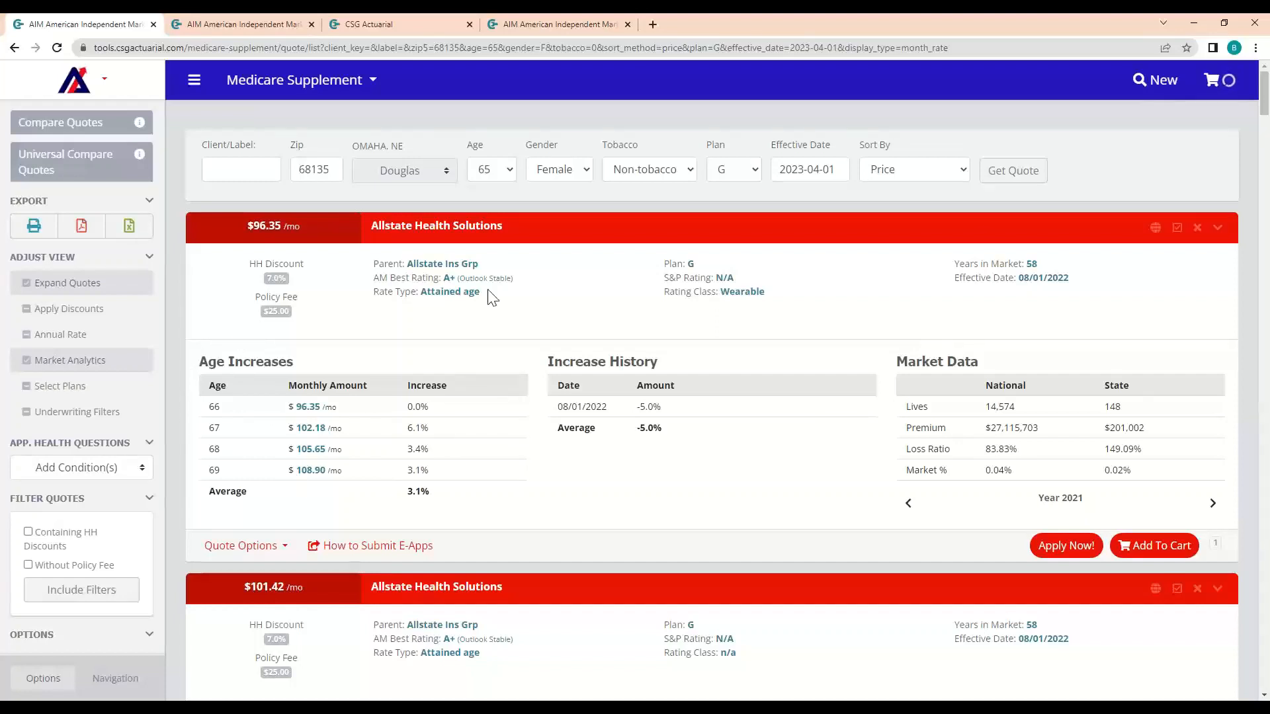
drag(491, 297, 414, 298)
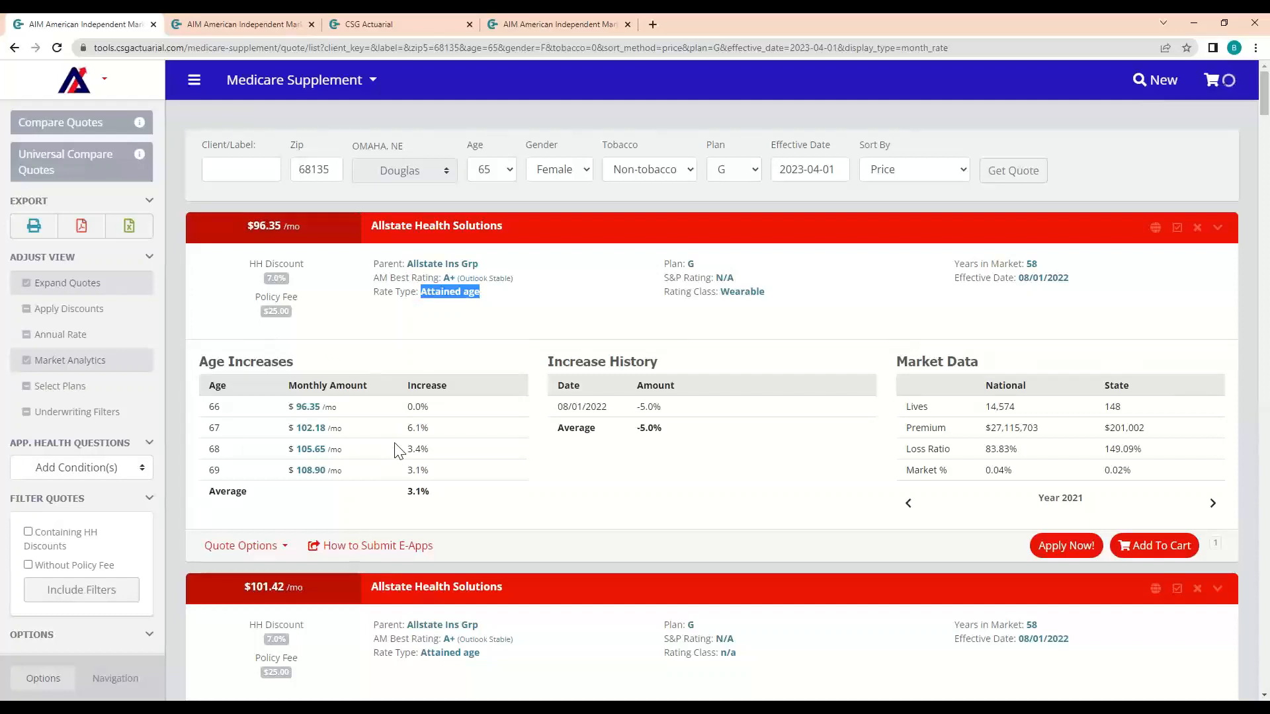
drag(486, 292, 431, 328)
click(431, 327)
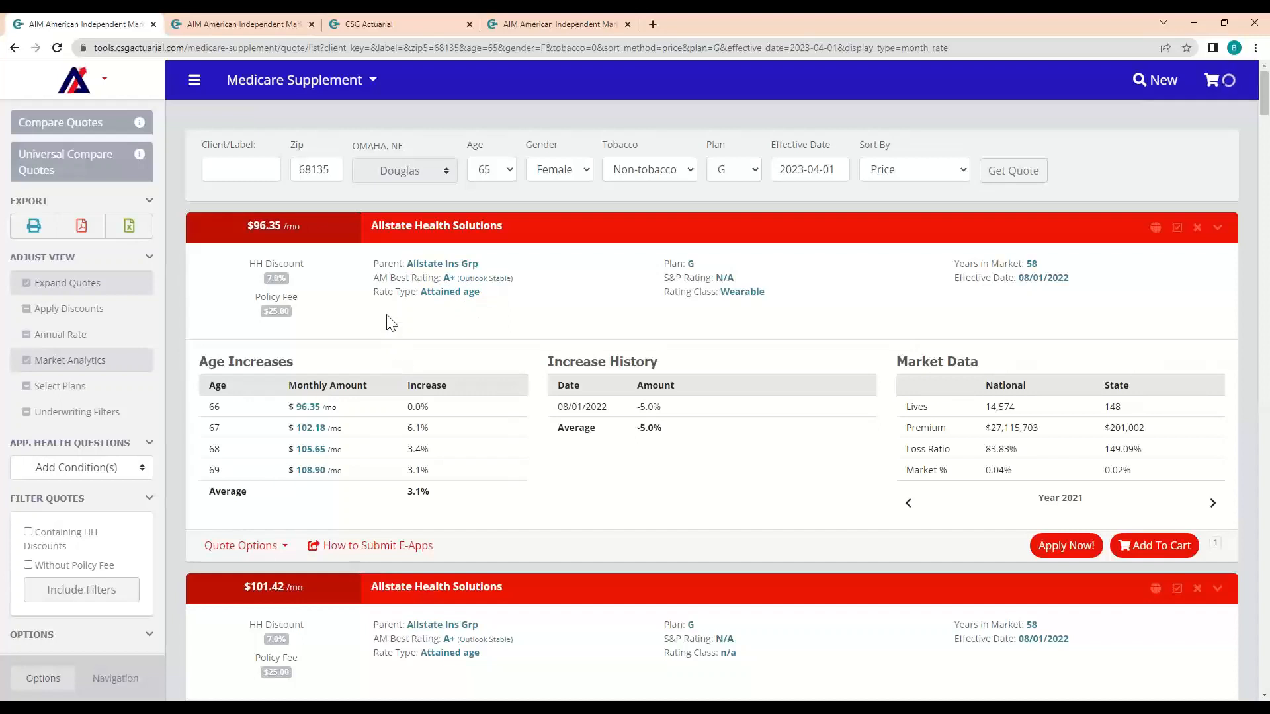
drag(210, 409, 389, 462)
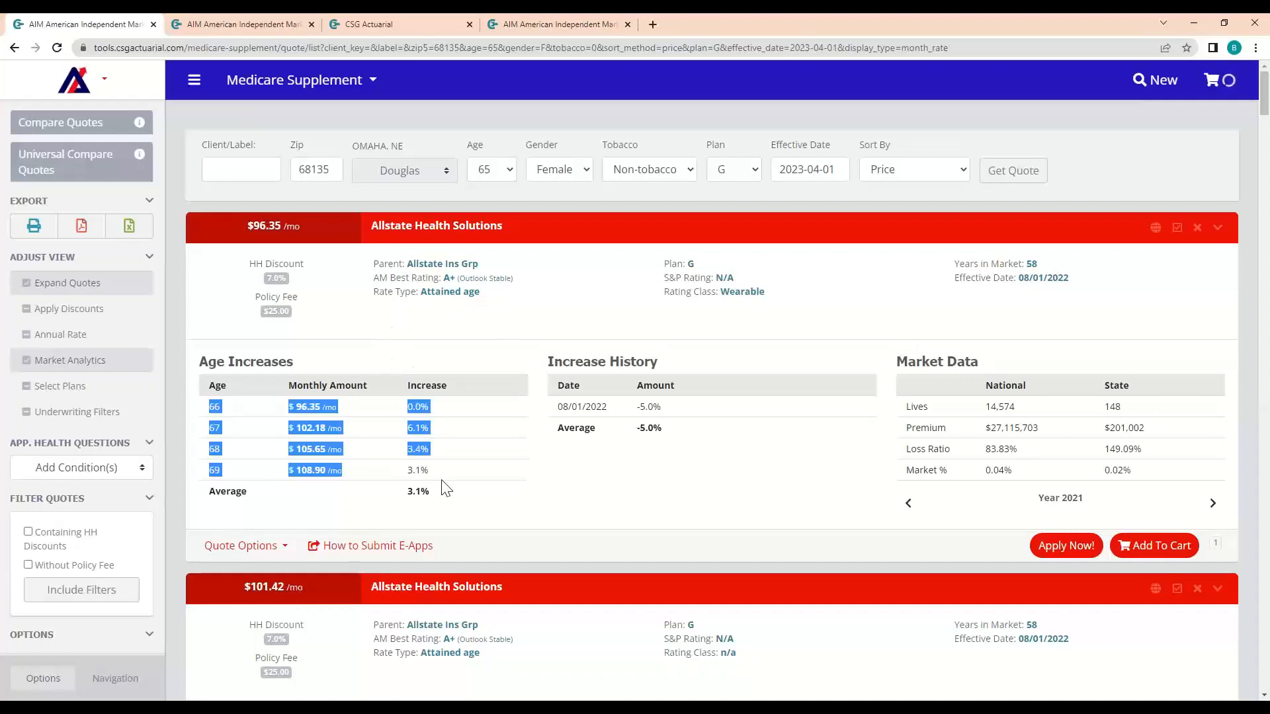
click(443, 482)
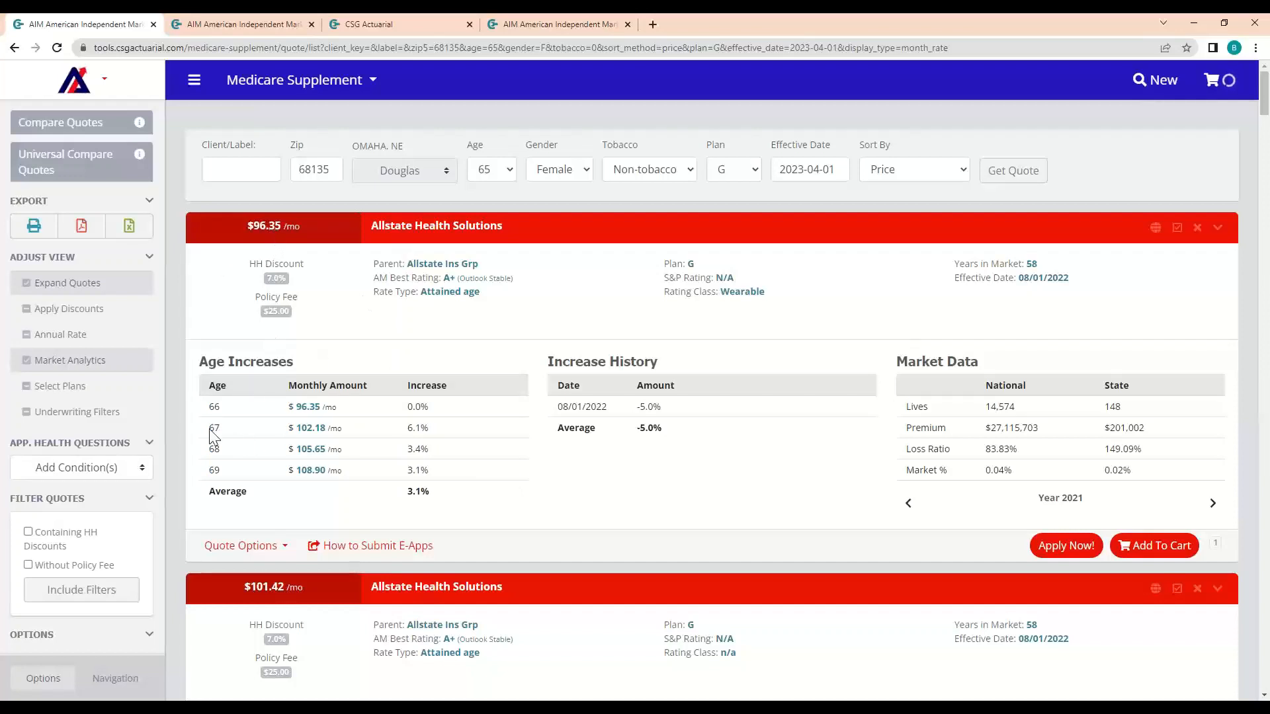
drag(211, 427, 437, 430)
click(257, 429)
Step: Examine the increase history dates and amounts for the first Allstate Health Solutions quote together with its effective date
drag(618, 408, 549, 408)
drag(663, 408, 637, 409)
click(638, 411)
drag(629, 411, 680, 414)
click(684, 414)
drag(1017, 278, 1068, 278)
drag(562, 405, 623, 408)
click(623, 409)
Step: Examine the first quote's market data: year, lives, premium, loss ratio and market percentage, nationally and by state
drag(1085, 501, 1061, 500)
click(1061, 501)
drag(900, 409, 1131, 407)
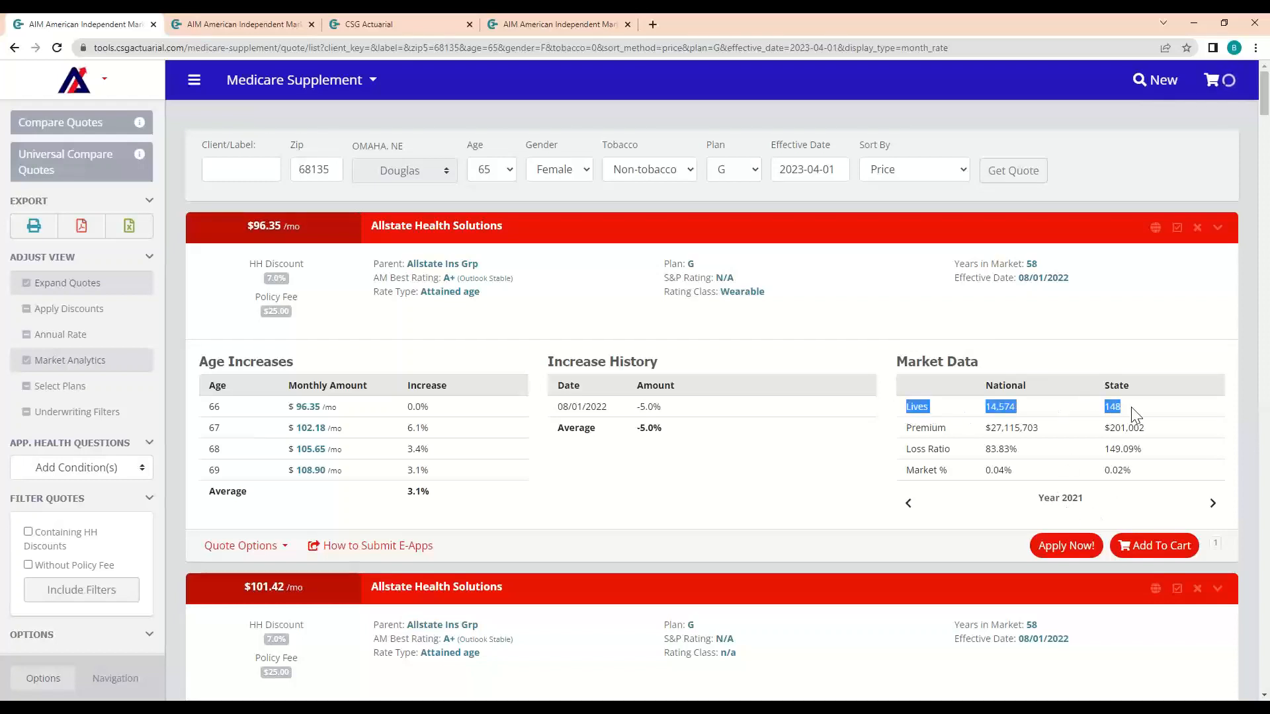
drag(906, 429, 1154, 430)
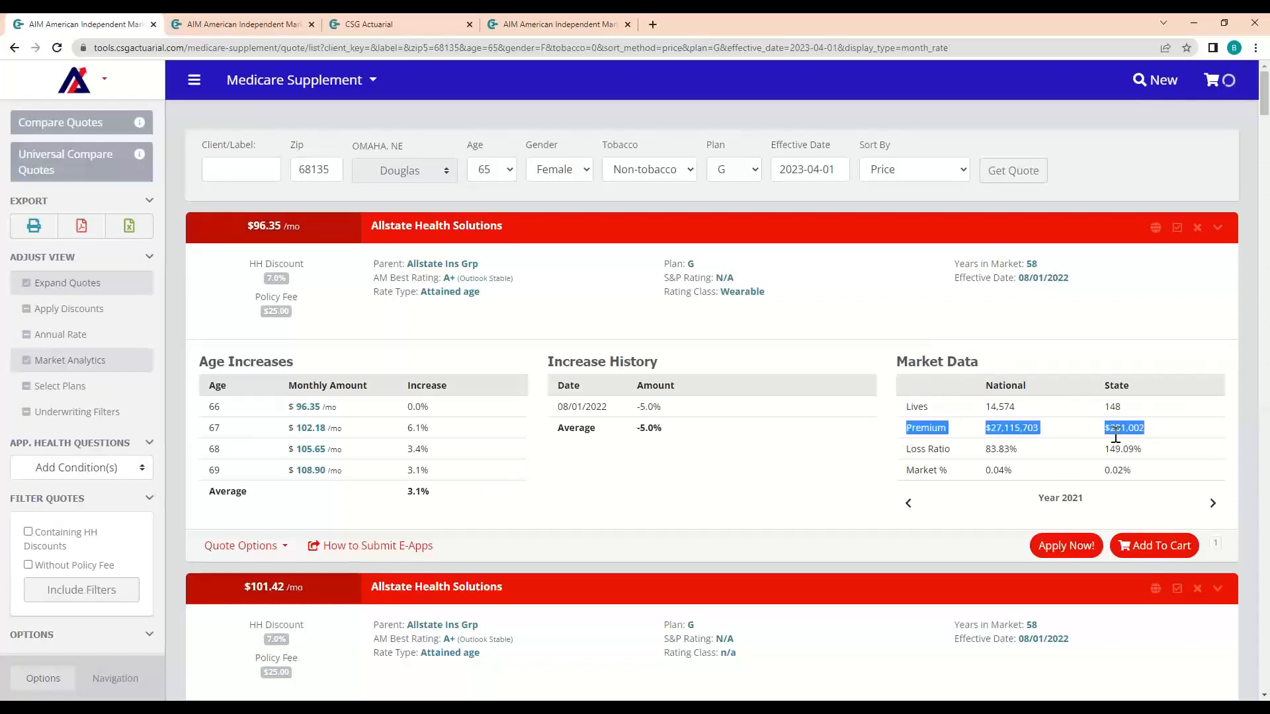
drag(912, 452, 1132, 445)
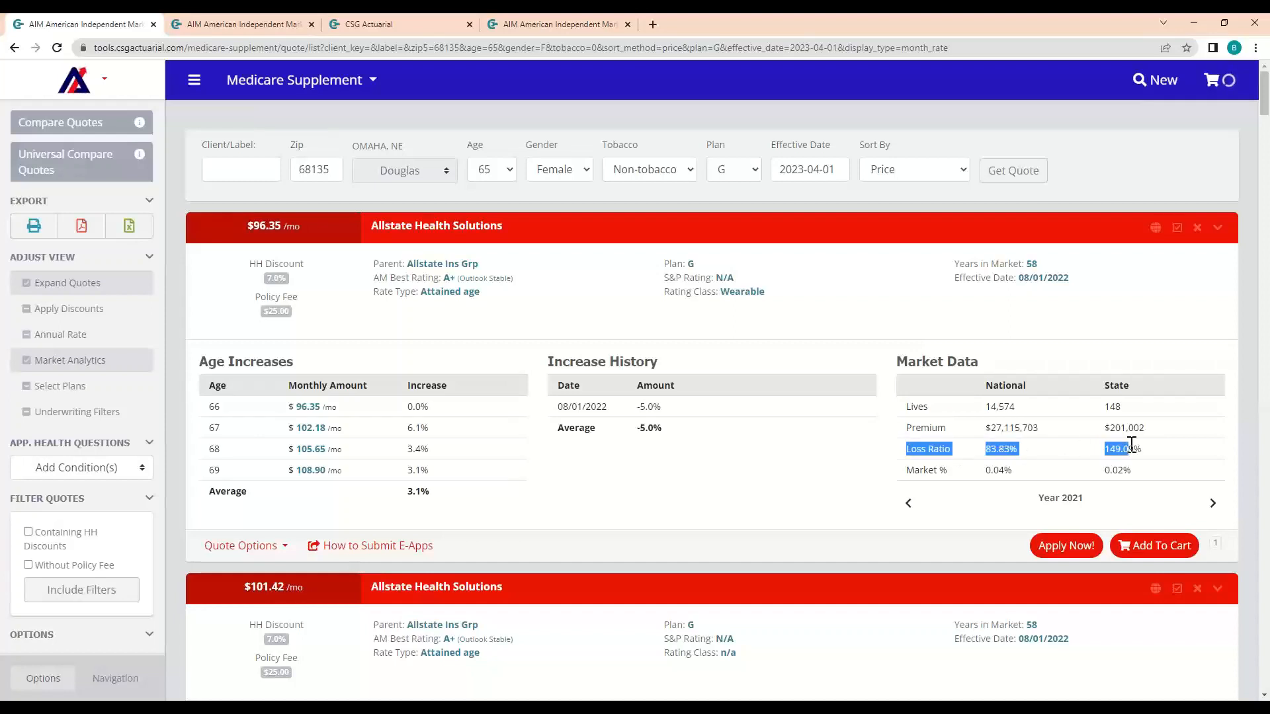
drag(905, 470, 1153, 471)
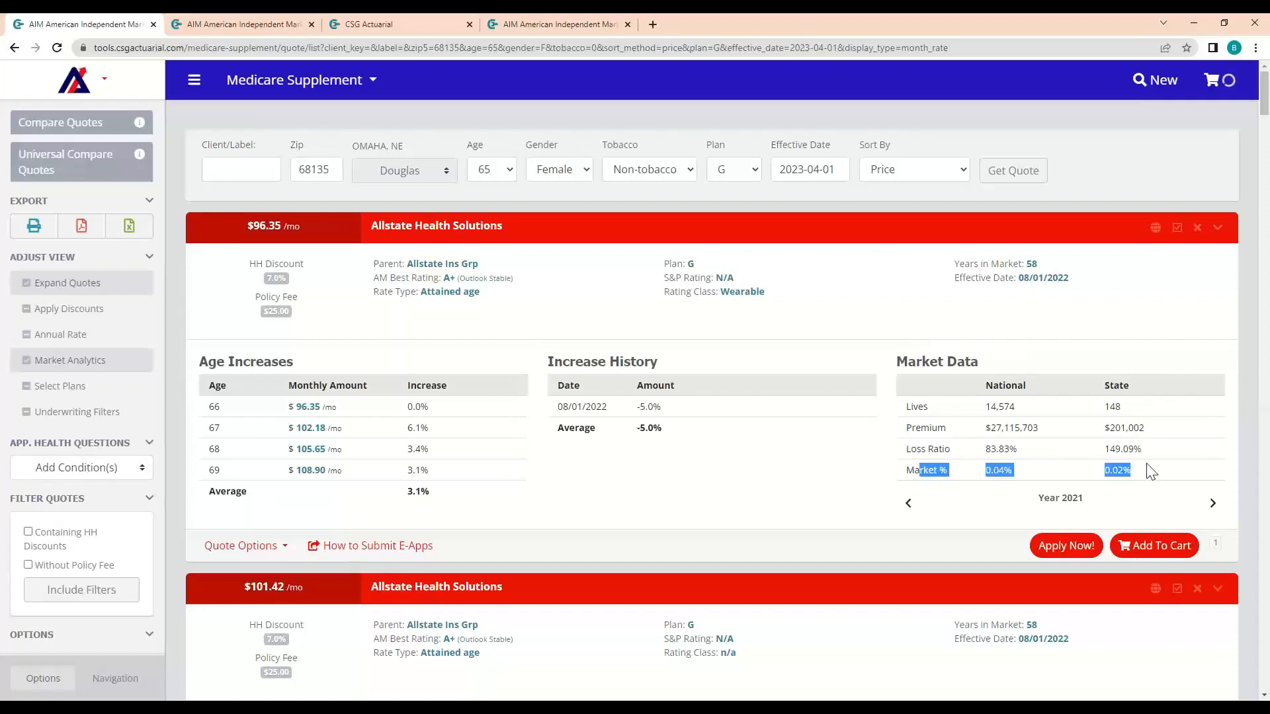
click(1004, 374)
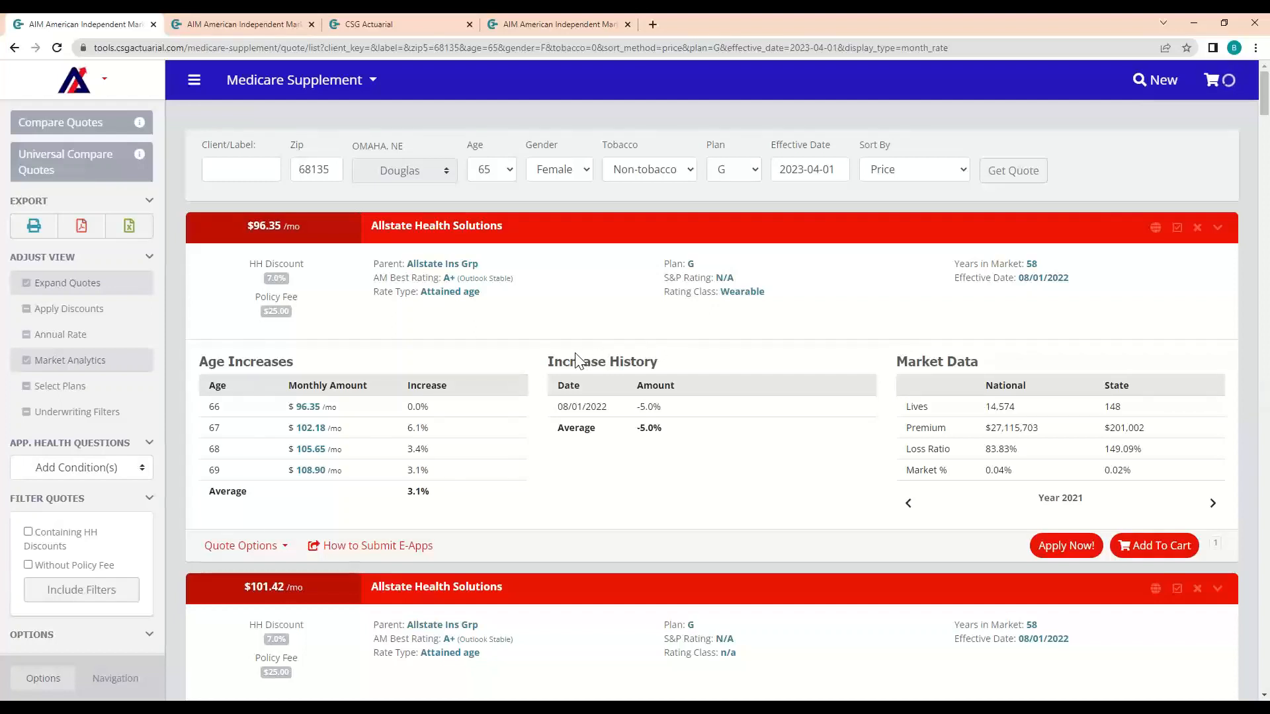
Step: Hide the market analytics and try the underwriting filters option, leaving it off
click(78, 369)
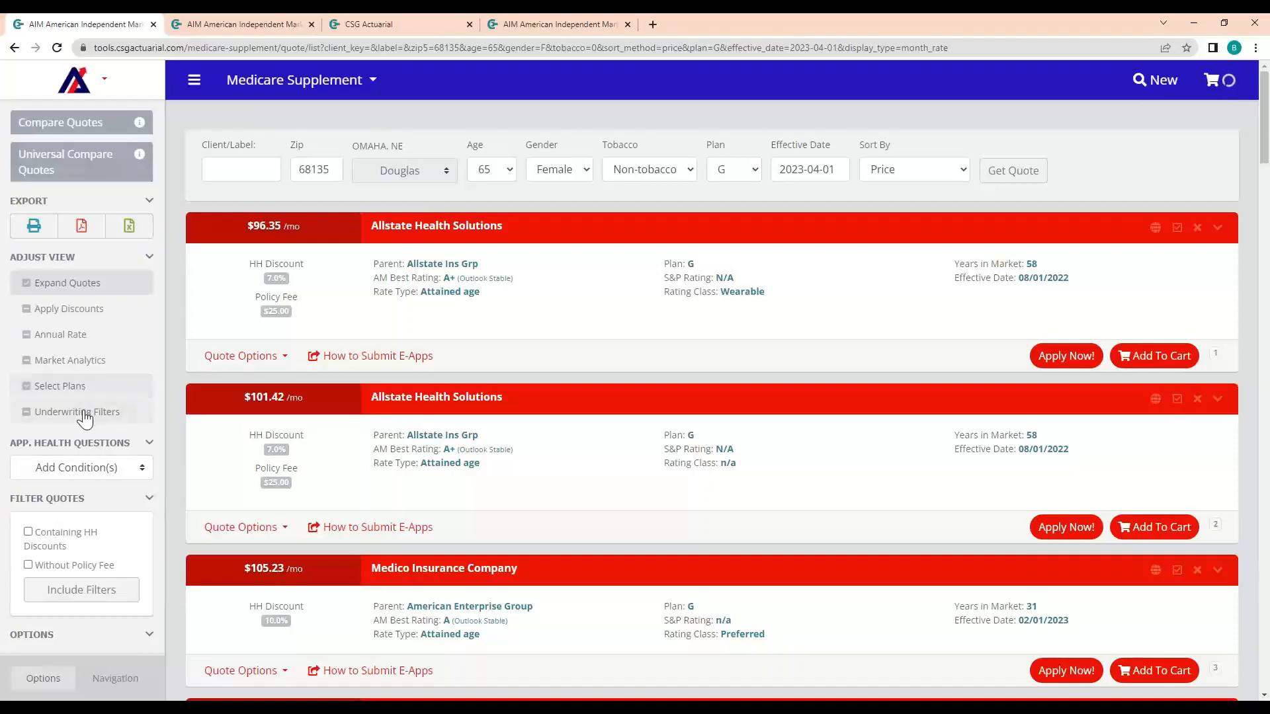
click(79, 412)
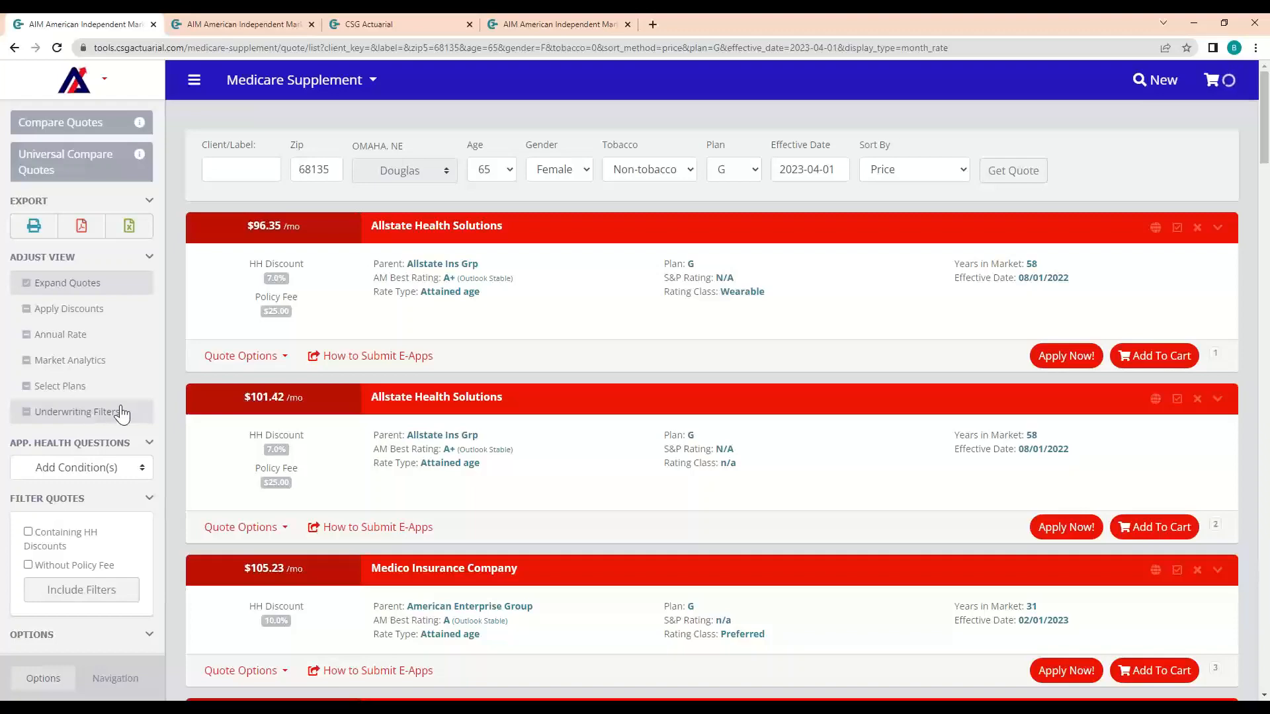
click(111, 407)
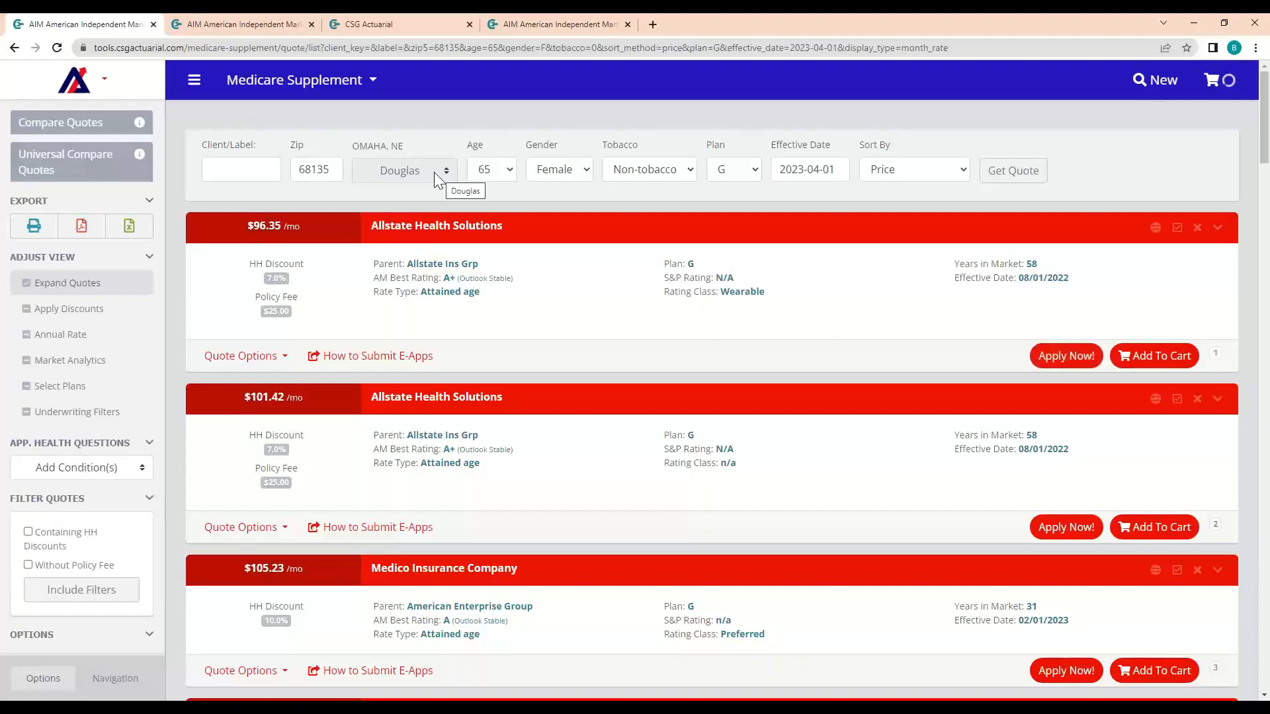
Step: Close the quote comparison tab, switch to the Aetna e-application tab and dismiss its page search
click(240, 26)
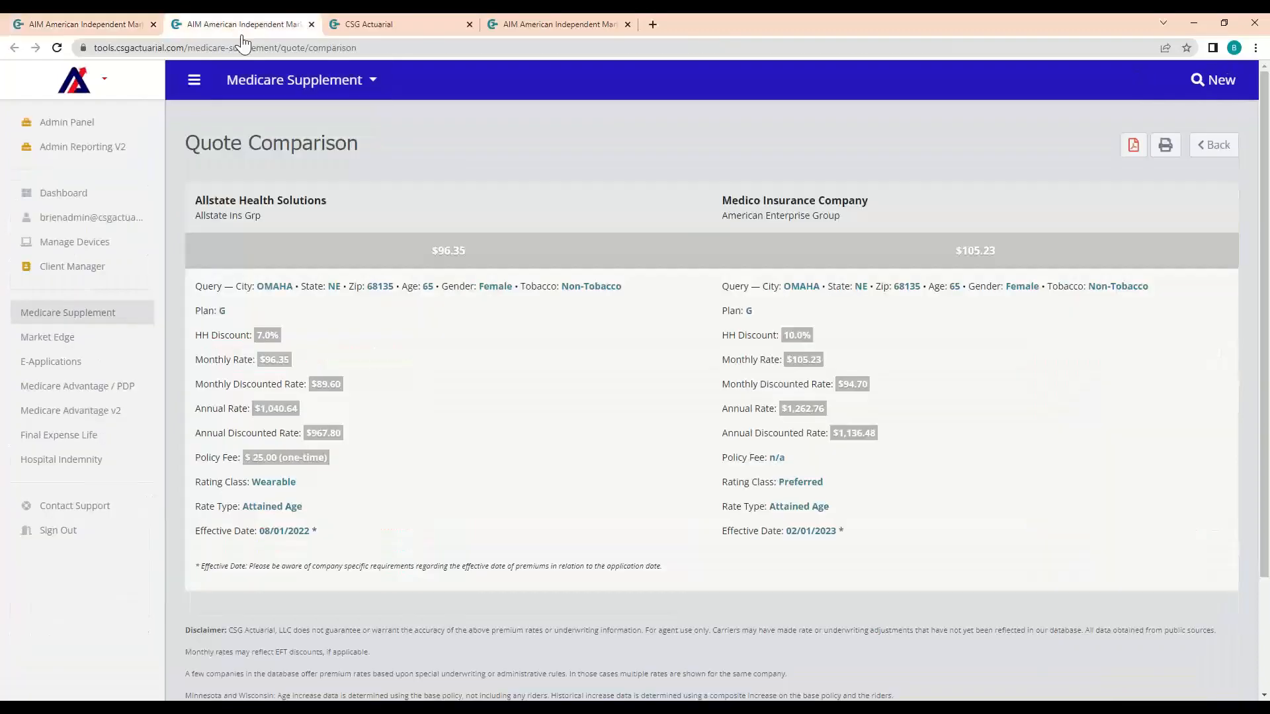
click(311, 24)
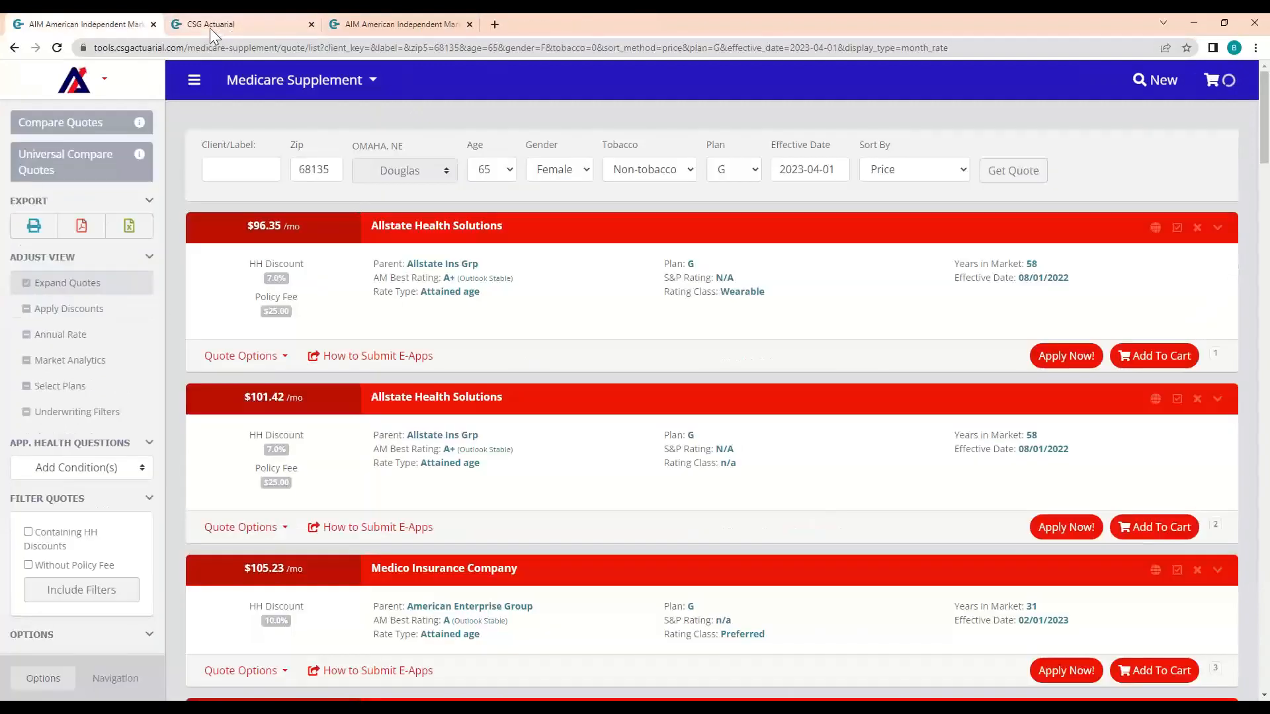
click(211, 26)
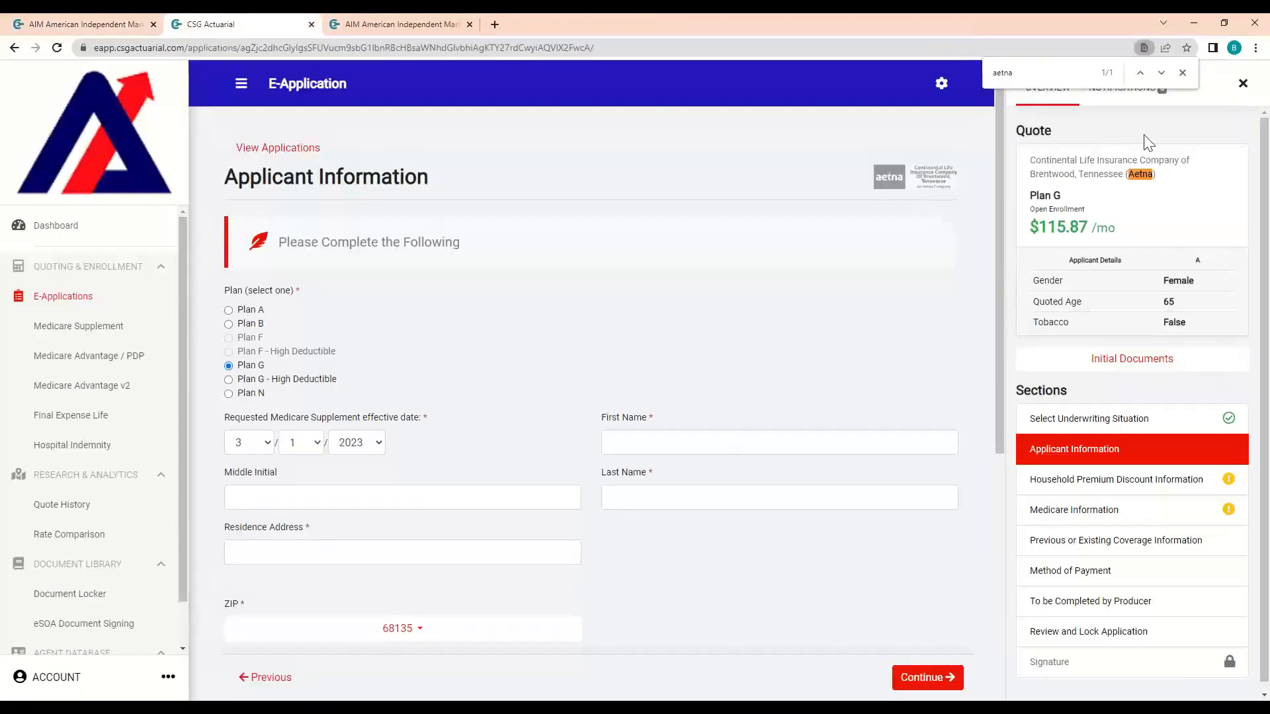
click(1182, 73)
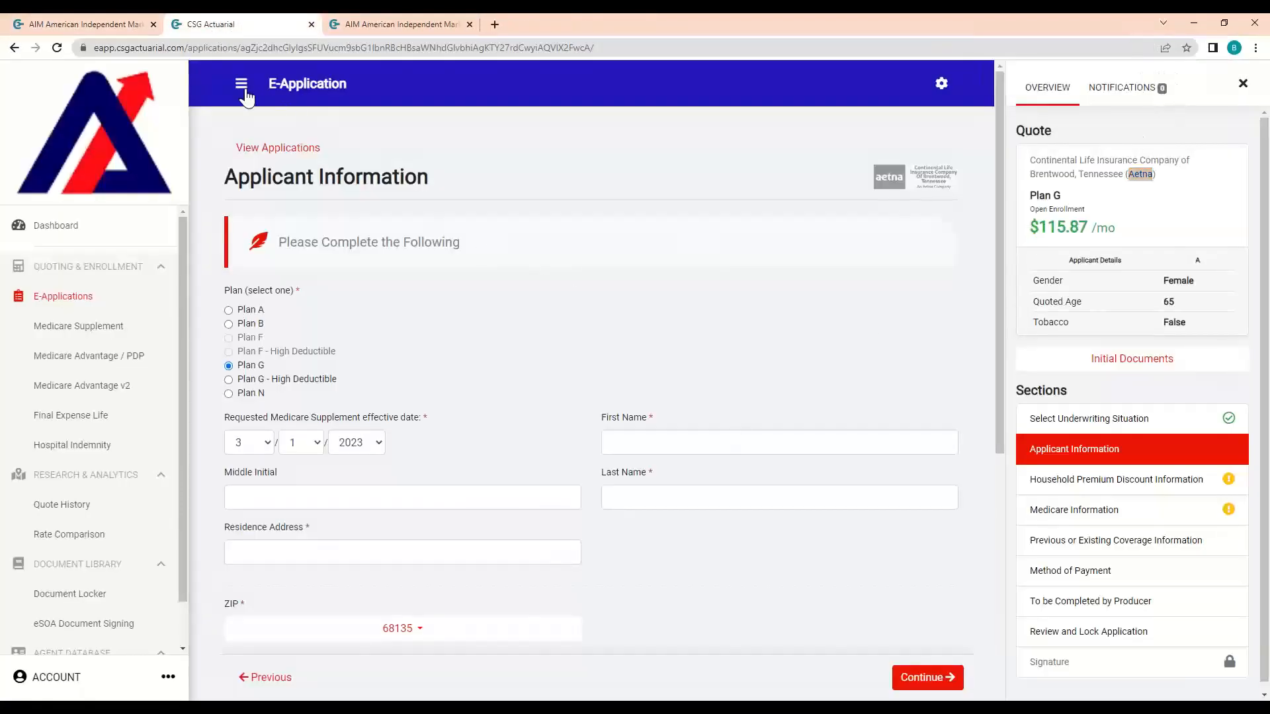
Step: Review the Aetna e-application's quote overview, including gender, quoted age, tobacco status and the list of application sections
click(1162, 193)
drag(1041, 281, 1167, 284)
click(1054, 297)
drag(1050, 297, 1189, 297)
drag(1050, 319, 1218, 331)
click(1213, 320)
scroll(1135, 380, down, 1)
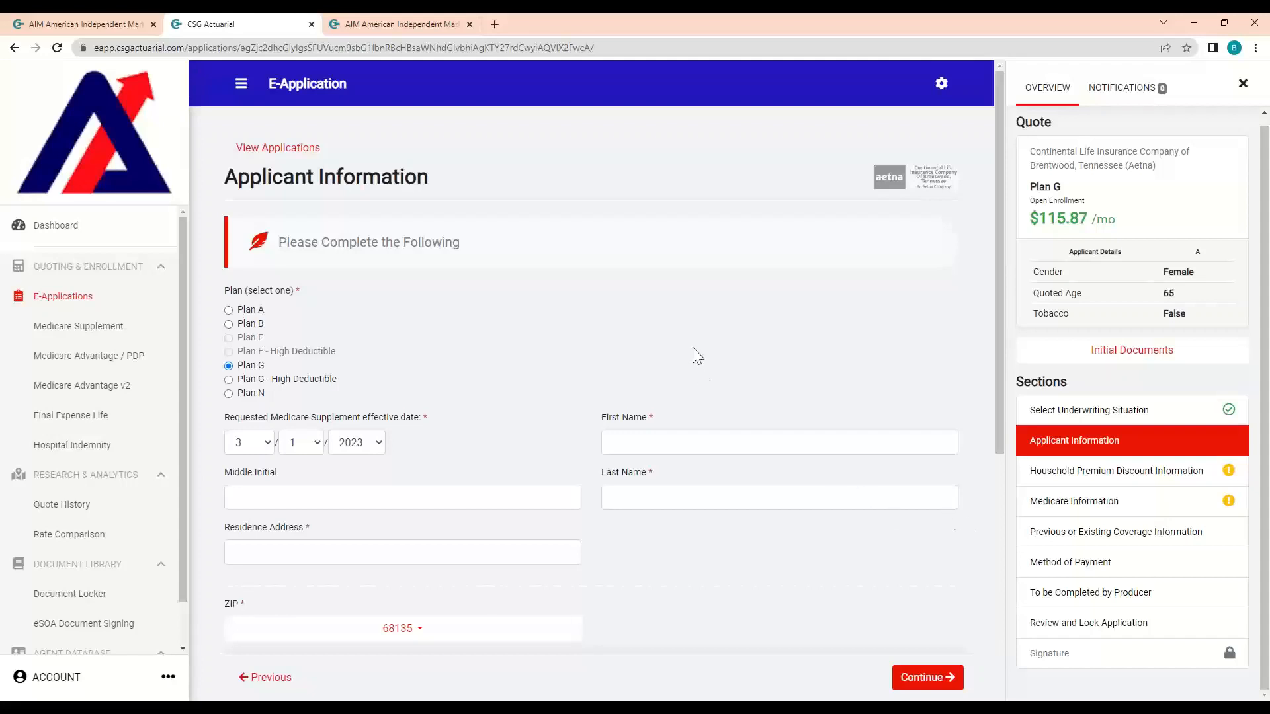
Step: Return from the quote results to the dashboard and open the list of active e-applications
click(82, 23)
click(252, 86)
click(257, 119)
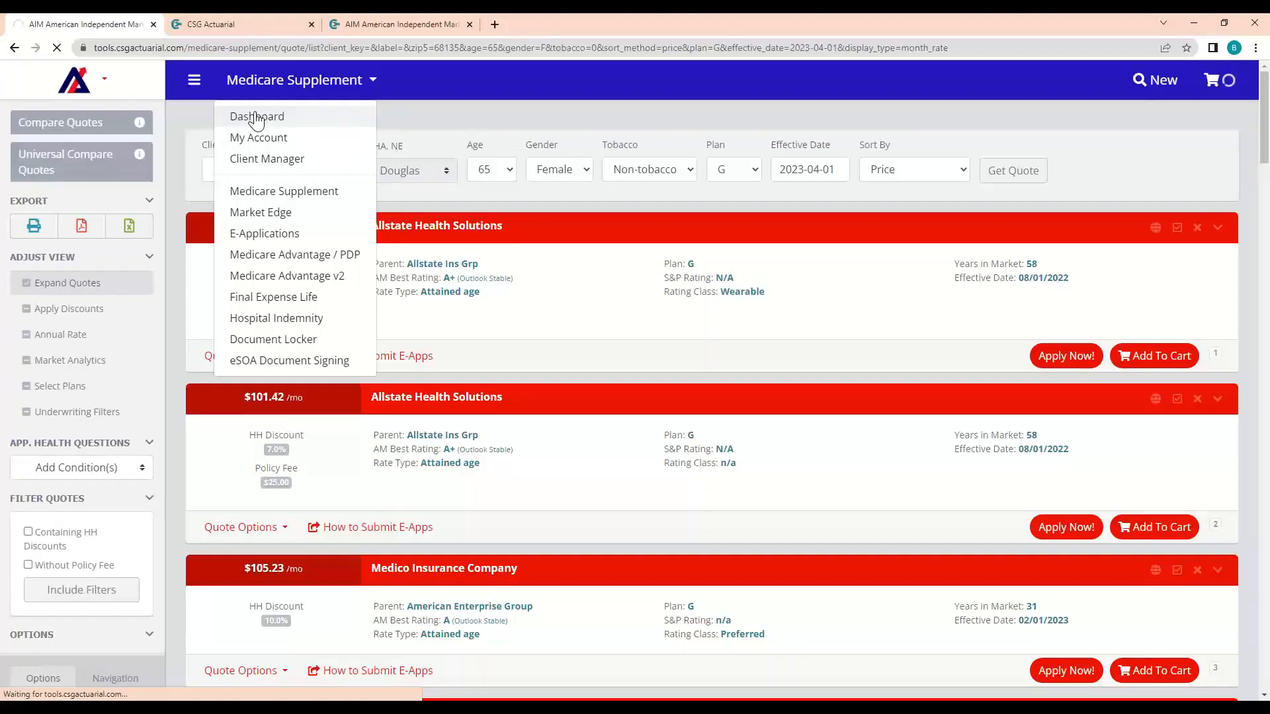
scroll(504, 395, down, 2)
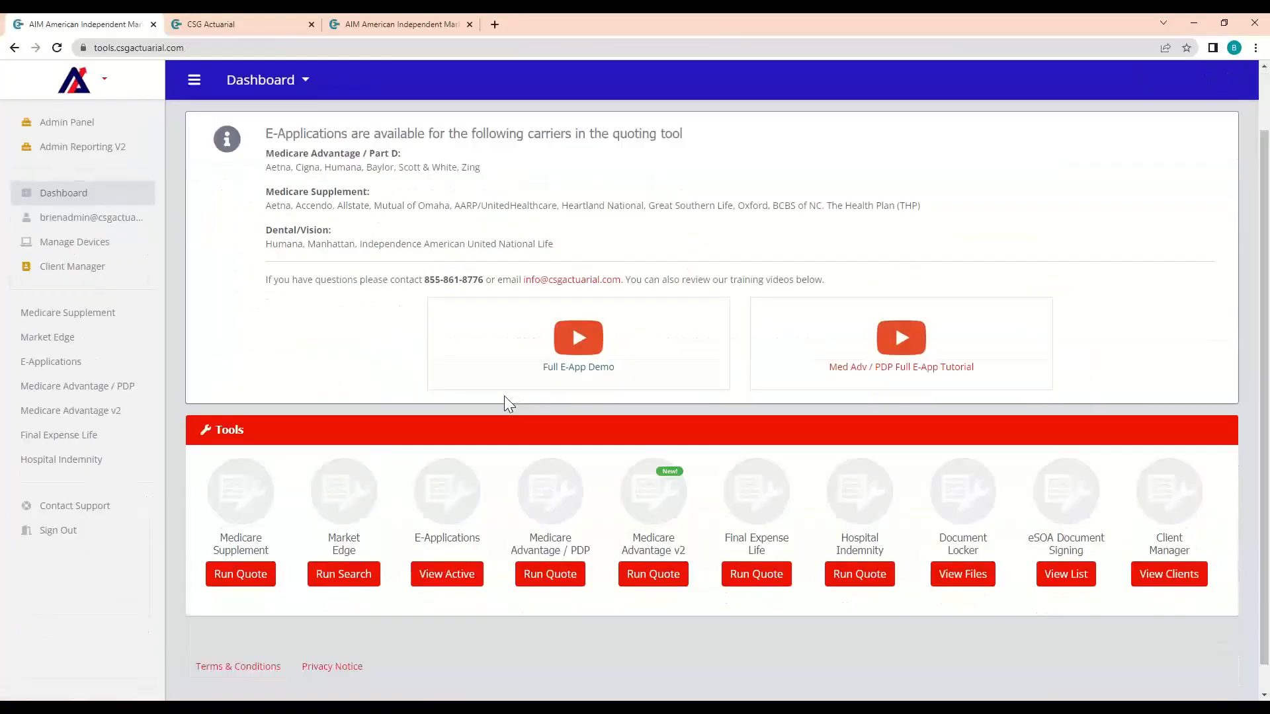
drag(411, 508, 487, 518)
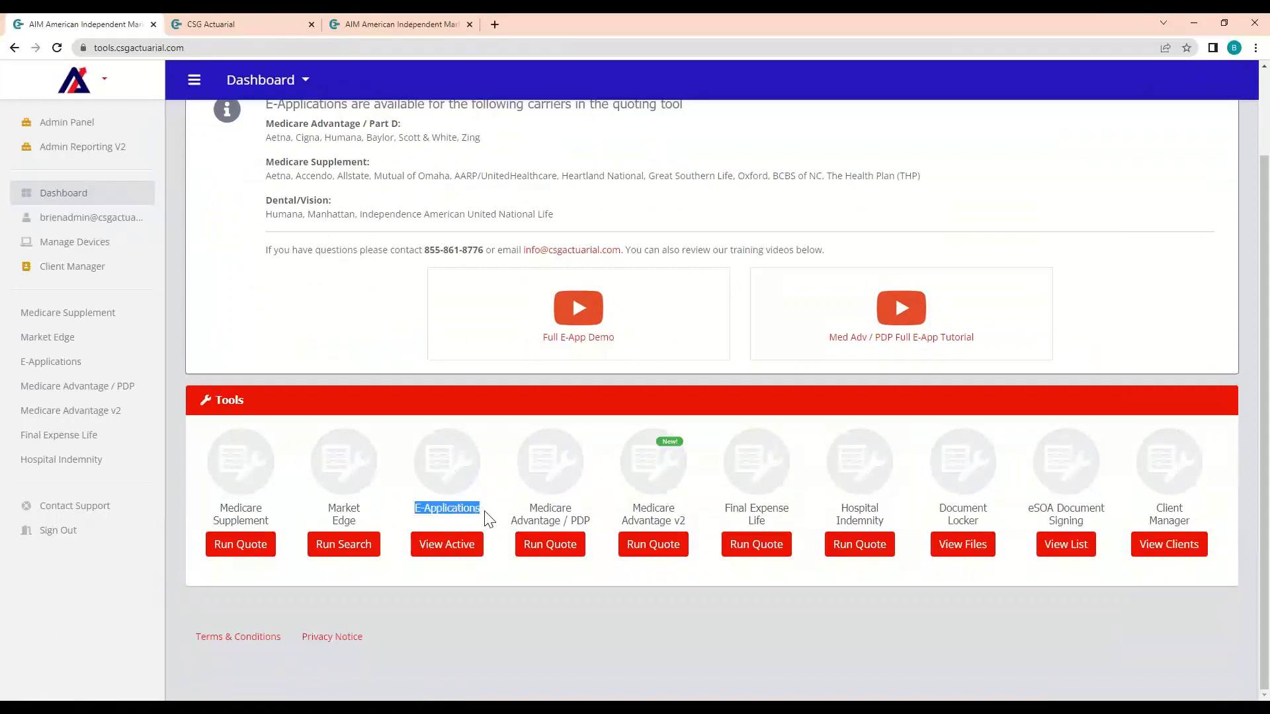
click(443, 545)
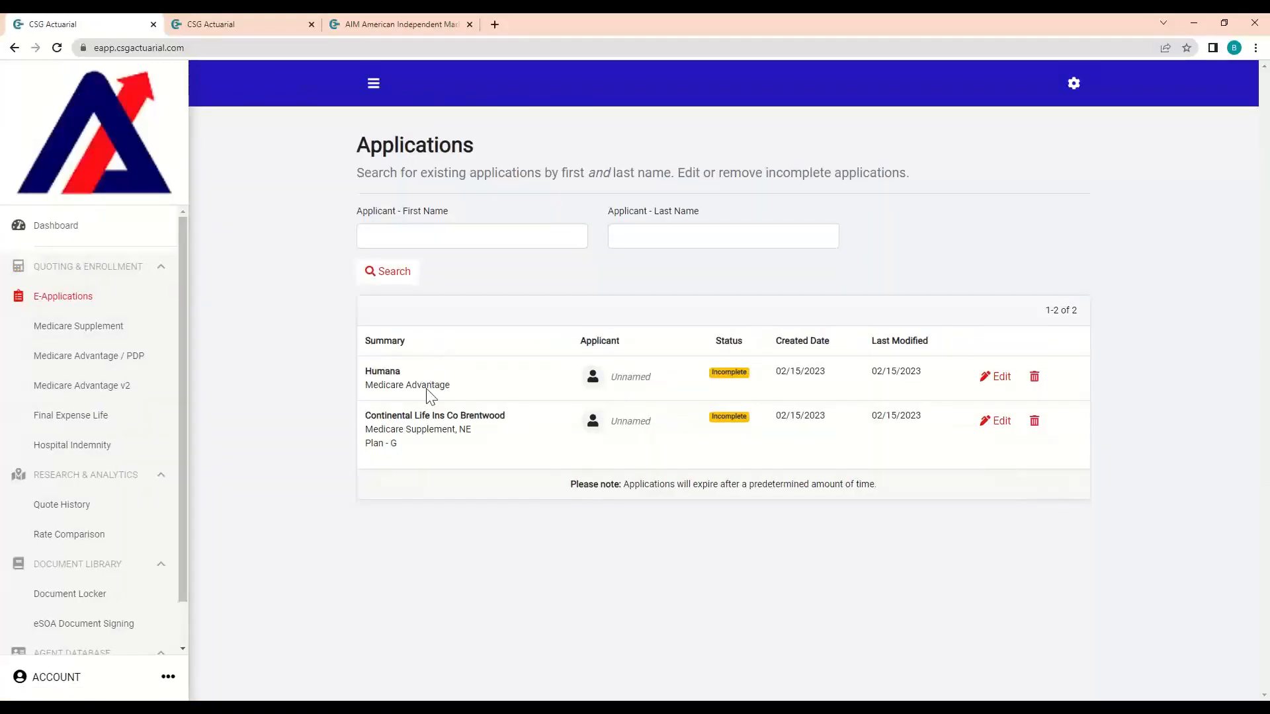
Step: Examine the Continental Life Ins Co Brentwood application's carrier, applicant and status in the applications list
drag(370, 415, 503, 421)
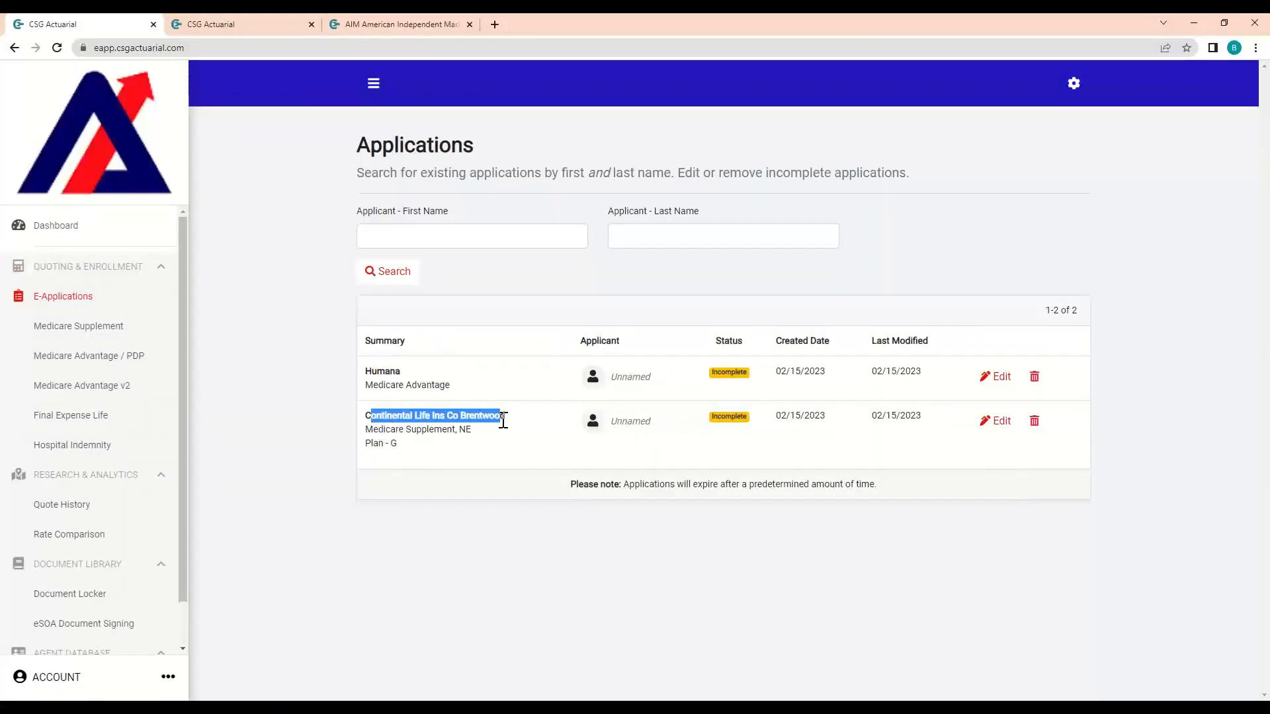
drag(607, 421, 652, 420)
click(717, 413)
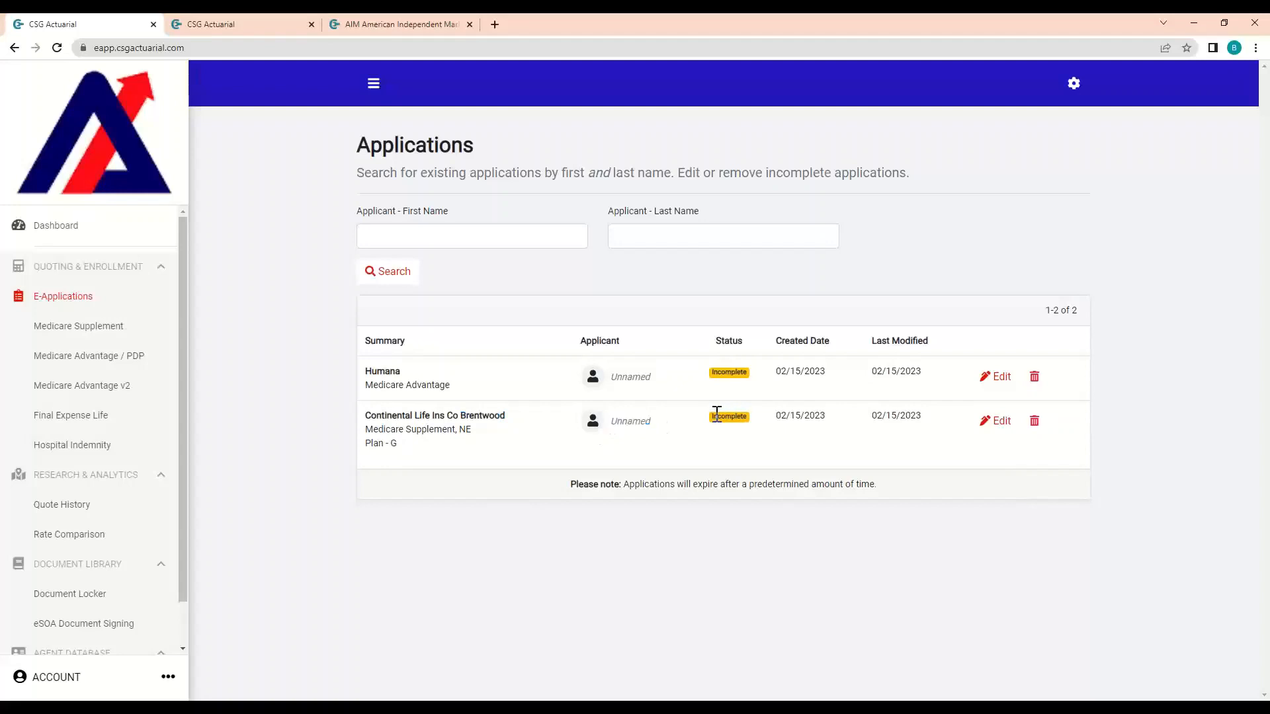
drag(760, 417, 688, 428)
click(692, 427)
mouse_move(694, 421)
mouse_down()
mouse_move(771, 417)
mouse_move(717, 431)
mouse_up()
click(760, 430)
click(719, 433)
Step: View the Medicare Advantage v2 quote search form from the dashboard, and return to the dashboard
click(20, 46)
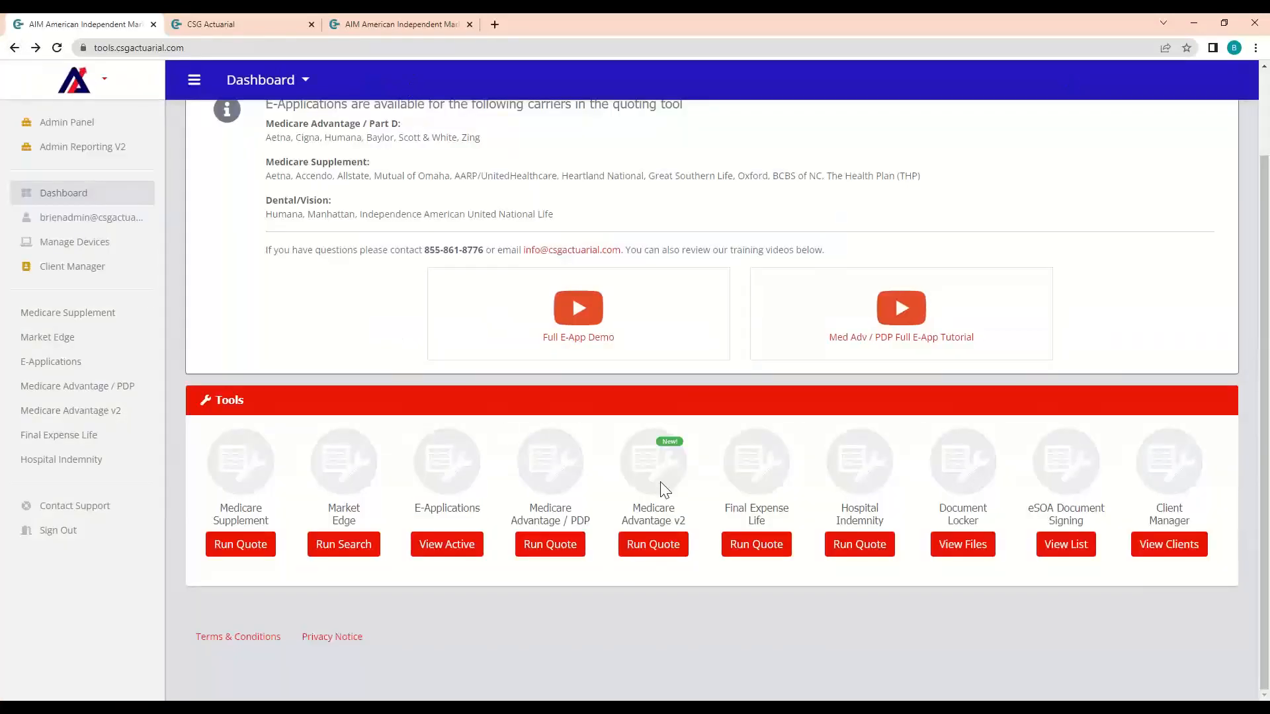
click(655, 548)
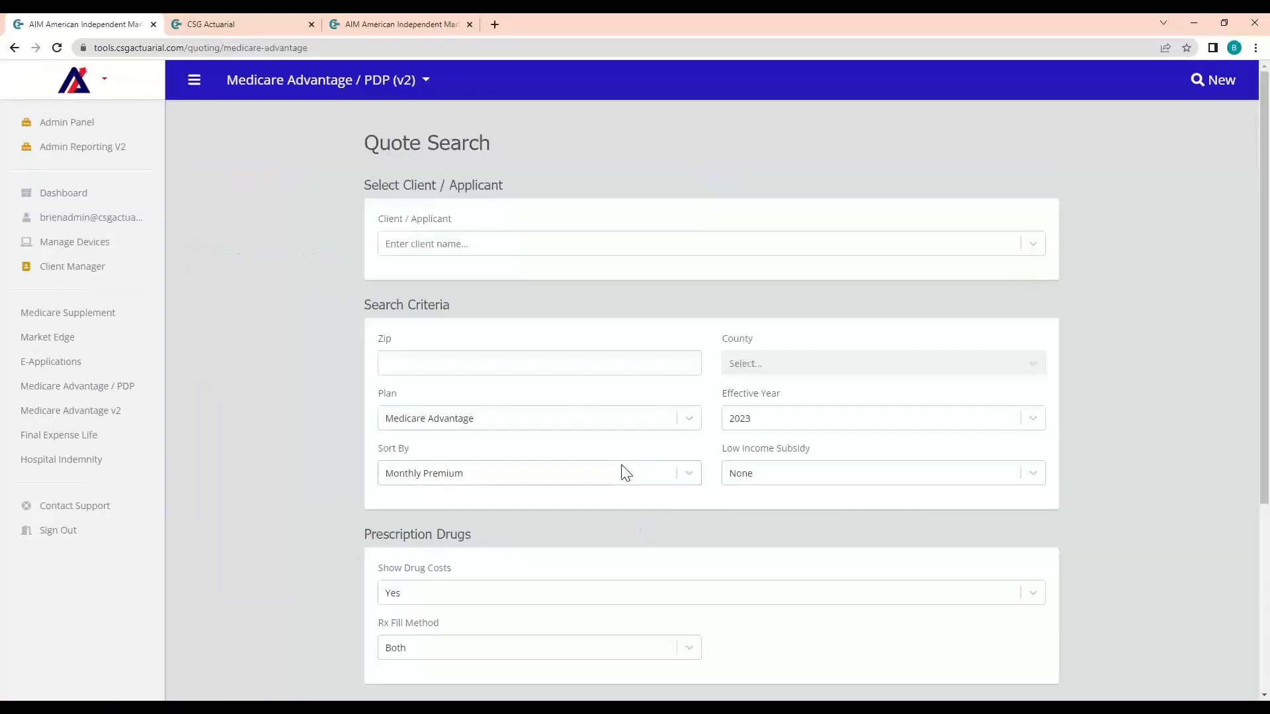
click(15, 48)
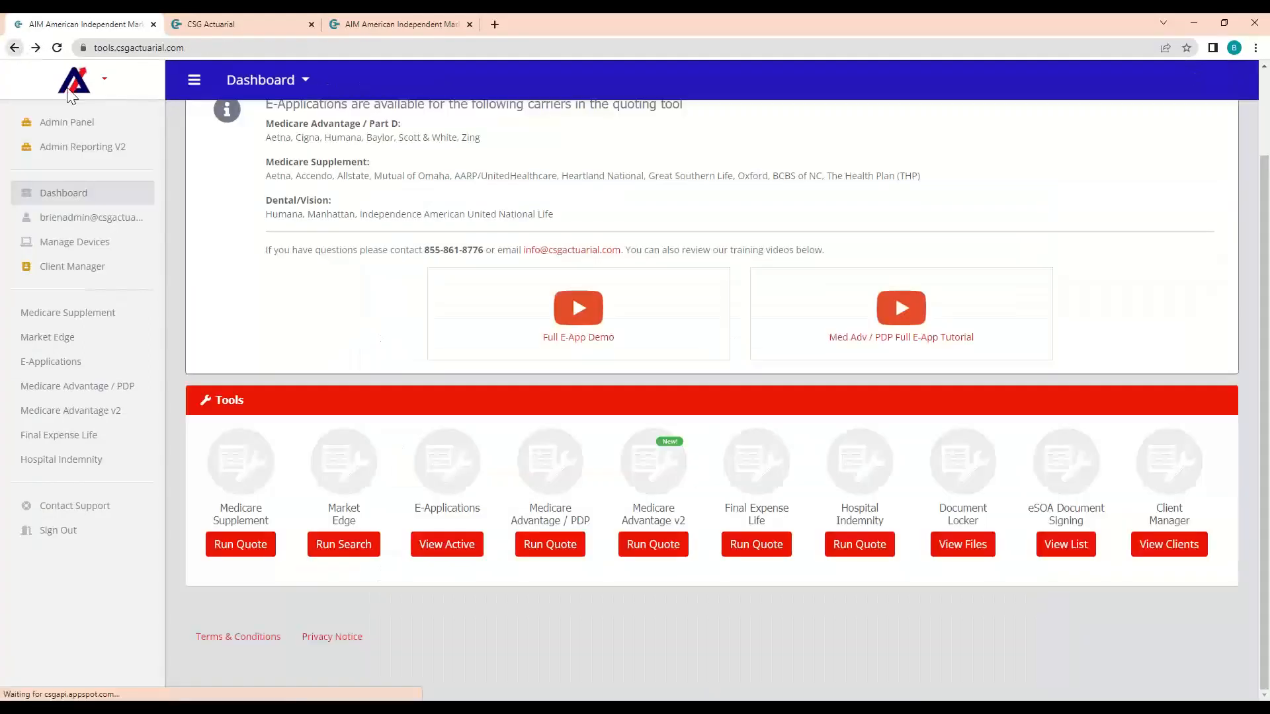
Step: Open the Medicare Advantage v2 quote search from the dashboard tools and set the ZIP to 68135
drag(584, 532, 525, 518)
click(524, 513)
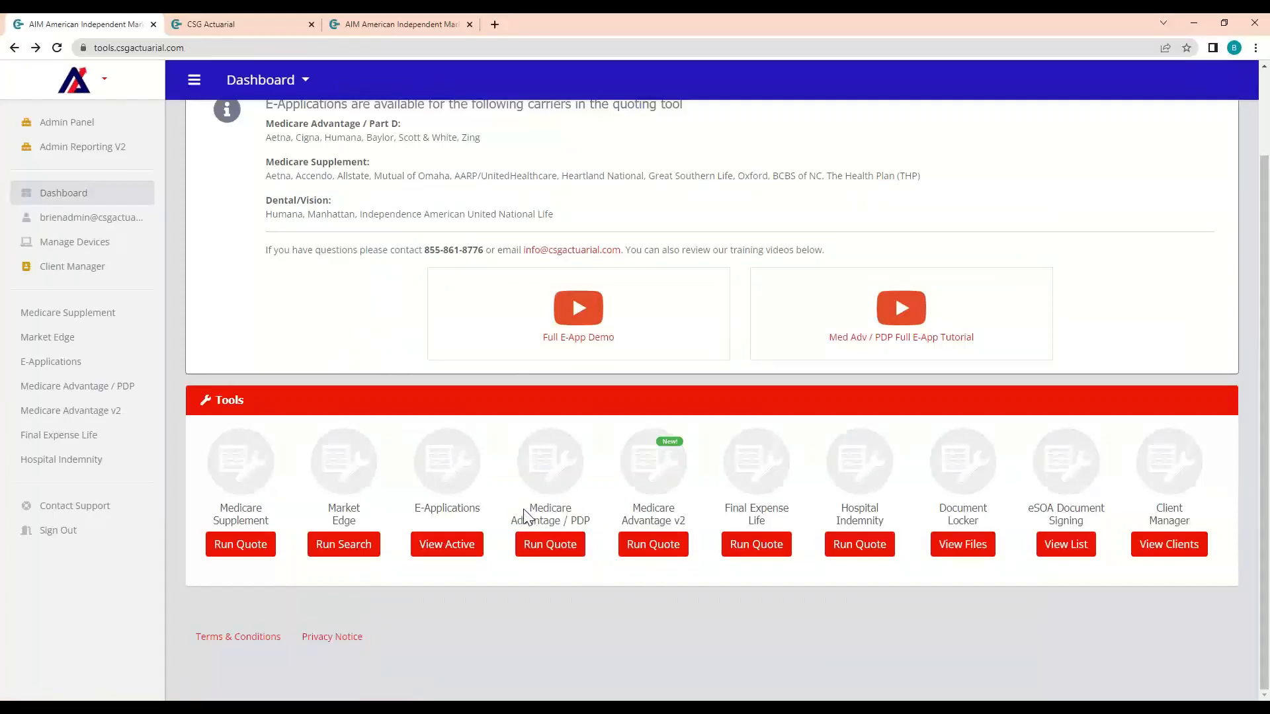
click(674, 558)
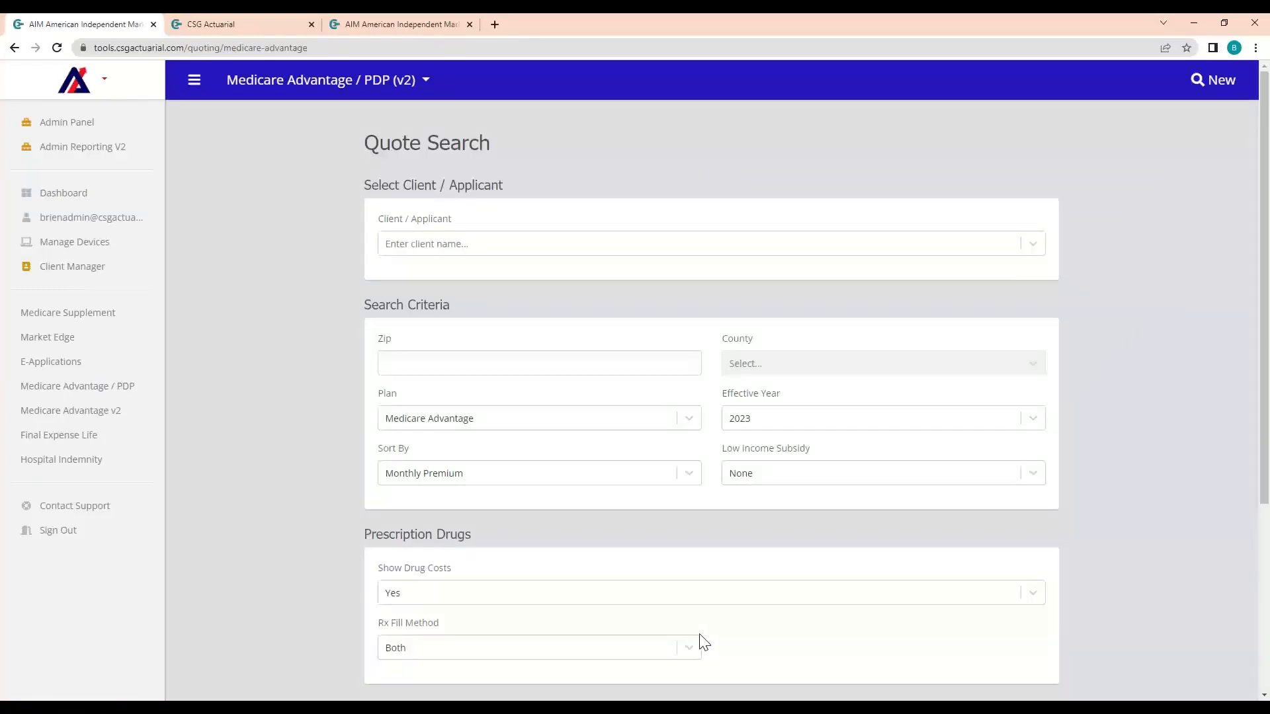
click(434, 360)
text(68135)
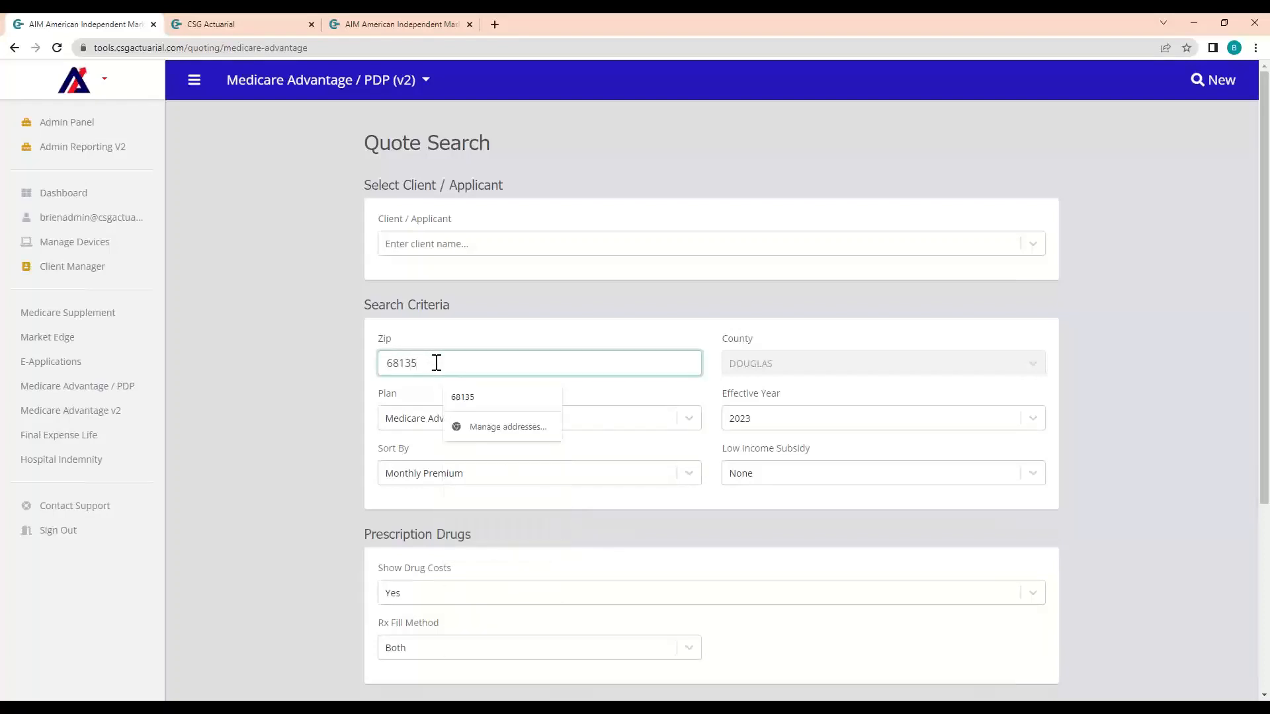
click(344, 395)
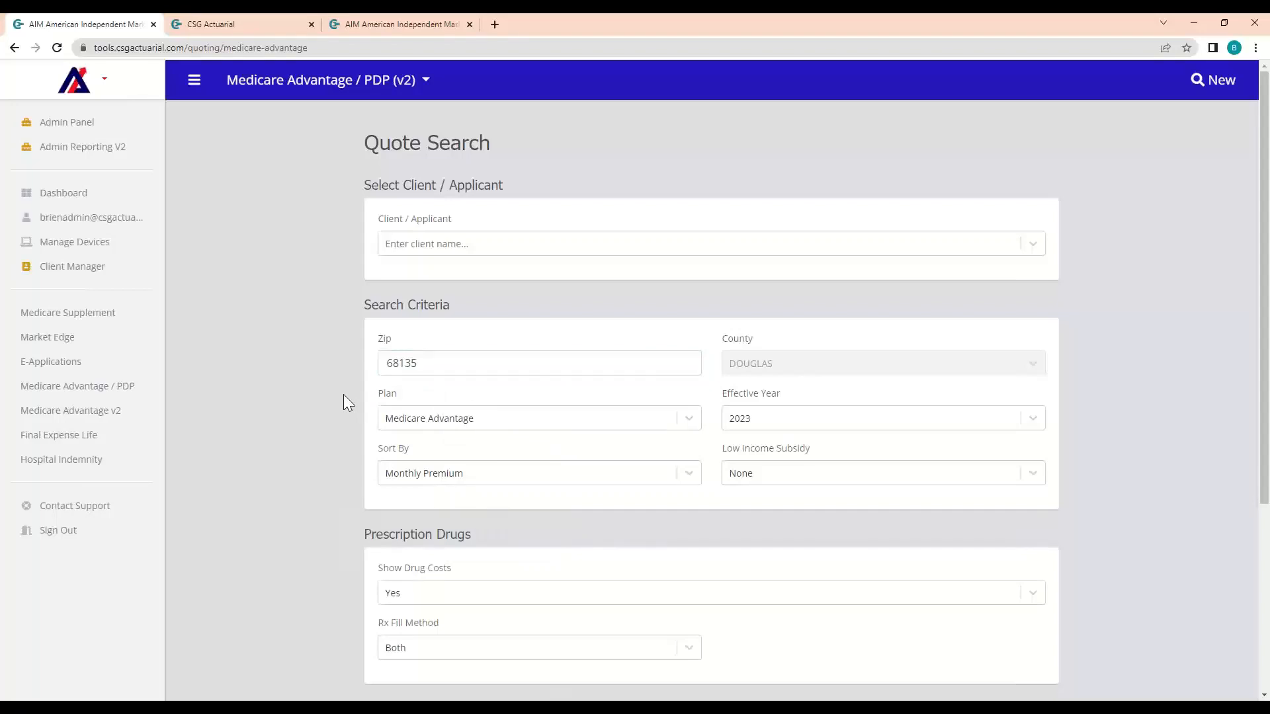
Step: Examine the available options for plan, effective year and sort order in the search criteria
scroll(343, 394, down, 1)
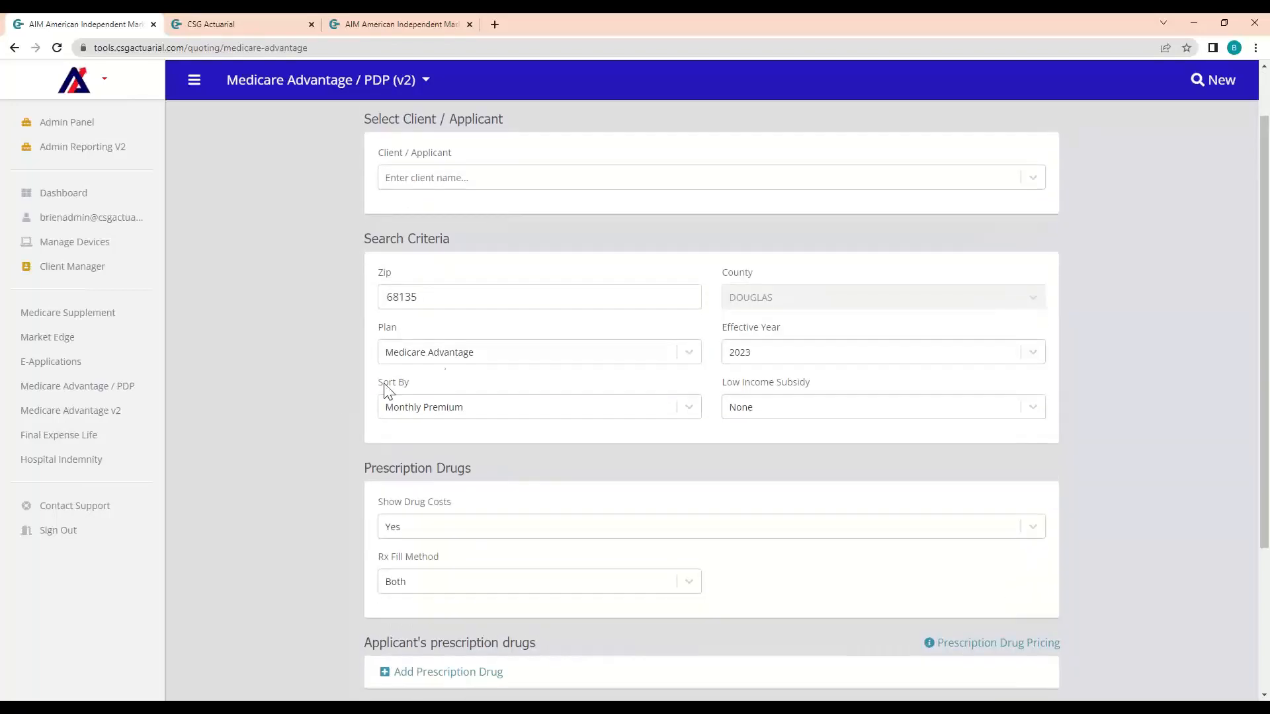
click(461, 355)
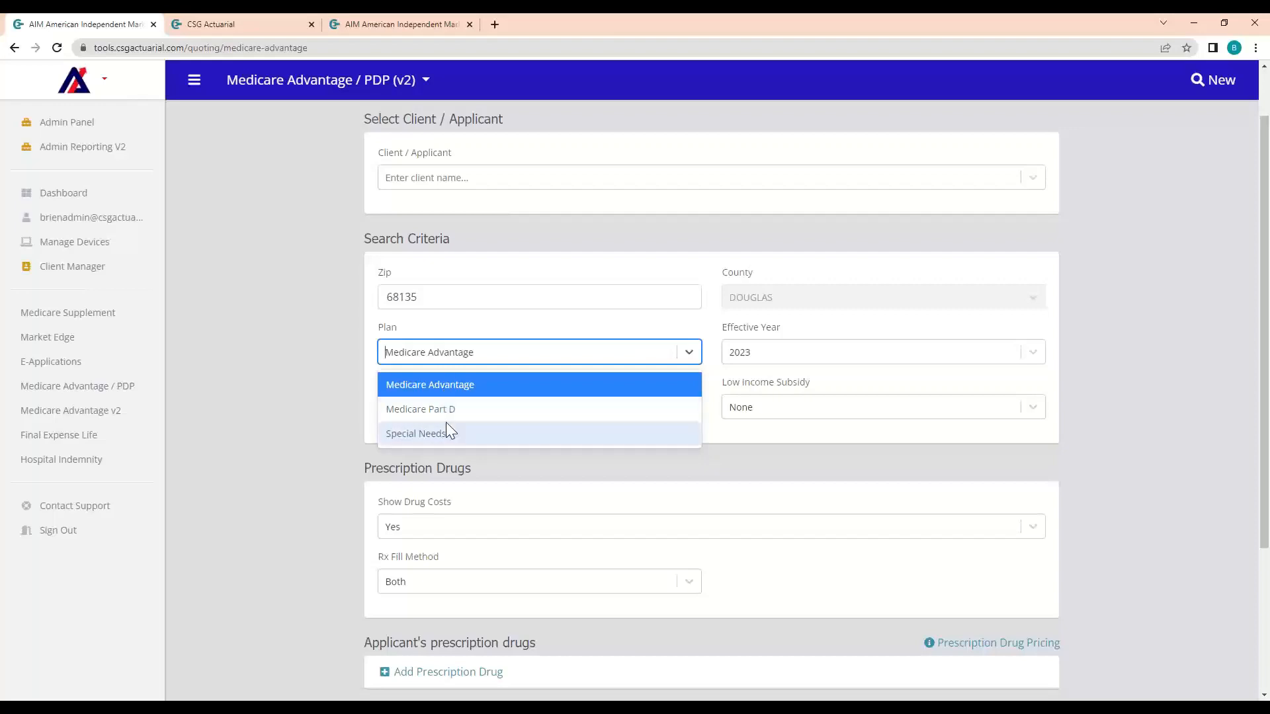
click(771, 360)
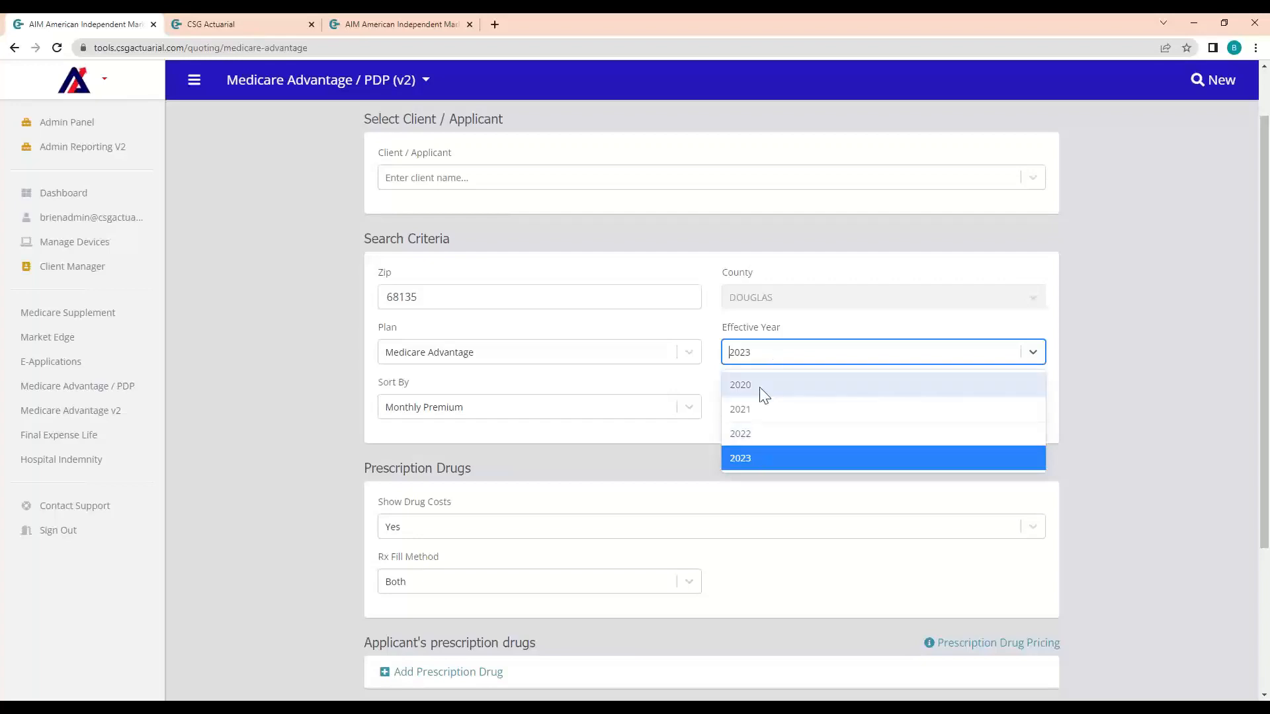
click(307, 434)
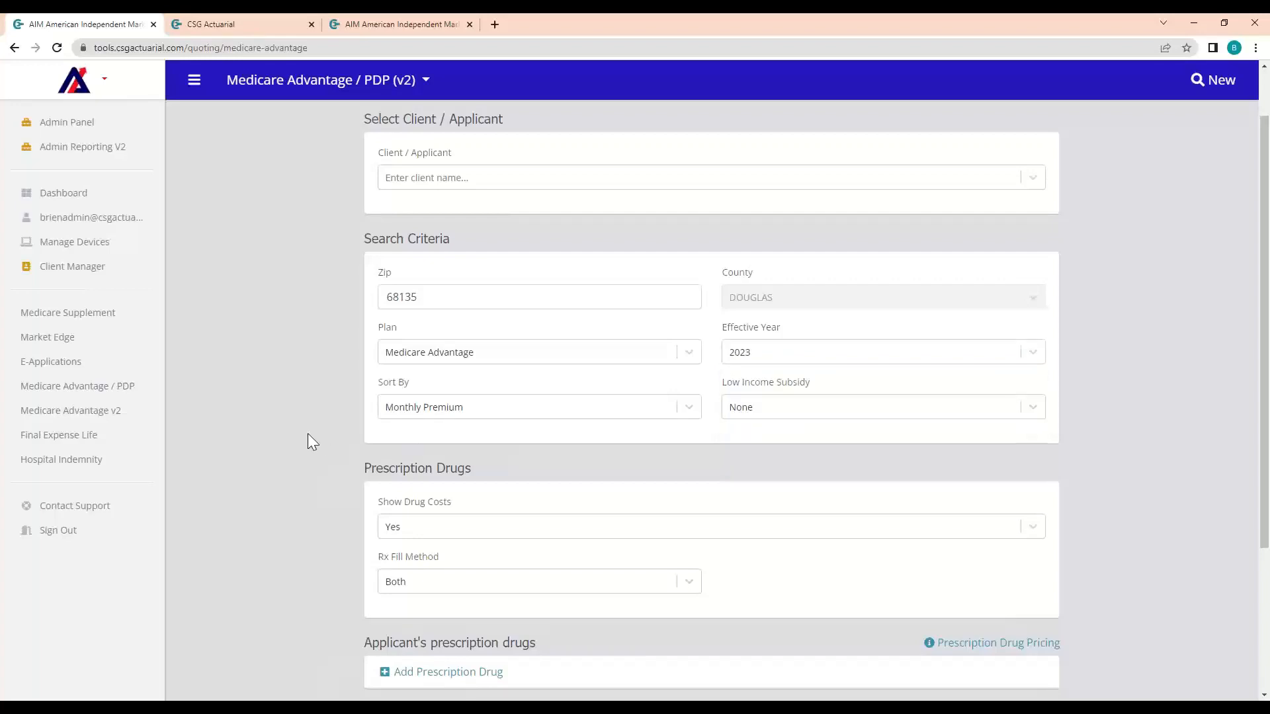
click(467, 411)
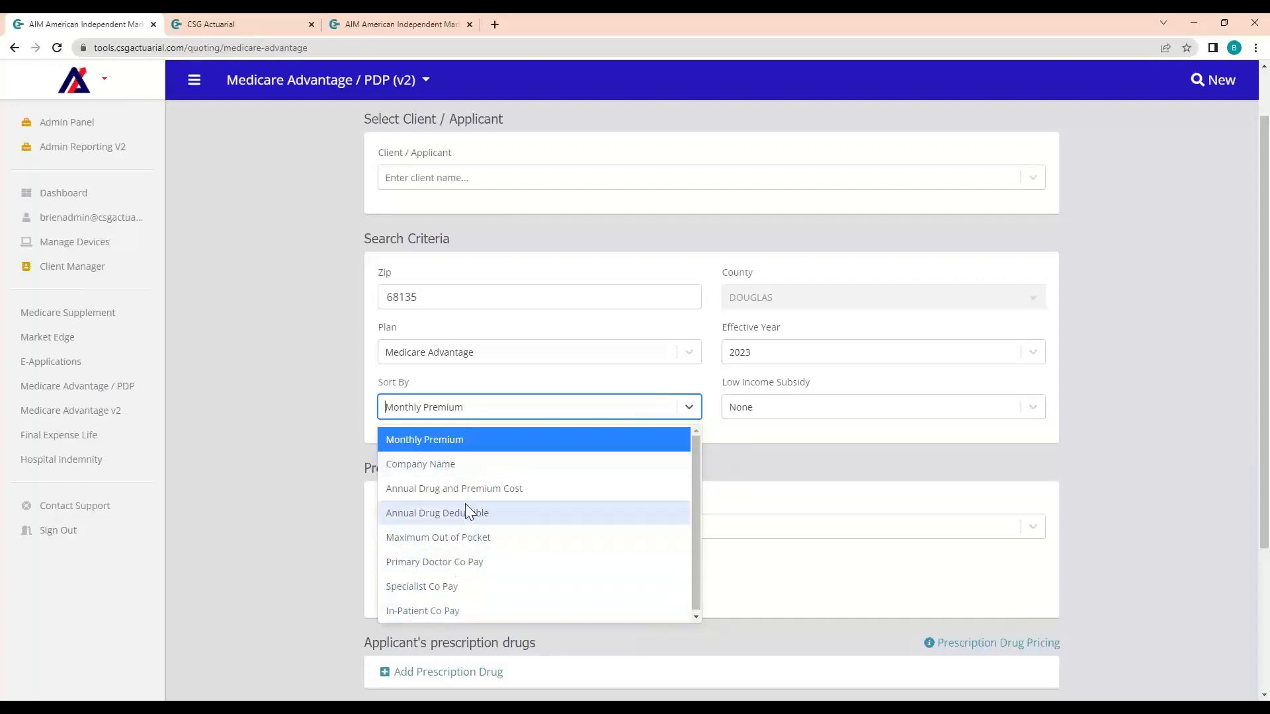
click(301, 429)
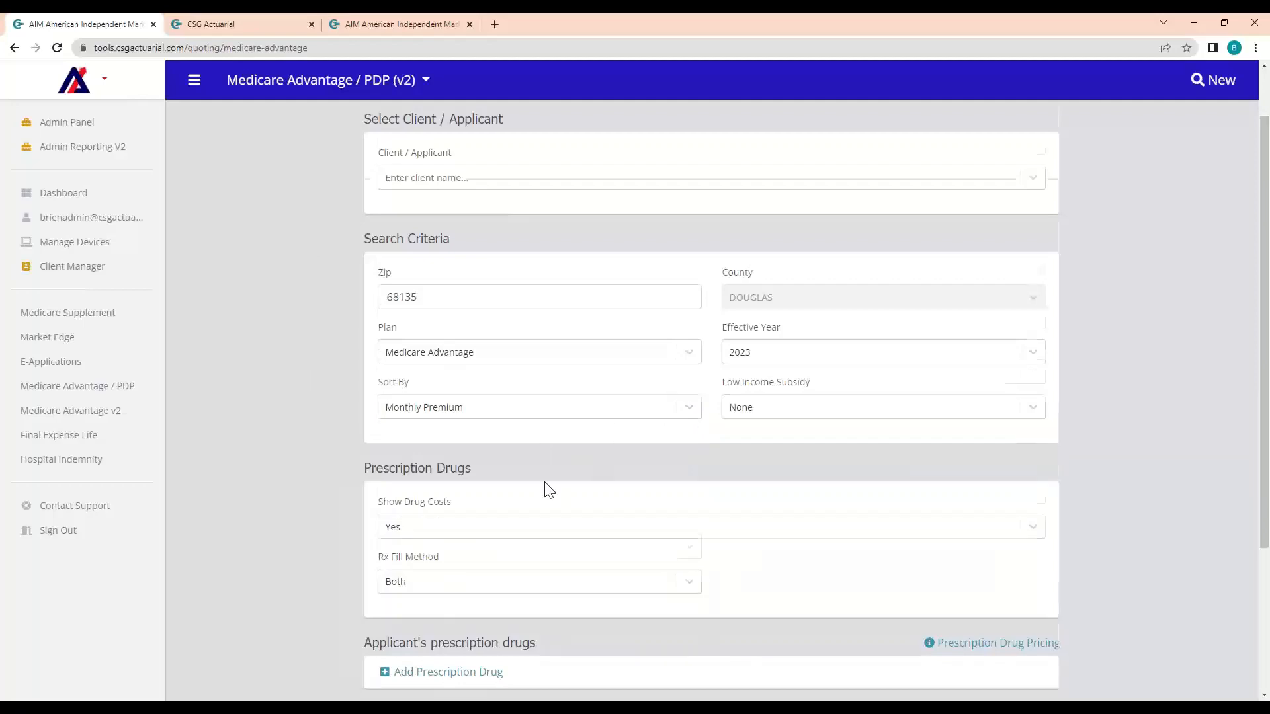
Step: Examine the available choices for showing drug costs and for the Rx fill method
scroll(547, 488, down, 3)
click(410, 329)
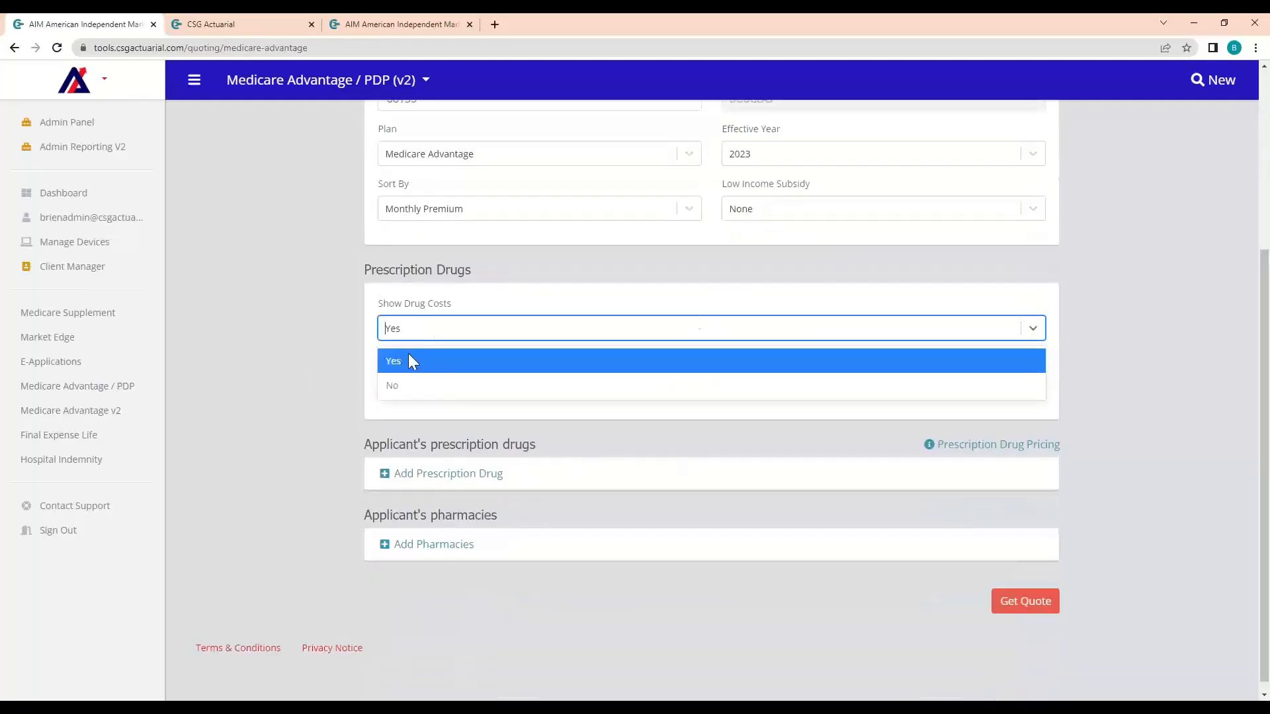
click(328, 352)
drag(380, 361, 437, 390)
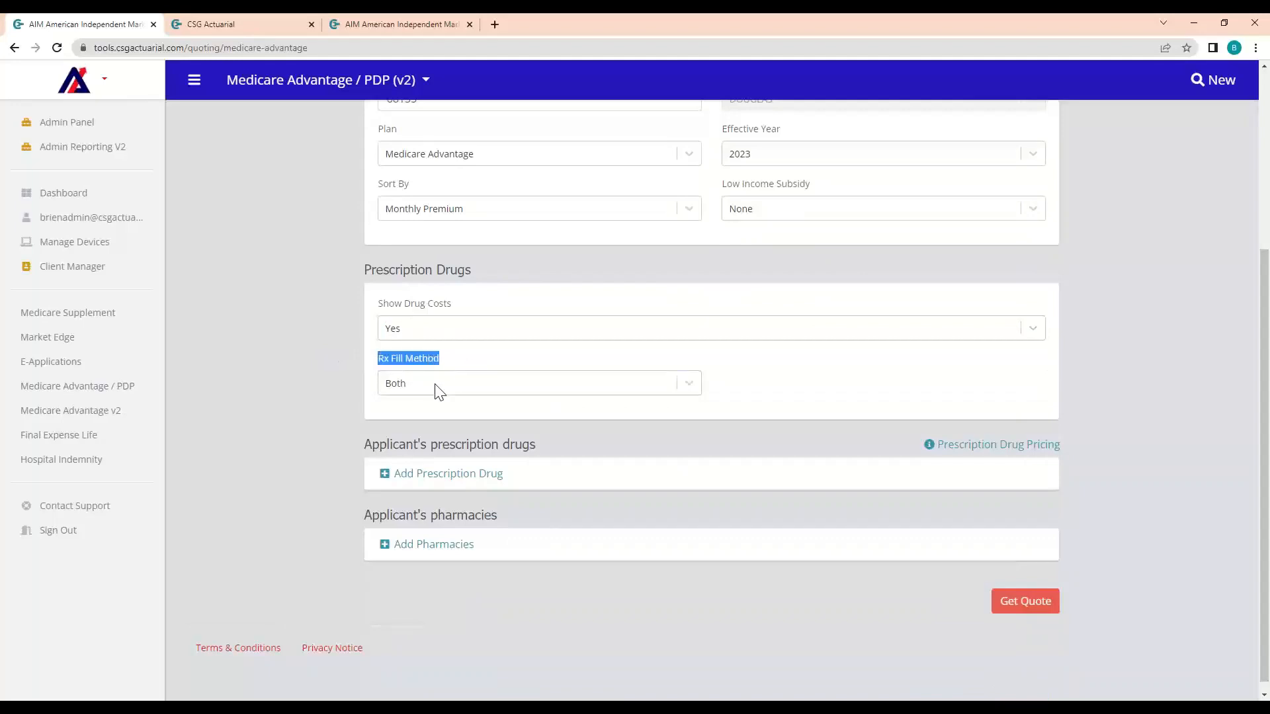
click(437, 389)
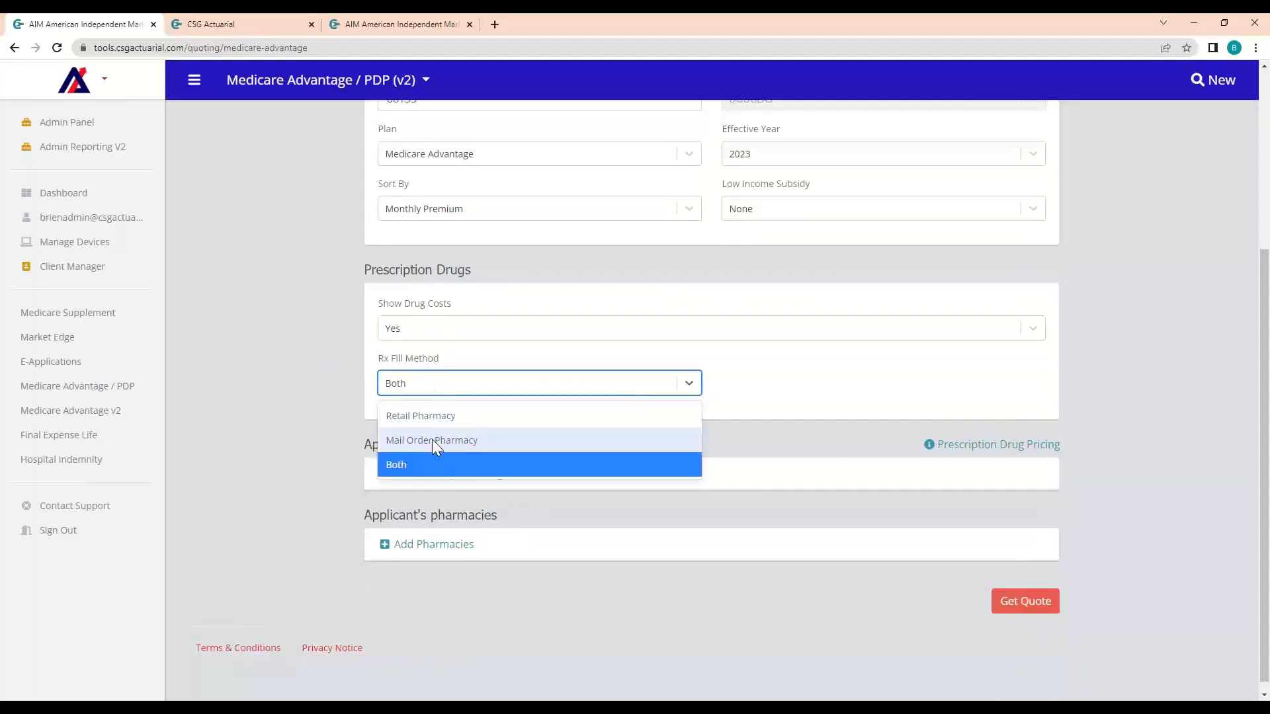
click(276, 446)
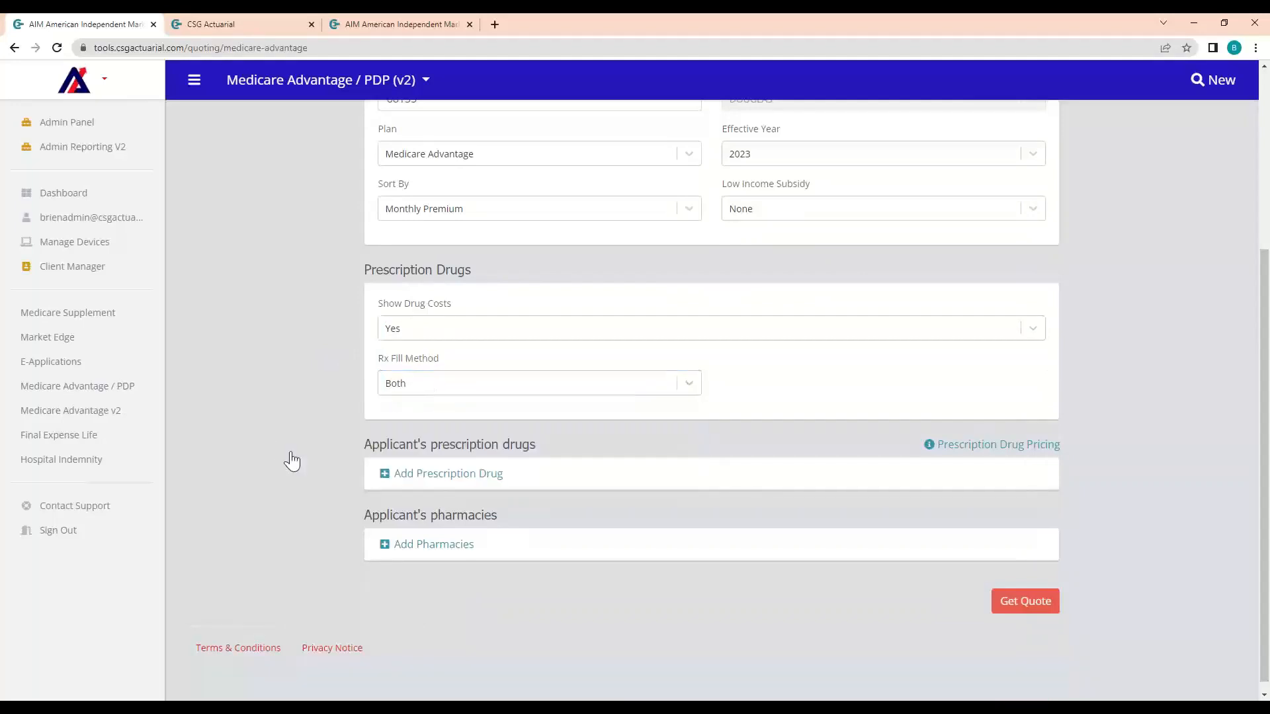
Step: Start adding a prescription drug for the applicant and select lipitor as the drug
click(439, 481)
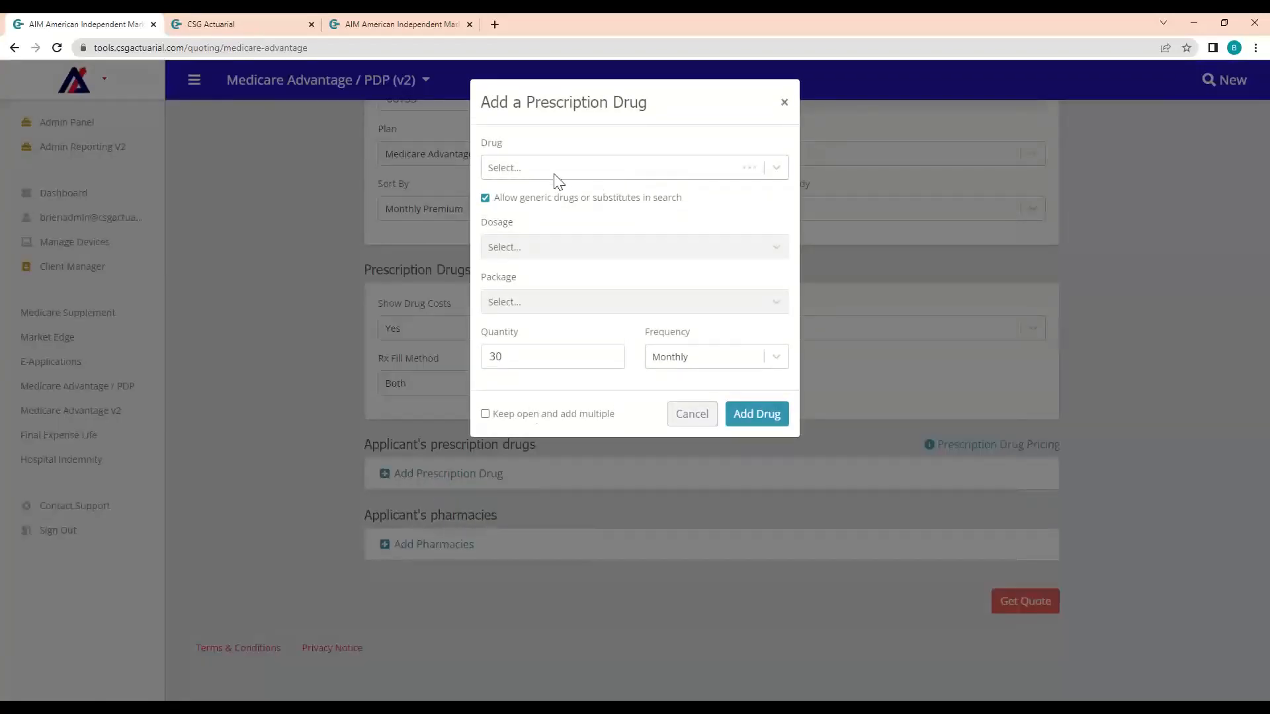
click(556, 175)
text(lipit)
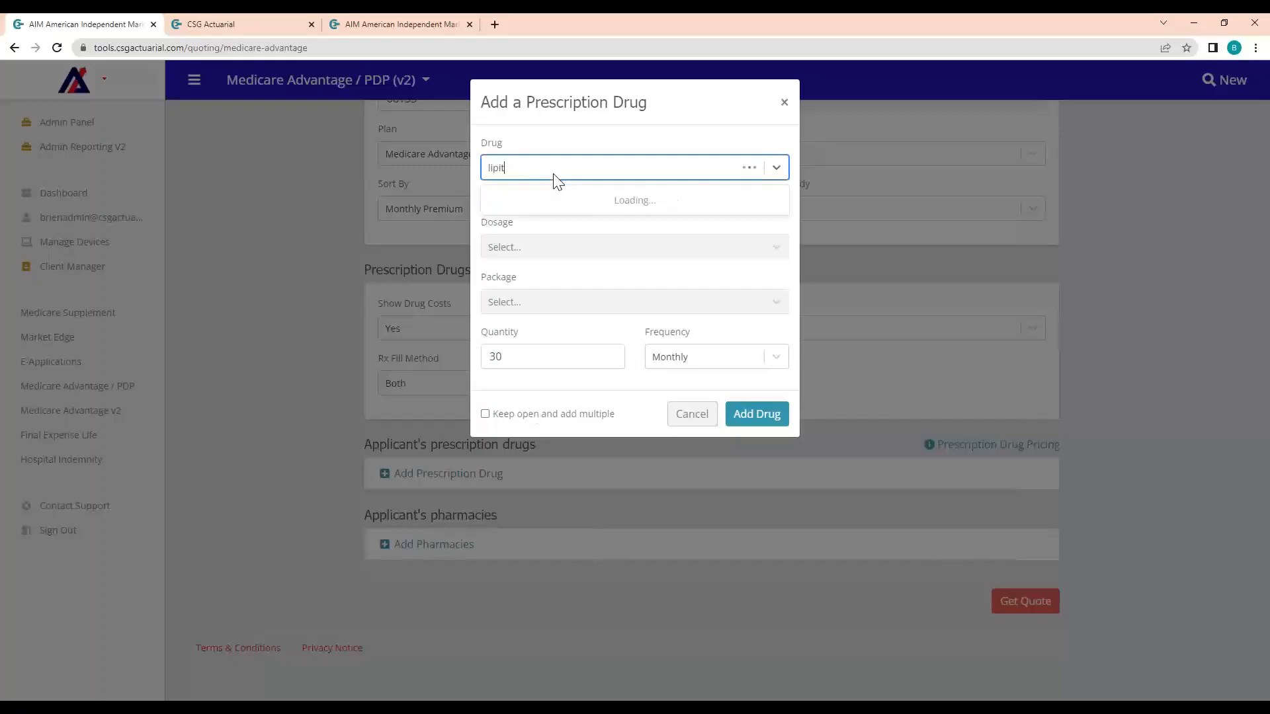
key(BackSpace)
key(BackSpace)
key(BackSpace)
text(pitor)
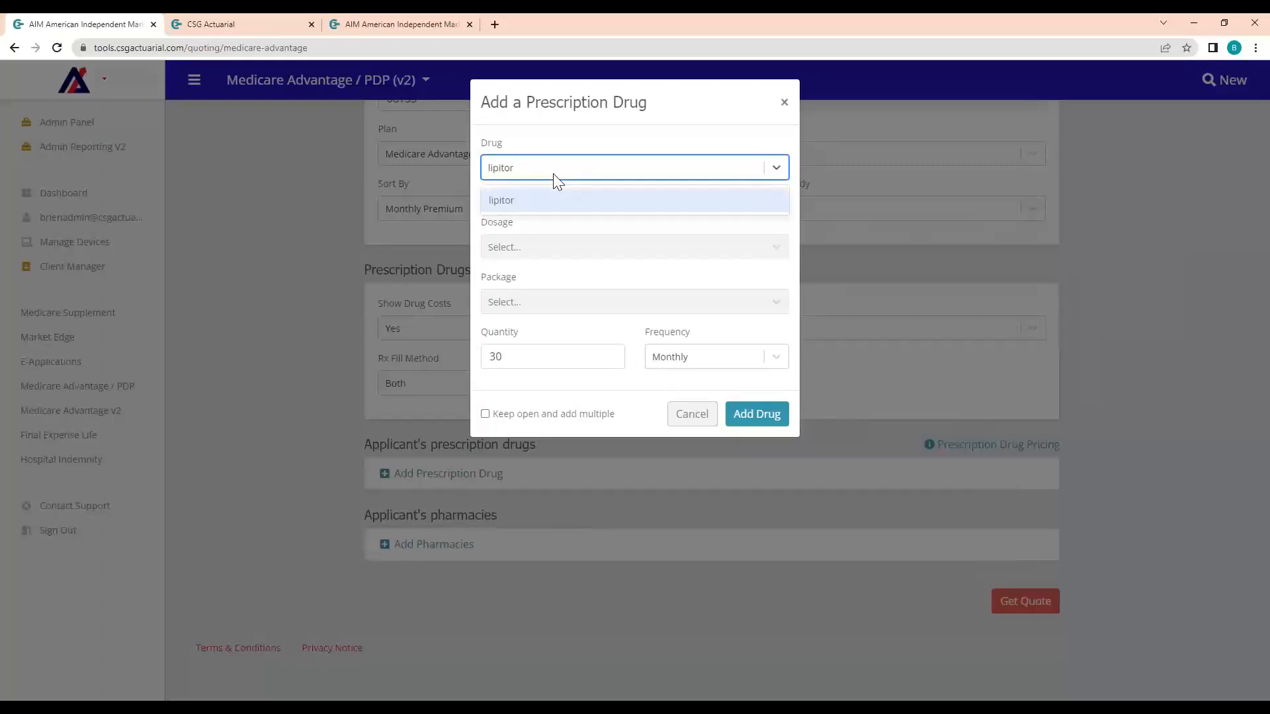
click(527, 199)
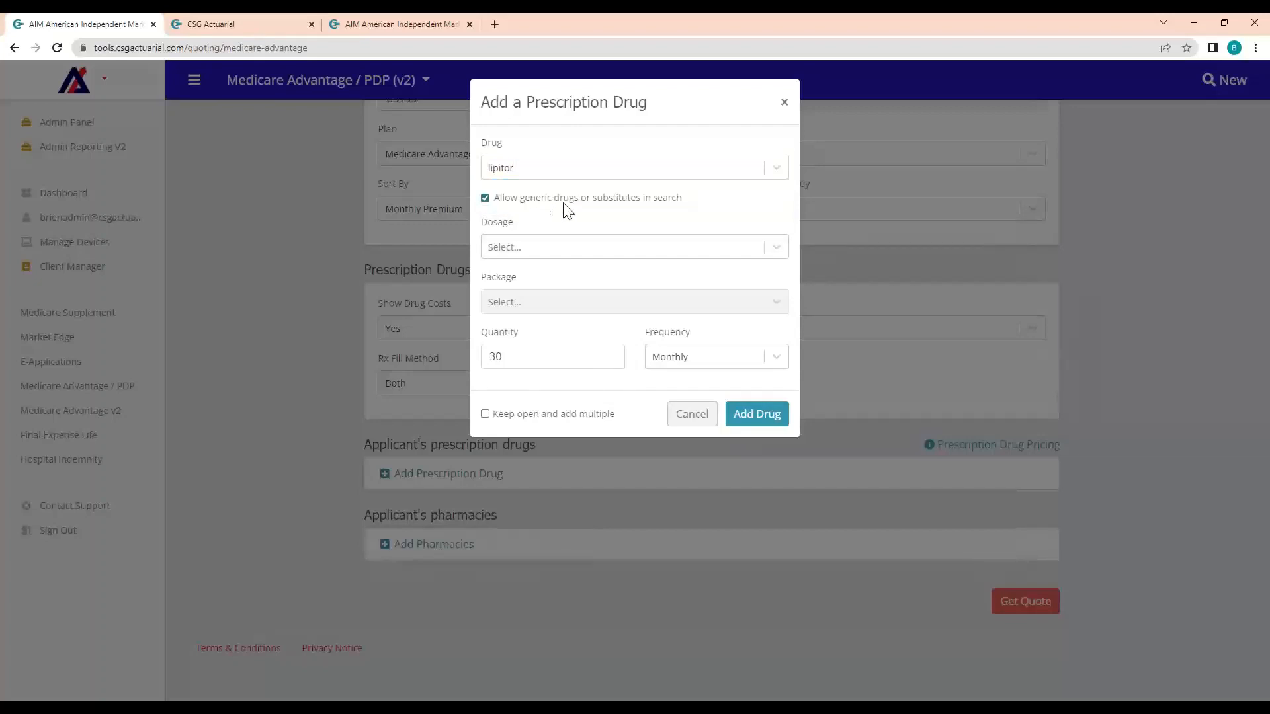
Step: Choose the atorvastatin 80 MG Oral Tablet dosage and add the drug to the applicant's prescriptions
click(530, 260)
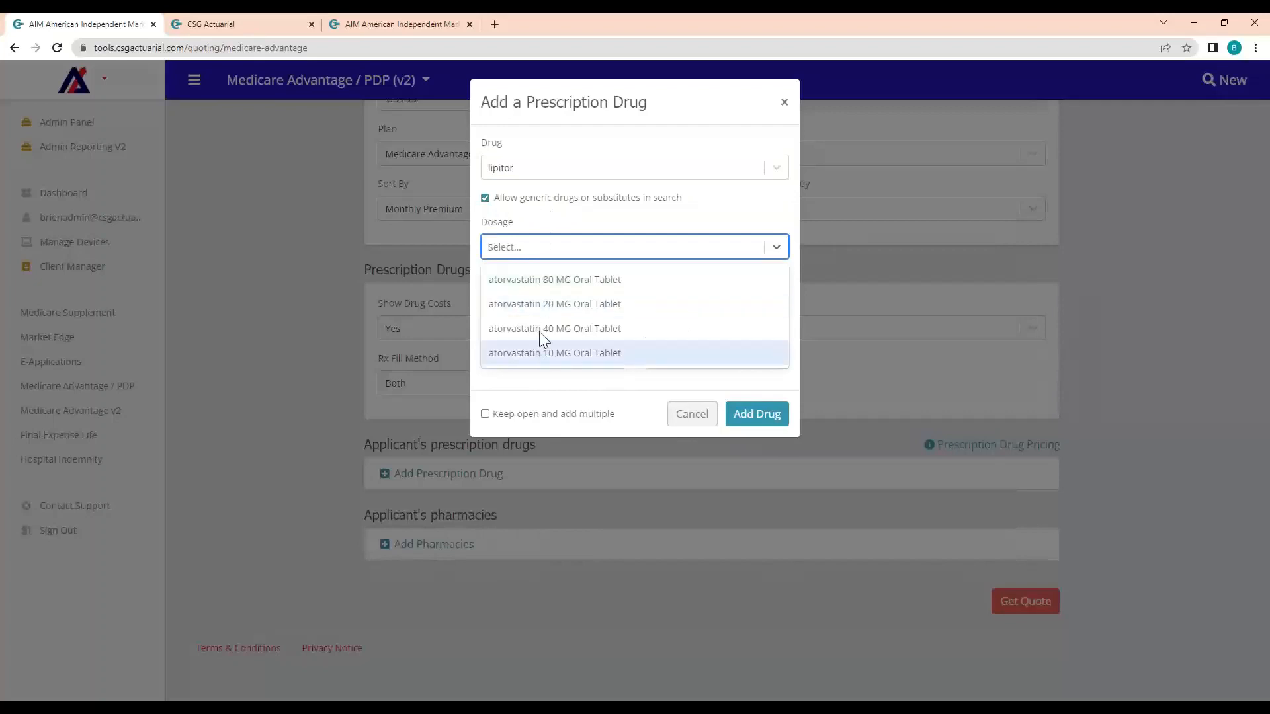
click(549, 295)
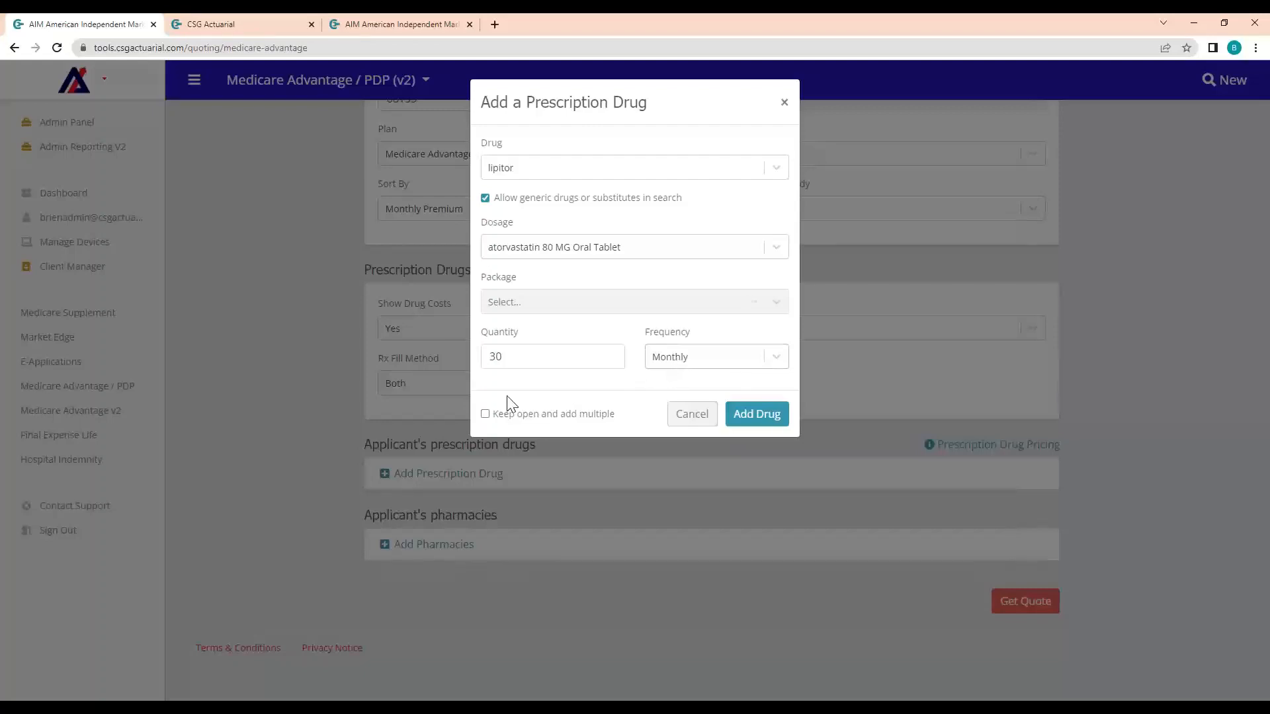
click(783, 427)
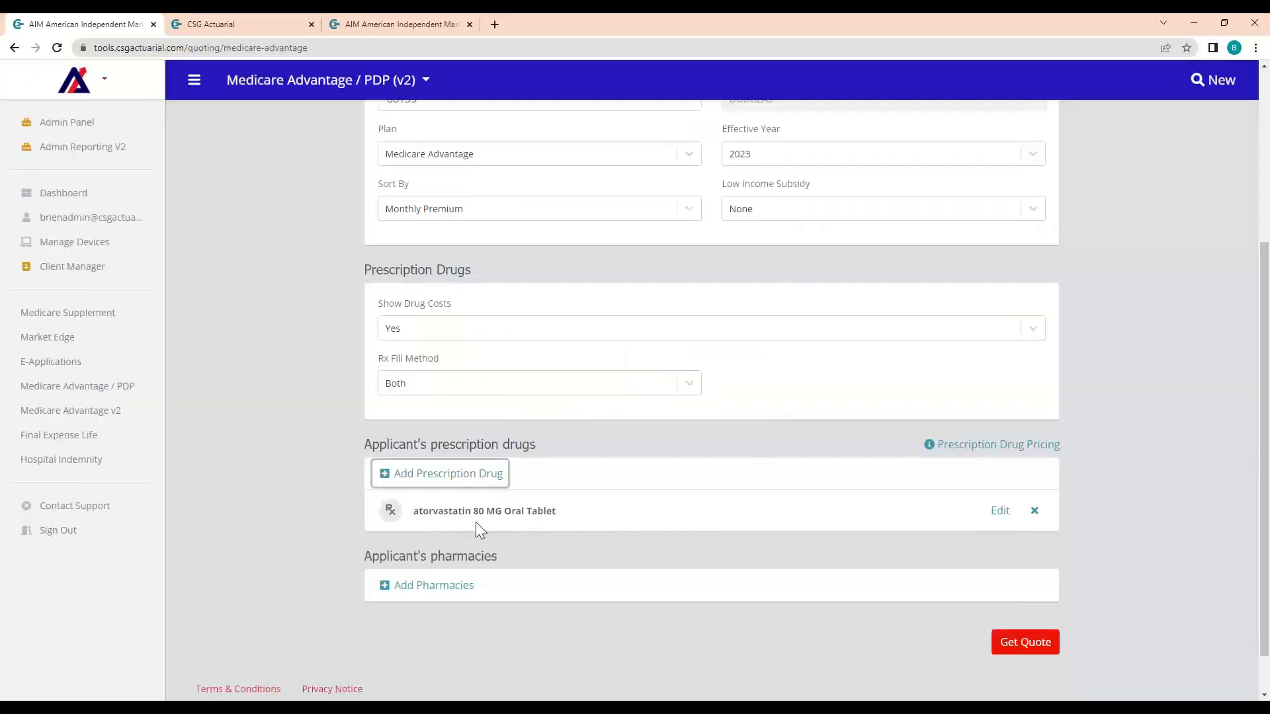
drag(411, 510, 570, 526)
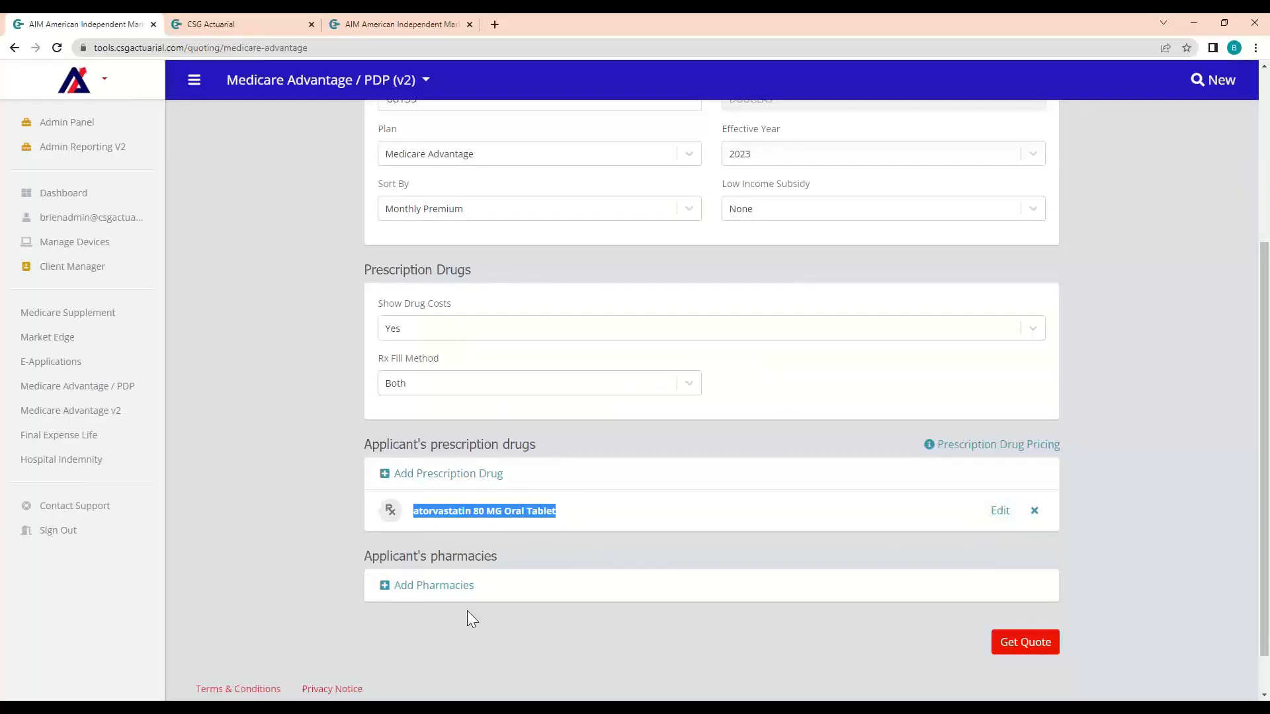
Step: Open the preferred pharmacies selection and examine its search radius options, nearby pharmacy list and enlarged map
click(436, 592)
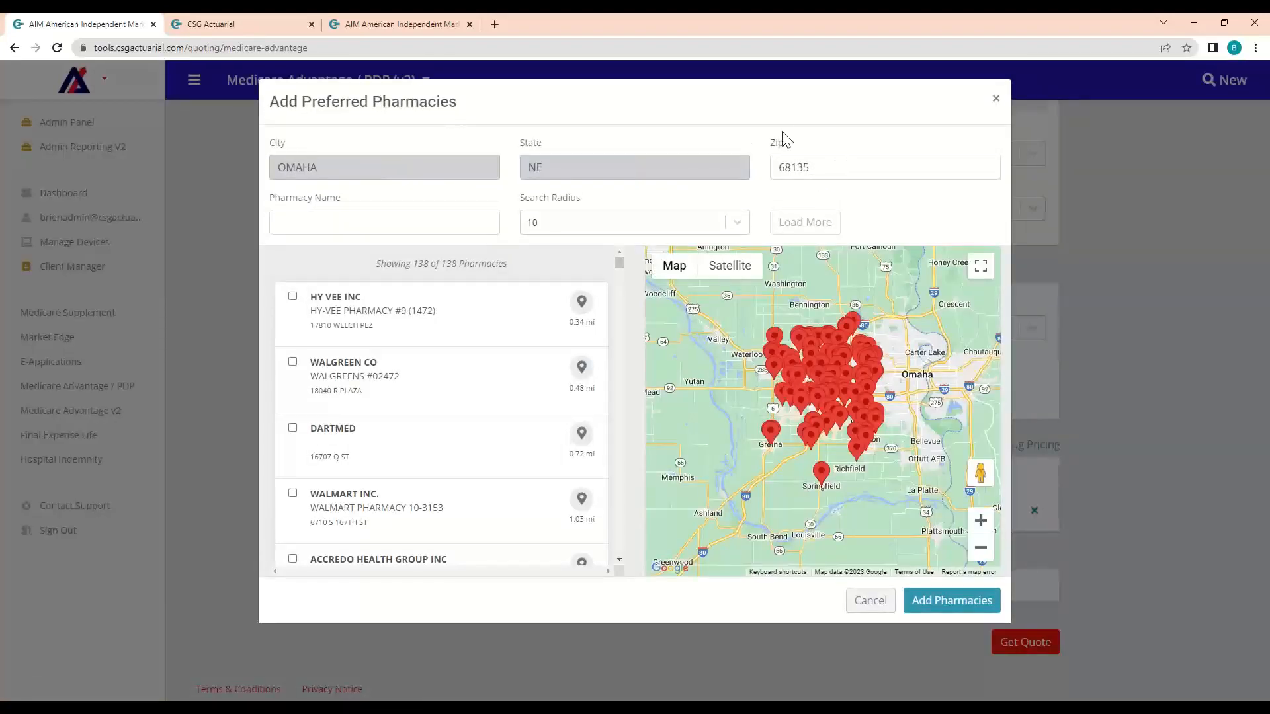
click(561, 229)
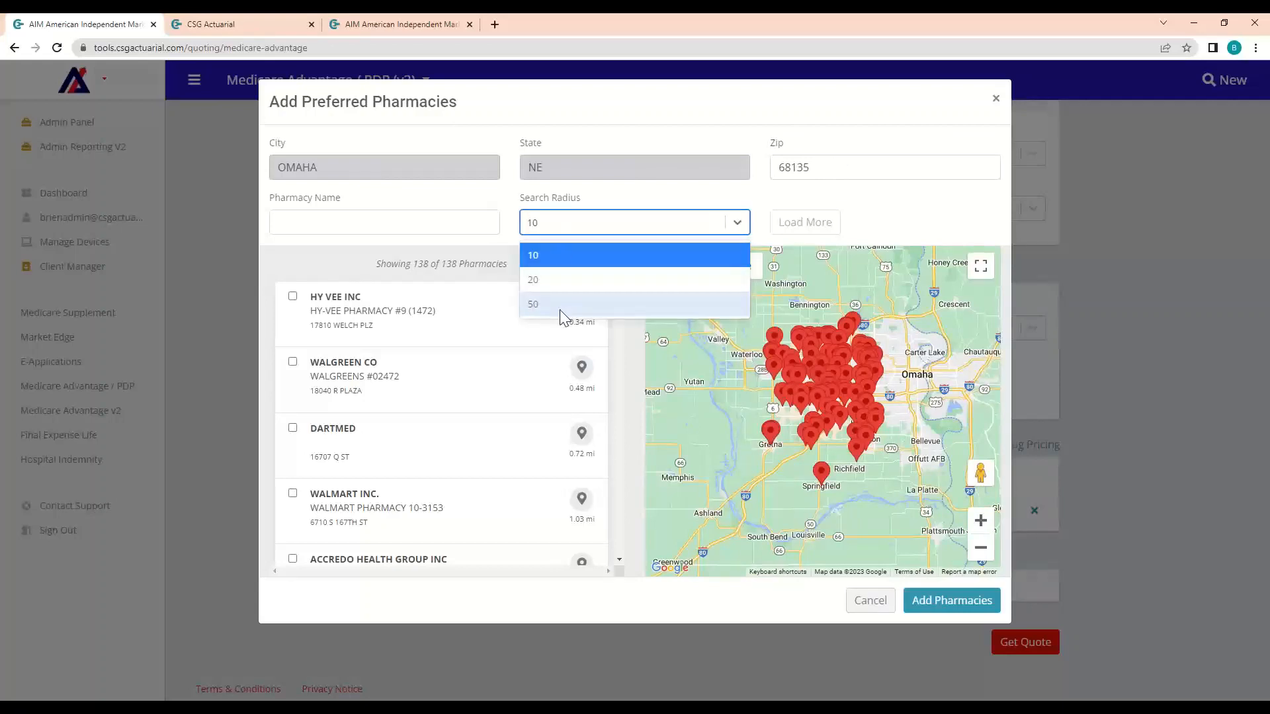
click(315, 222)
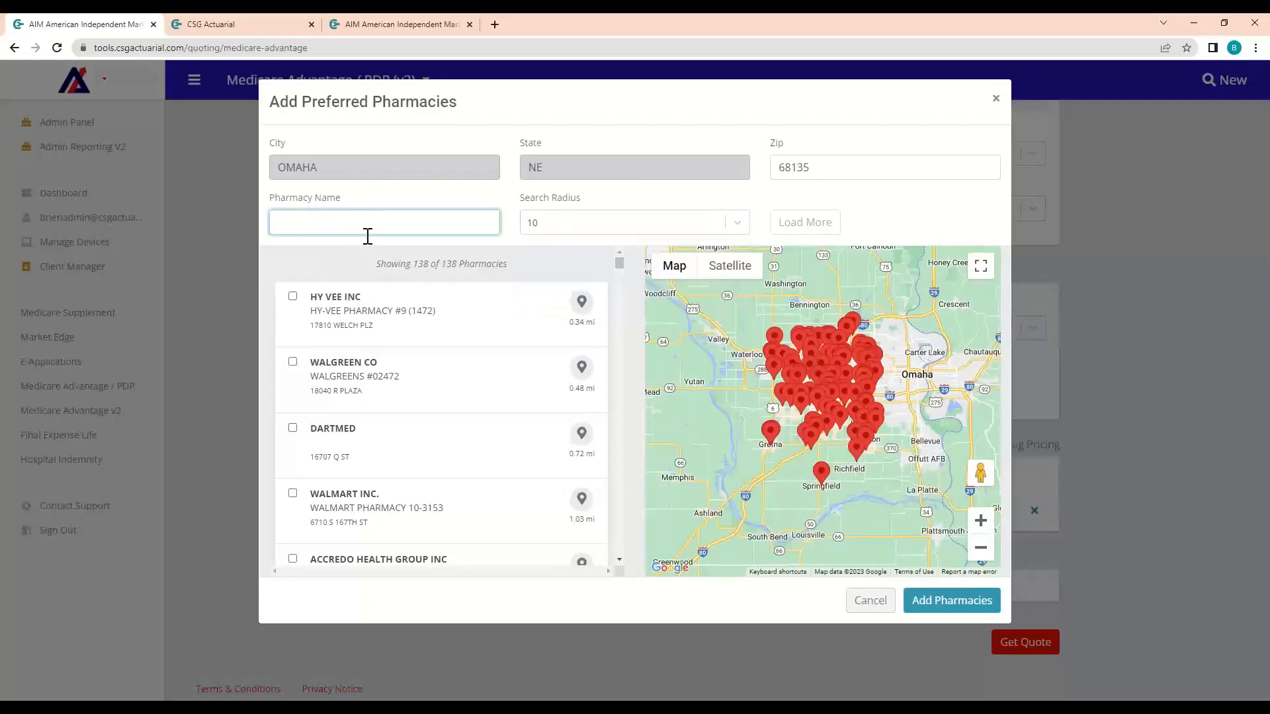
scroll(421, 369, down, 5)
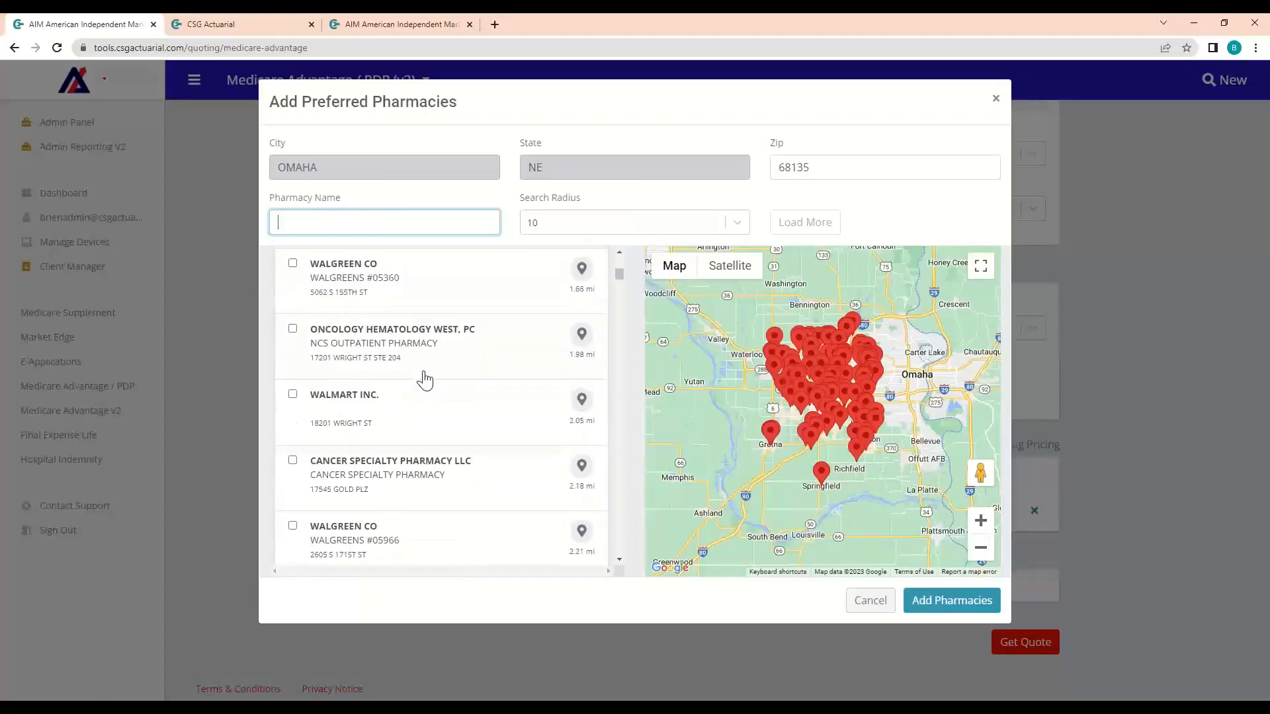
scroll(424, 380, up, 4)
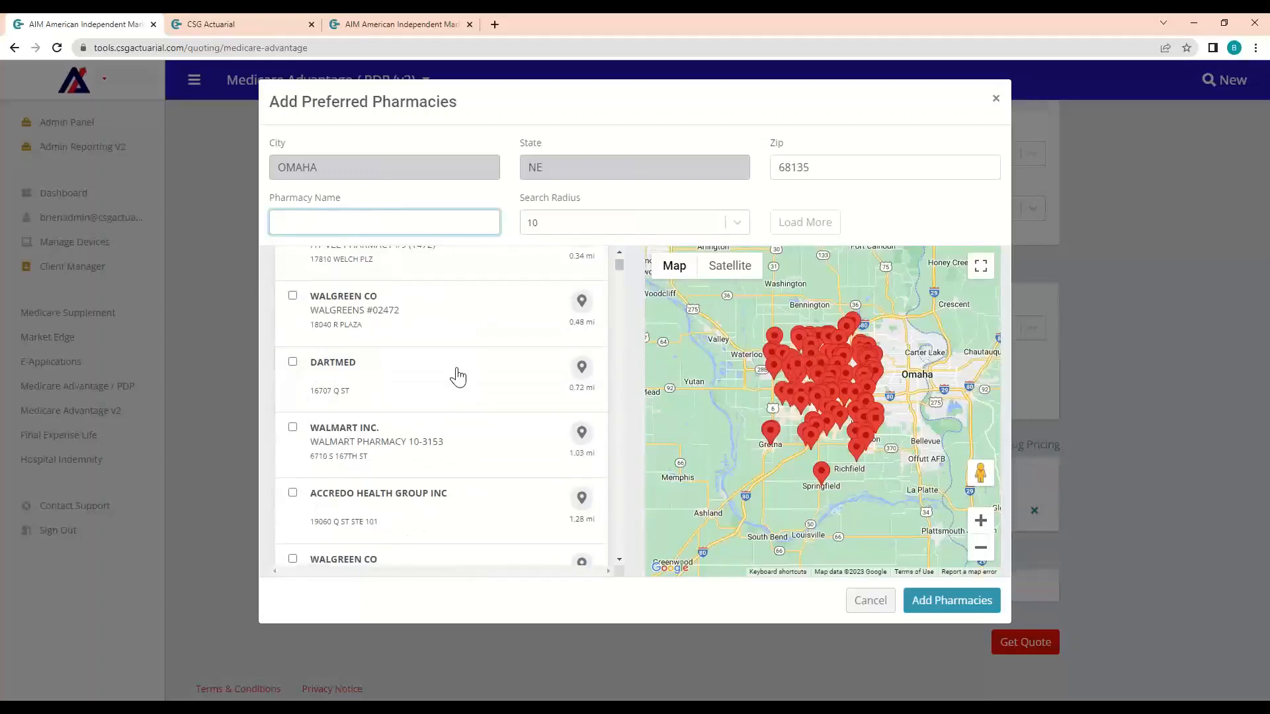
click(981, 520)
click(981, 521)
scroll(397, 331, up, 2)
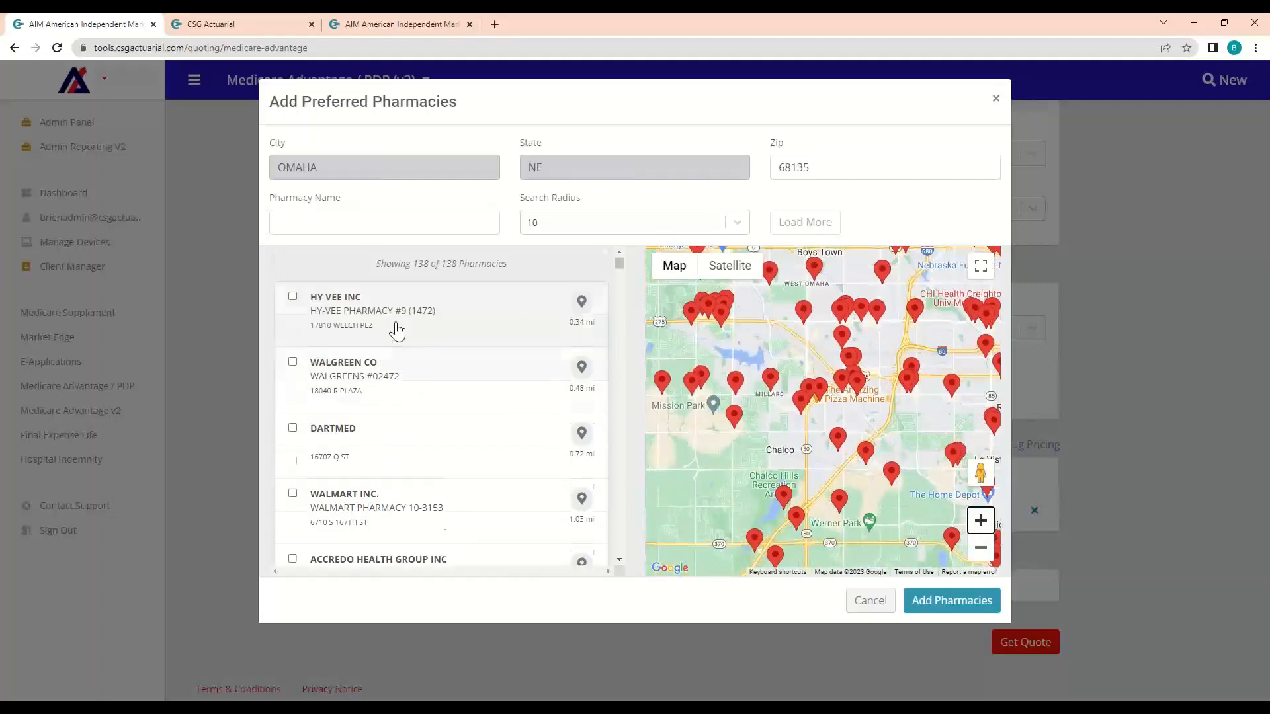
Step: Add HY-VEE PHARMACY #9 (1472) and WALGREENS #02472 as the applicant's preferred pharmacies
click(383, 319)
click(347, 387)
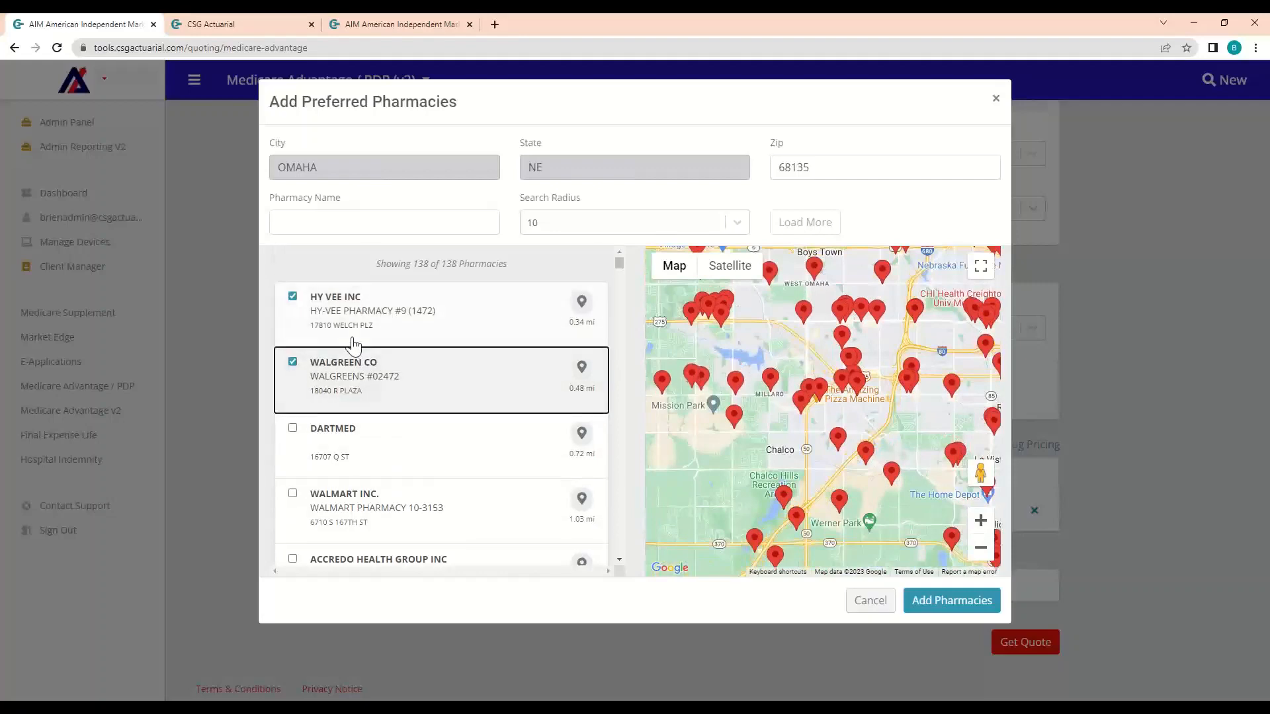
click(929, 612)
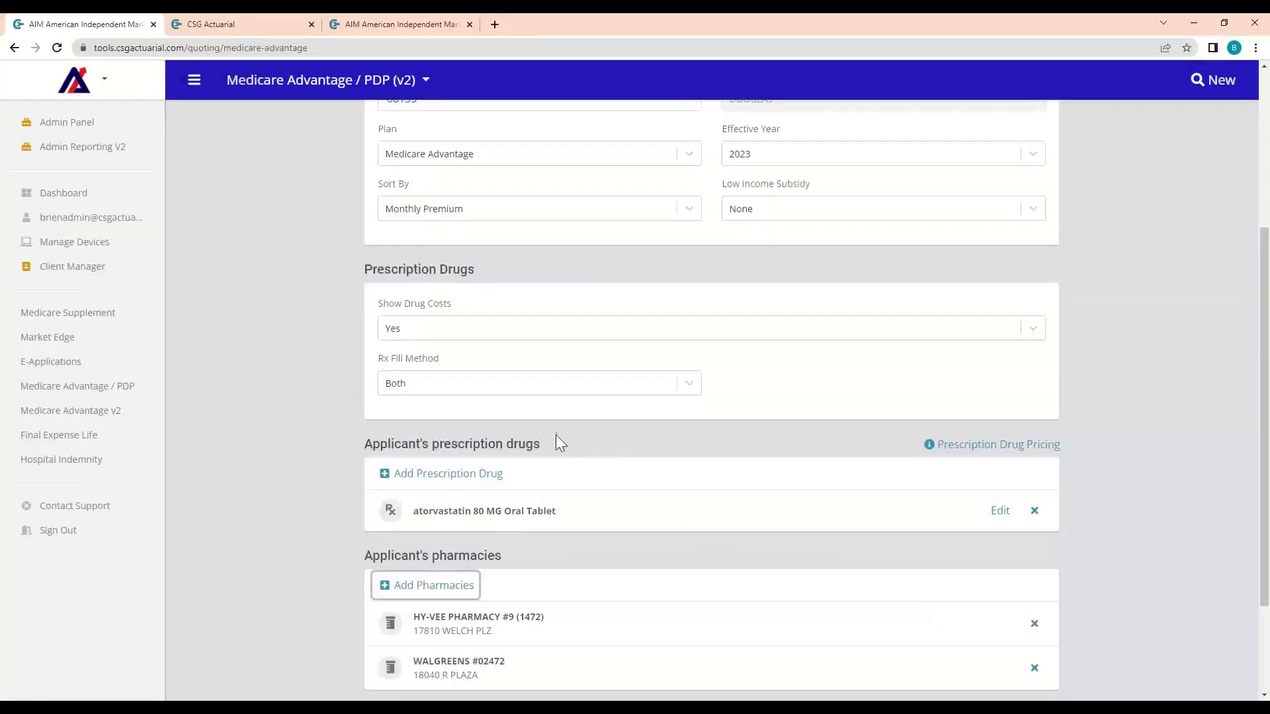
Step: Review the completed quote form, from the search criteria to the applicant's prescription drugs and pharmacies
scroll(555, 434, up, 4)
scroll(623, 445, down, 4)
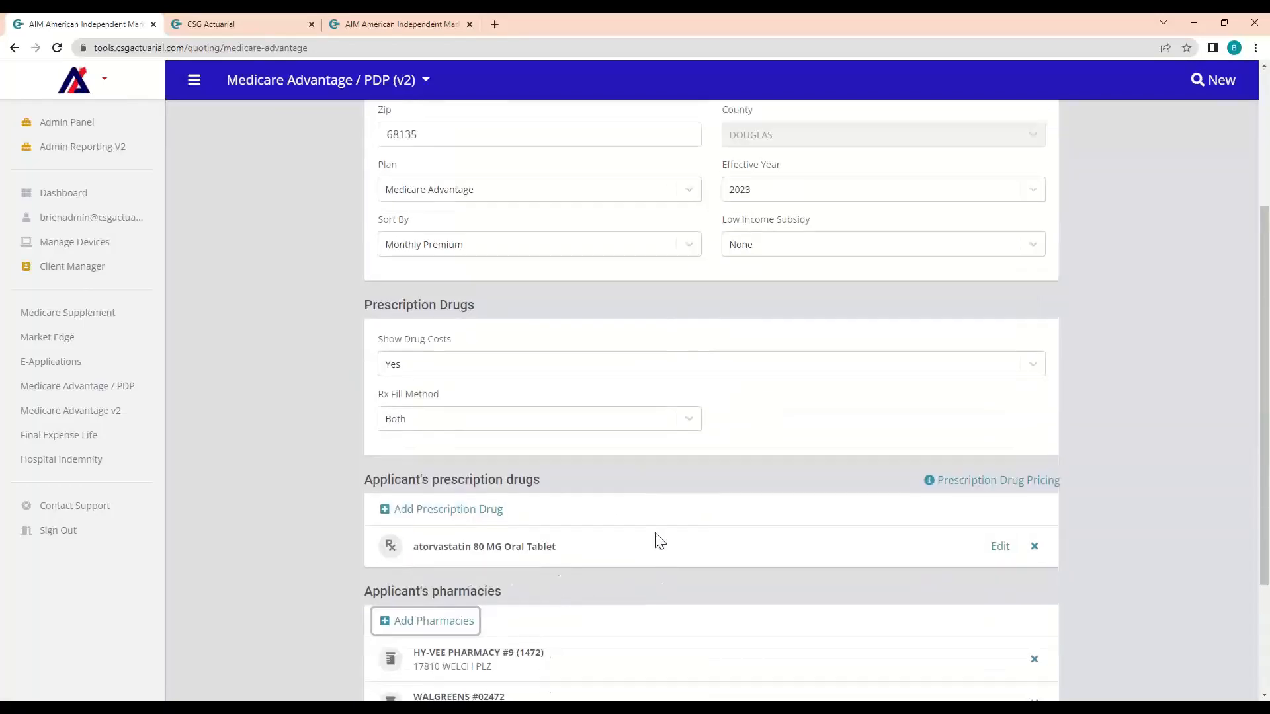
scroll(658, 538, up, 2)
scroll(659, 534, up, 2)
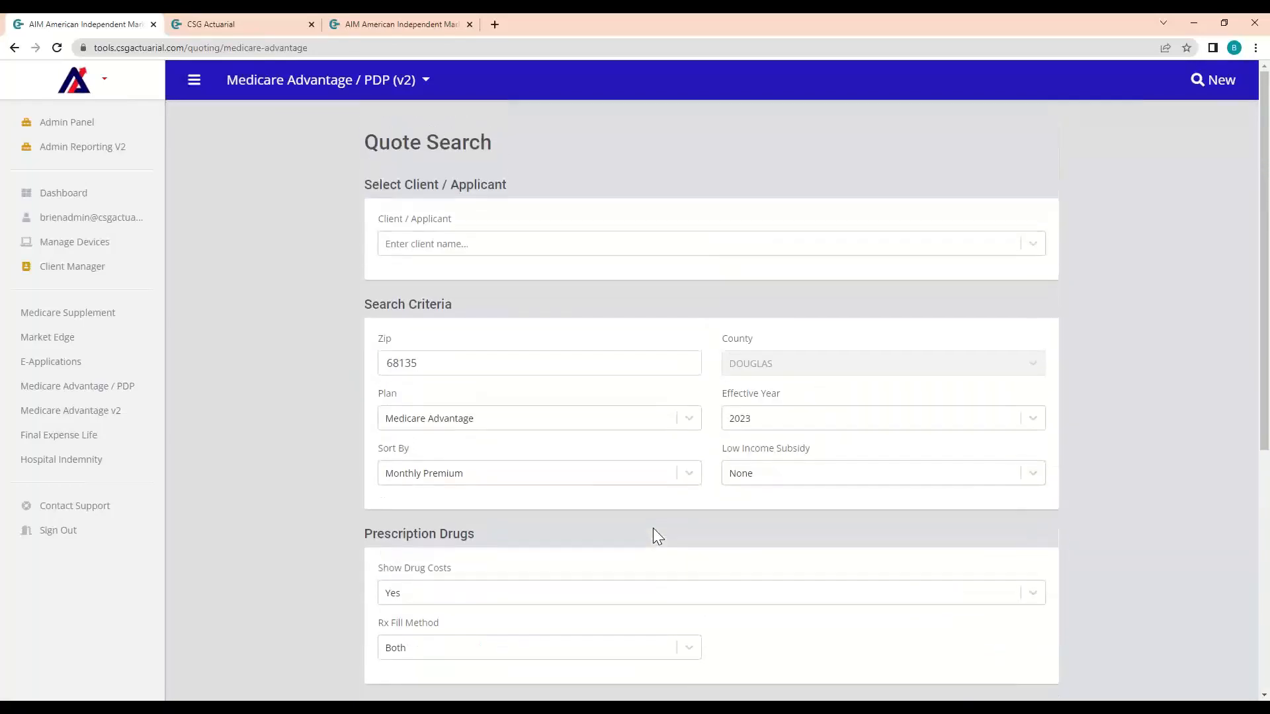
scroll(652, 528, down, 6)
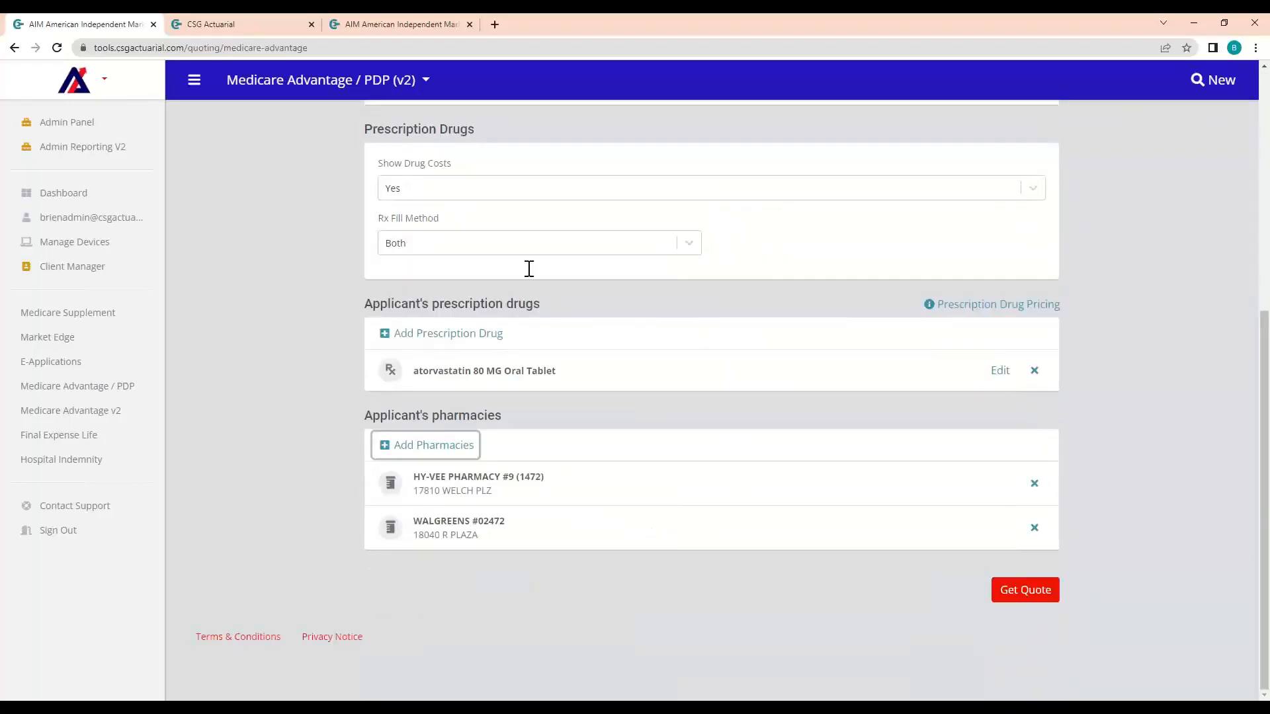
Step: Switch to the already loaded Medicare Advantage quote results and examine the HumanaChoice H5216-340 plan's health maximum out-of-pocket
click(277, 26)
click(363, 30)
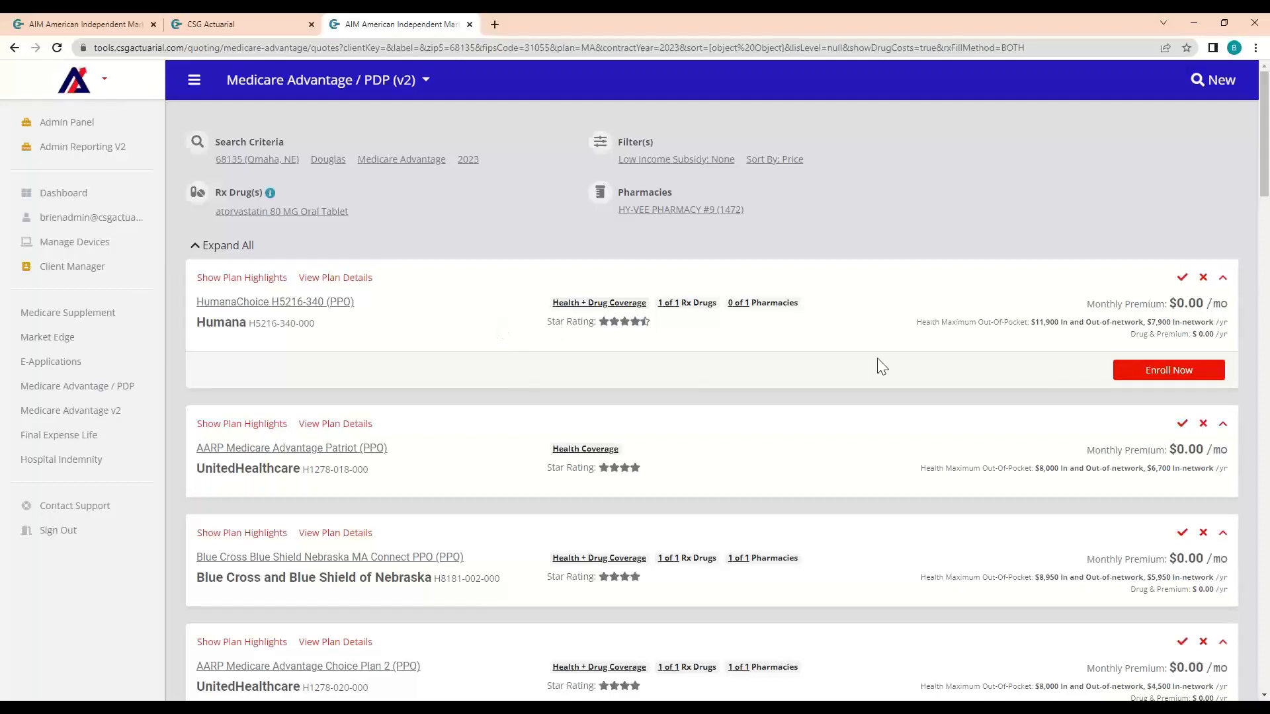
drag(925, 323, 1035, 322)
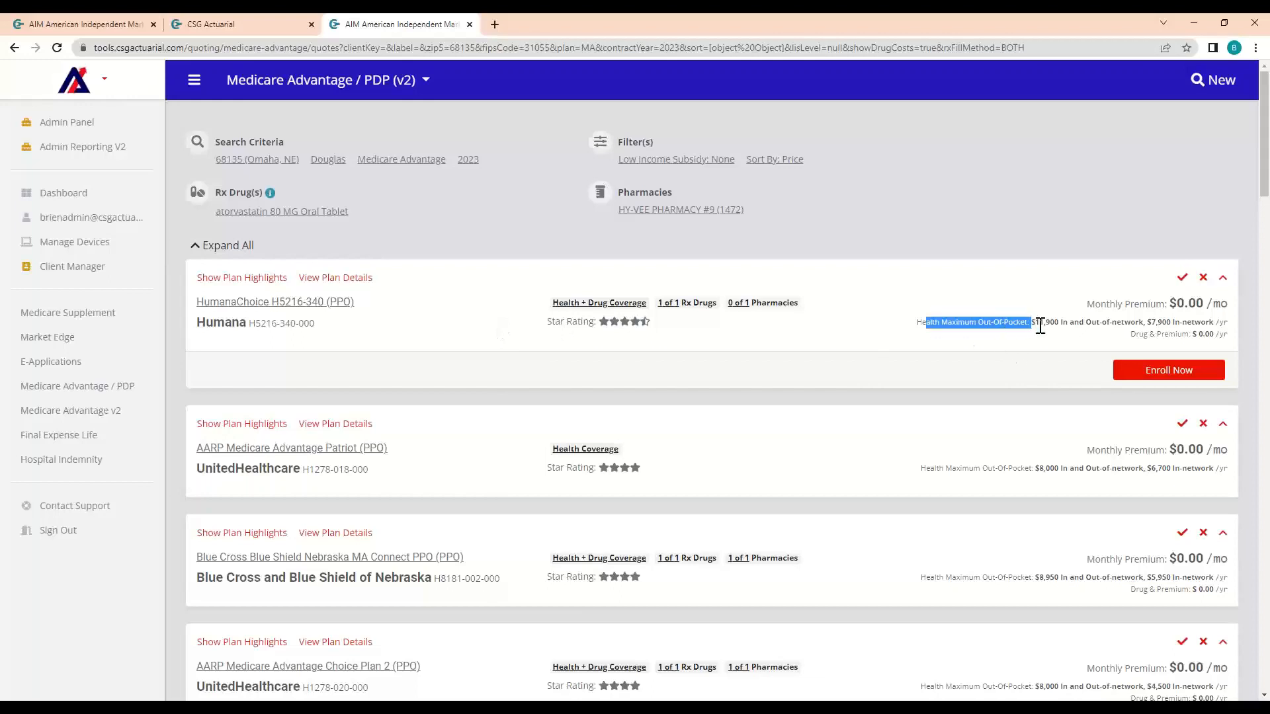
Step: Examine the HumanaChoice H5216-340 plan's drug and premium cost, covered prescription drugs and pharmacies, and enrollment option
drag(1130, 334, 1185, 334)
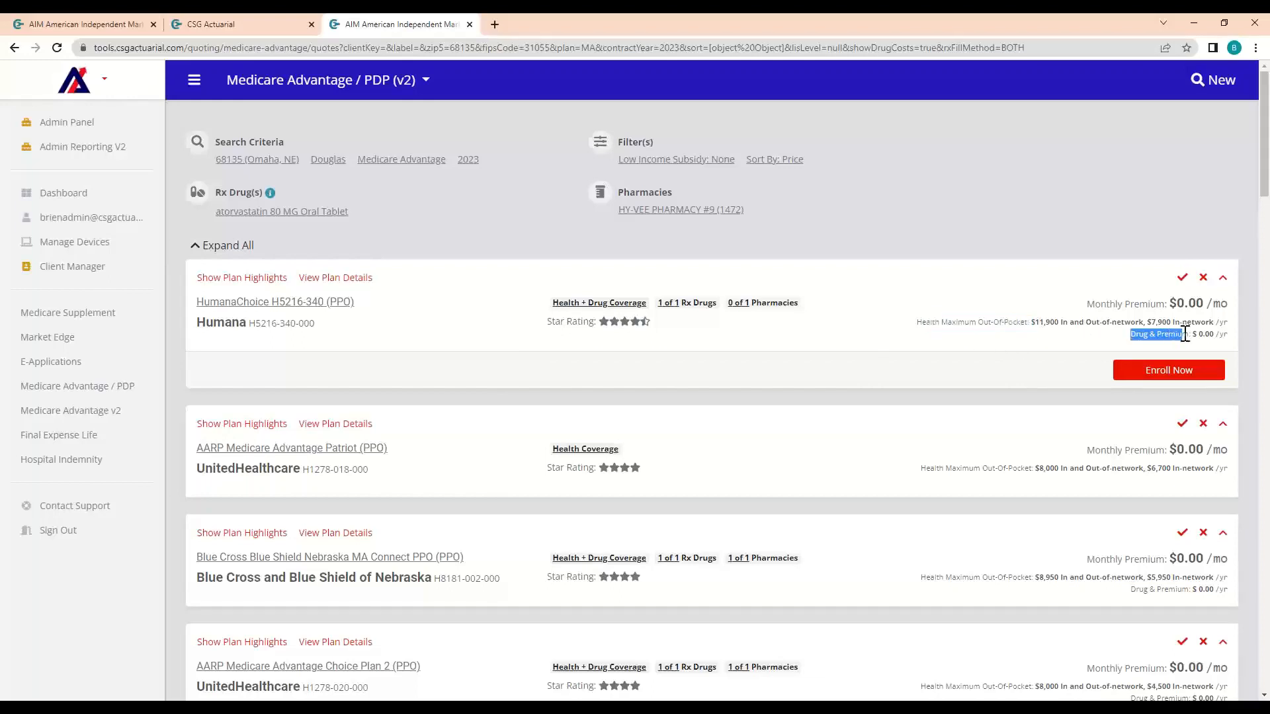
drag(658, 303, 839, 313)
click(838, 312)
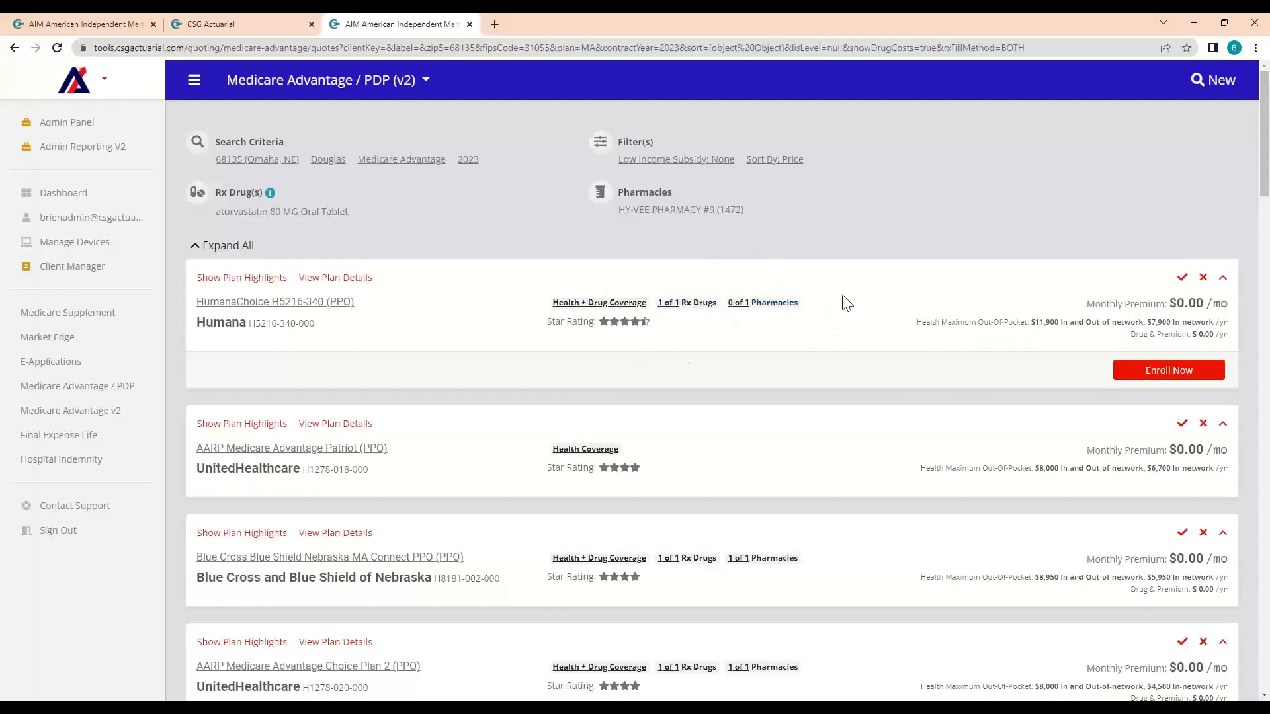
click(1184, 372)
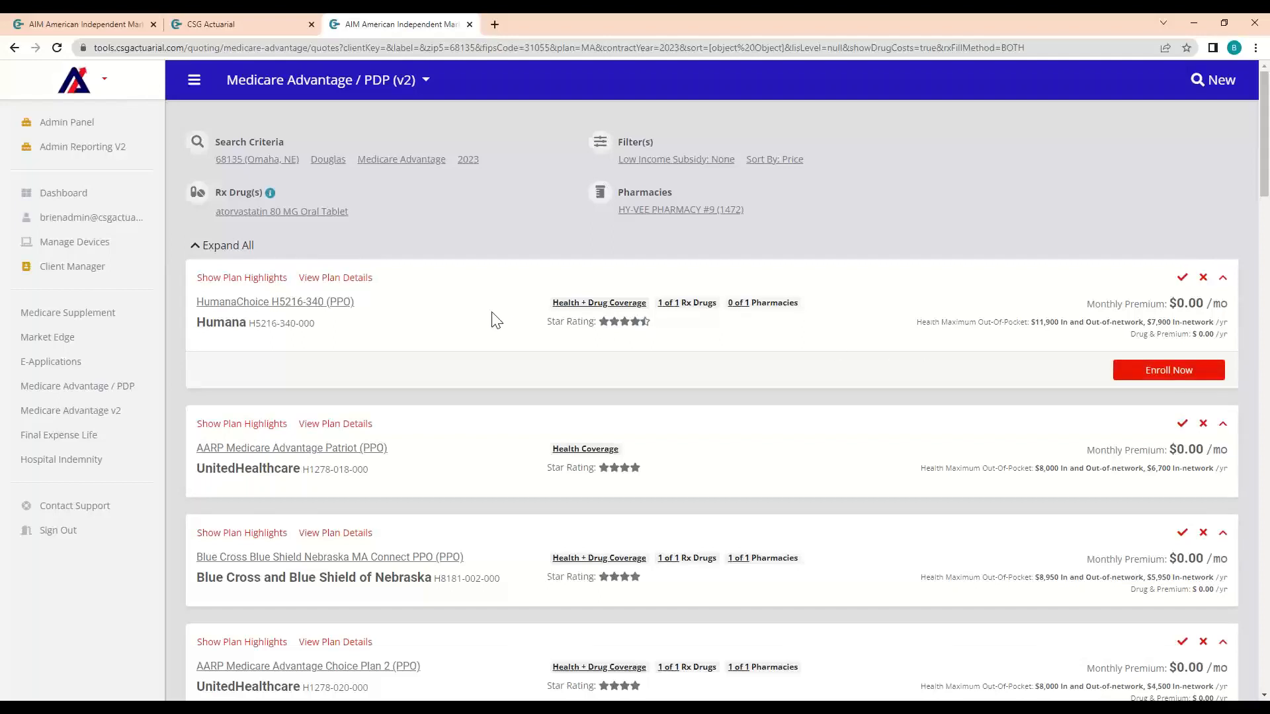
Step: Show the HumanaChoice H5216-340 plan highlights and review its health deductible, primary physician co-pay and drug coverage tiers
click(276, 289)
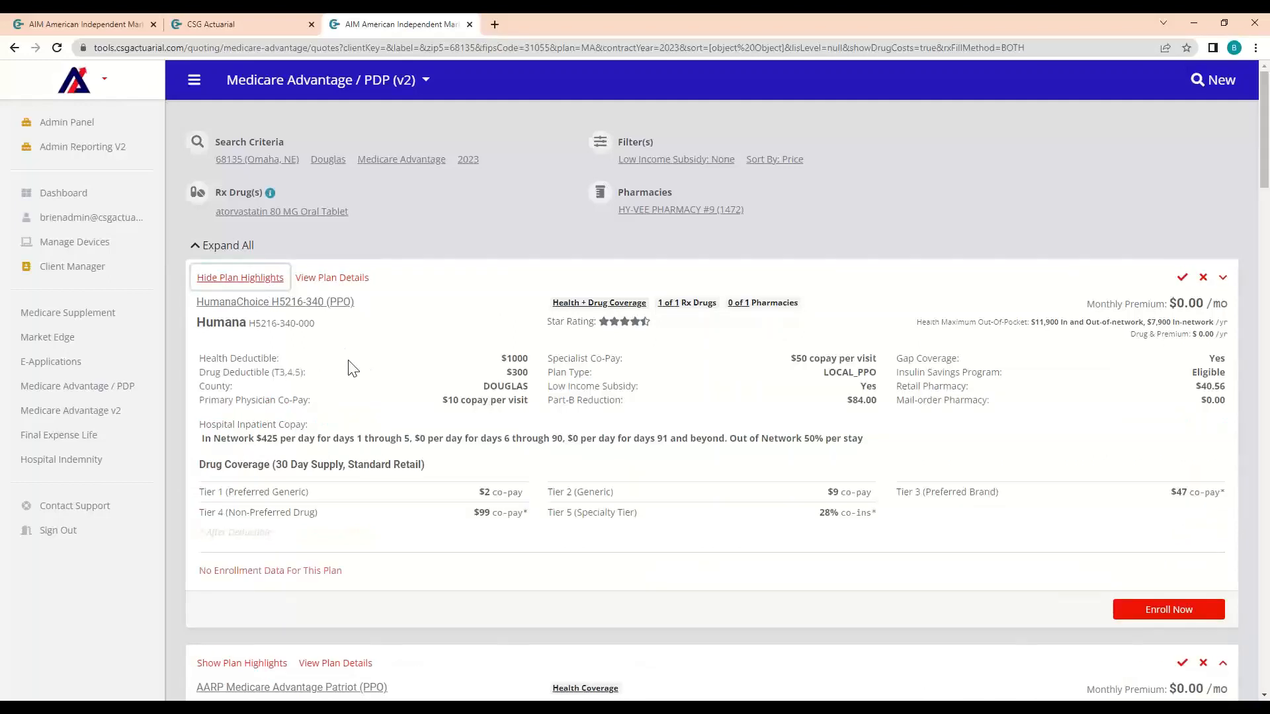
double_click(251, 358)
drag(436, 400, 504, 400)
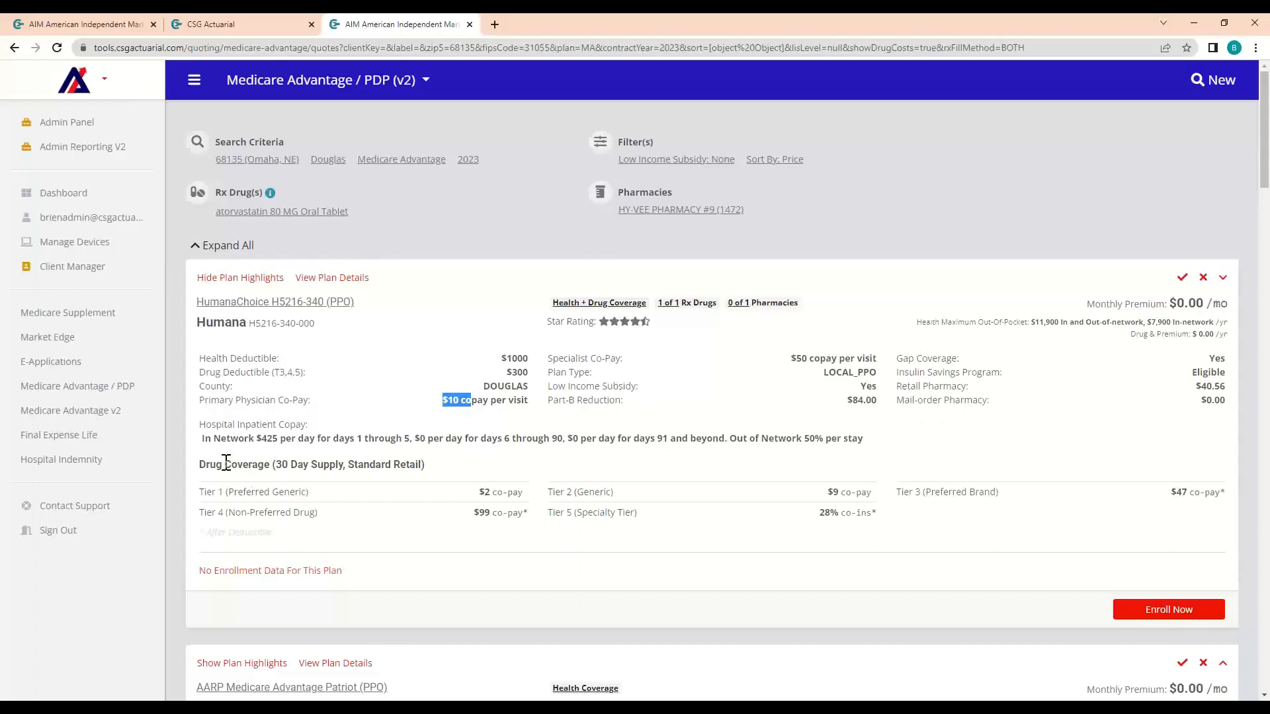
drag(209, 464, 921, 534)
click(922, 533)
Step: Open the full plan details for HumanaChoice H5216-340 and review its overview and its benefits and costs
click(331, 279)
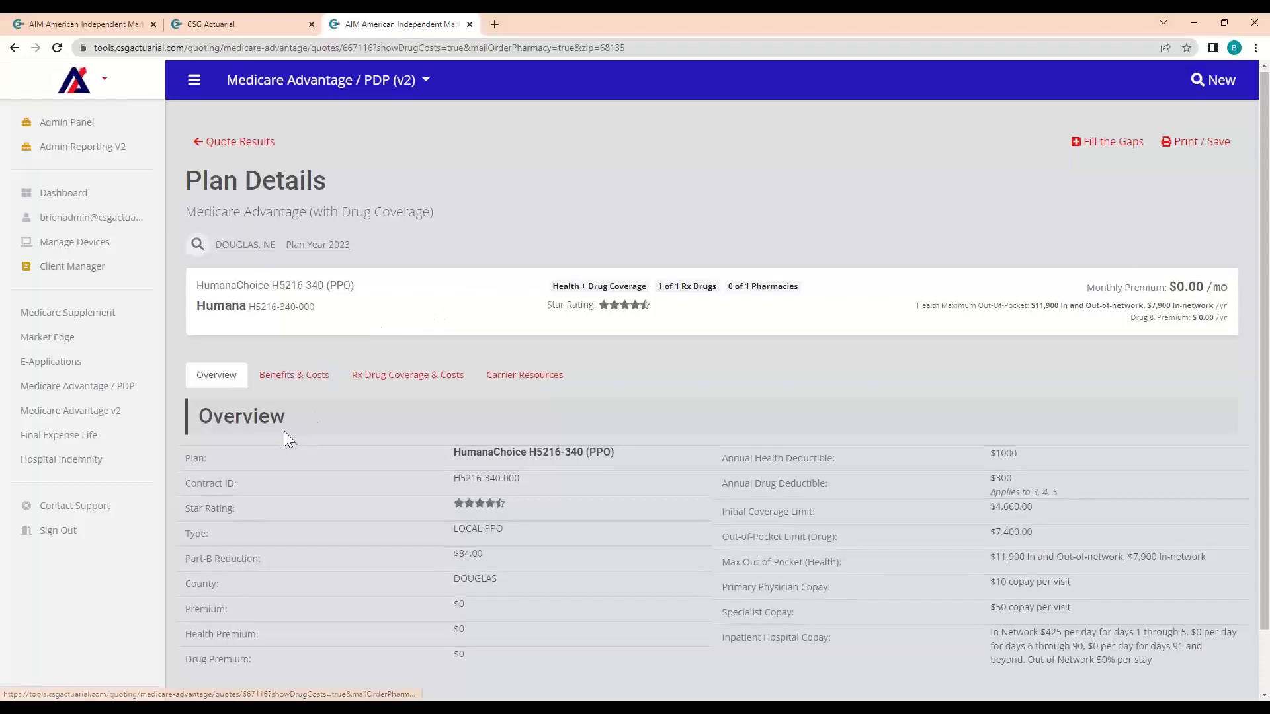
scroll(282, 426, down, 1)
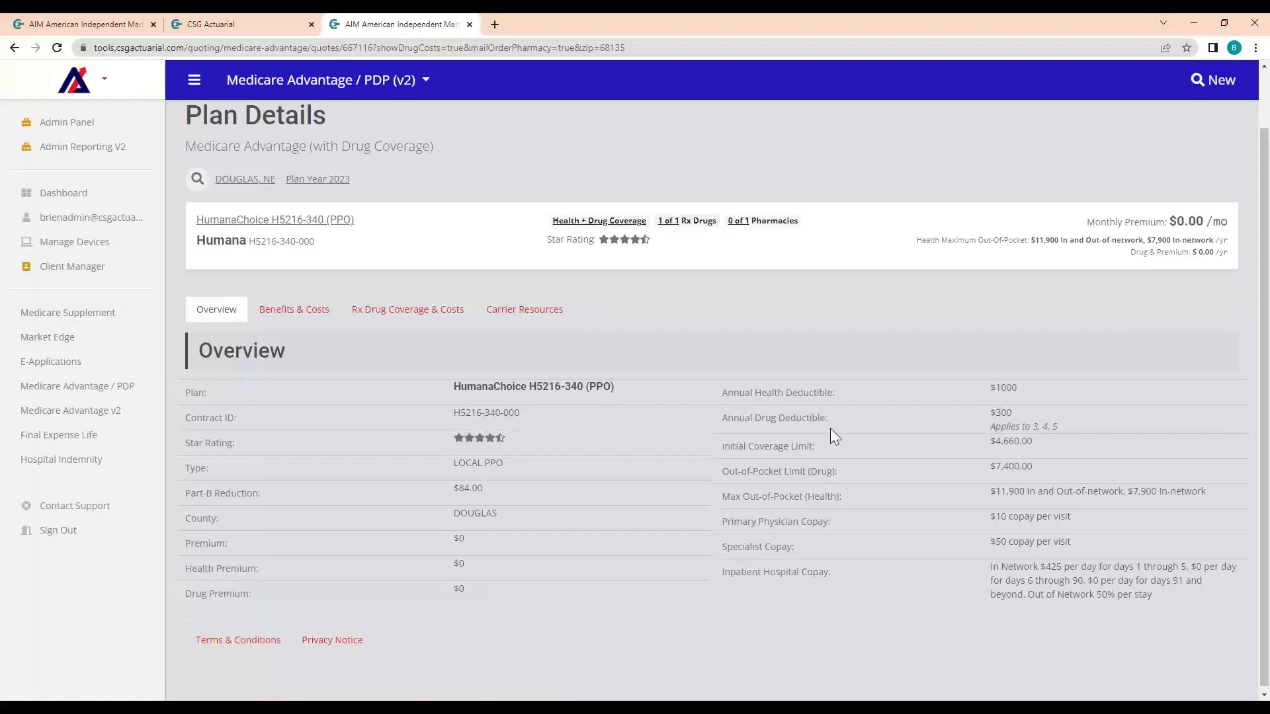
click(292, 310)
scroll(385, 427, down, 1)
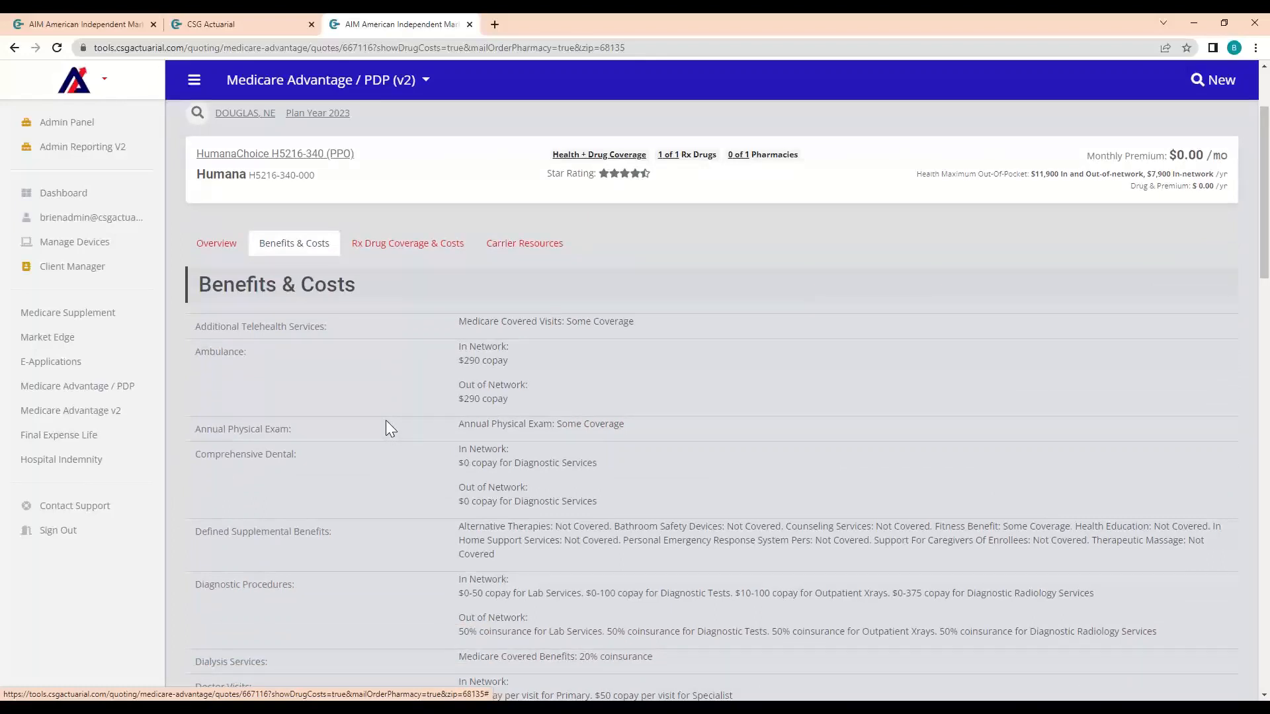
scroll(302, 382, down, 2)
scroll(308, 394, down, 3)
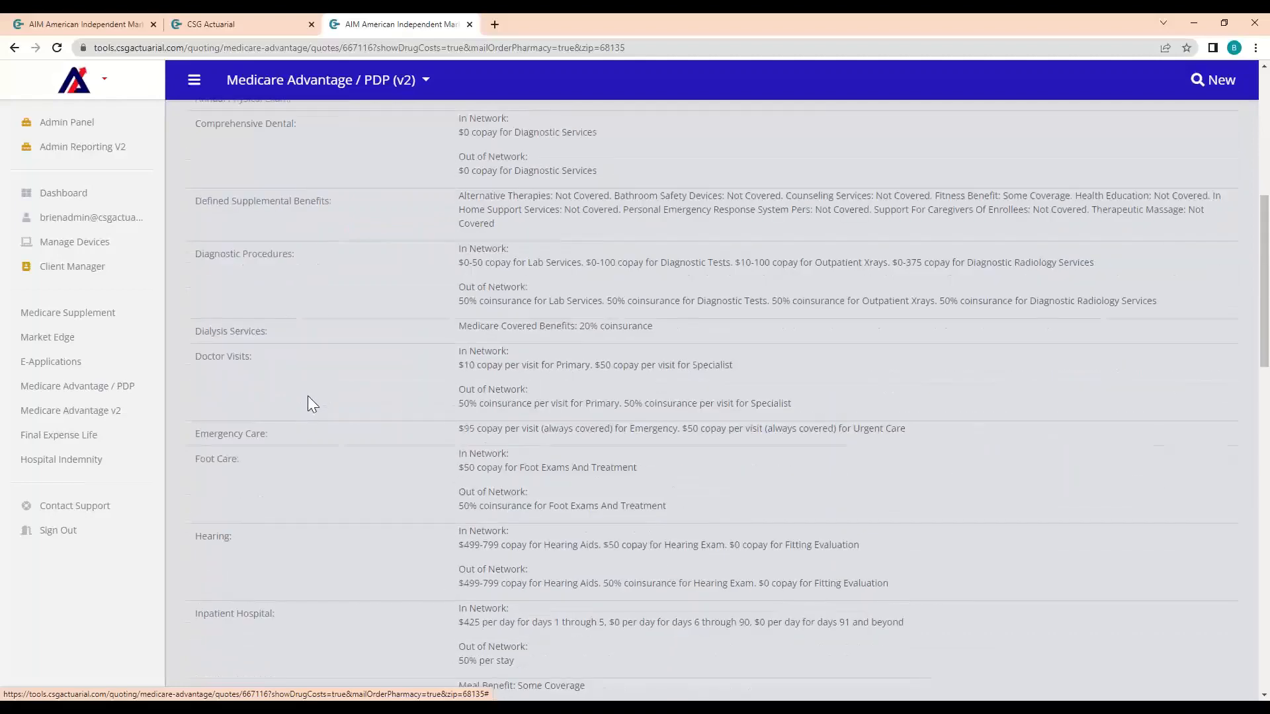
scroll(308, 398, up, 4)
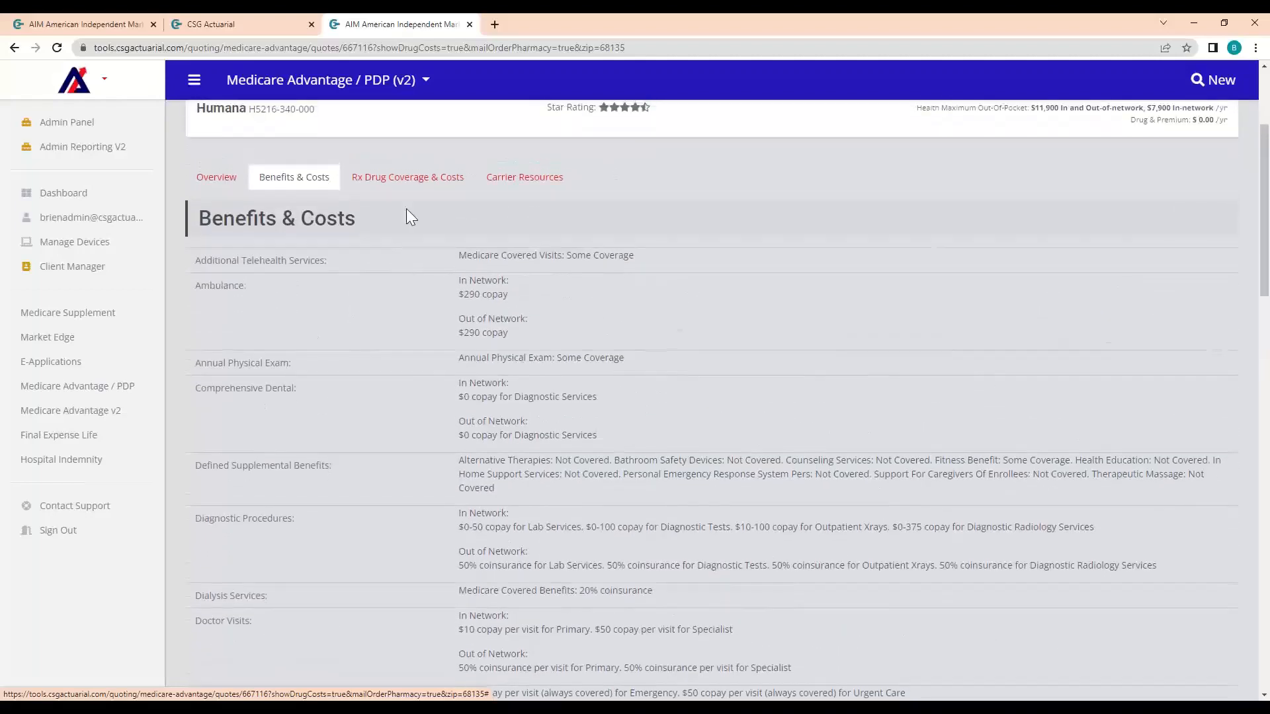
Step: Review the plan's Rx drug coverage, the atorvastatin details, the costs per selected pharmacy and the estimated monthly drug costs
click(406, 191)
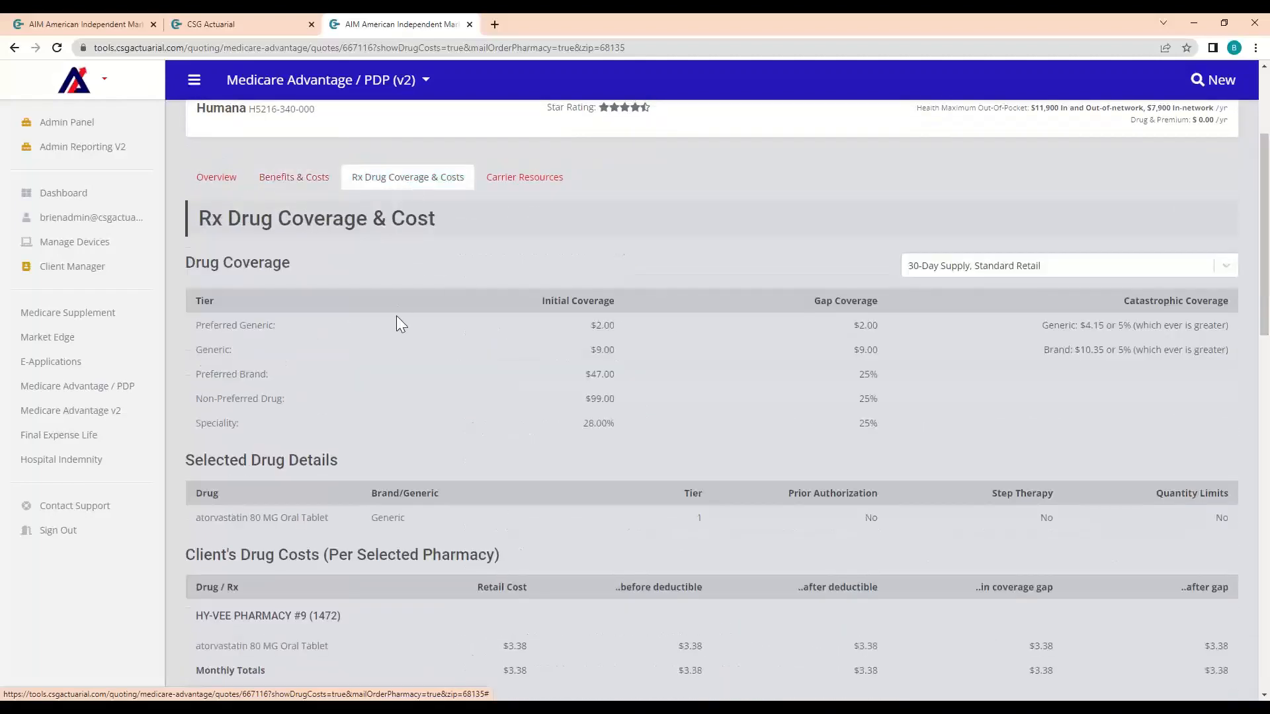
scroll(390, 329, down, 3)
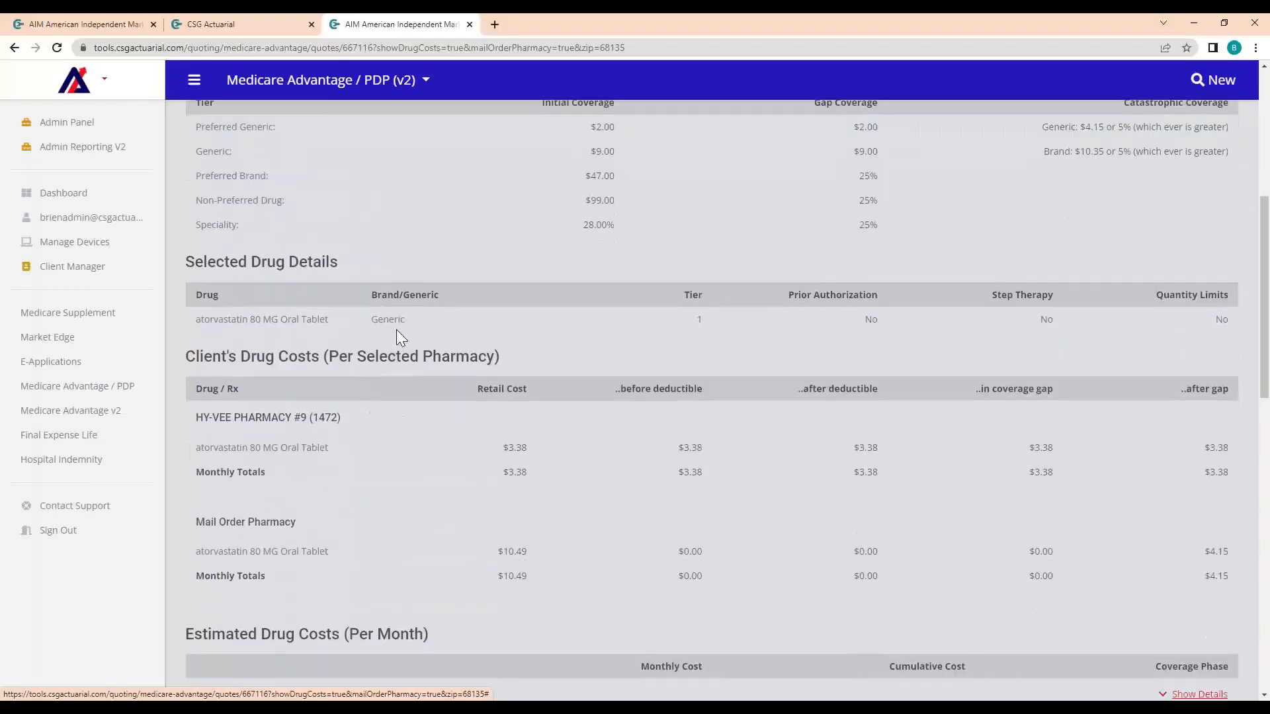
drag(242, 320, 472, 323)
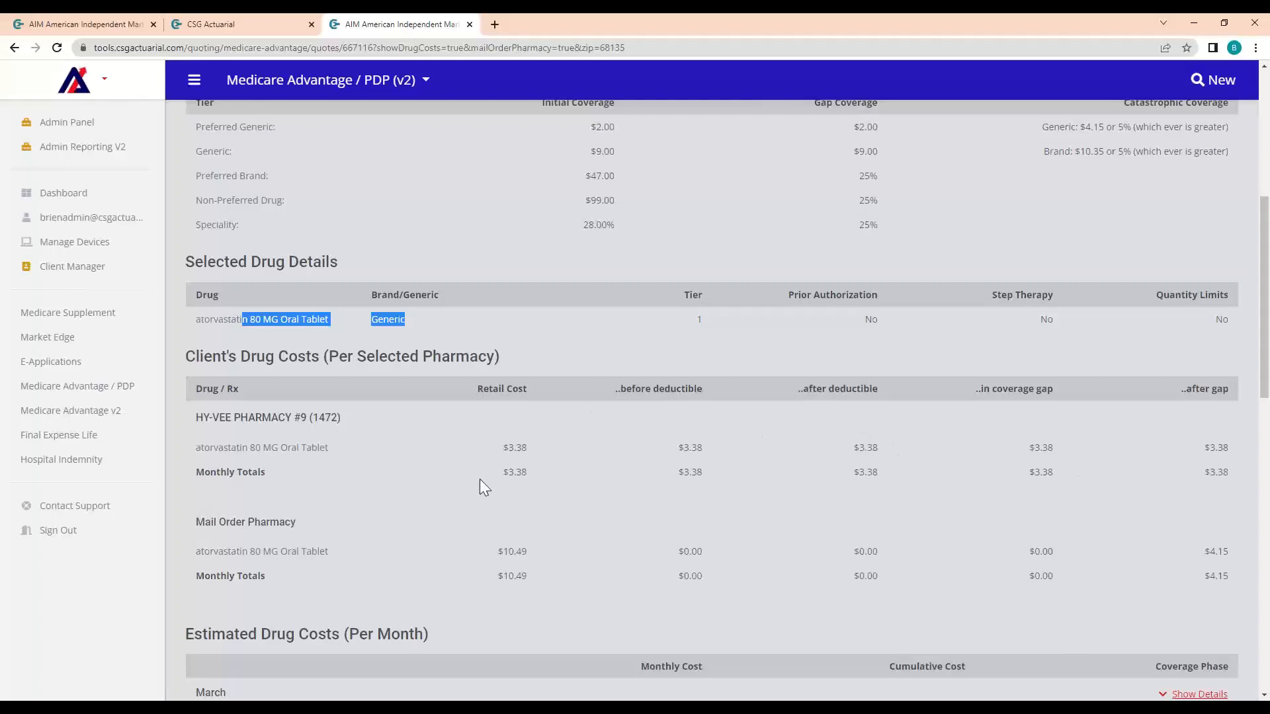
drag(351, 438, 211, 427)
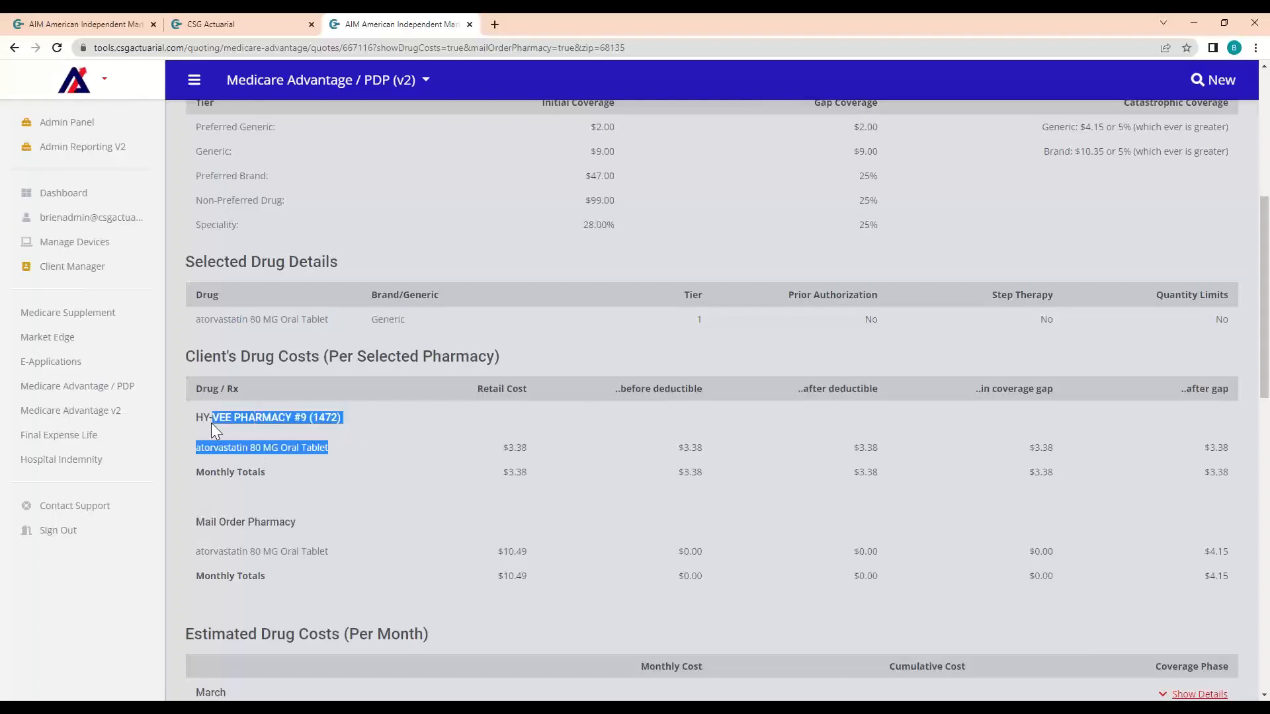
drag(311, 551, 189, 522)
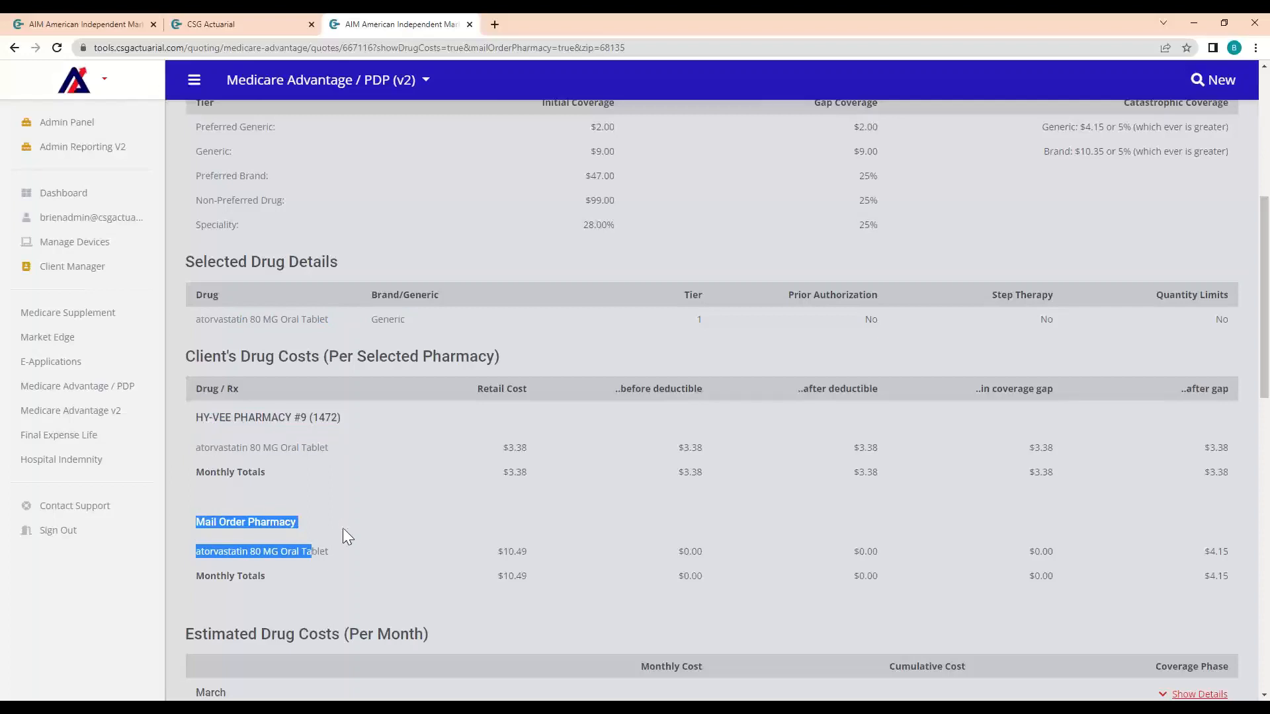
click(368, 501)
scroll(373, 499, down, 5)
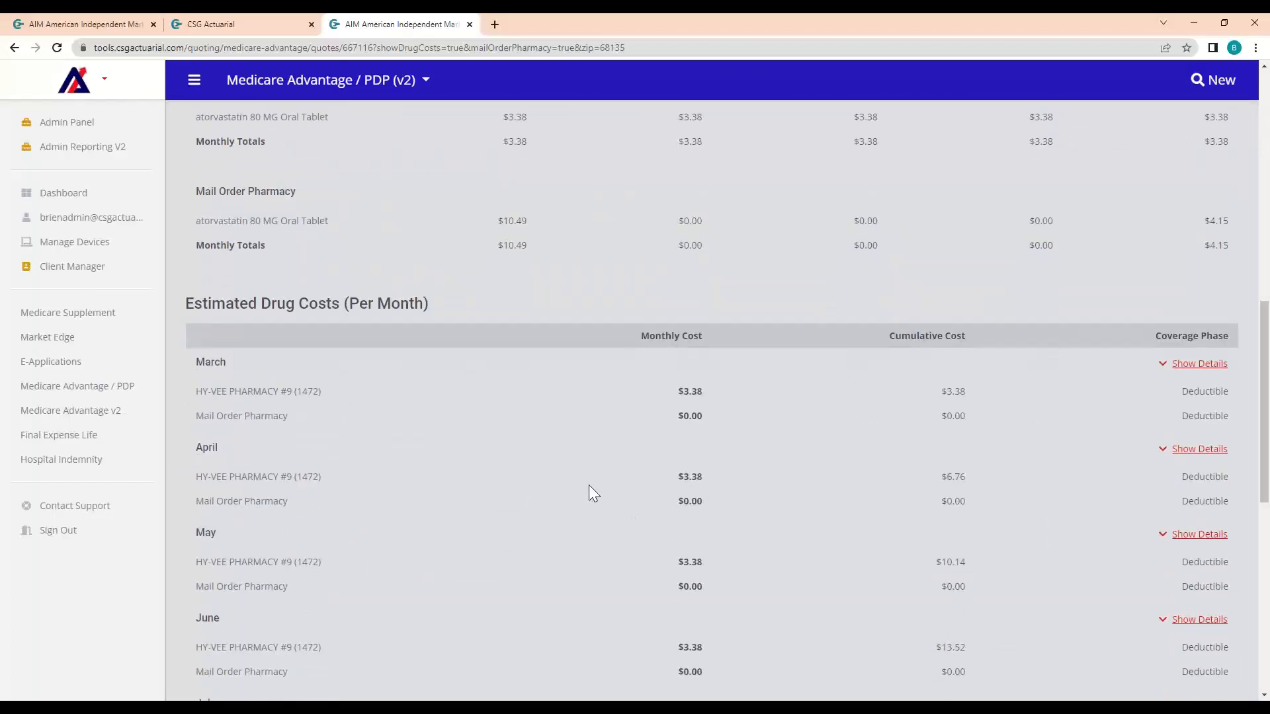
scroll(613, 440, down, 2)
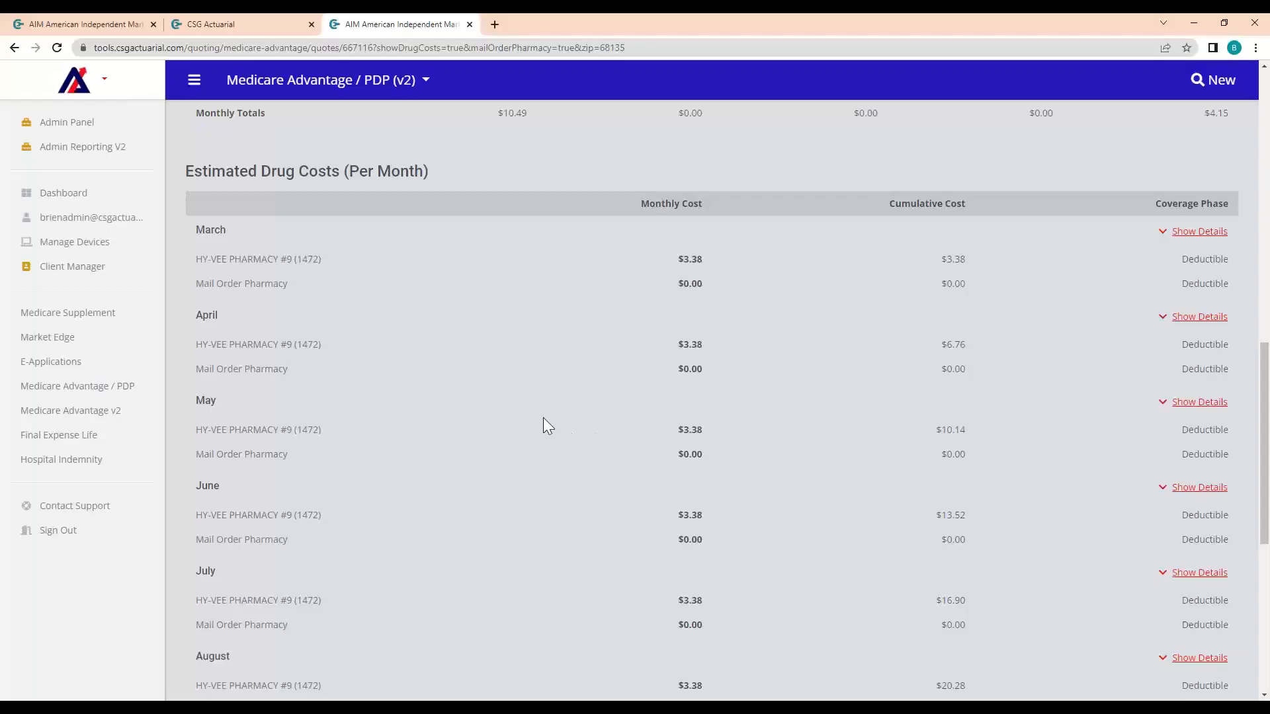
scroll(544, 419, up, 10)
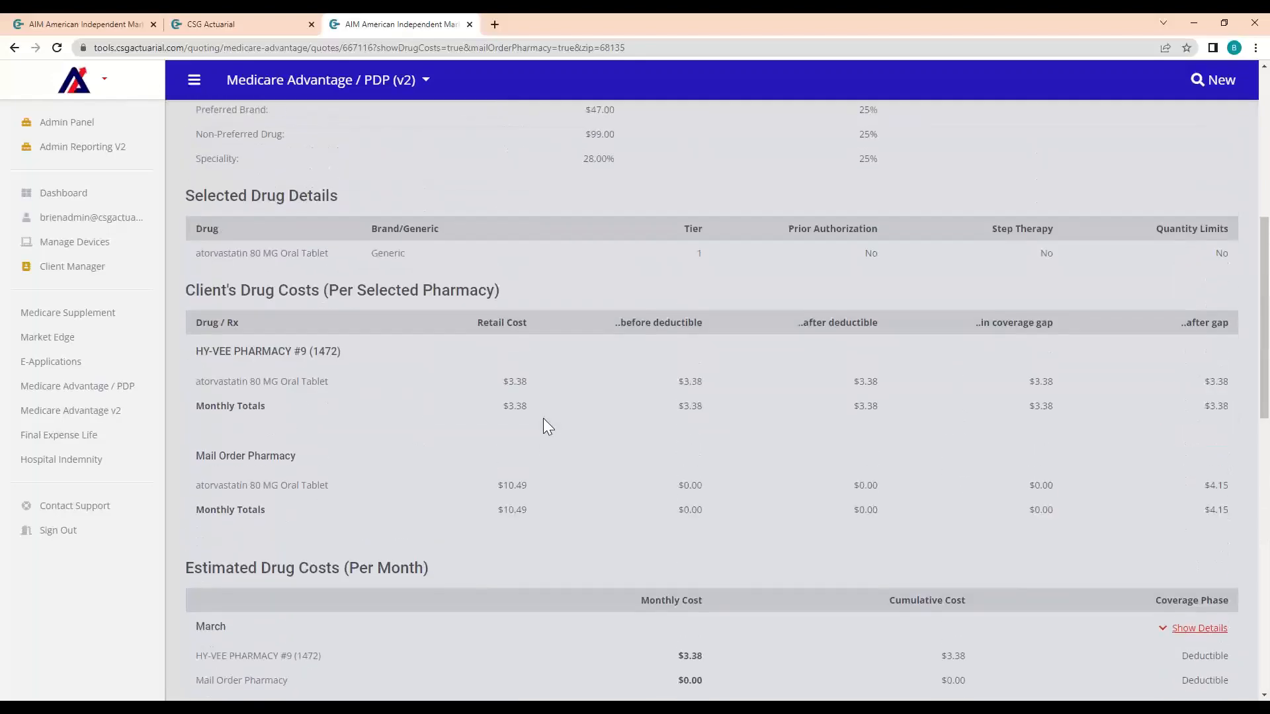
scroll(484, 339, up, 3)
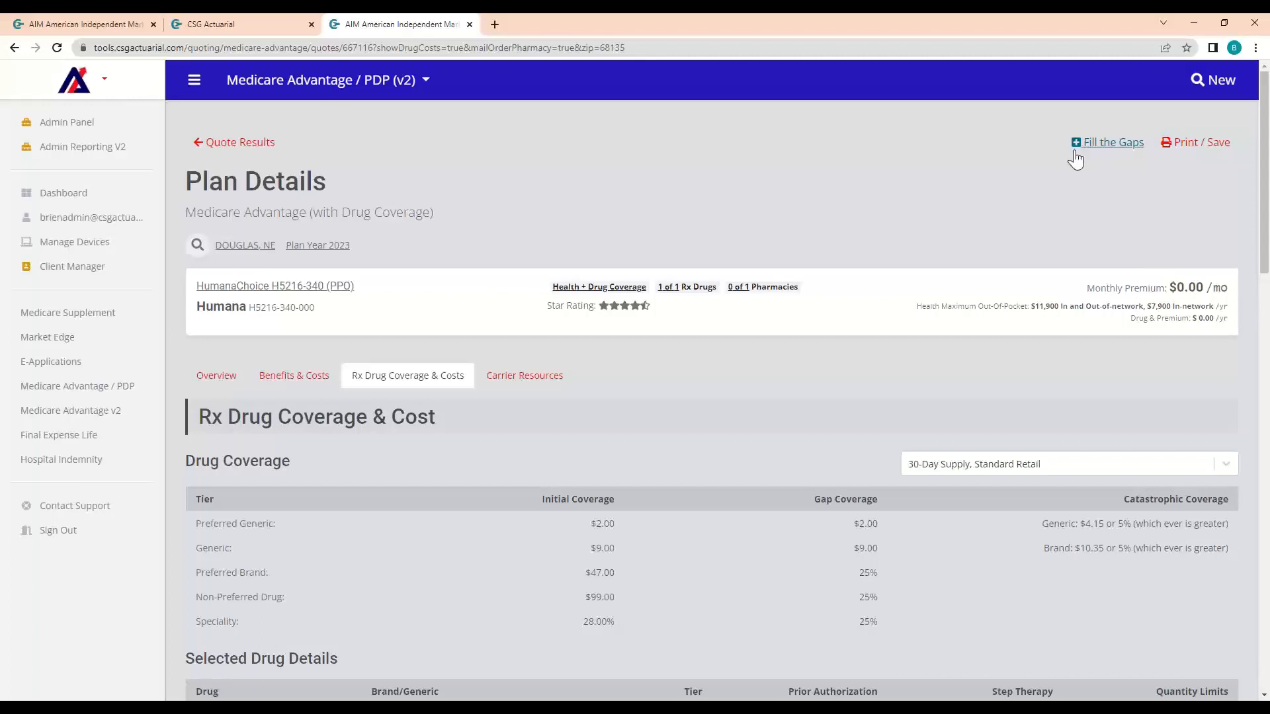
Step: Search Hospital Indemnity quotes to fill the plan's gaps, for age 65, Female, Non-Tobacco in ZIP 68135
click(1096, 153)
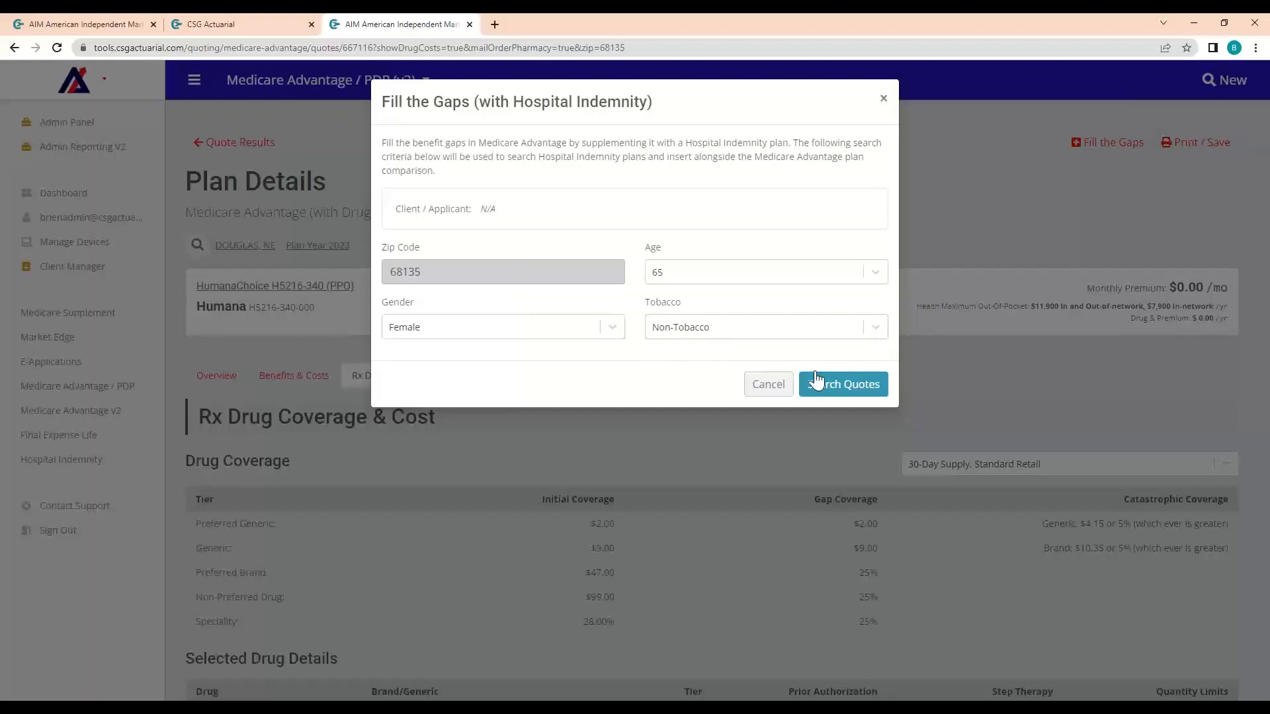
click(834, 390)
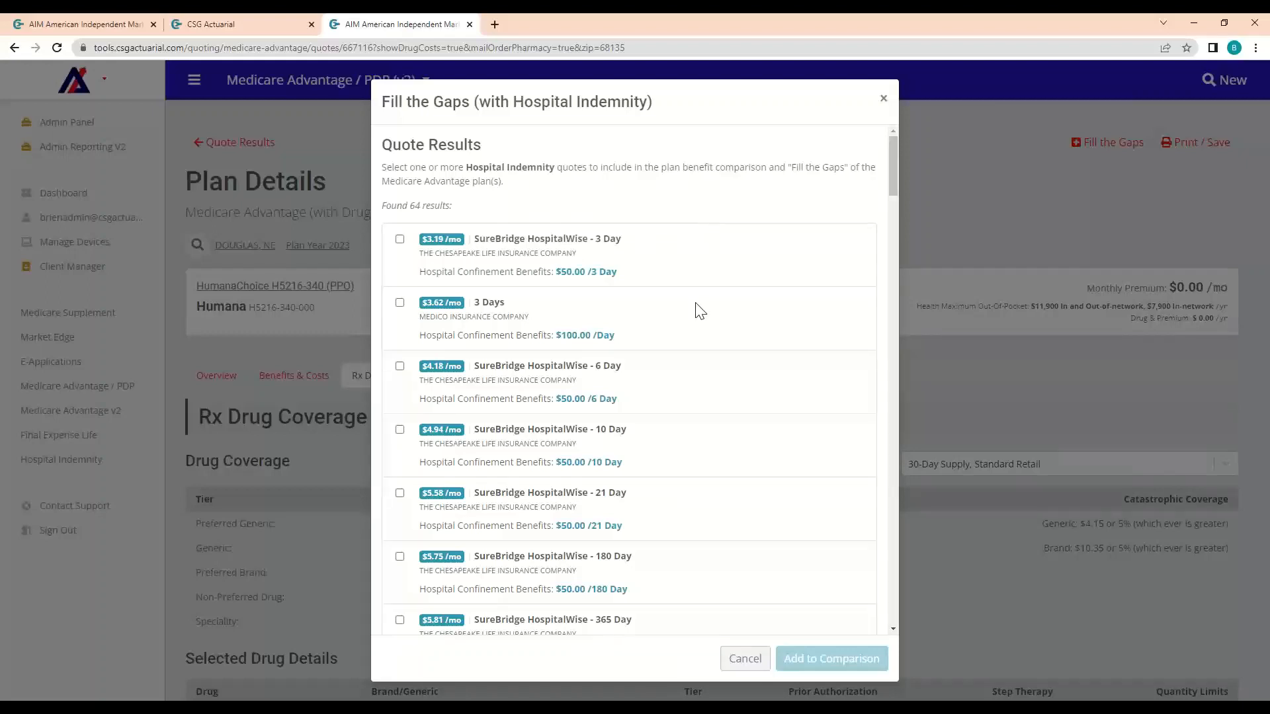
scroll(696, 307, down, 2)
scroll(700, 315, up, 2)
Step: Add the Medico Insurance Company 3 Days hospital indemnity quote to the plan benefit comparison
drag(551, 323, 458, 320)
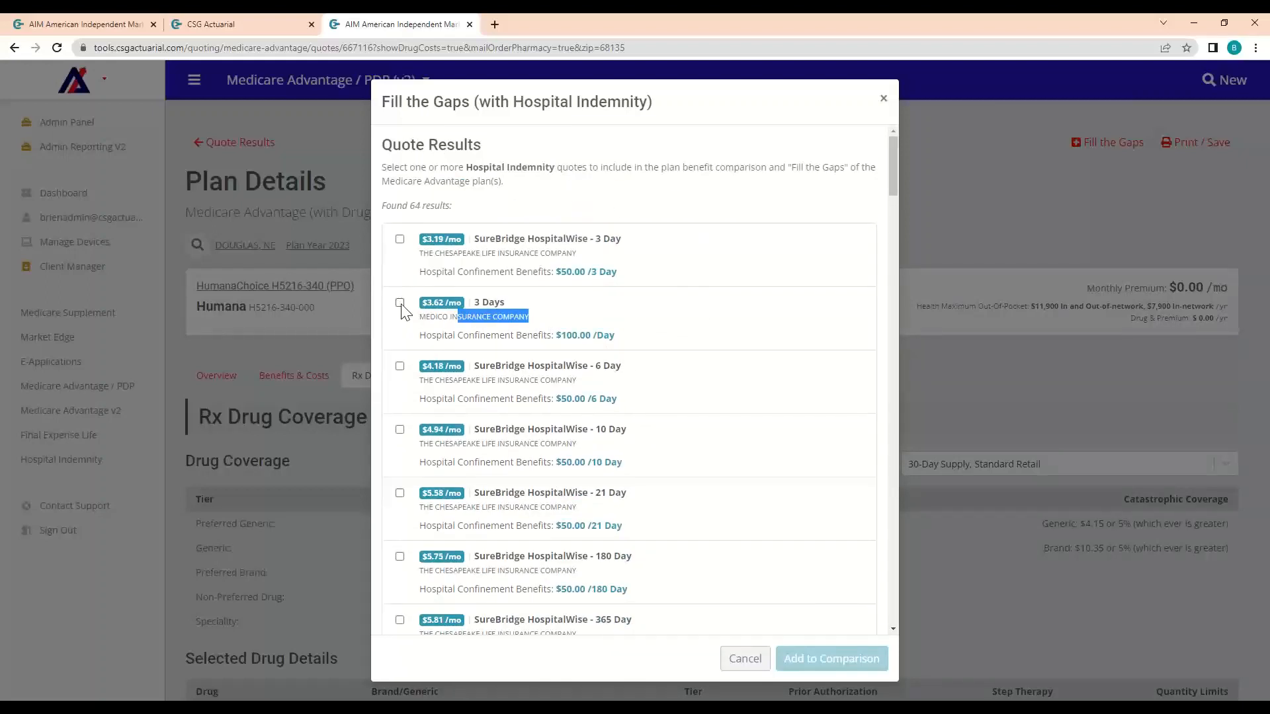
click(400, 303)
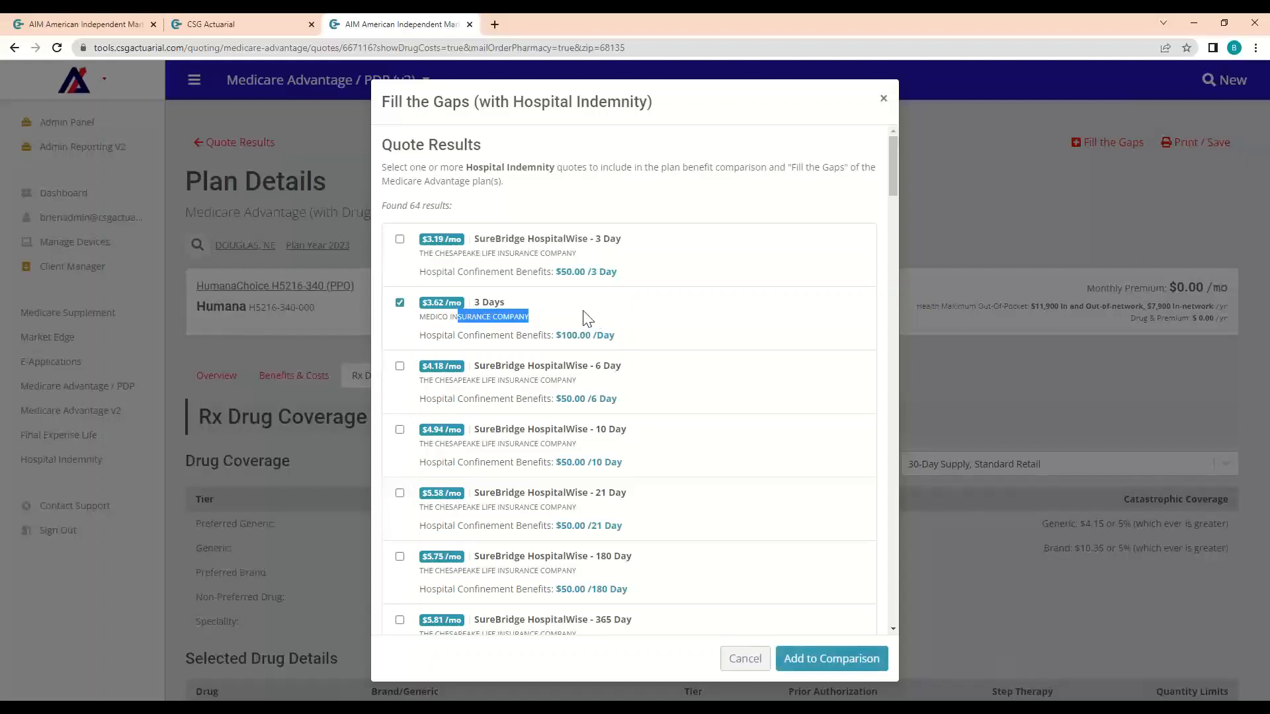
click(559, 317)
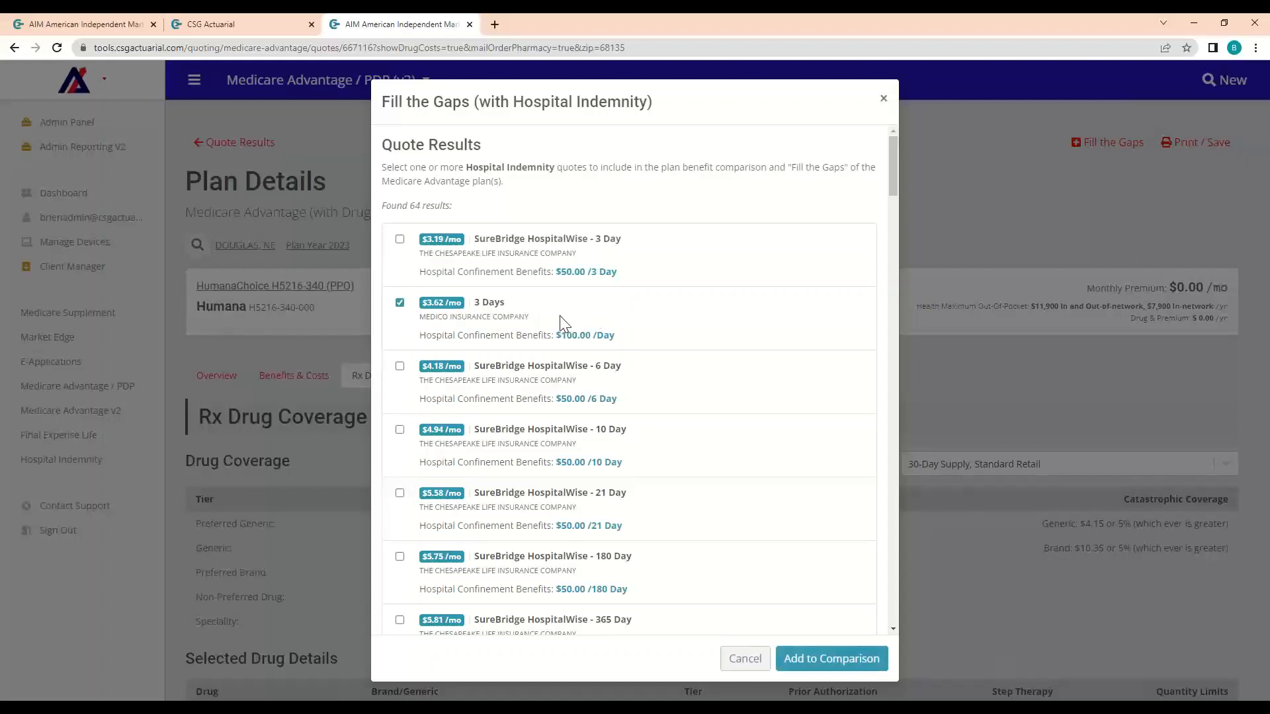
click(830, 664)
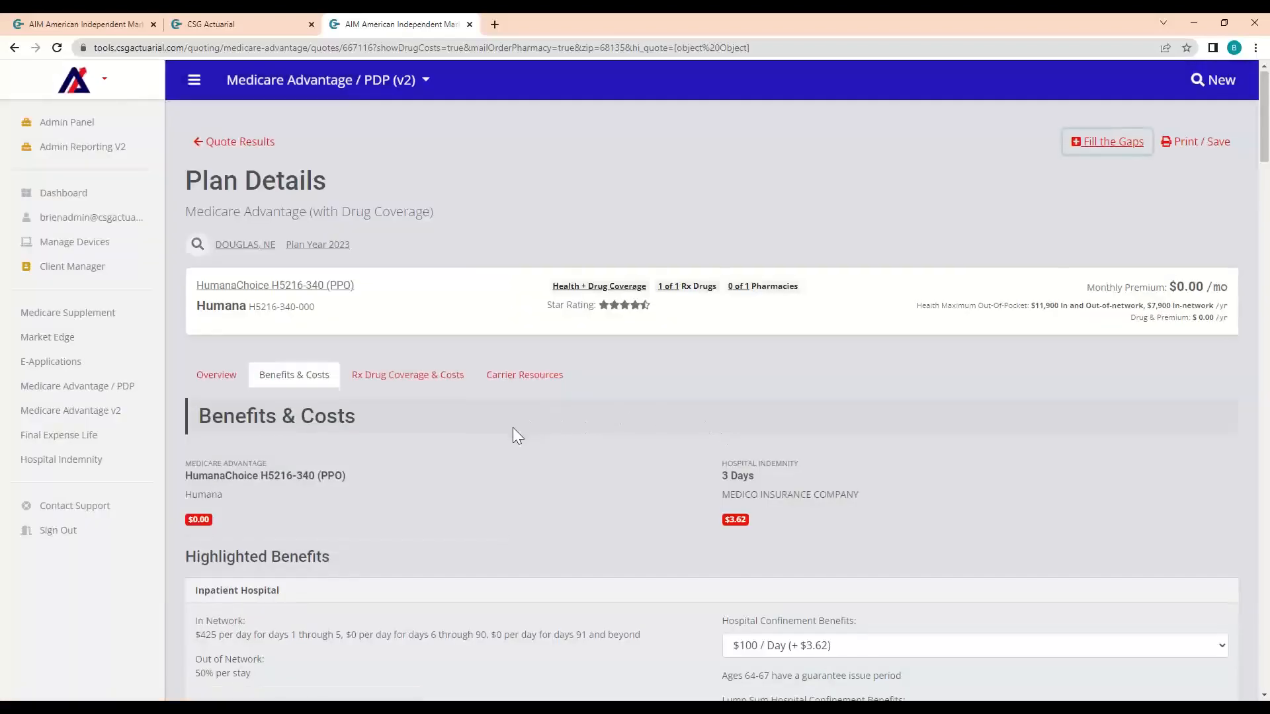
Step: Compare the HumanaChoice plan's highlighted benefits side by side with the Medico 3 Days hospital indemnity options
scroll(529, 424, down, 4)
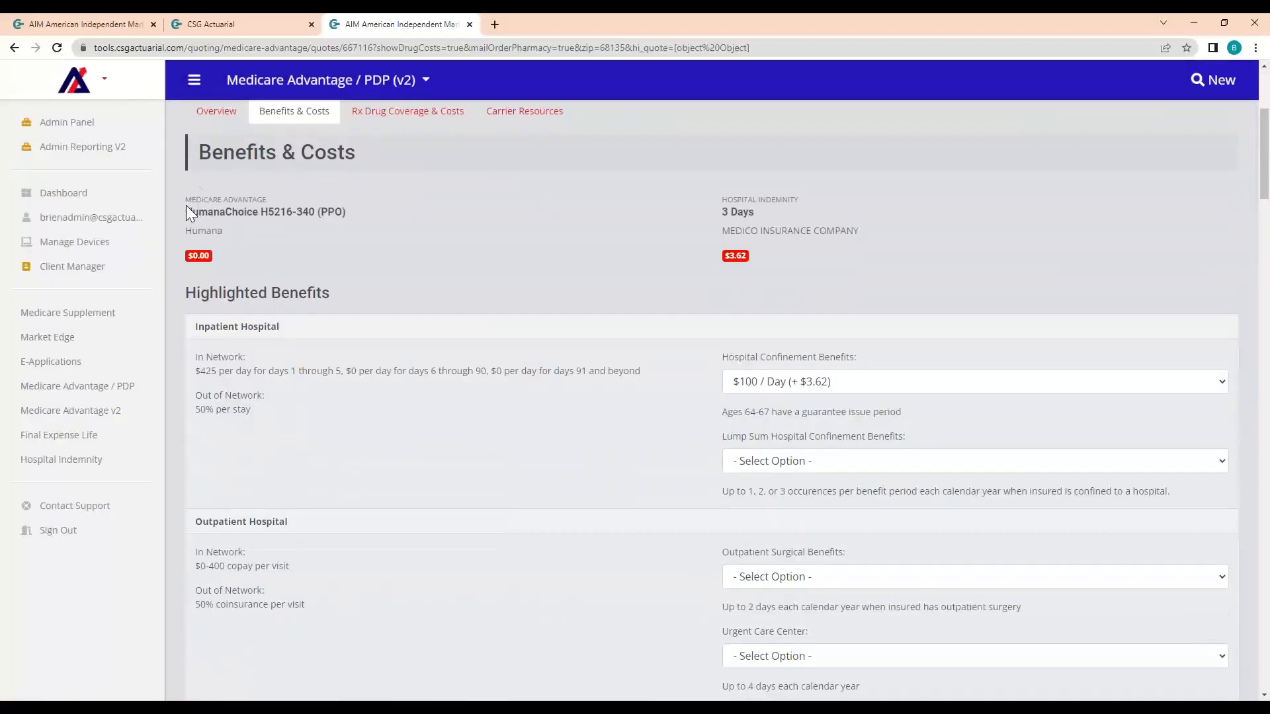
drag(185, 205, 375, 391)
click(374, 391)
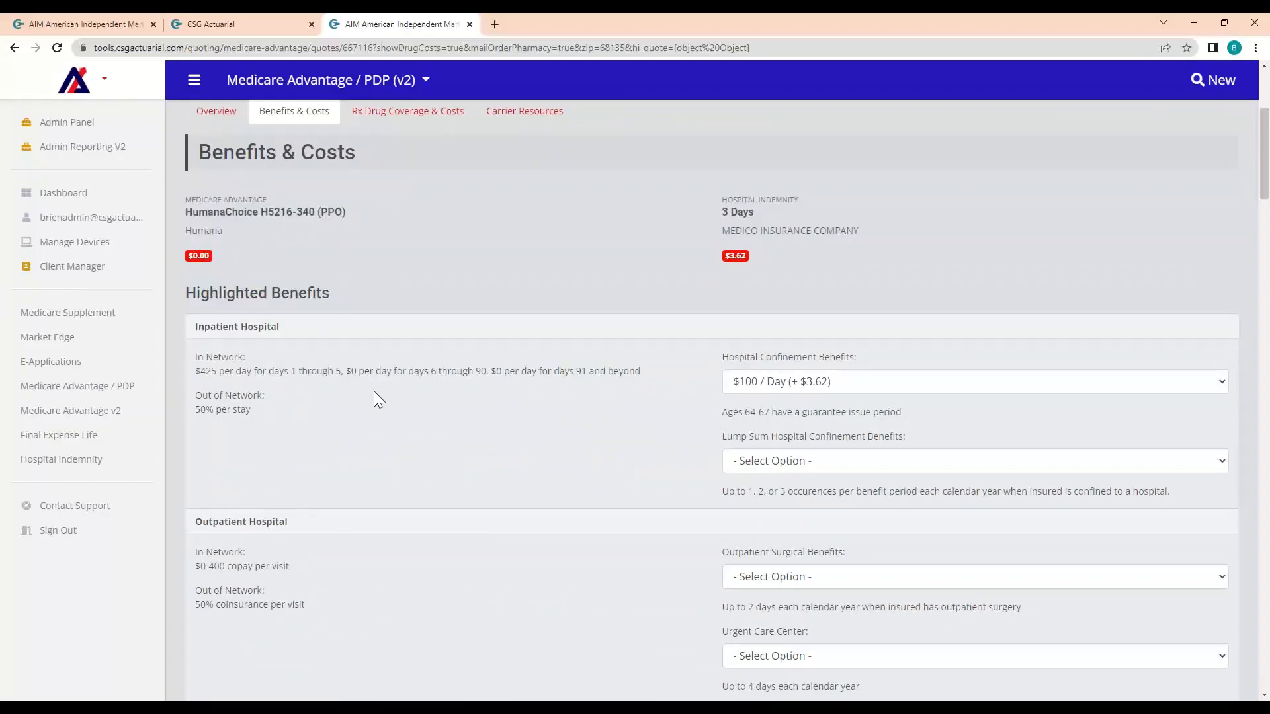
drag(799, 199, 856, 269)
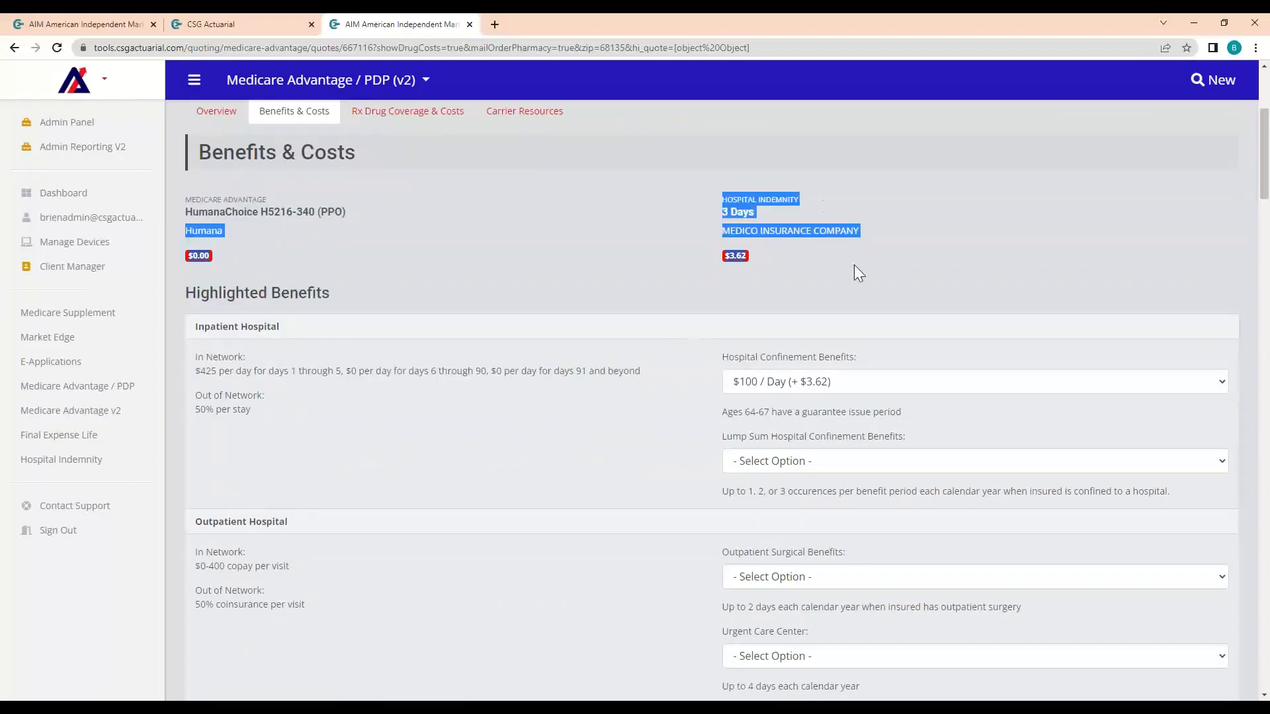
click(856, 272)
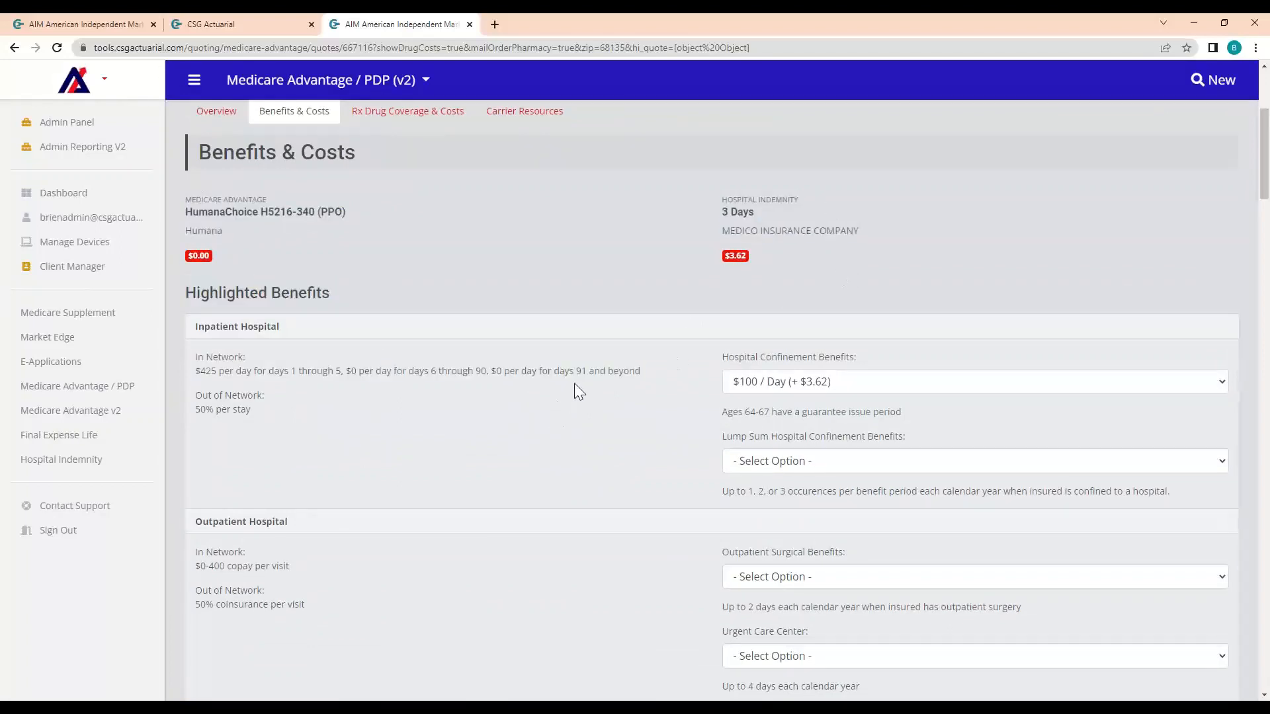
scroll(286, 371, down, 2)
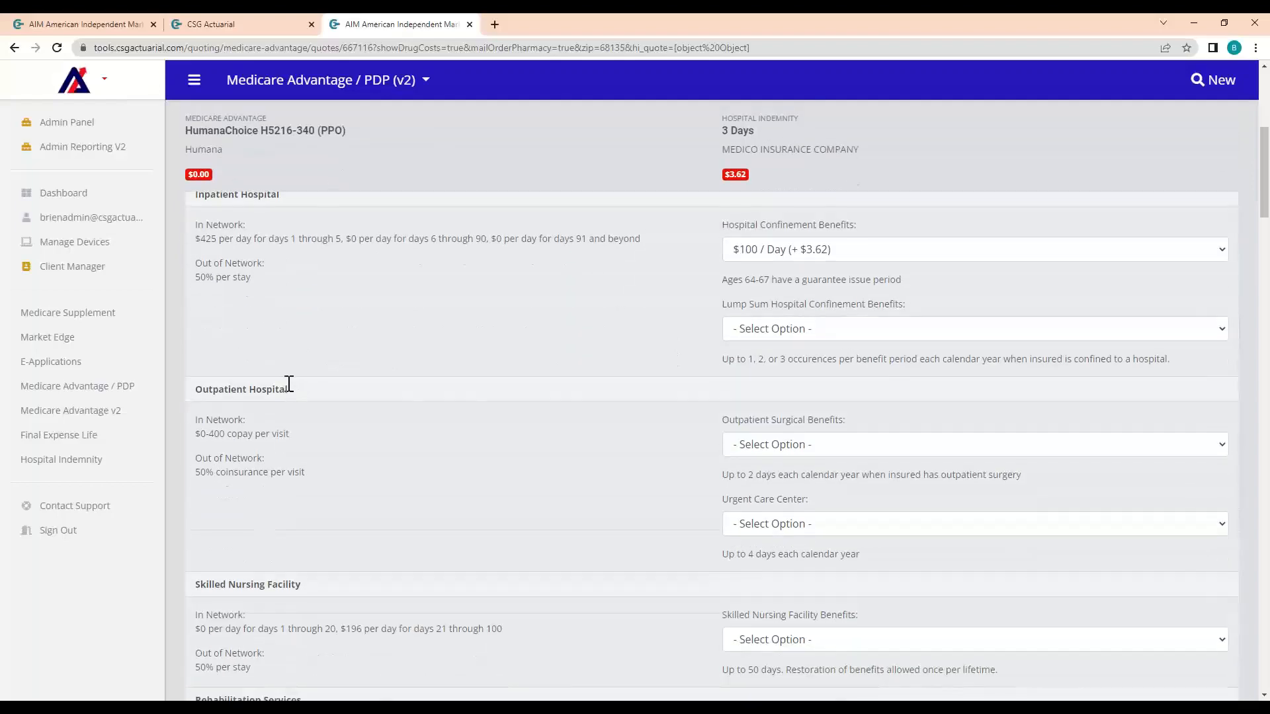
scroll(287, 383, up, 2)
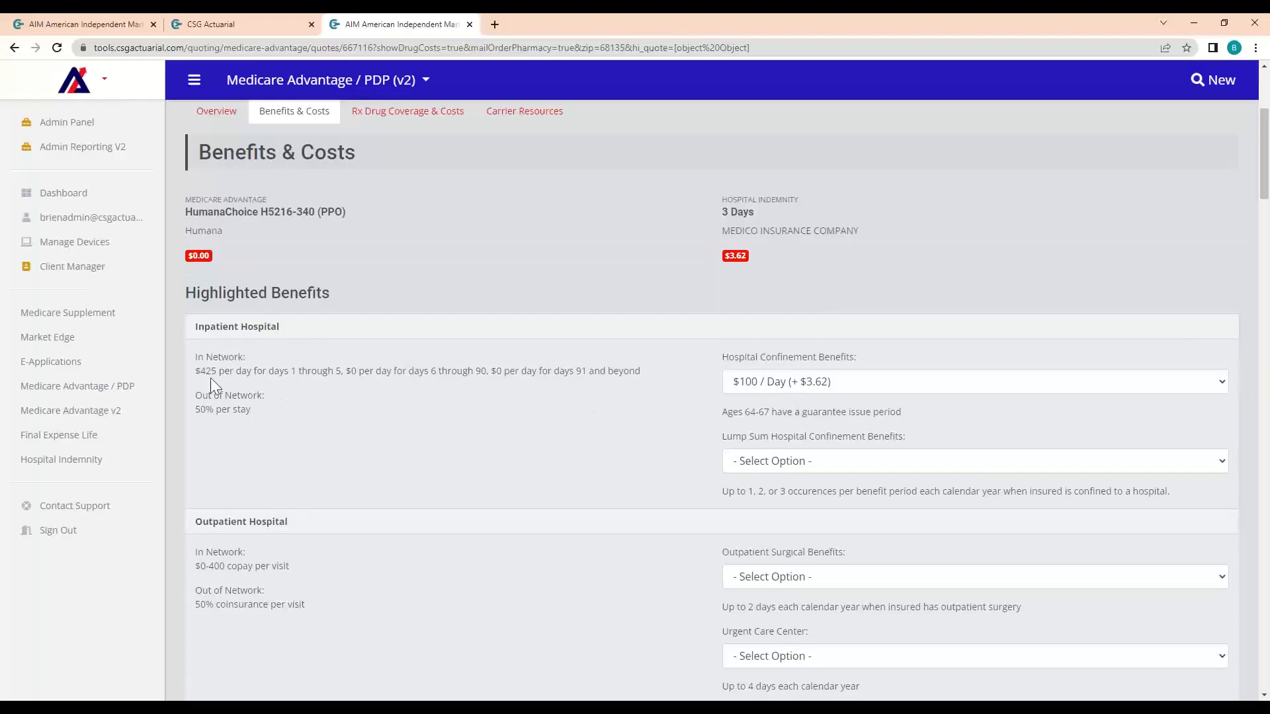
Step: Set the hospital confinement benefit to $175 / Day against the plan's inpatient copays and check the hospital indemnity premium
drag(195, 370, 366, 376)
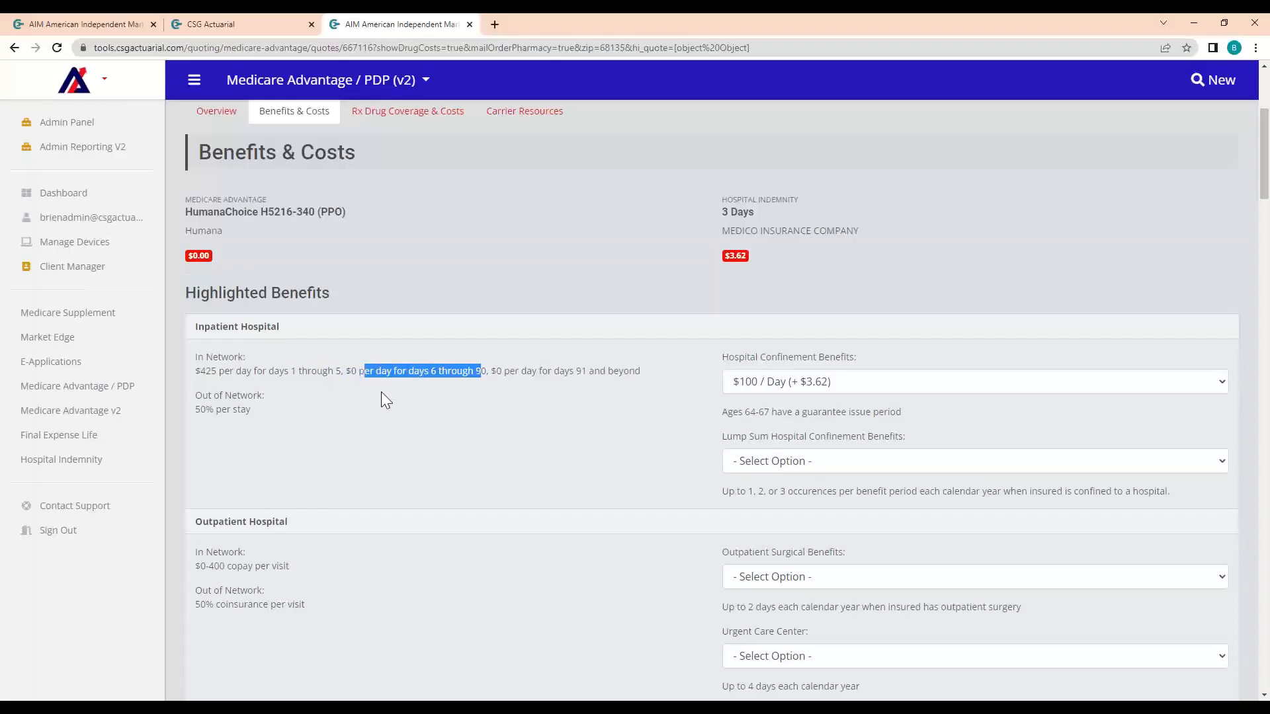
click(823, 388)
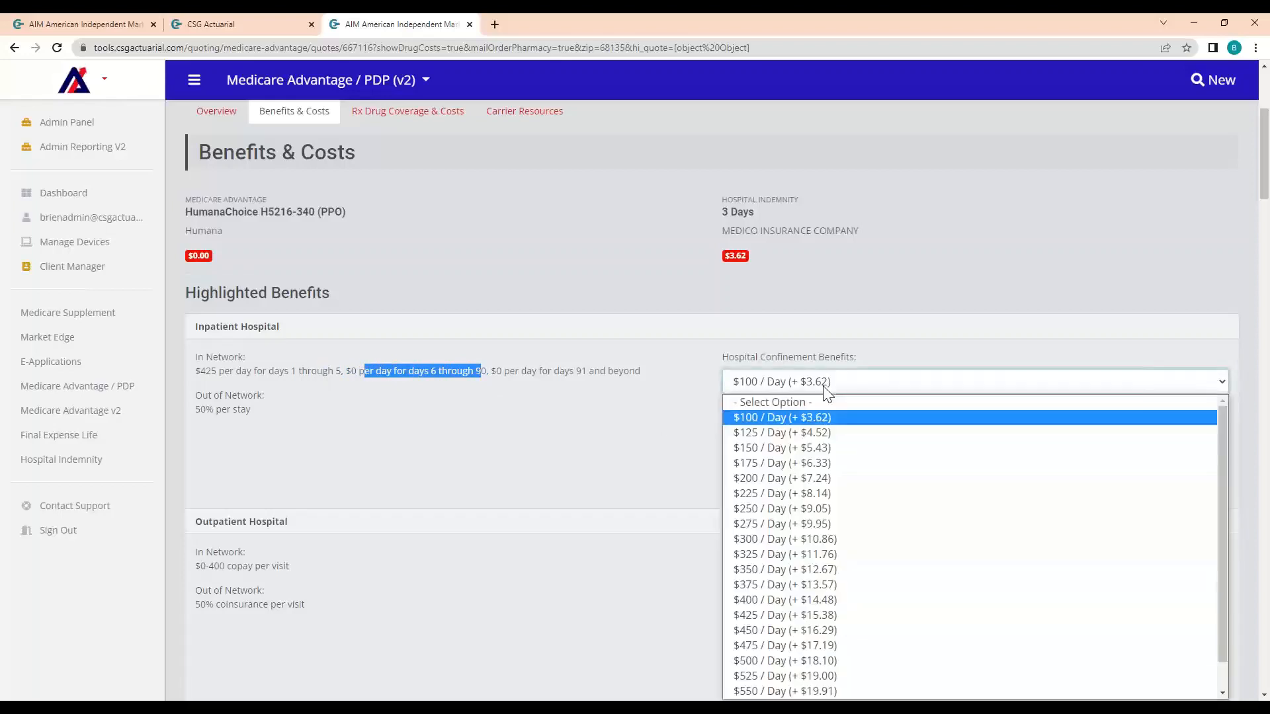
click(776, 463)
click(427, 400)
drag(346, 371, 527, 379)
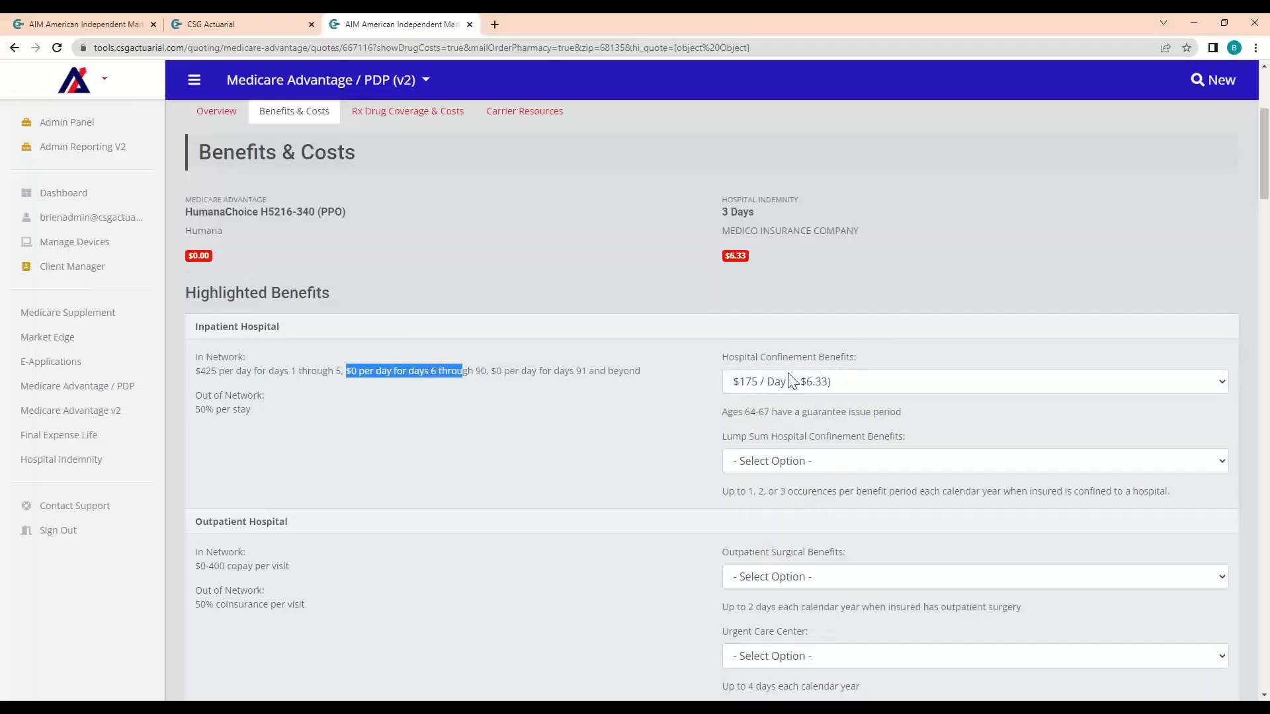
drag(764, 259, 711, 245)
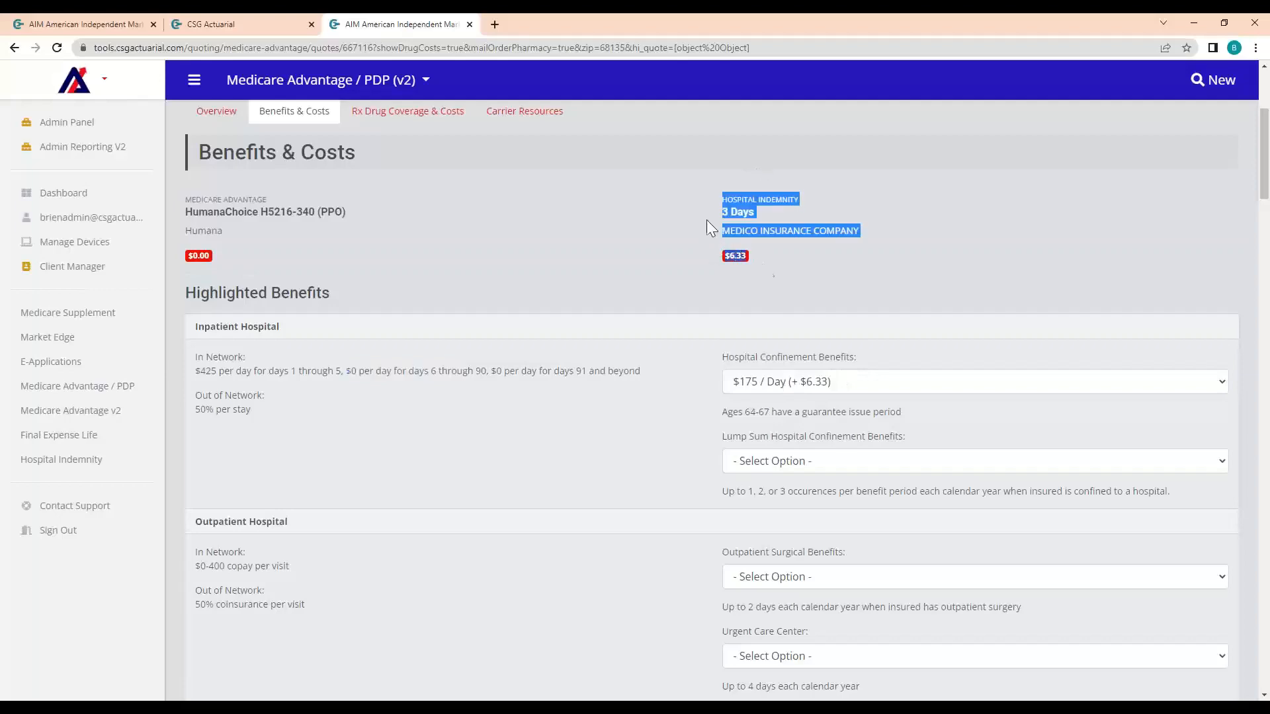
Step: Compare the plan's emergency and ambulance copays with the hospital indemnity coverage and set the ambulance benefit to $250 / Day
click(807, 242)
scroll(469, 414, down, 5)
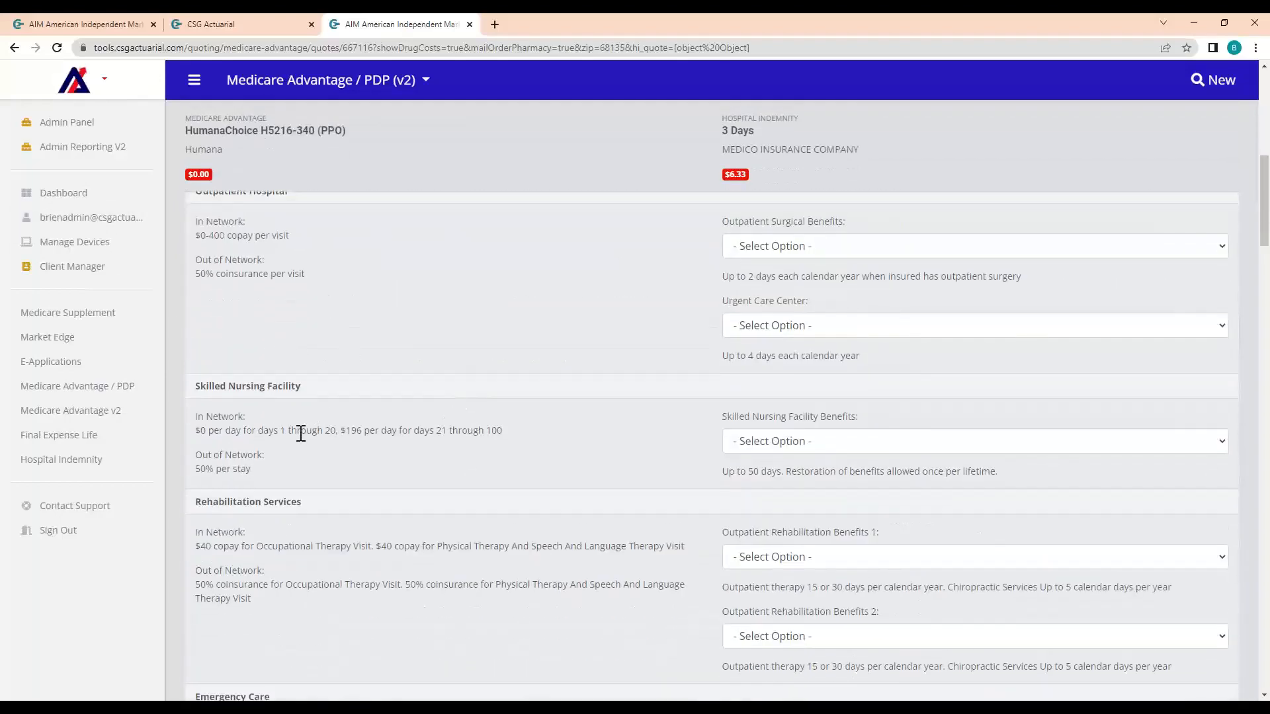
scroll(311, 433, down, 5)
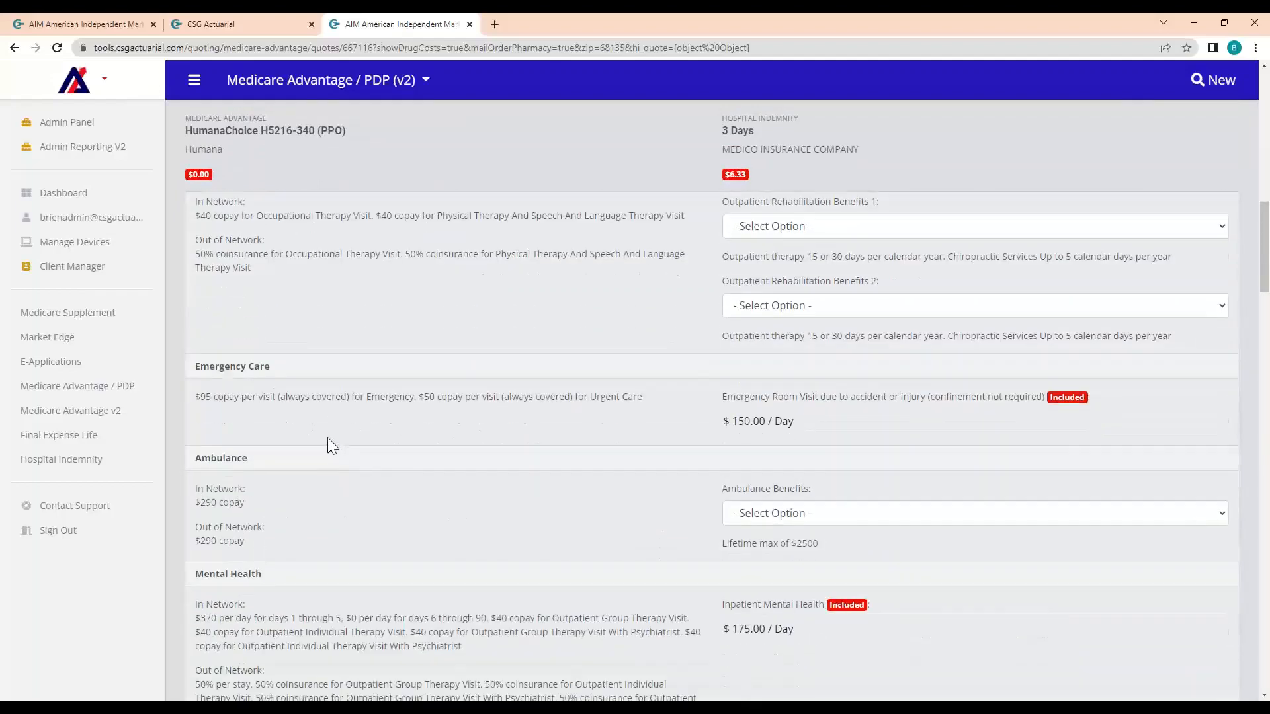
drag(802, 422, 694, 430)
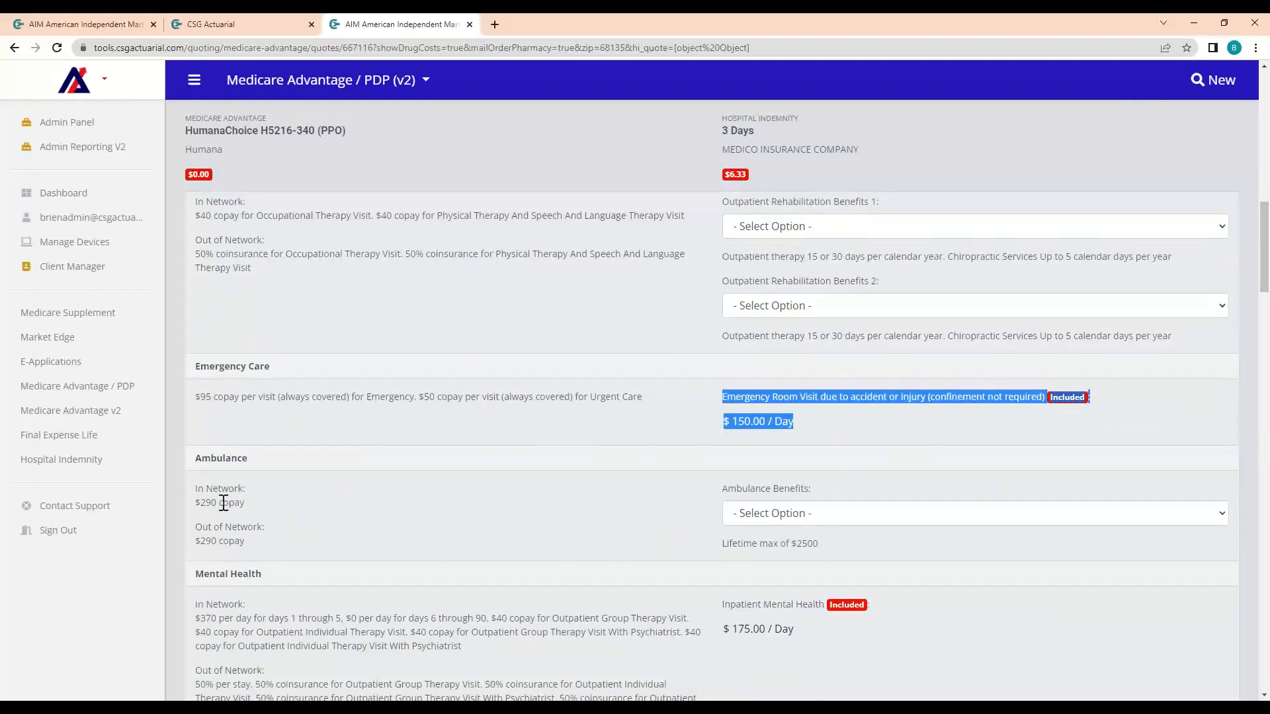
click(244, 505)
click(241, 504)
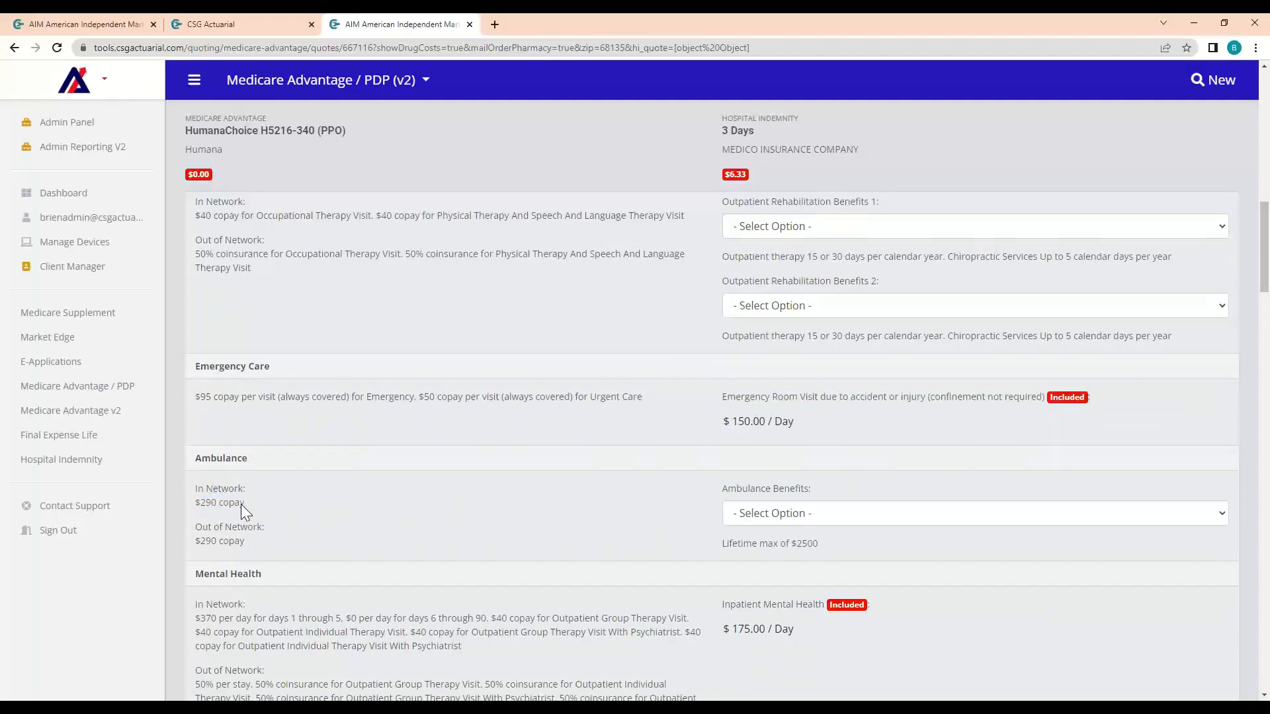
click(788, 518)
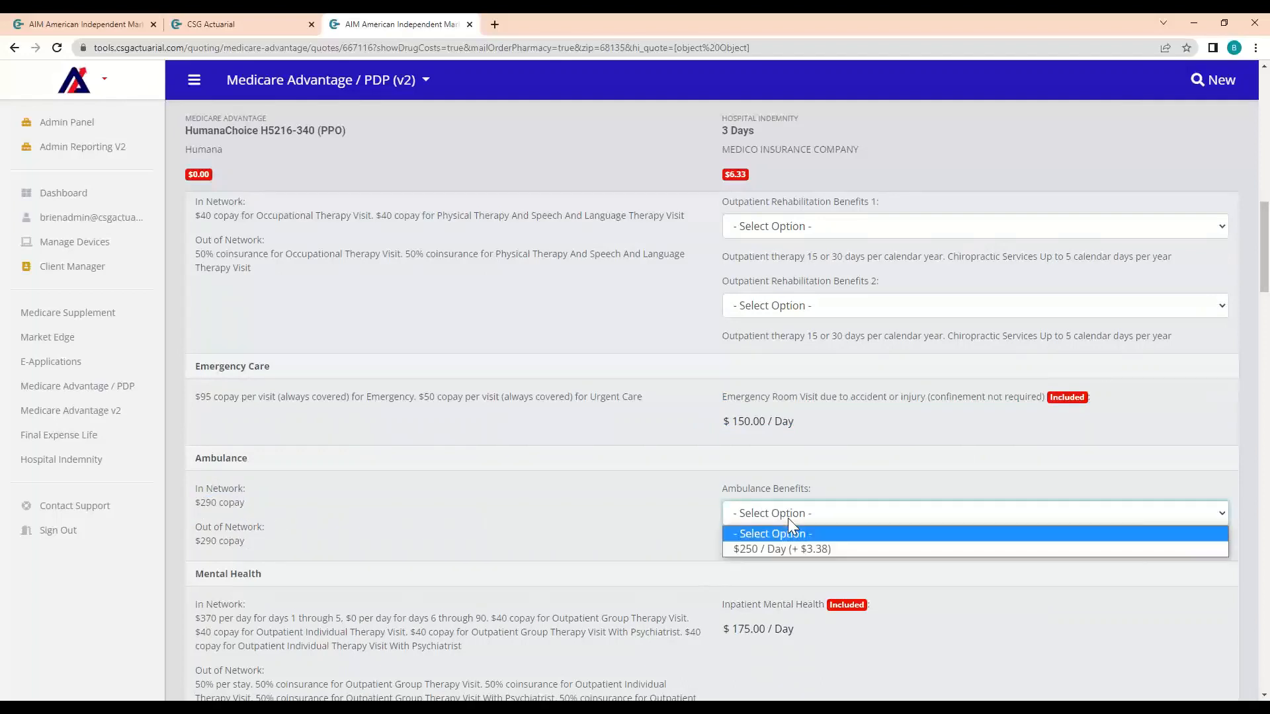
click(772, 550)
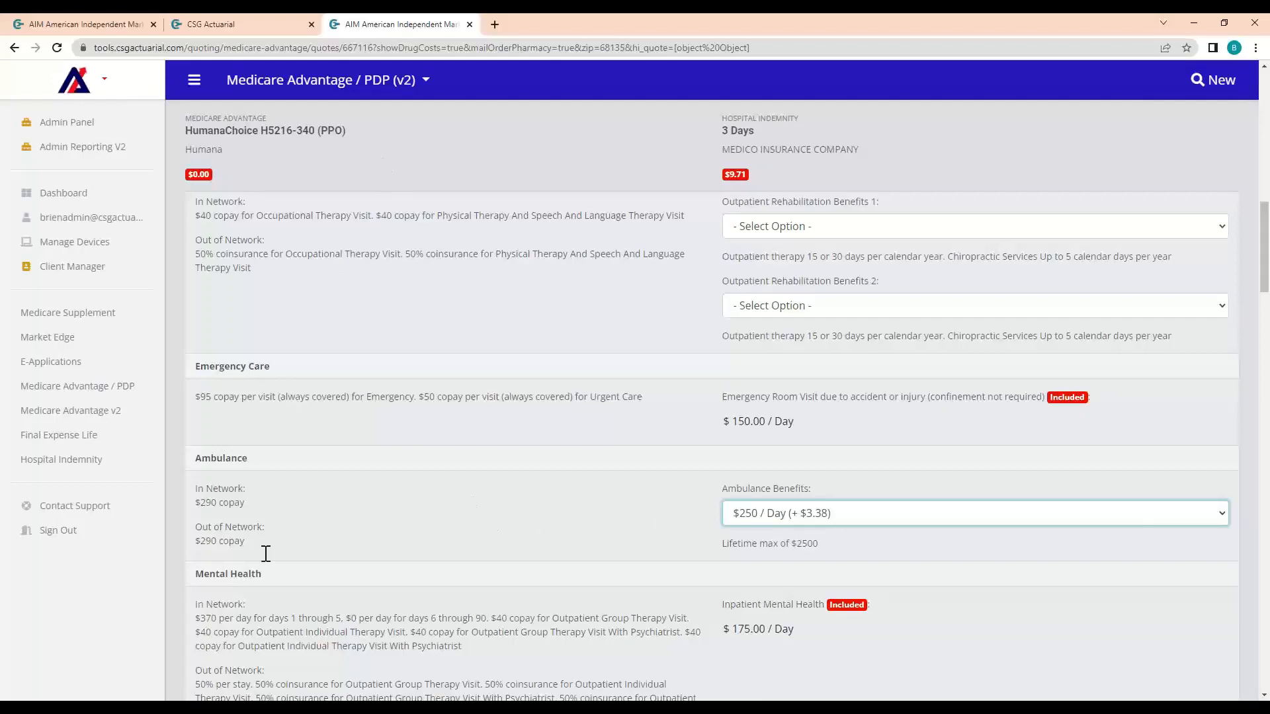
Step: Check the Medico 3 Days hospital indemnity premium with the selected benefits beside the HumanaChoice plan's premium
scroll(368, 378, up, 6)
scroll(887, 241, up, 6)
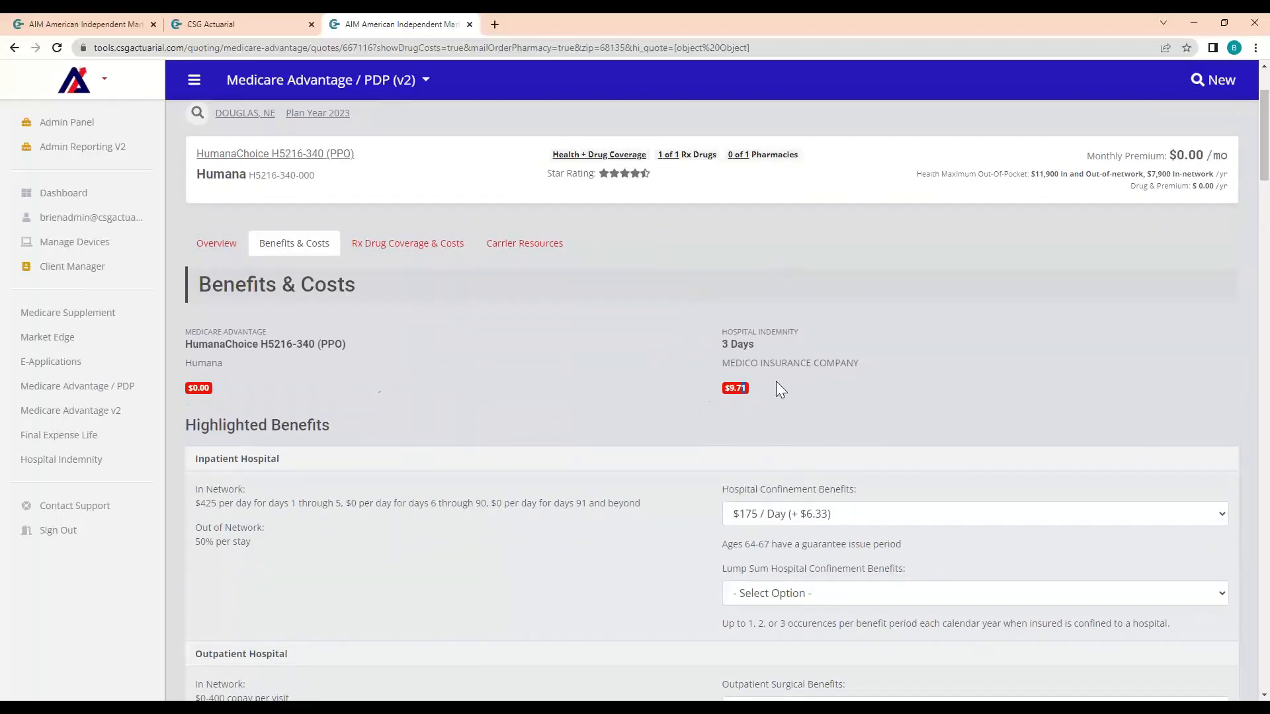
drag(772, 384, 722, 327)
click(553, 401)
scroll(562, 400, up, 1)
scroll(561, 399, up, 2)
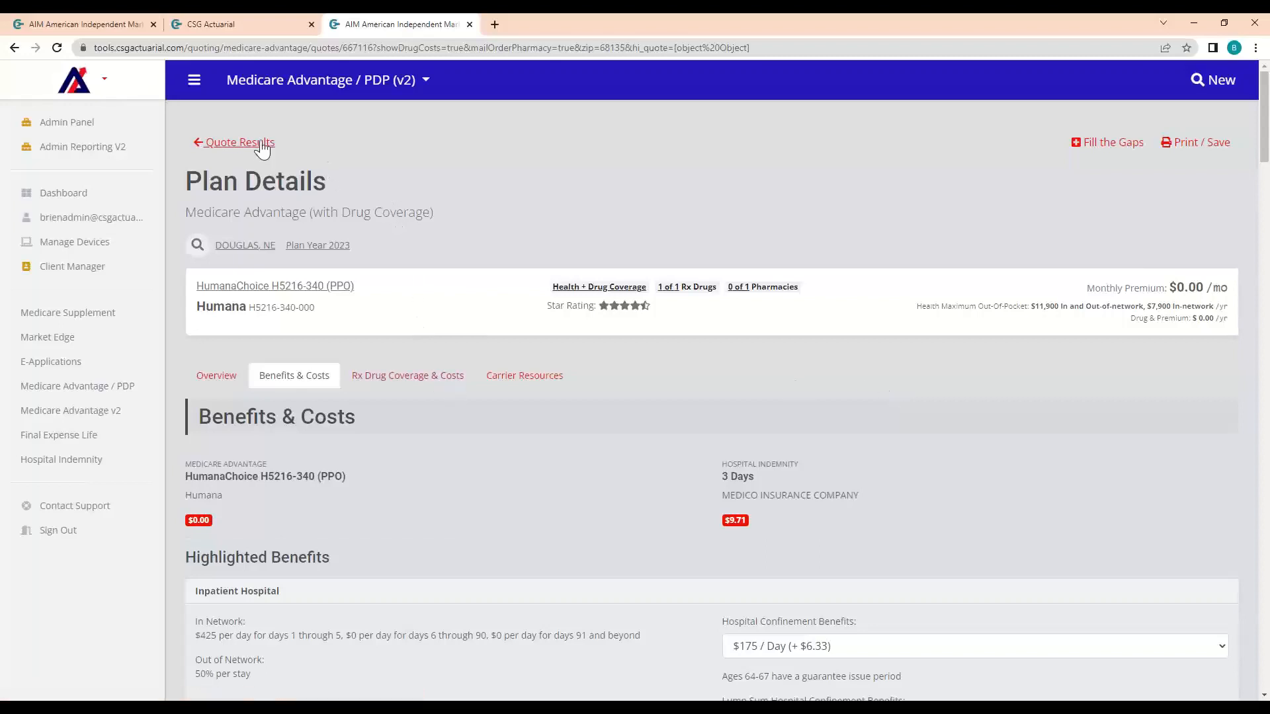
Step: Run a standalone Hospital Indemnity quote from the dashboard for ZIP 68135, age 65, Female, Non-Tobacco, sorted by Price
click(321, 79)
click(258, 116)
scroll(574, 244, down, 2)
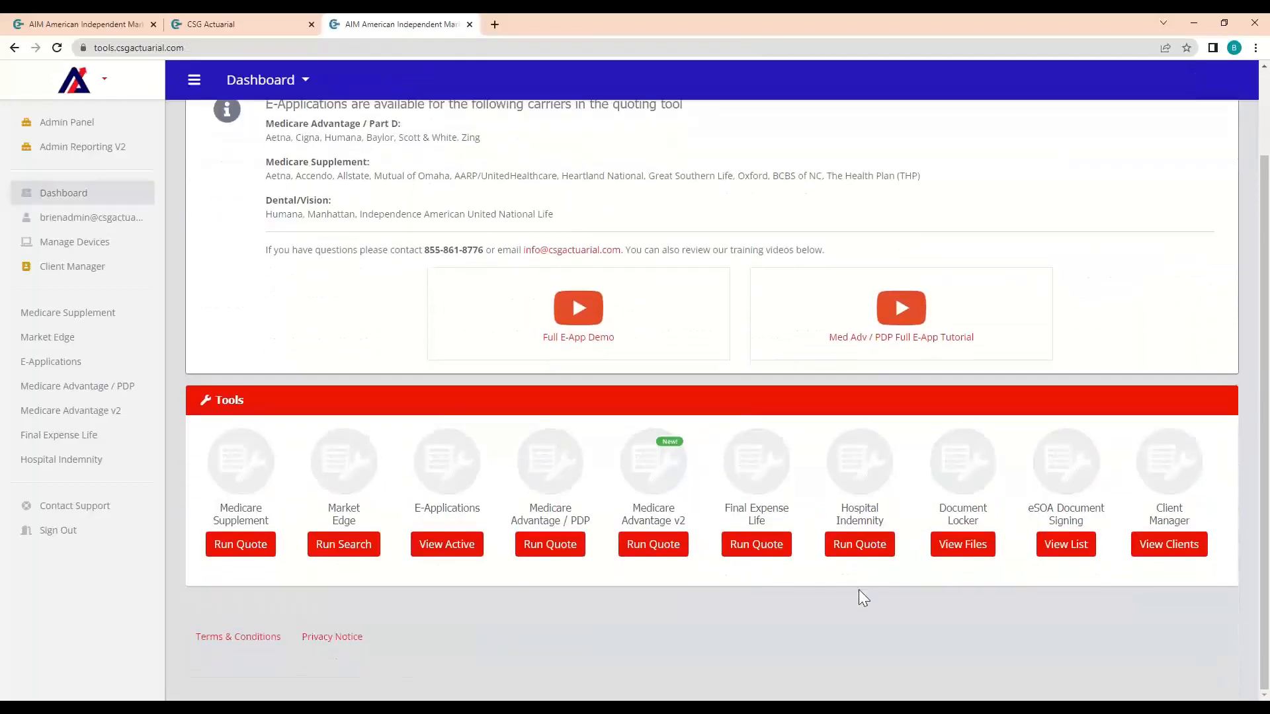
click(863, 551)
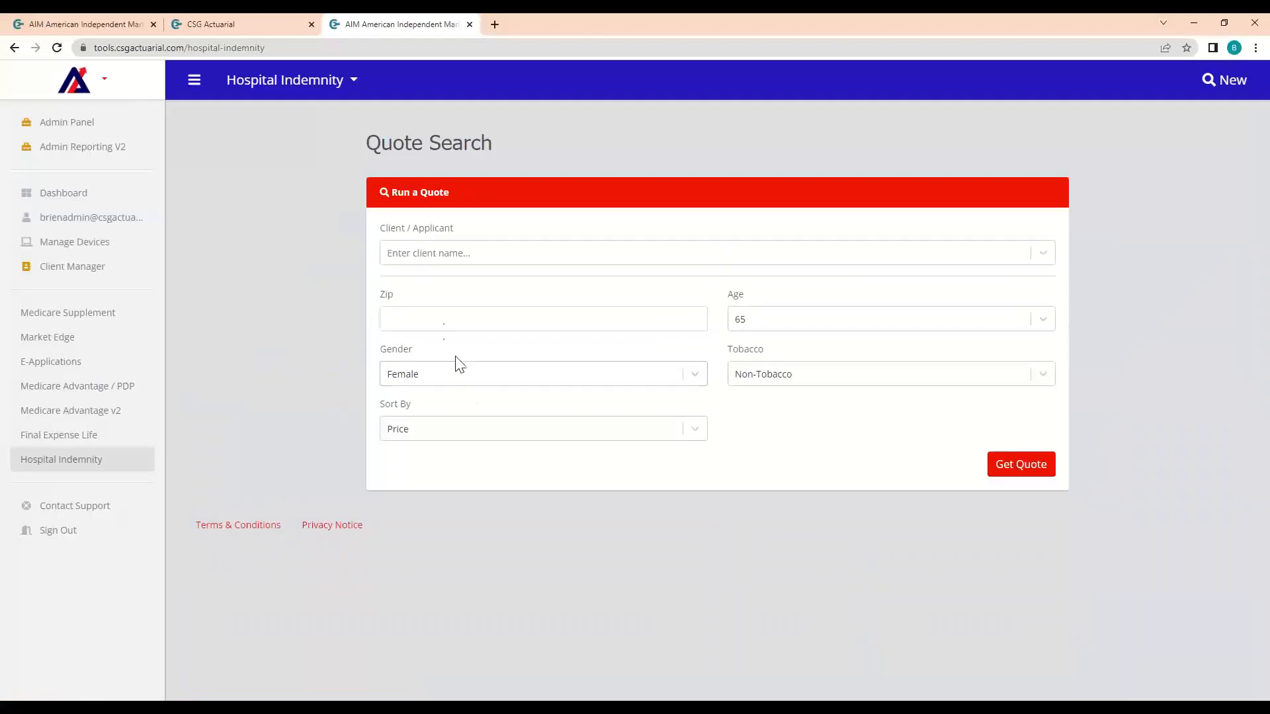
click(442, 322)
text(68135)
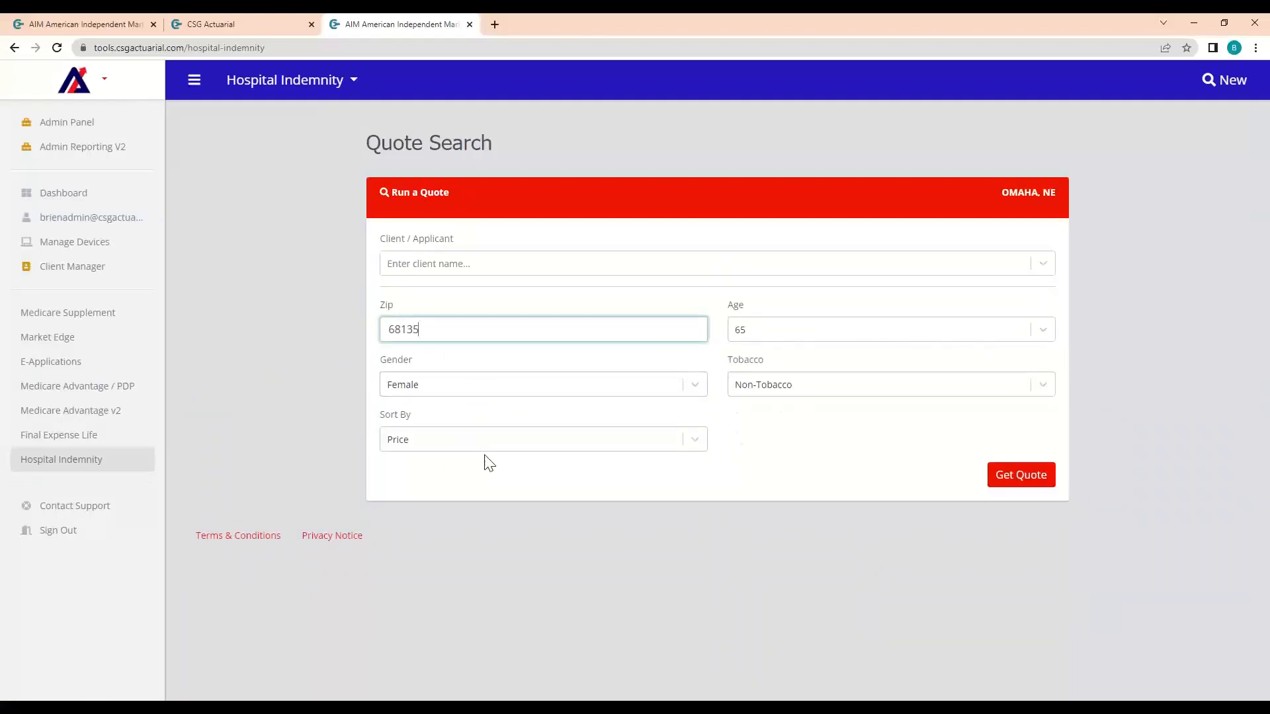
click(514, 482)
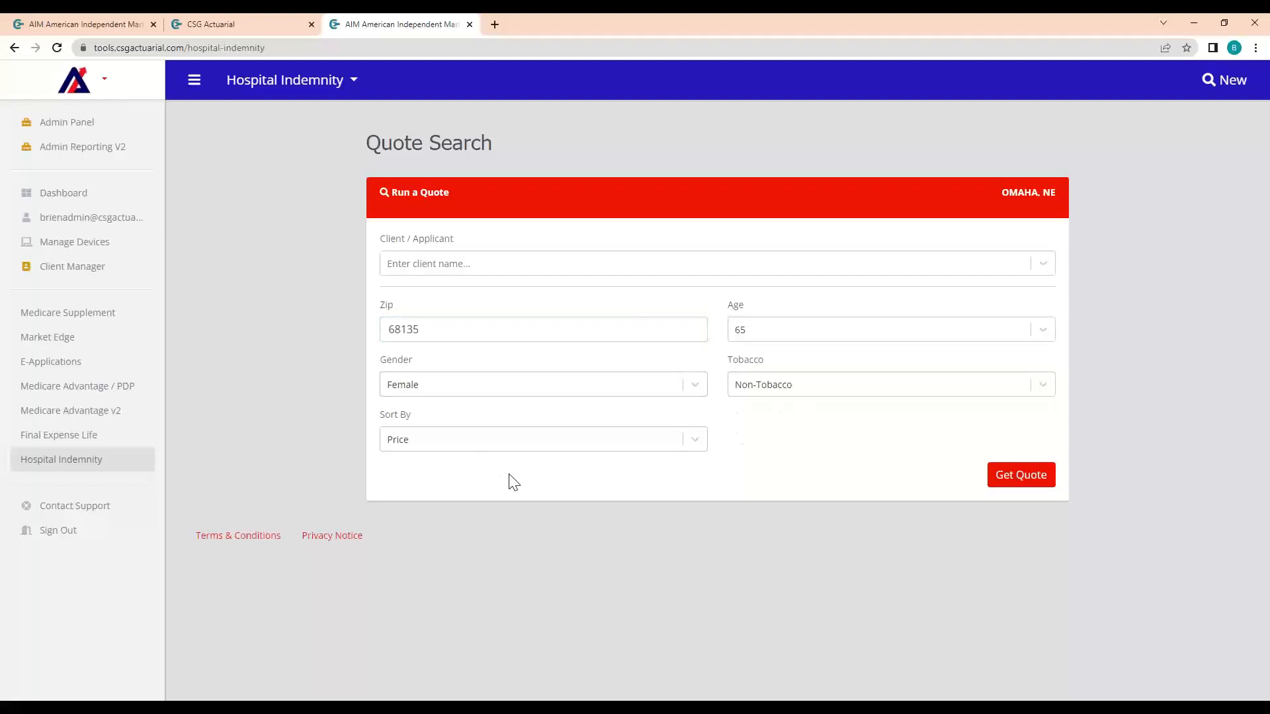
click(999, 483)
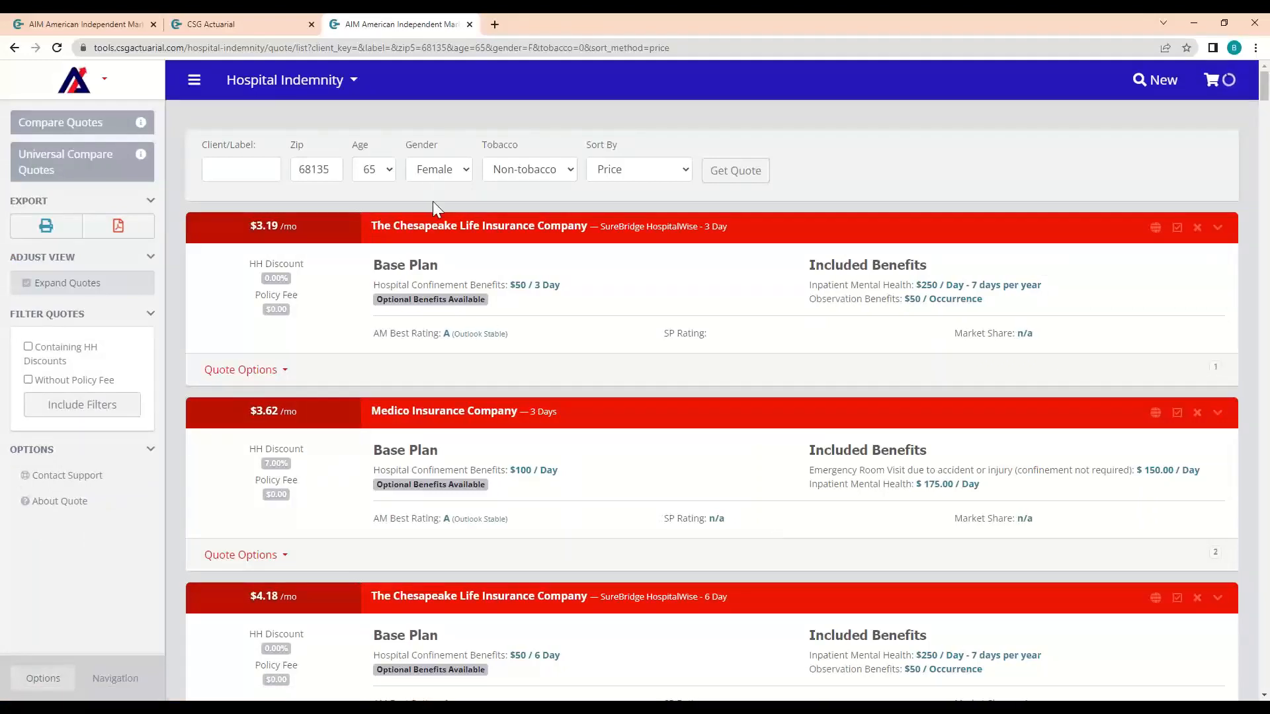
Step: Review the base plan's confinement benefit and the included benefits of the Chesapeake Life SureBridge HospitalWise - 3 Day quote
triple_click(424, 271)
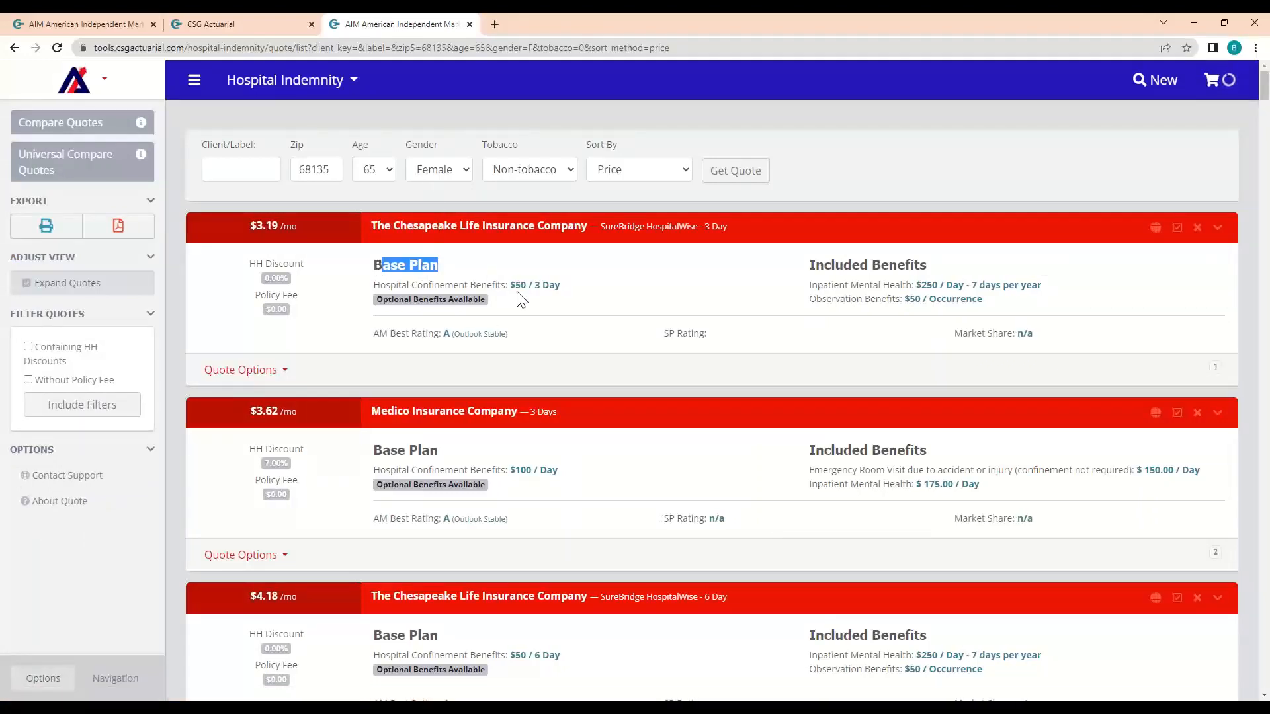
drag(511, 285, 563, 289)
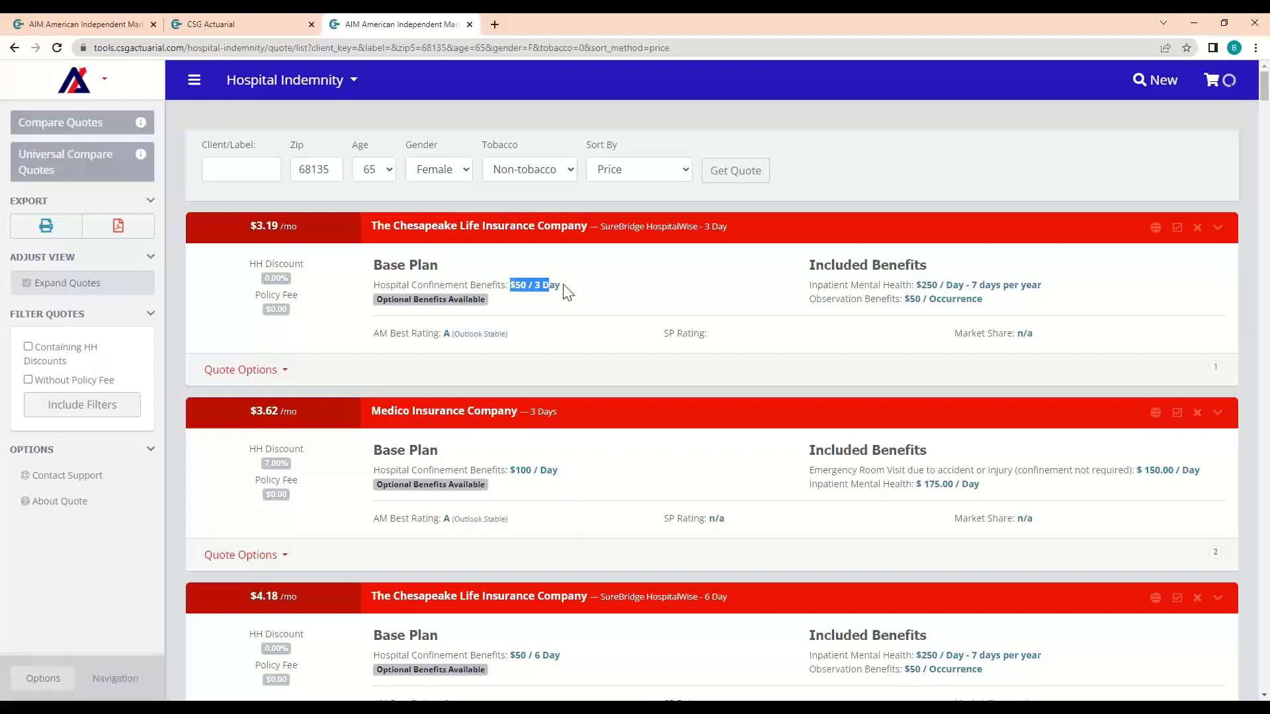
click(513, 301)
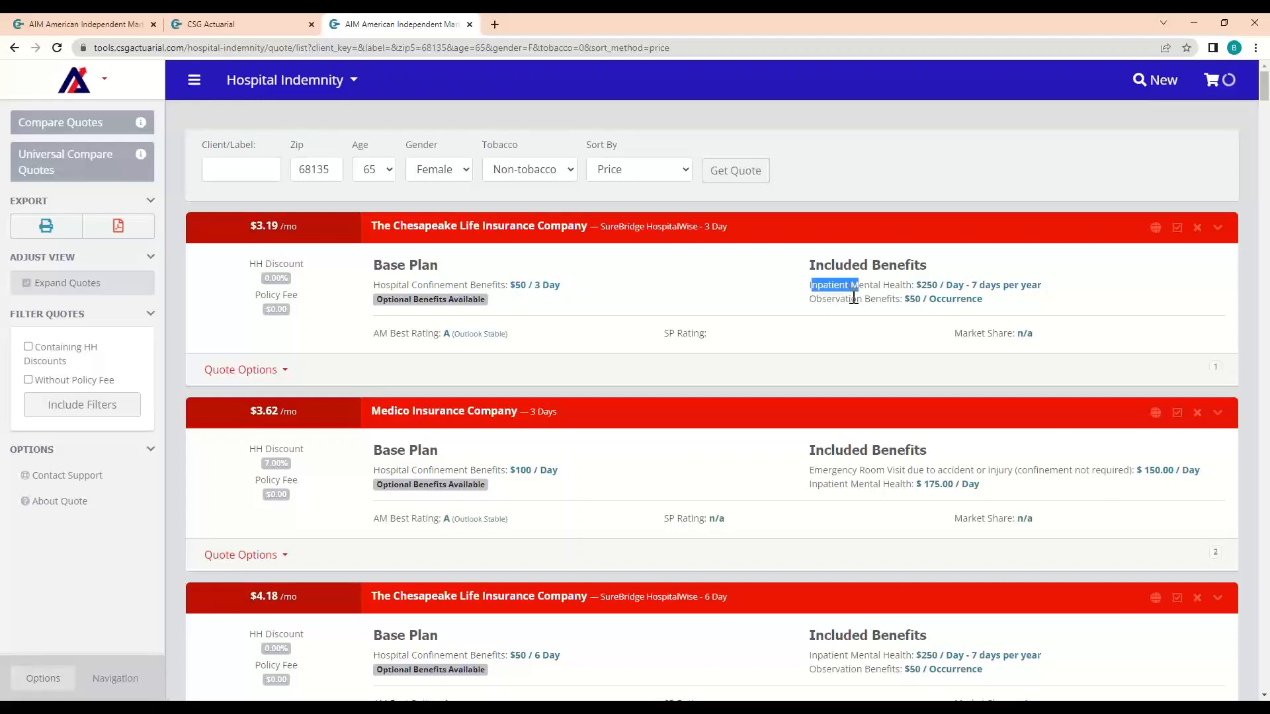
drag(818, 302, 910, 311)
click(911, 310)
Step: Open the SureBridge HospitalWise - 3 Day plan details and set the hospital confinement benefit to $400 / 3 Day
click(249, 370)
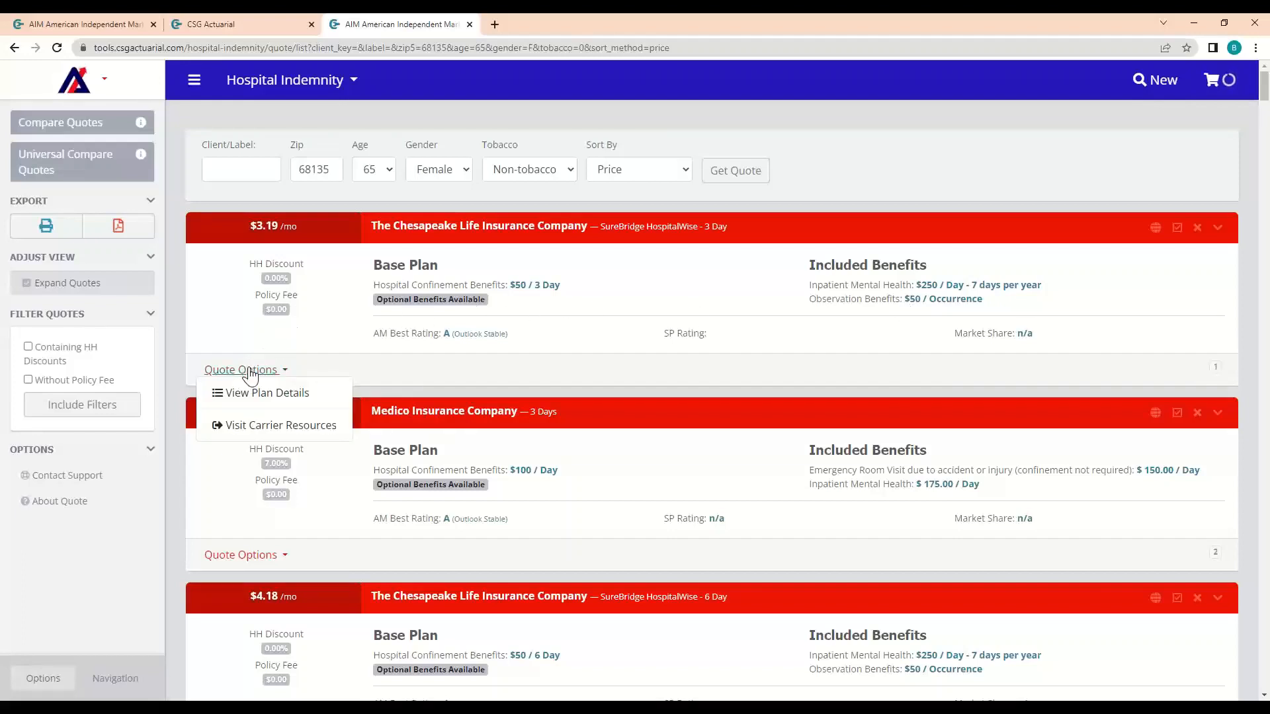
click(275, 399)
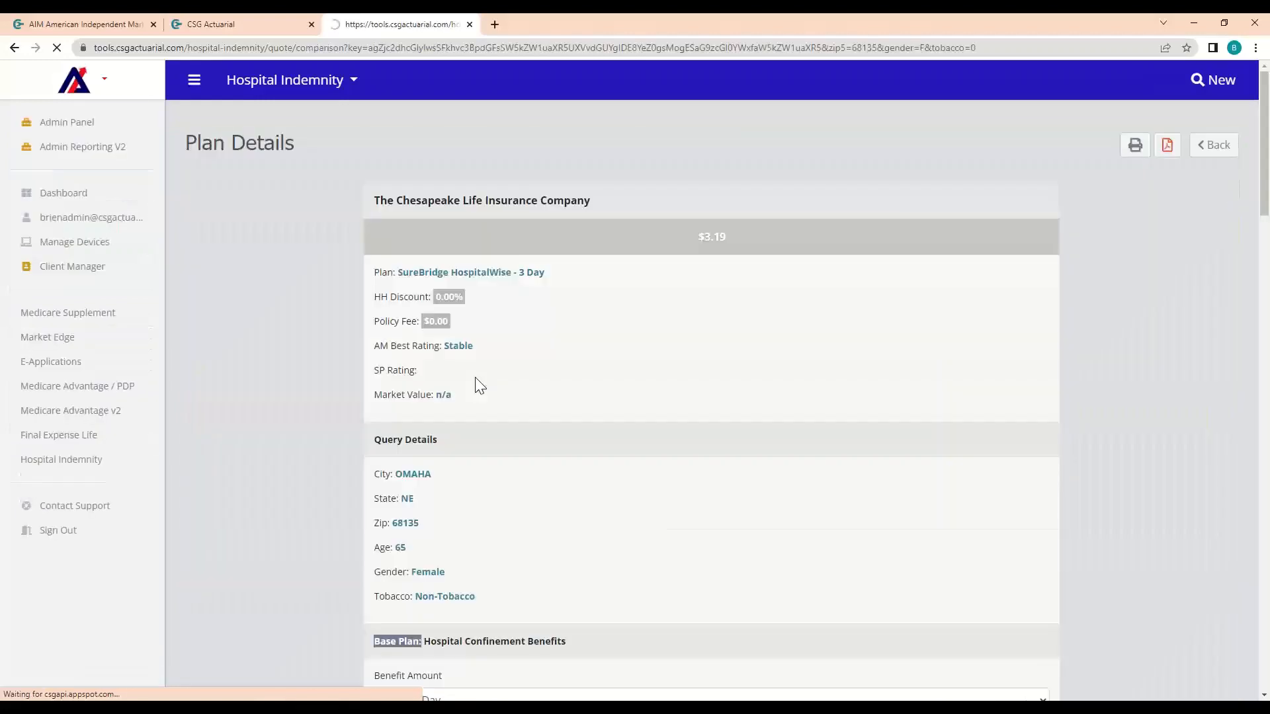
scroll(471, 386, down, 5)
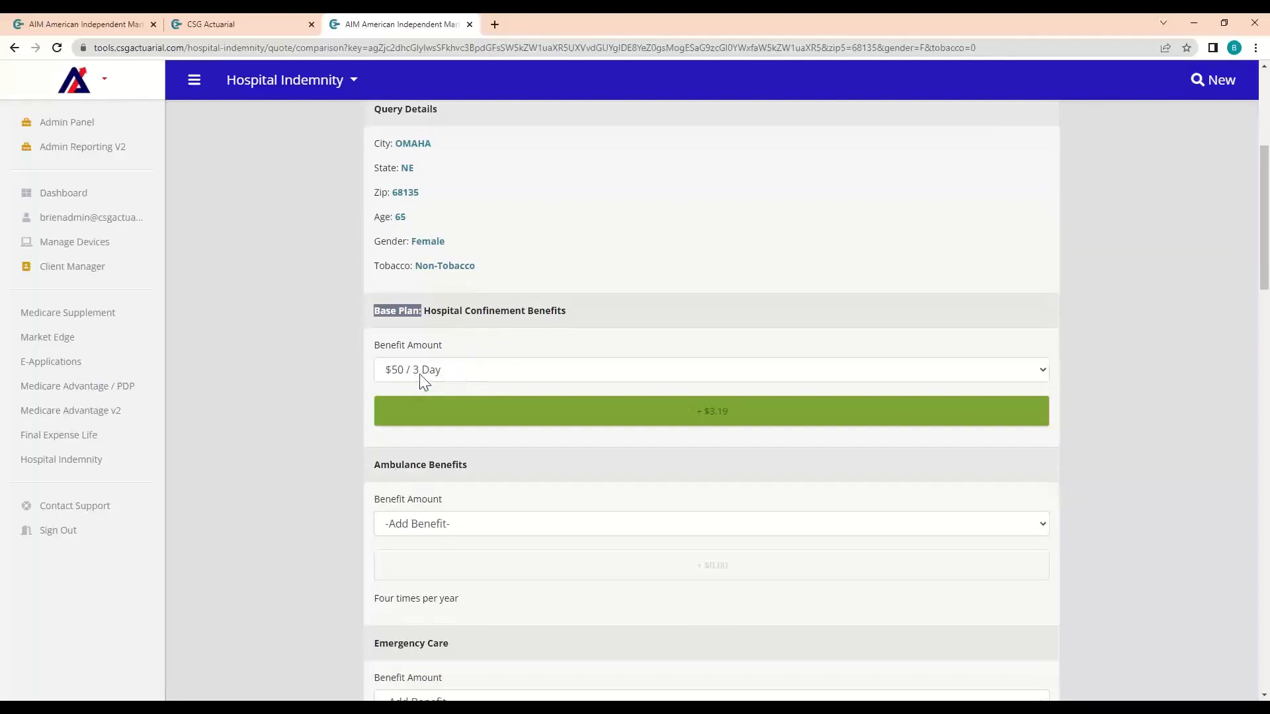
click(421, 376)
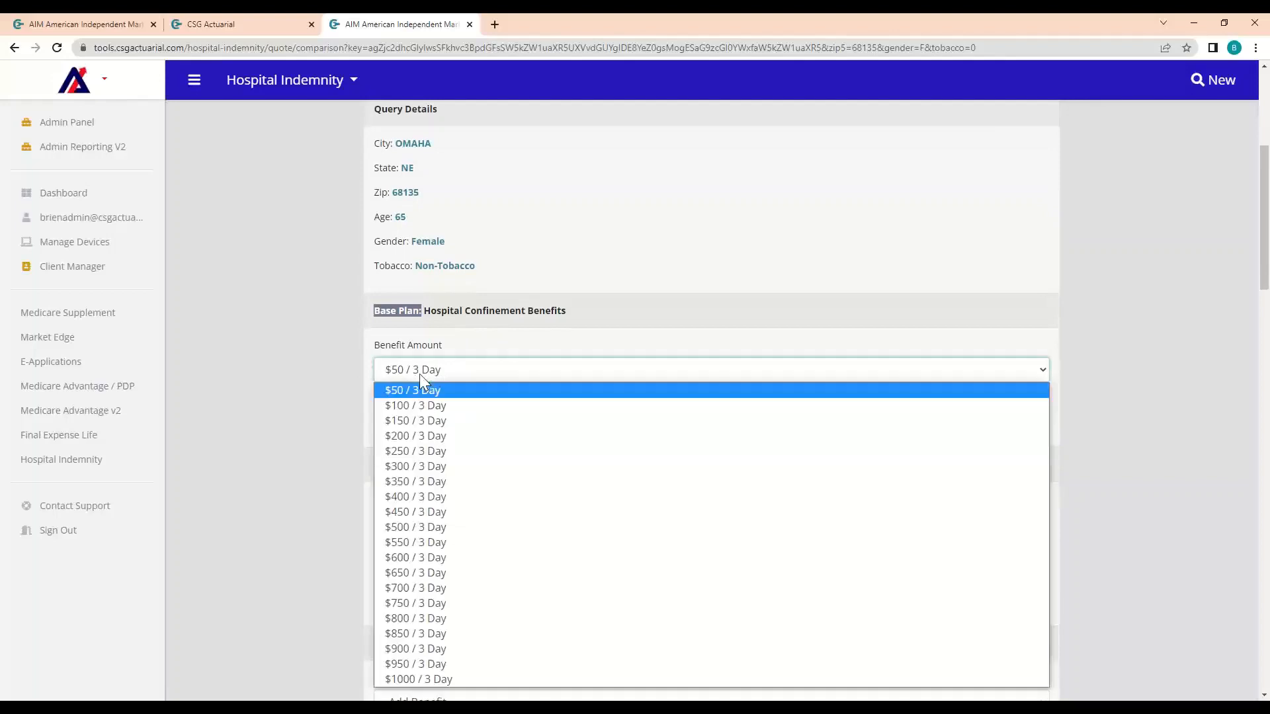
click(427, 482)
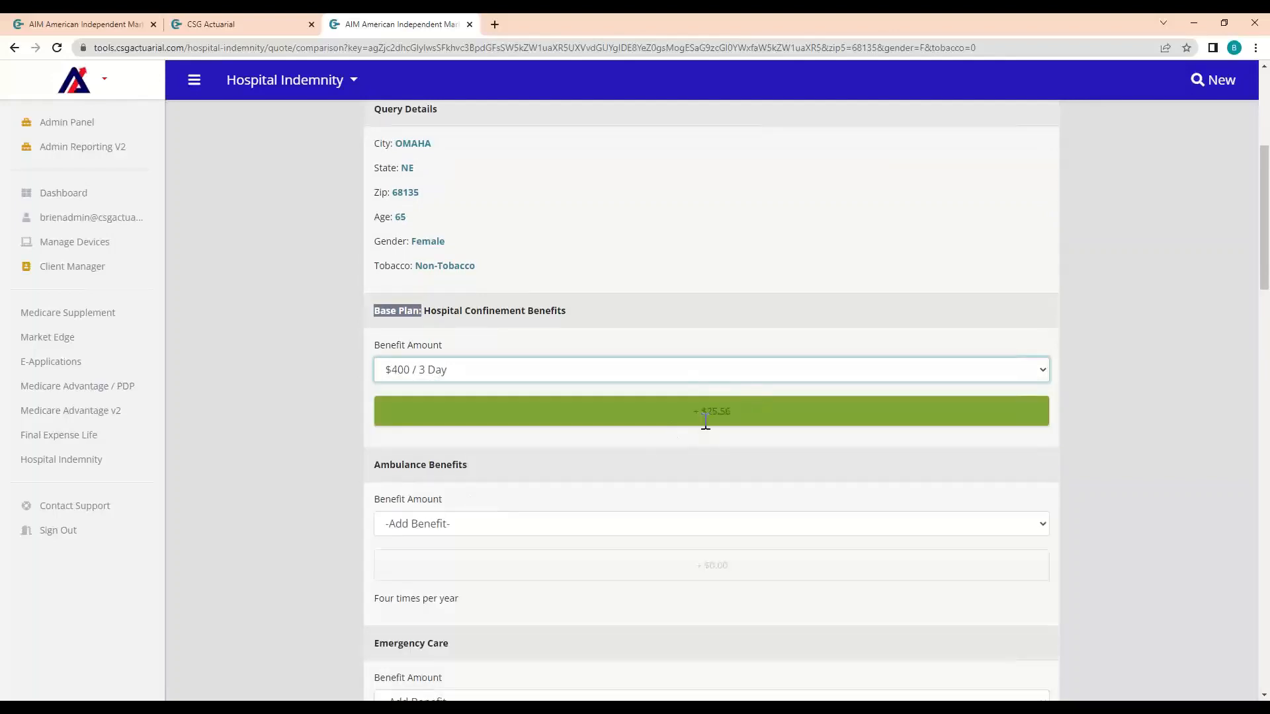
Step: Add an ambulance benefit of $200 / Occurrence to the SureBridge plan and check its total premium
scroll(569, 426, down, 3)
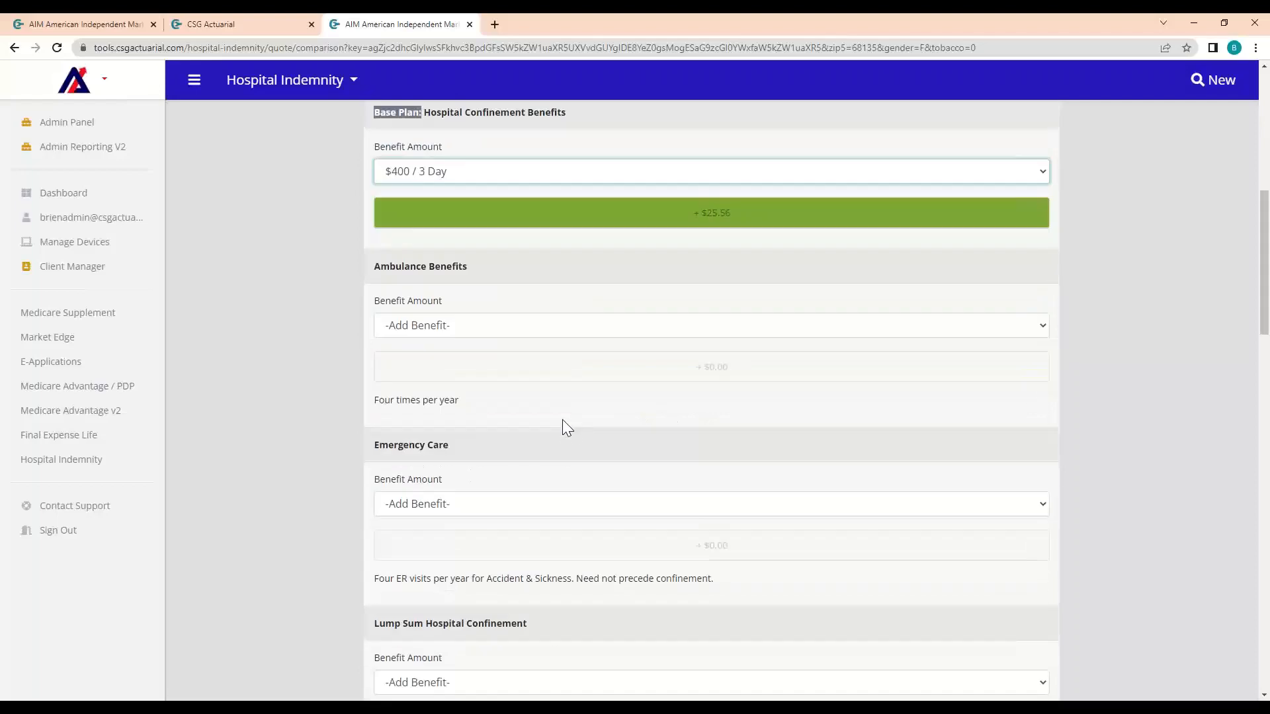
click(425, 328)
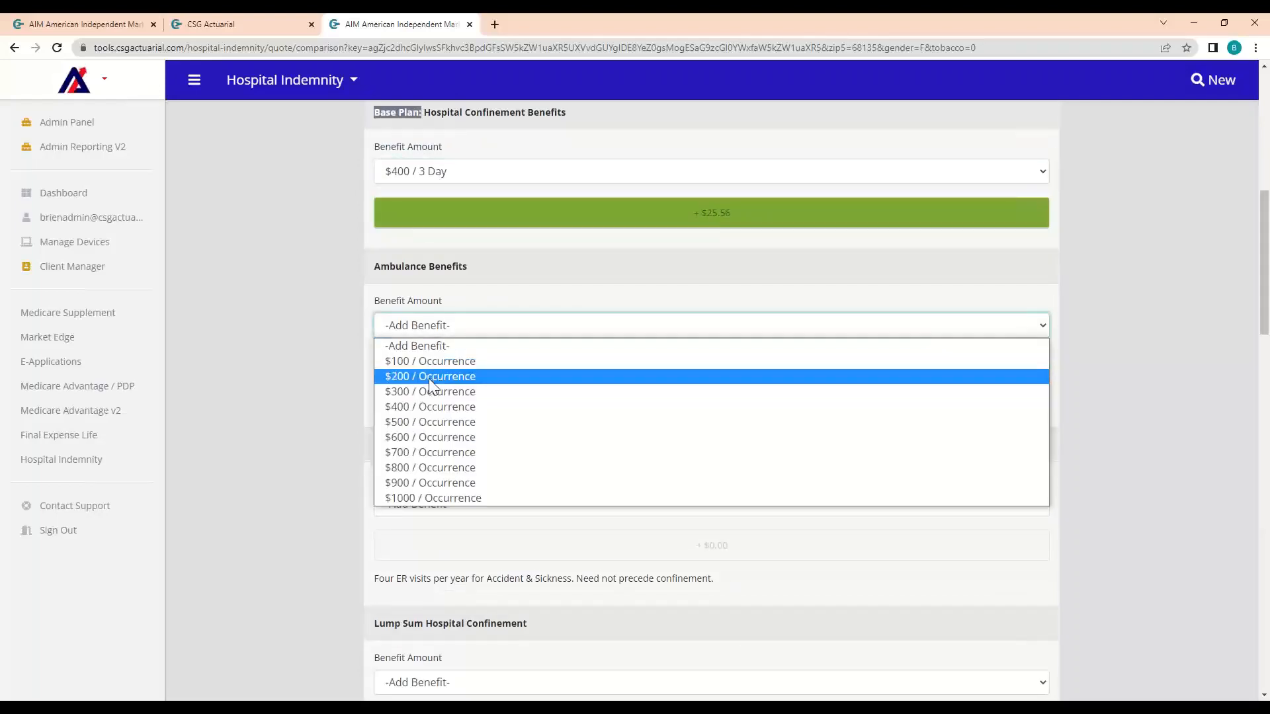
click(429, 377)
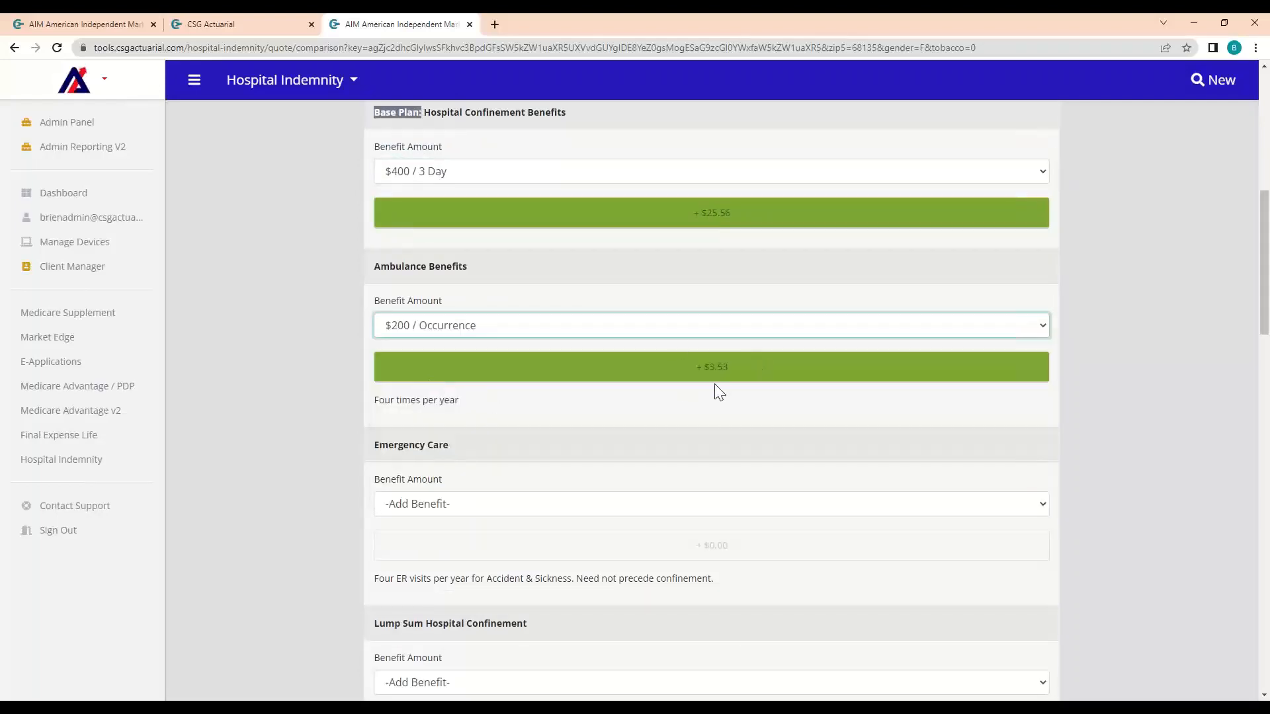
scroll(700, 412, up, 5)
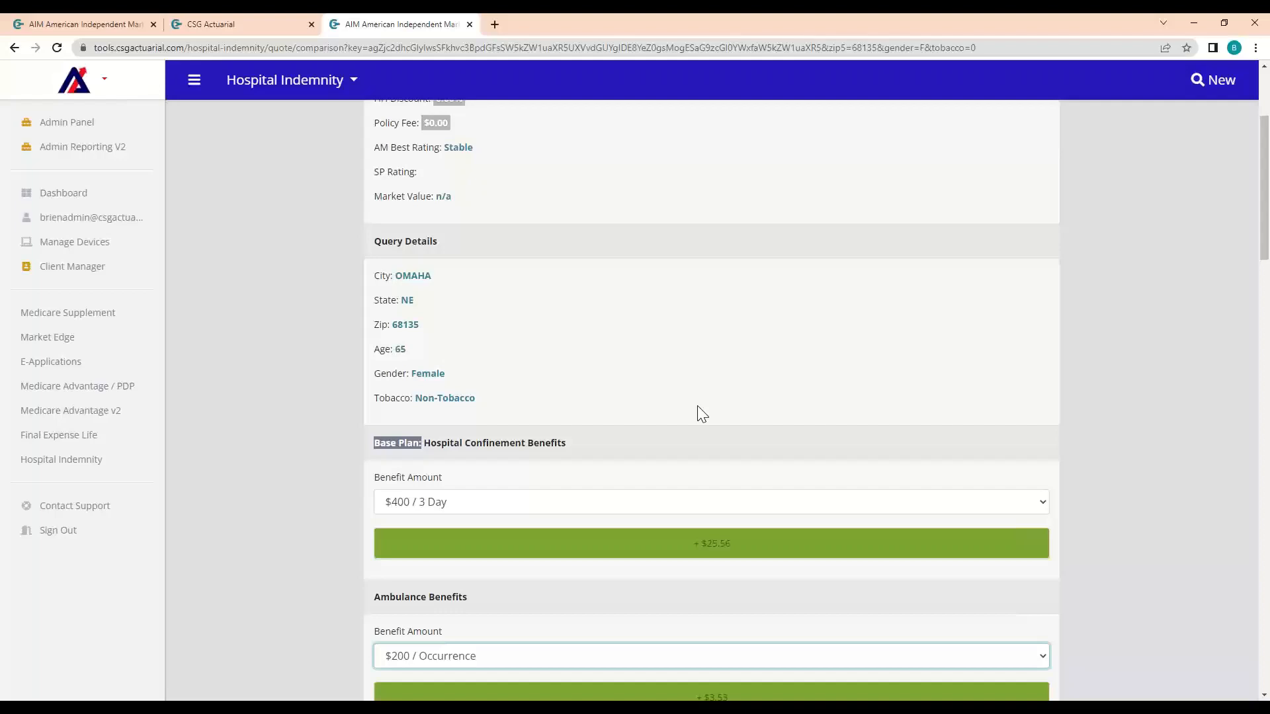
scroll(593, 413, up, 3)
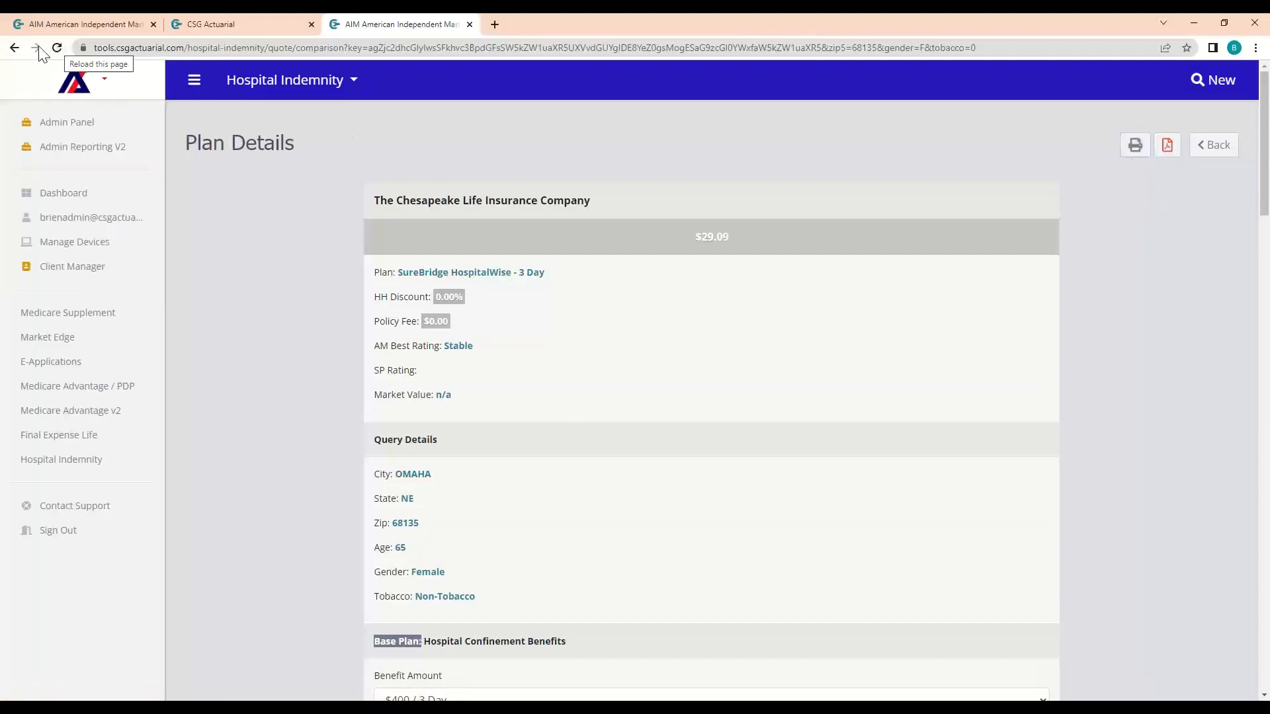
Step: Return to the Hospital Indemnity quote results and toggle the expanded quote view off and back on
click(15, 48)
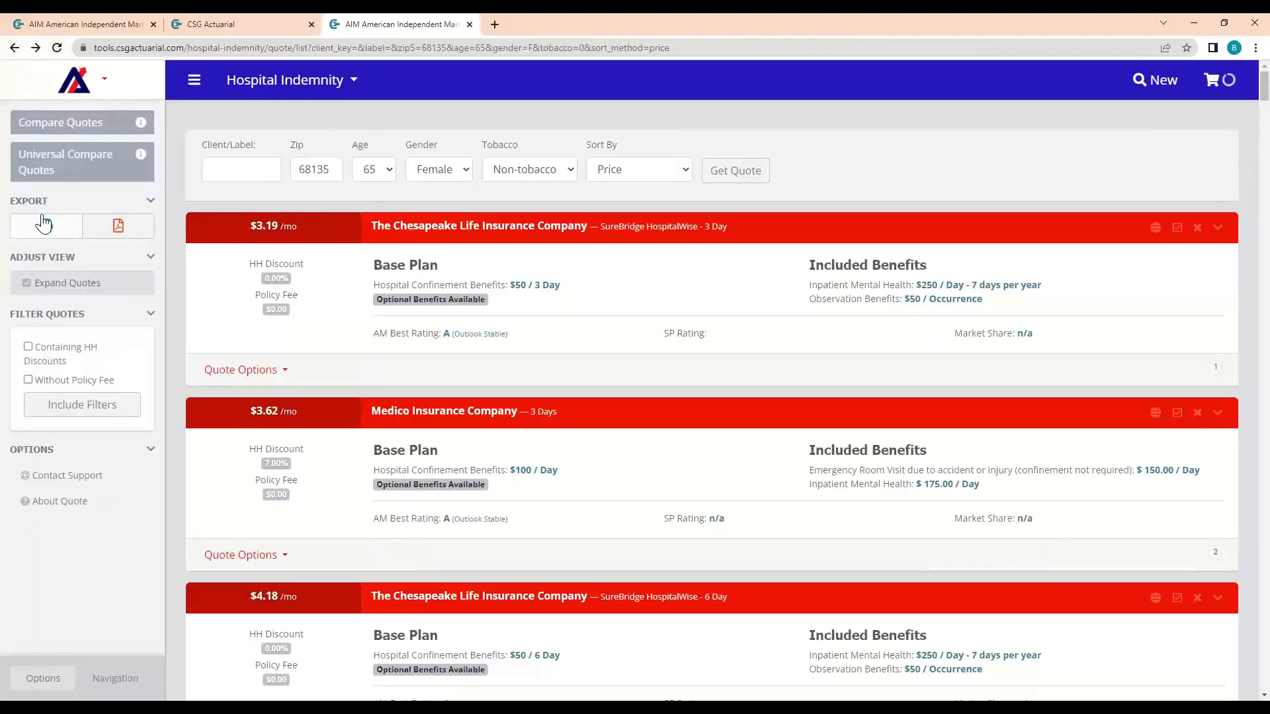
click(79, 283)
click(80, 284)
Step: Start a Final Expense Life quote from the dashboard and enter ZIP code 68135
click(268, 83)
click(256, 116)
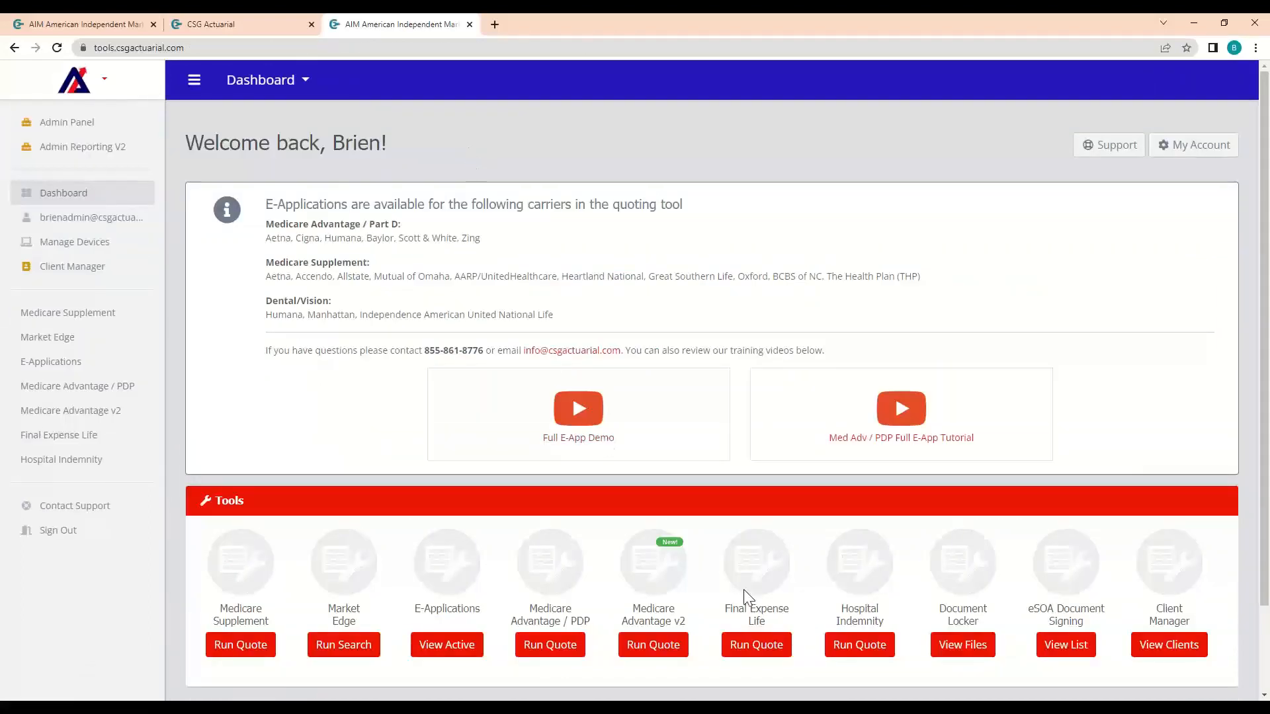
click(756, 645)
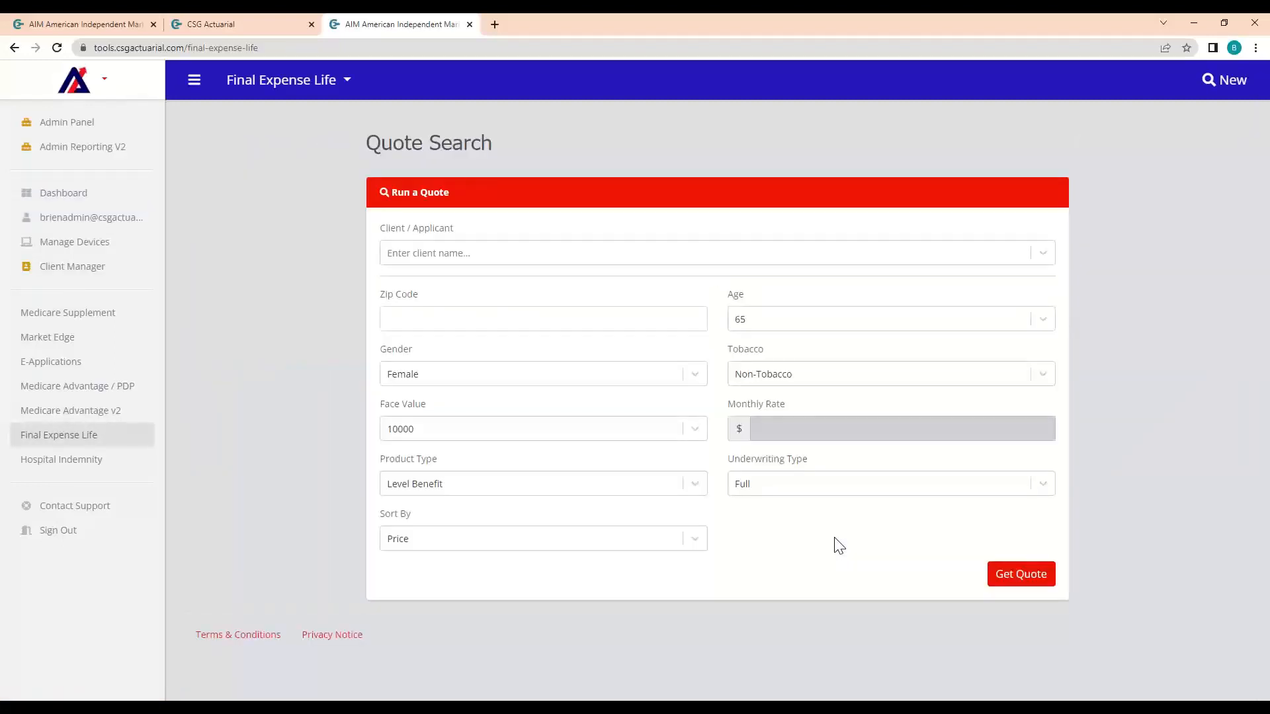
click(426, 321)
text(68135)
click(326, 338)
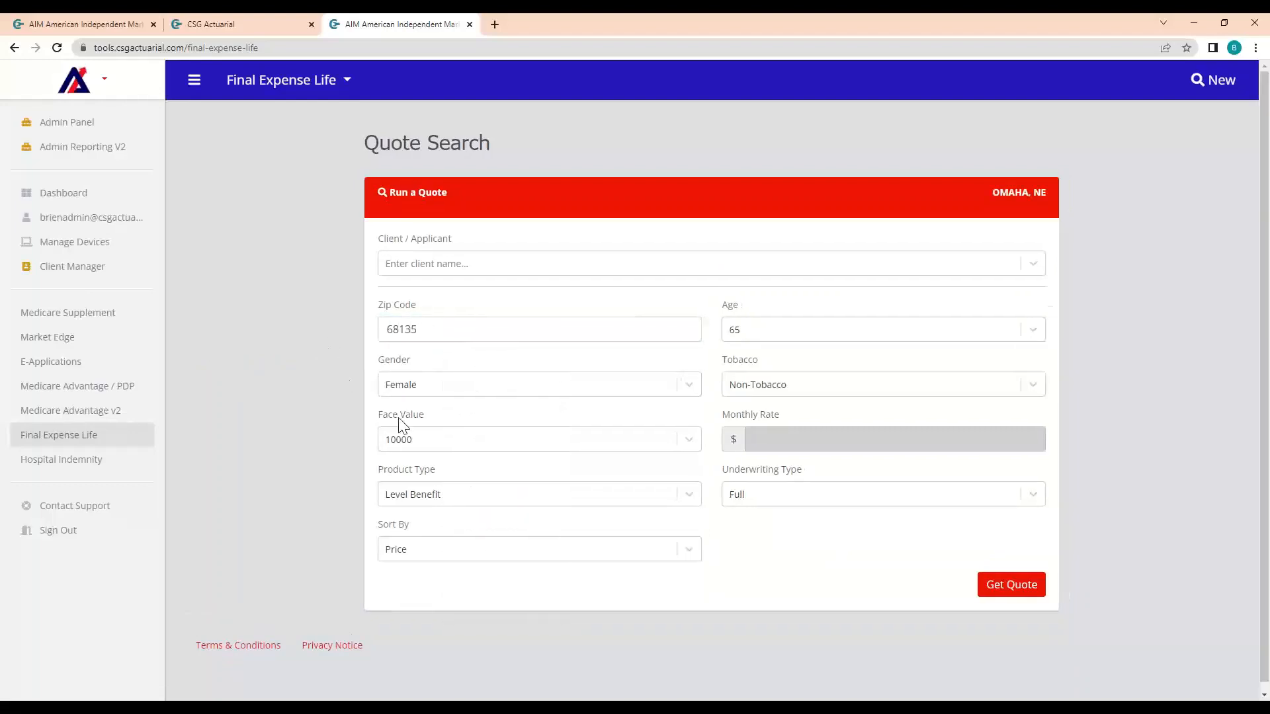
Step: Enter a monthly rate of $50.00 as the alternative quote basis, and switch back to the 10000 face value
click(419, 448)
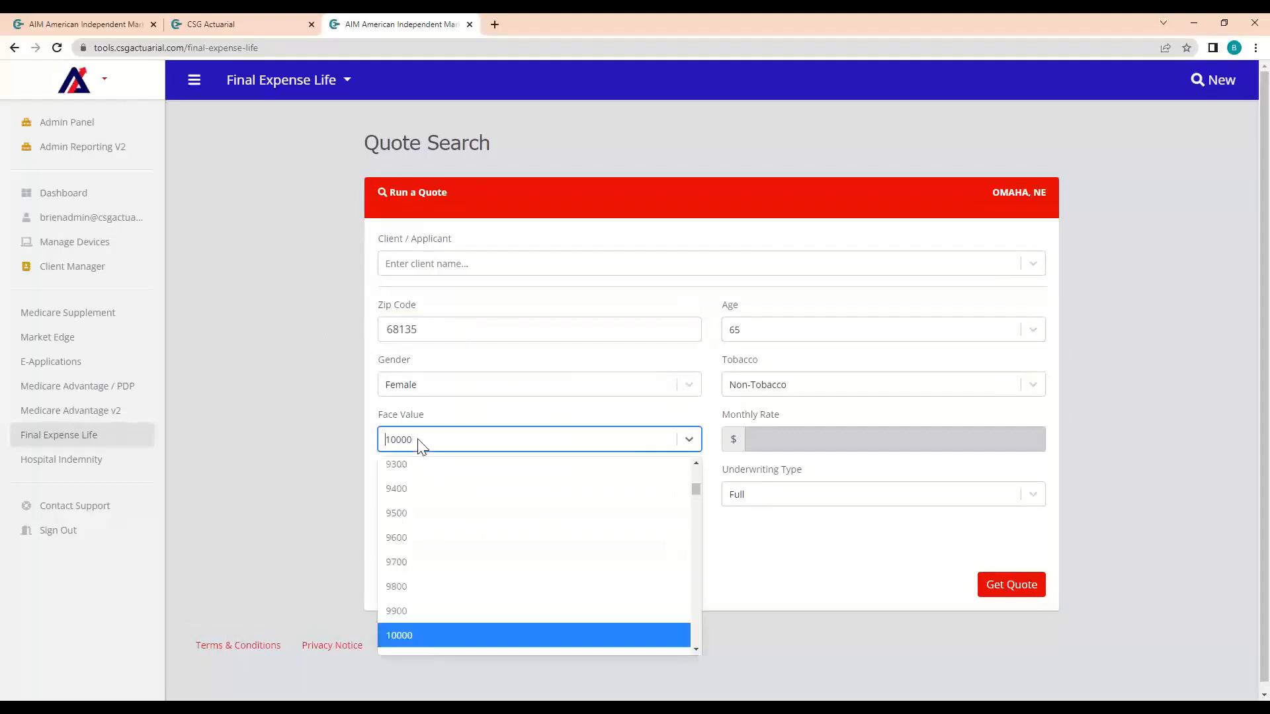
click(788, 441)
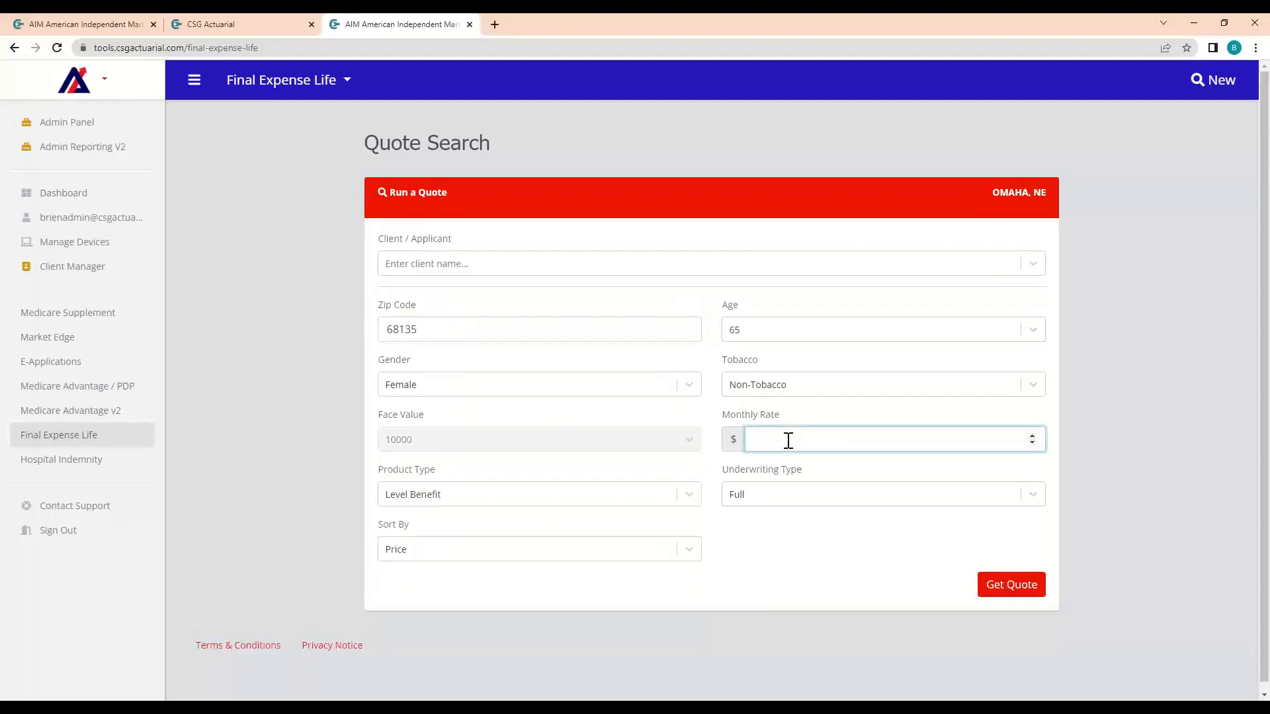
text(50.00)
click(485, 440)
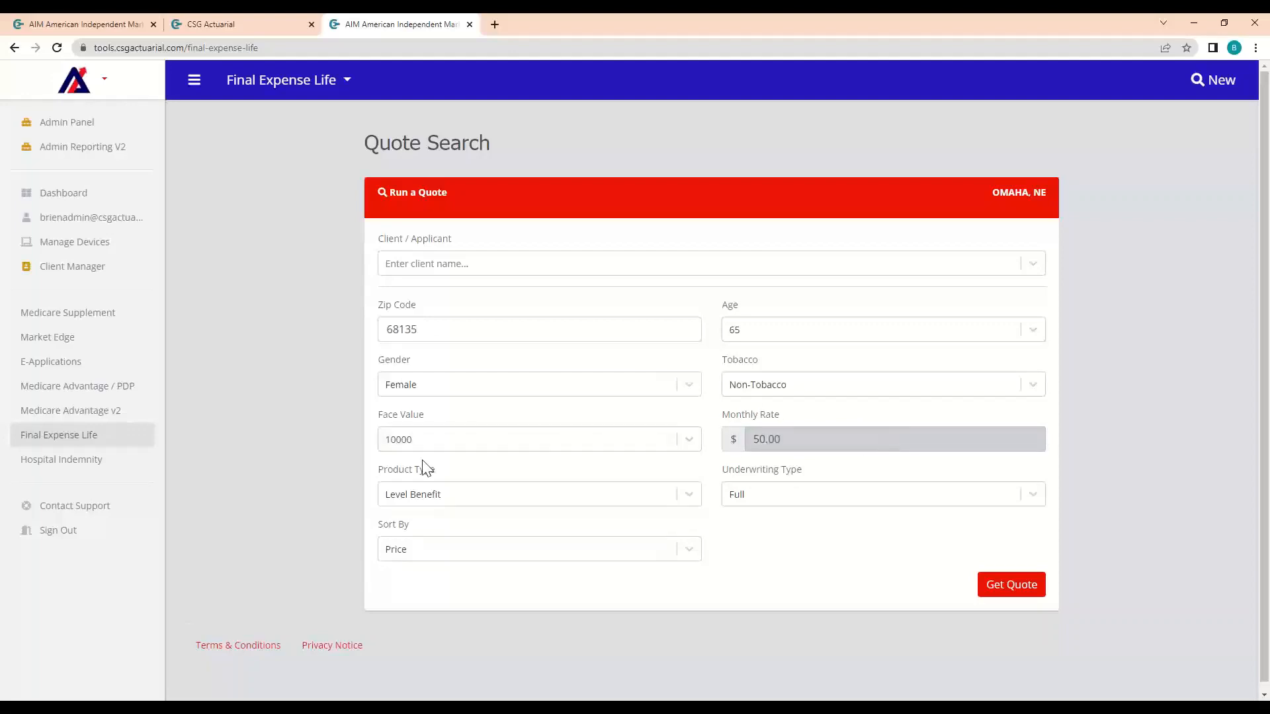
click(892, 432)
click(589, 449)
Step: Look through the available product types and underwriting types, keeping Level Benefit and Full
click(456, 499)
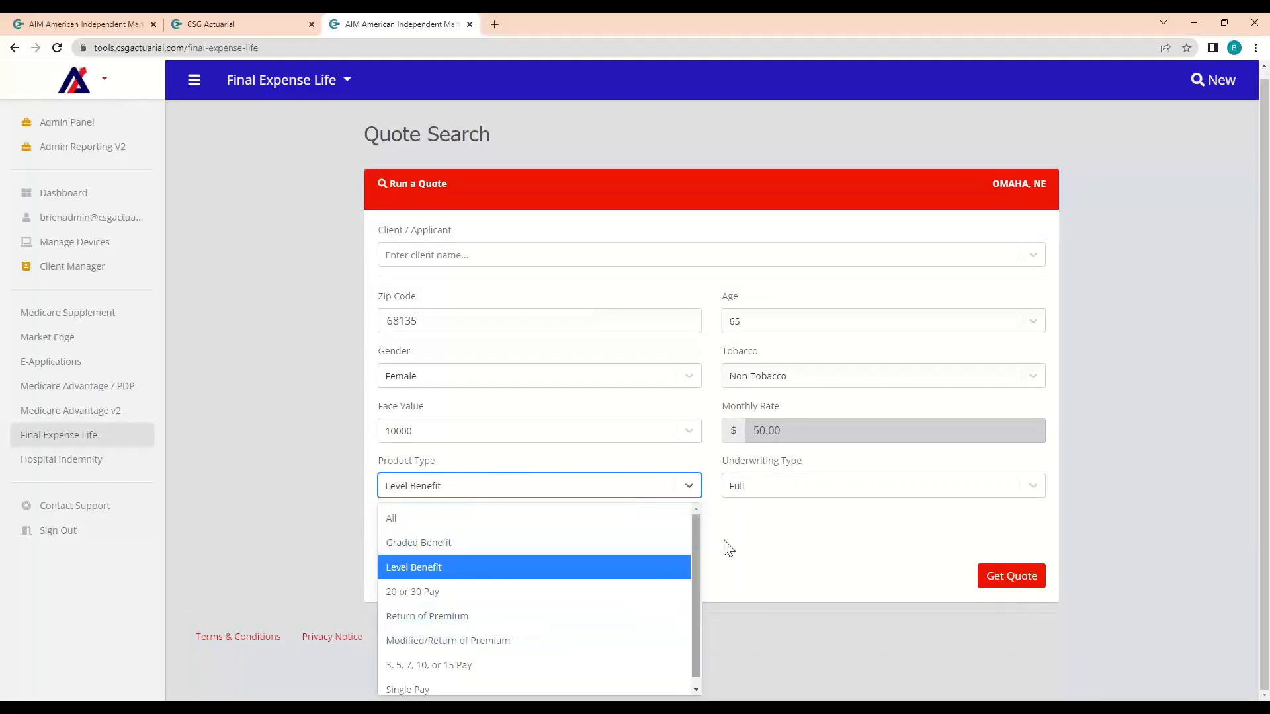
click(755, 496)
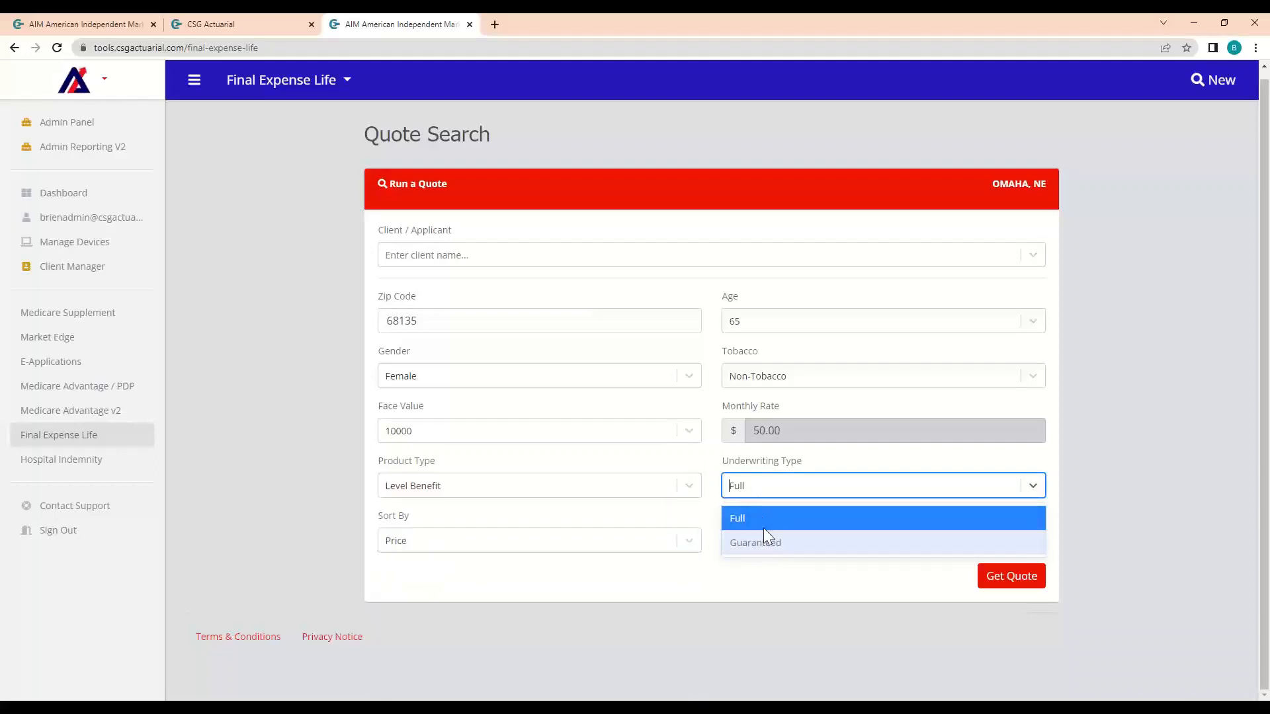
click(764, 586)
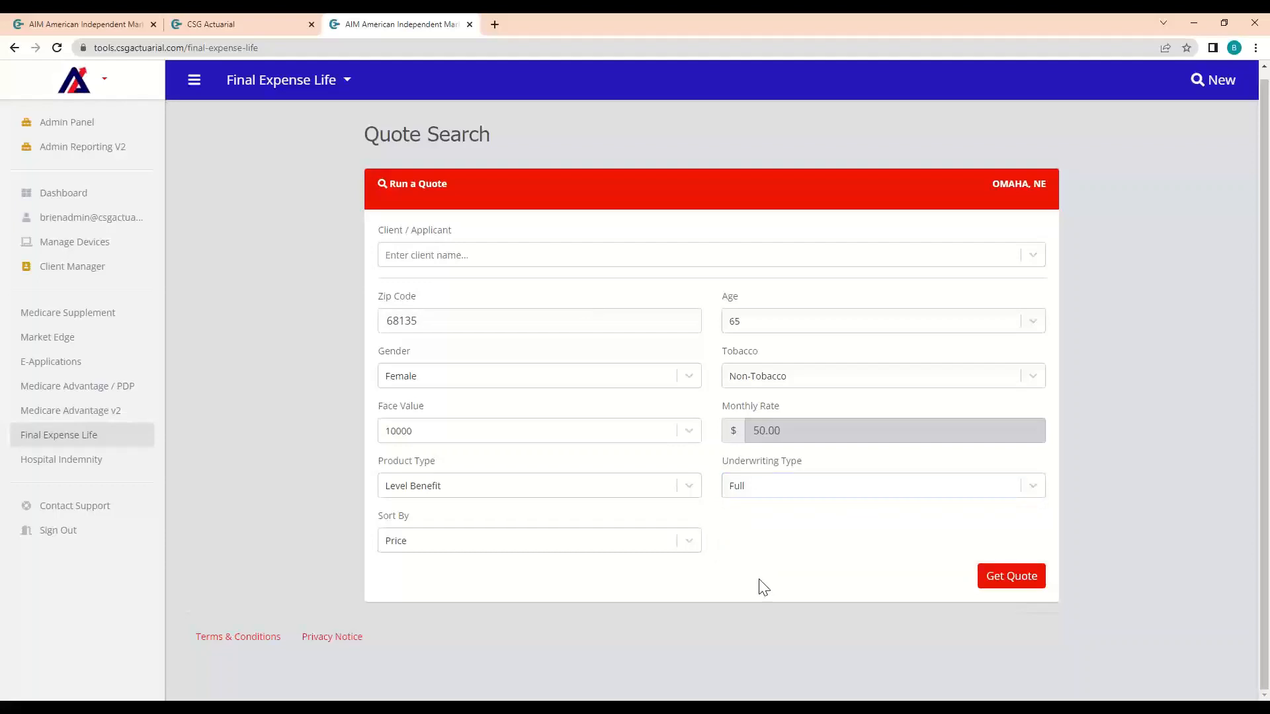
Step: Fill the quote form from a saved 66-year-old male client and get the Final Expense Life quotes
click(424, 258)
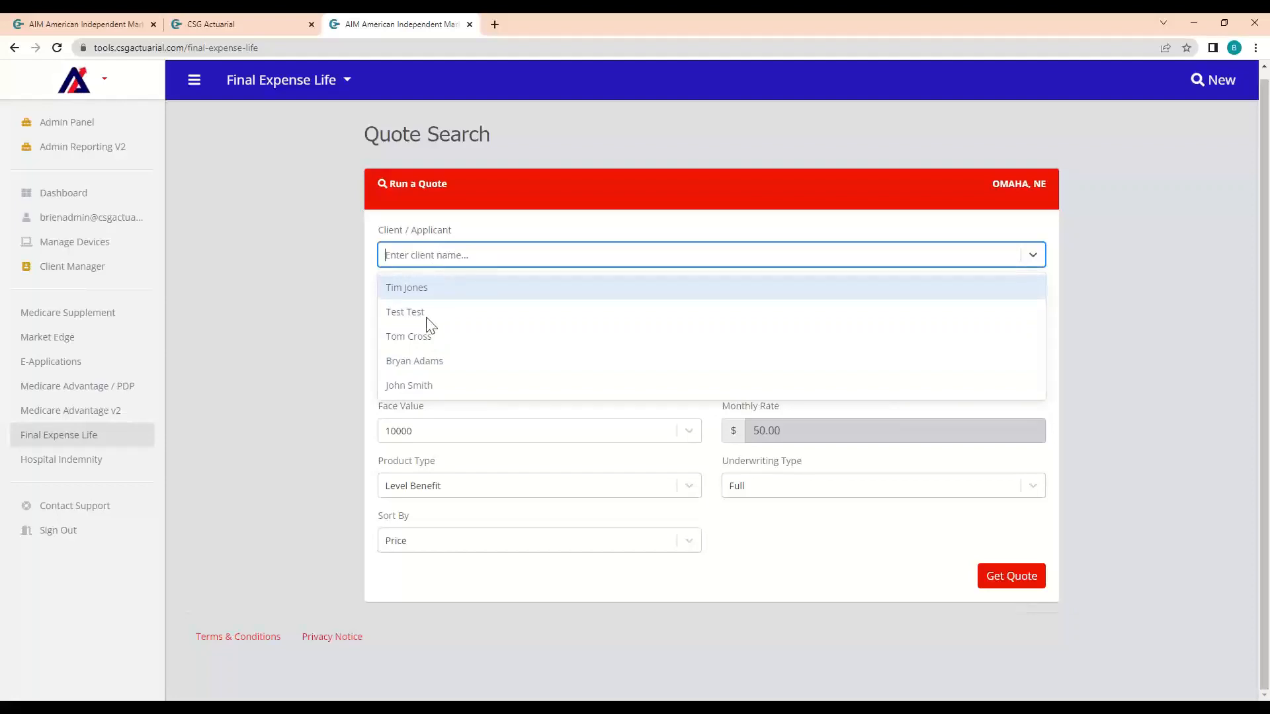
click(418, 339)
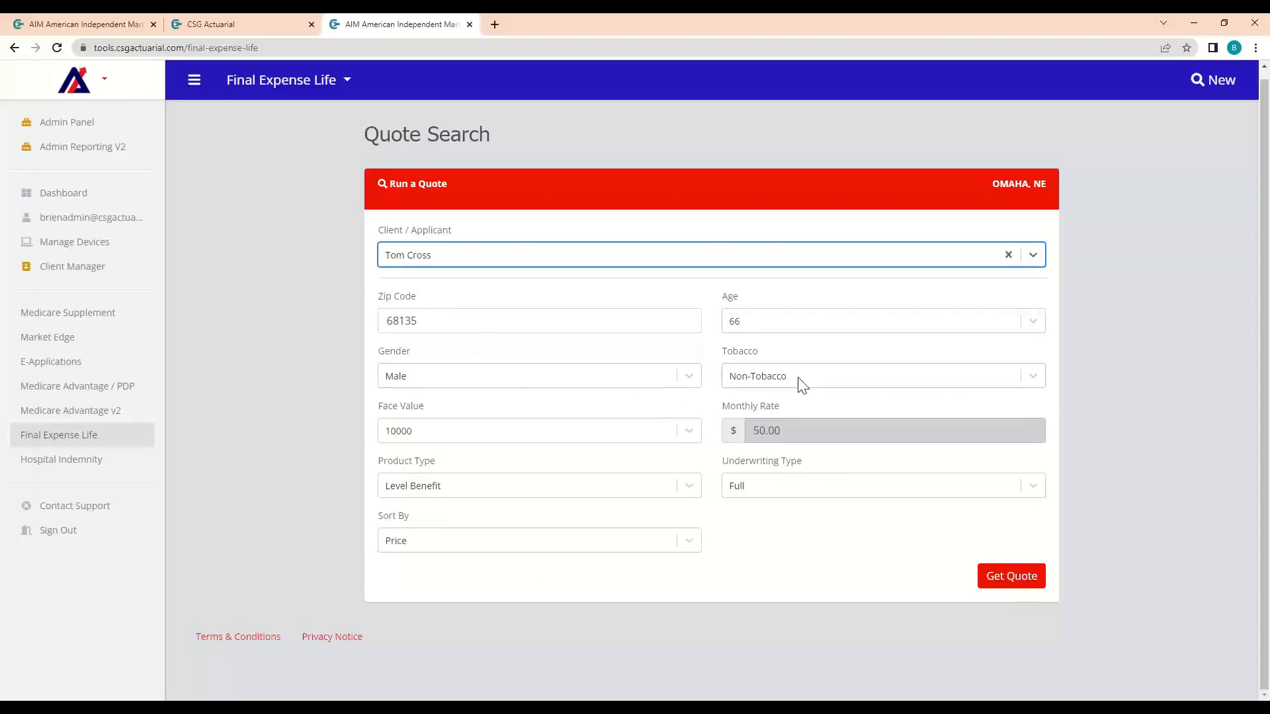
click(436, 268)
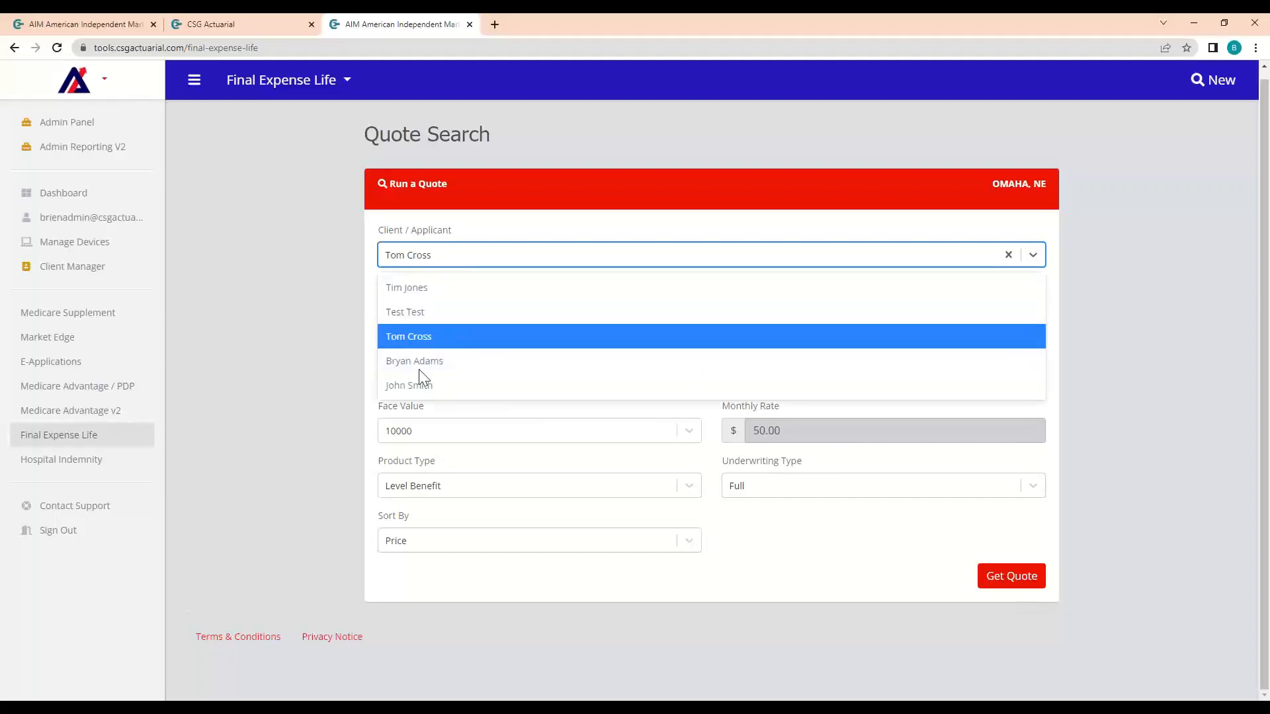
click(308, 330)
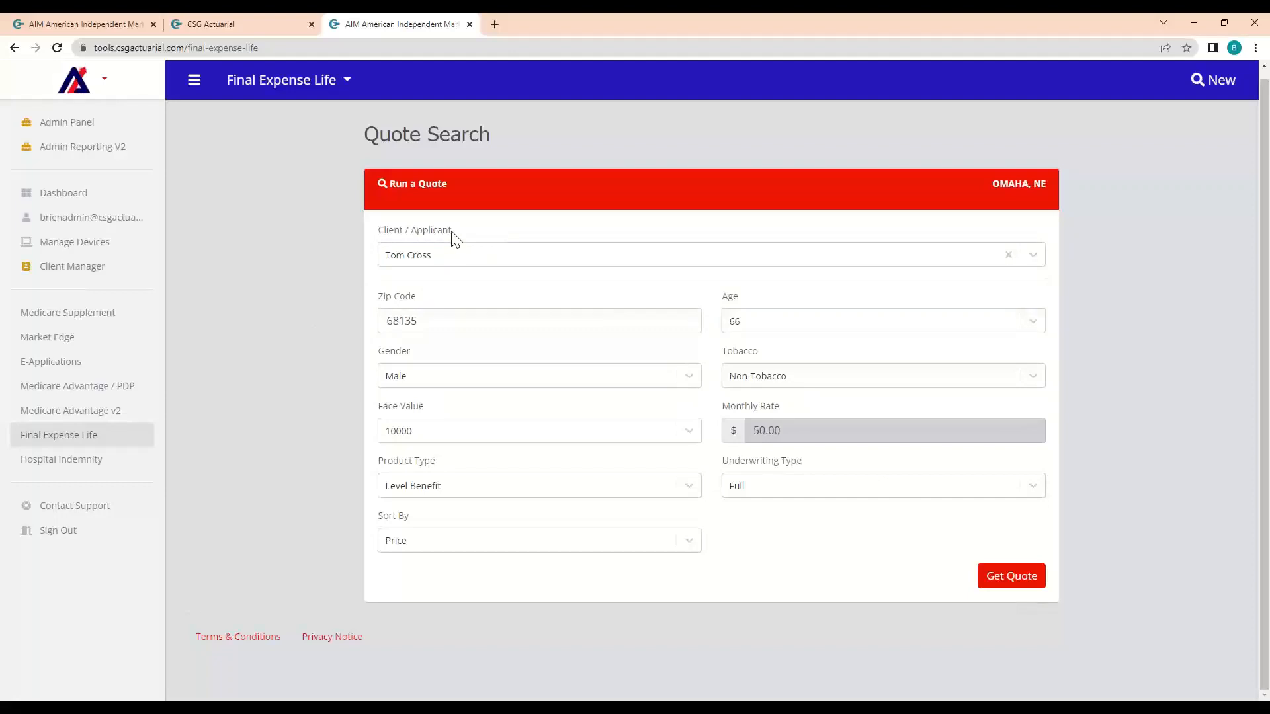
click(1014, 582)
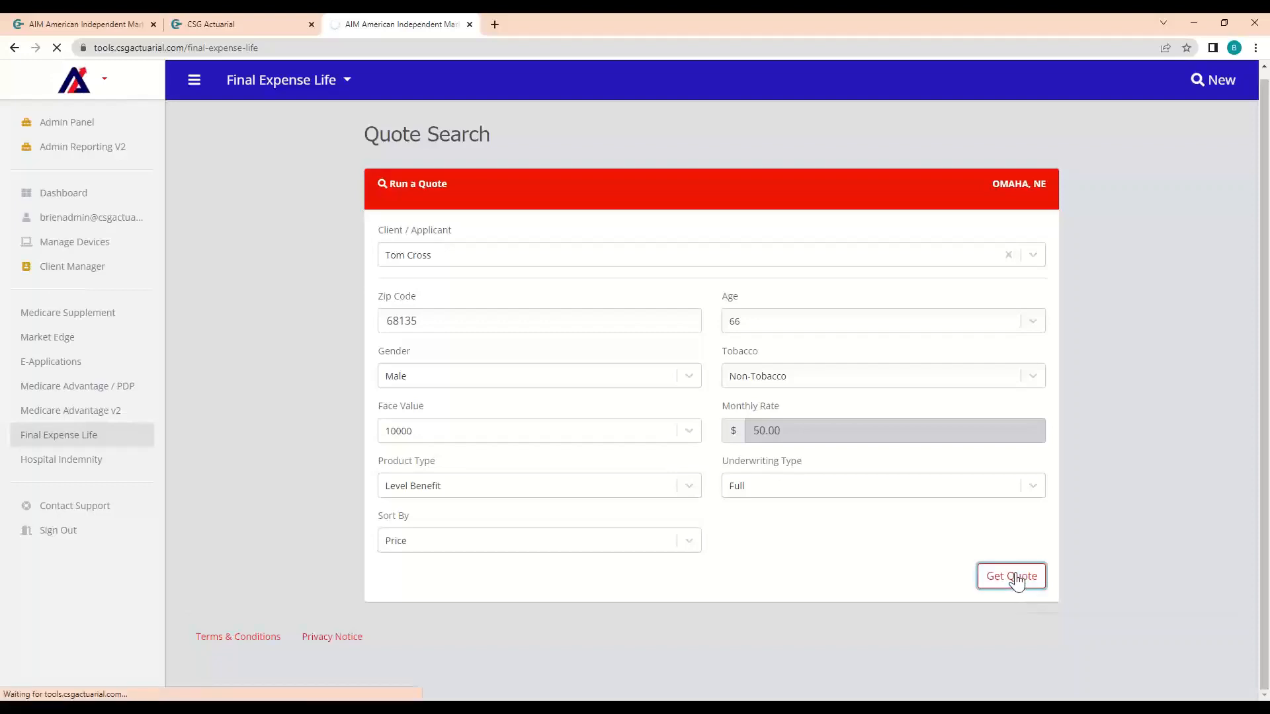
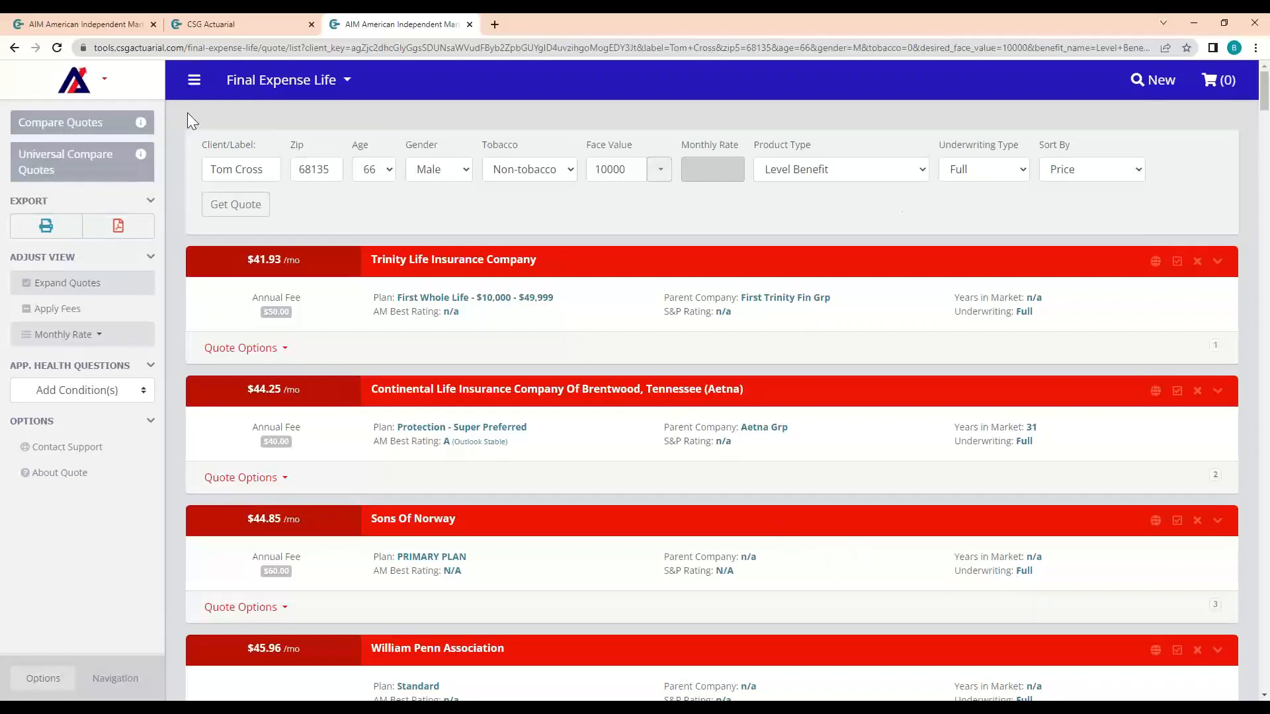
Step: Mark the Continental Life (Aetna) quote for comparison and unmark it, and toggle the expanded quote view off and back on
click(457, 389)
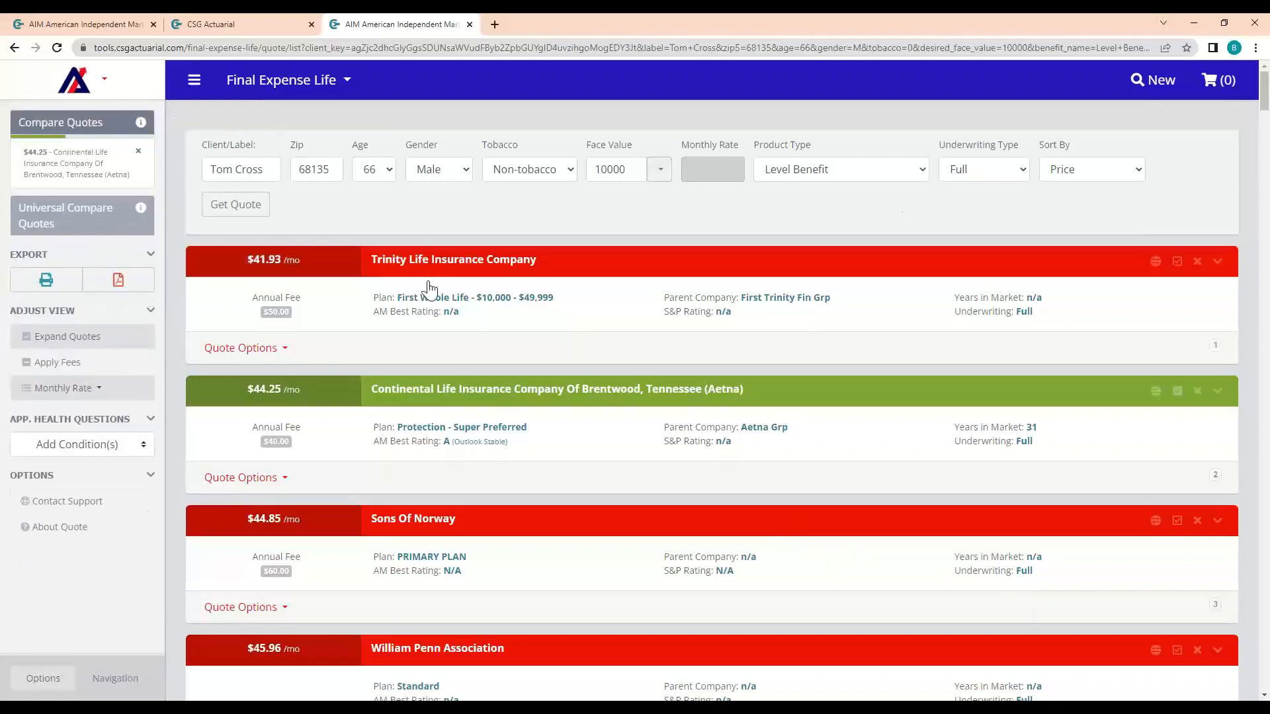
click(436, 396)
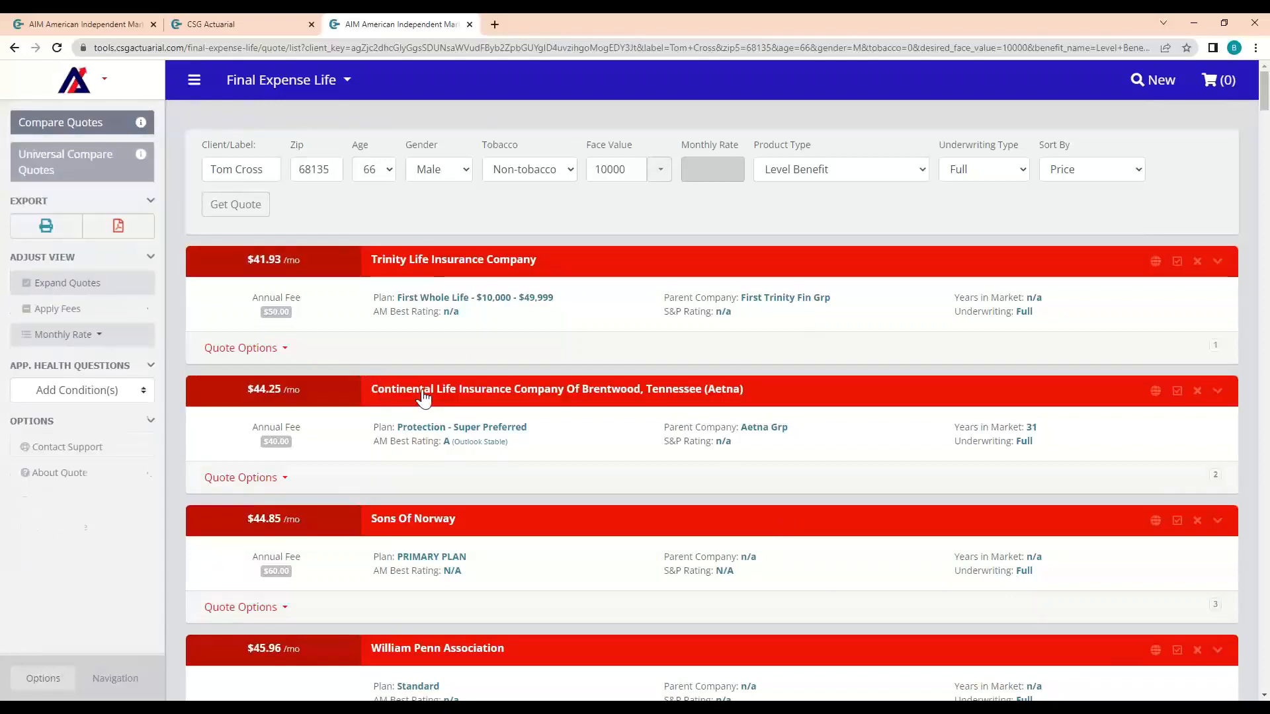
click(82, 285)
click(84, 289)
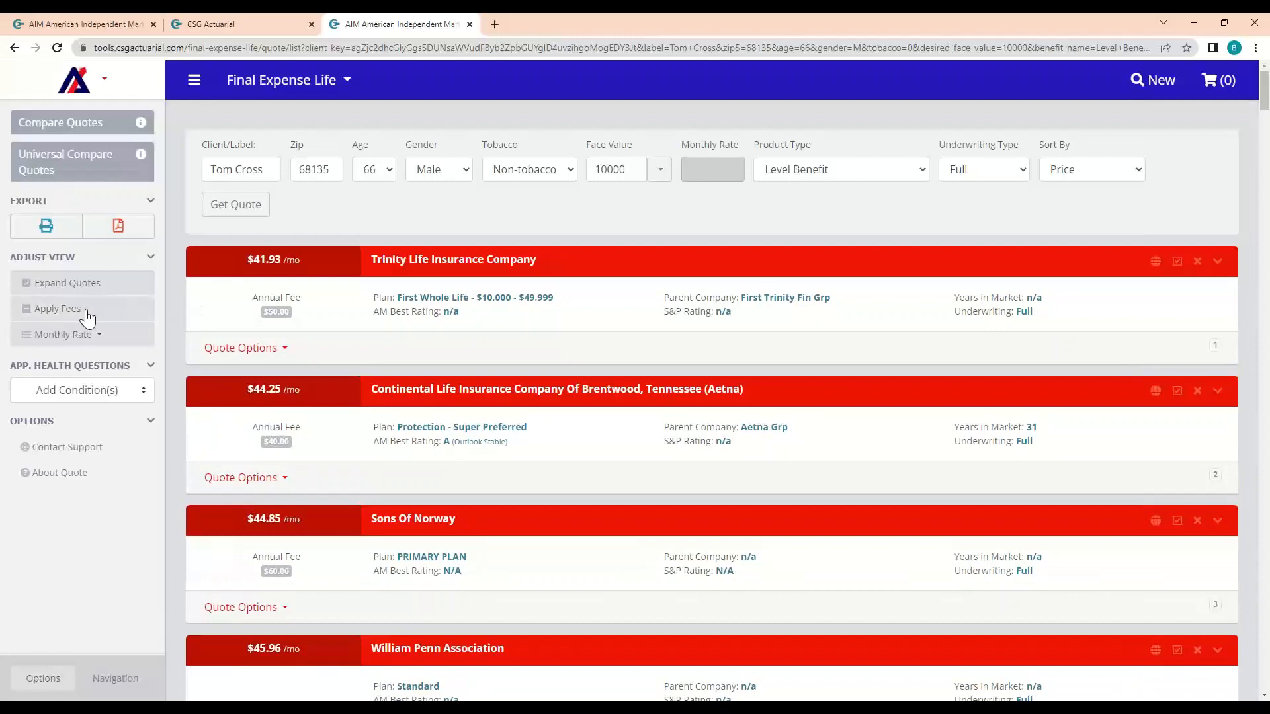
Step: Check the annual fees of the first three quotes and apply fees to the listed rates
drag(252, 297, 317, 311)
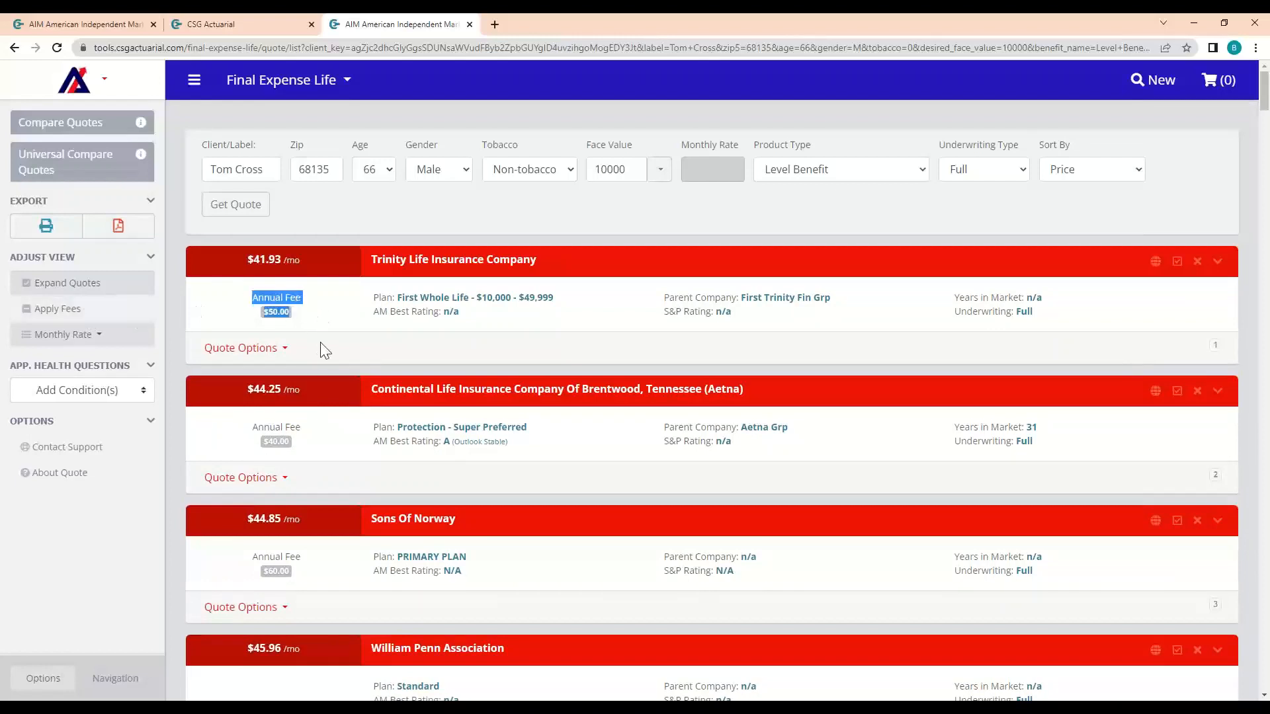
drag(314, 442, 228, 437)
click(302, 575)
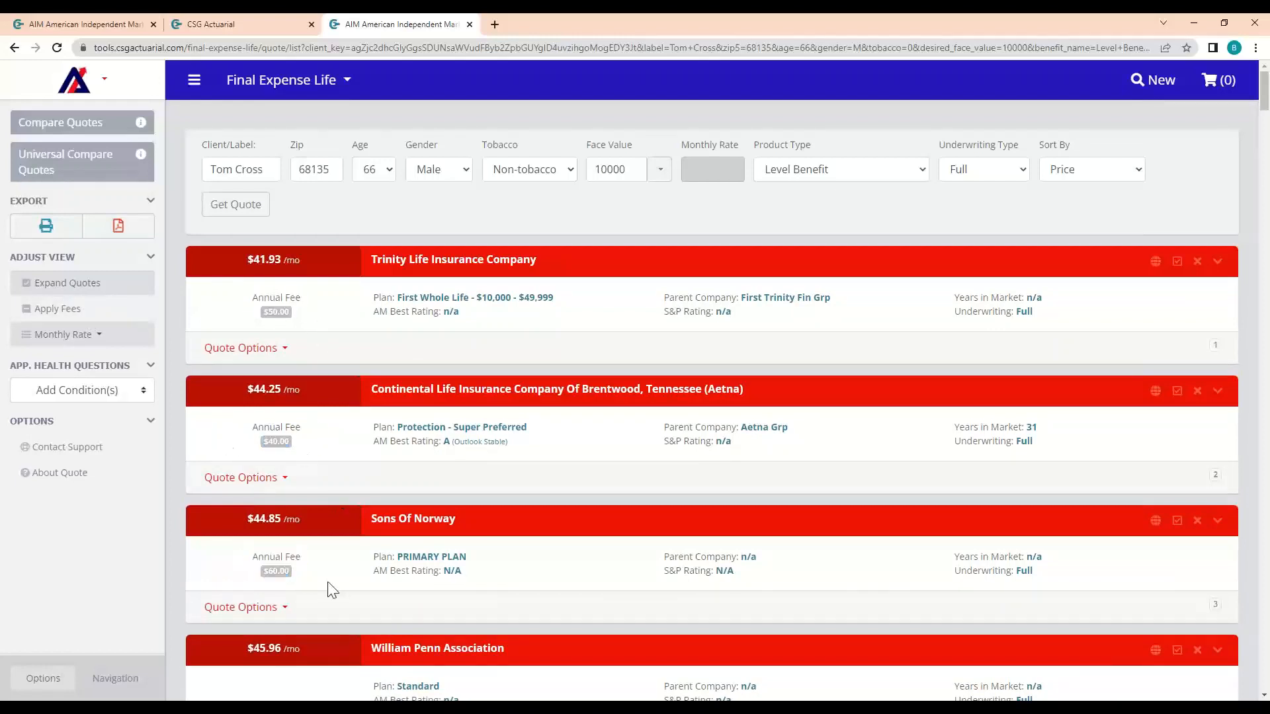
click(94, 312)
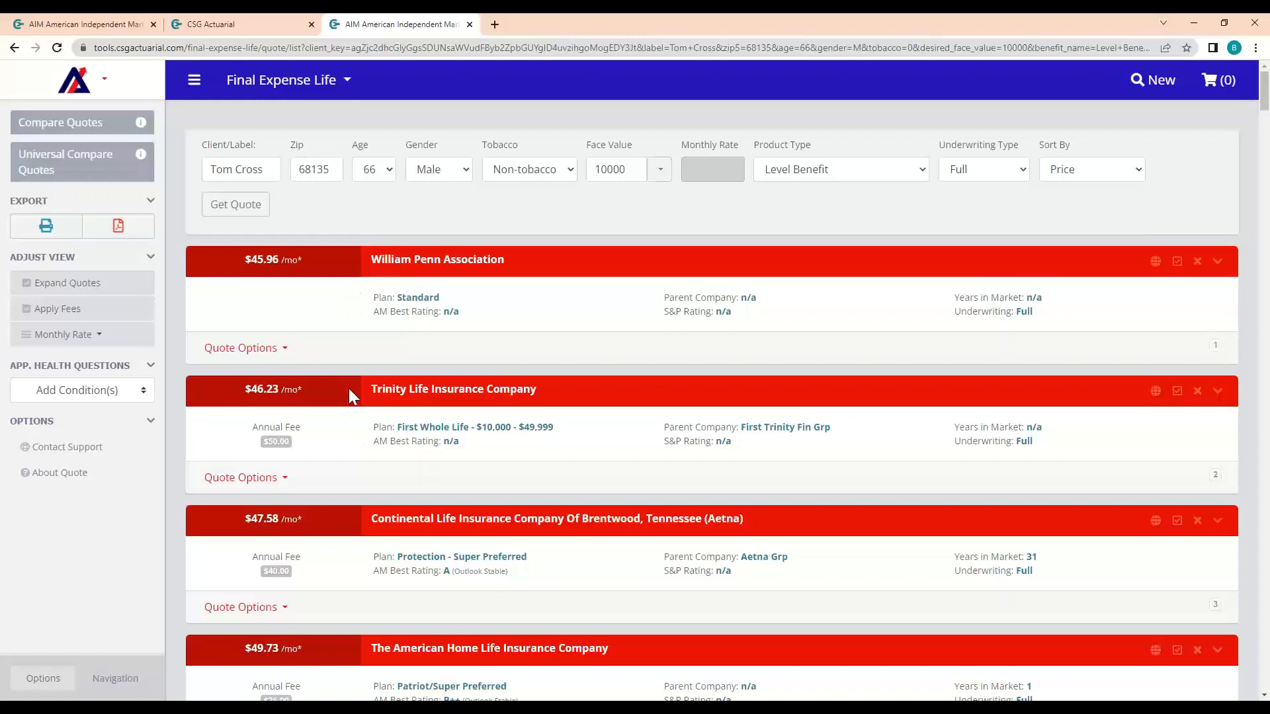
Step: Switch the displayed rates to quarterly and back to monthly
click(59, 335)
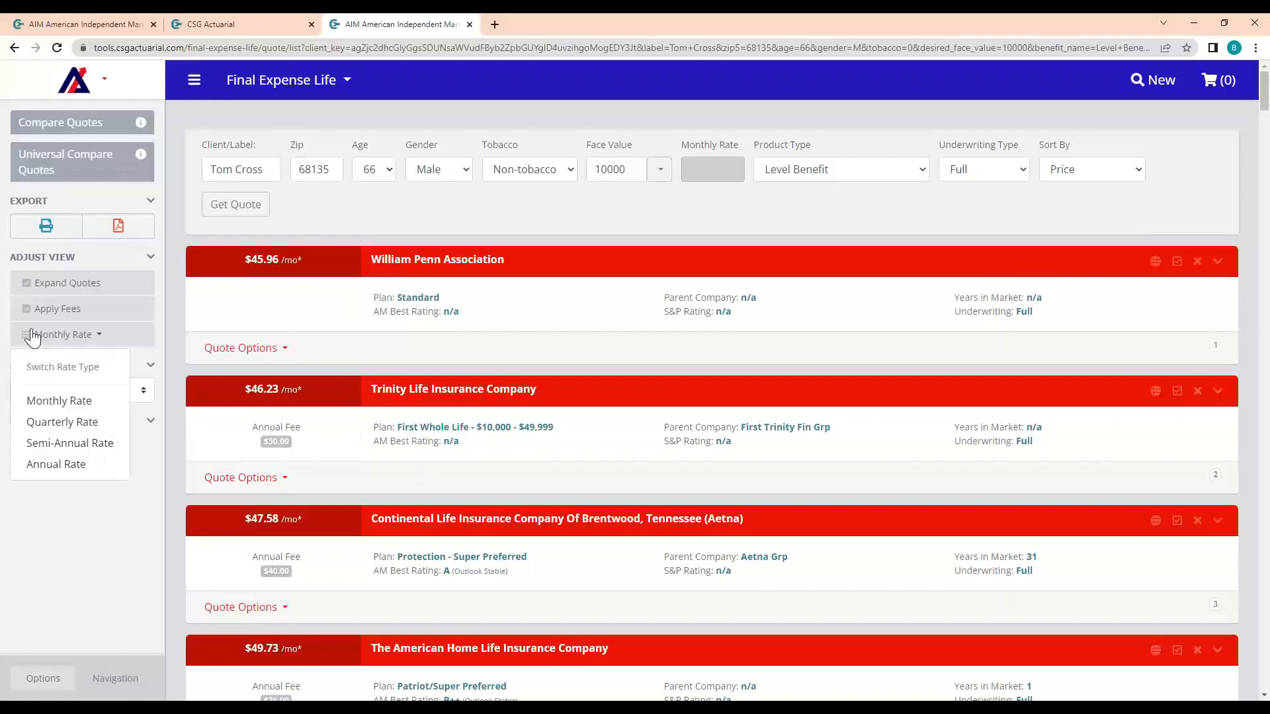
click(66, 426)
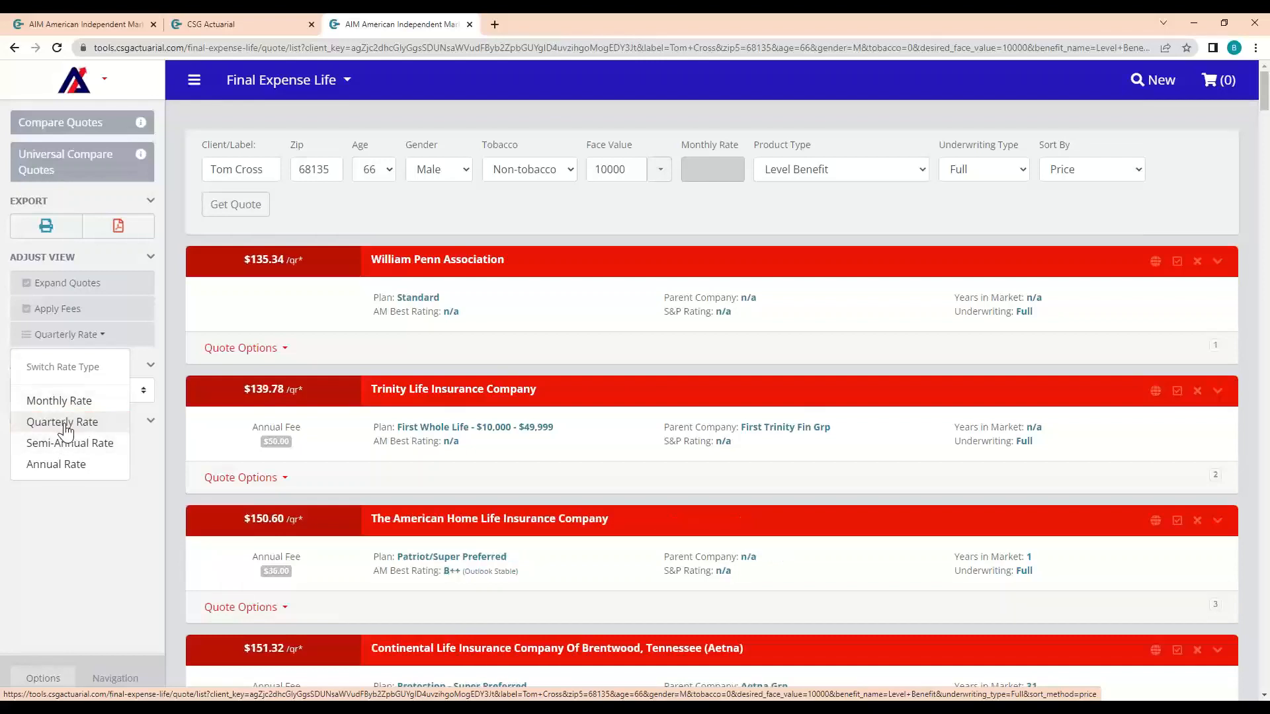
click(59, 401)
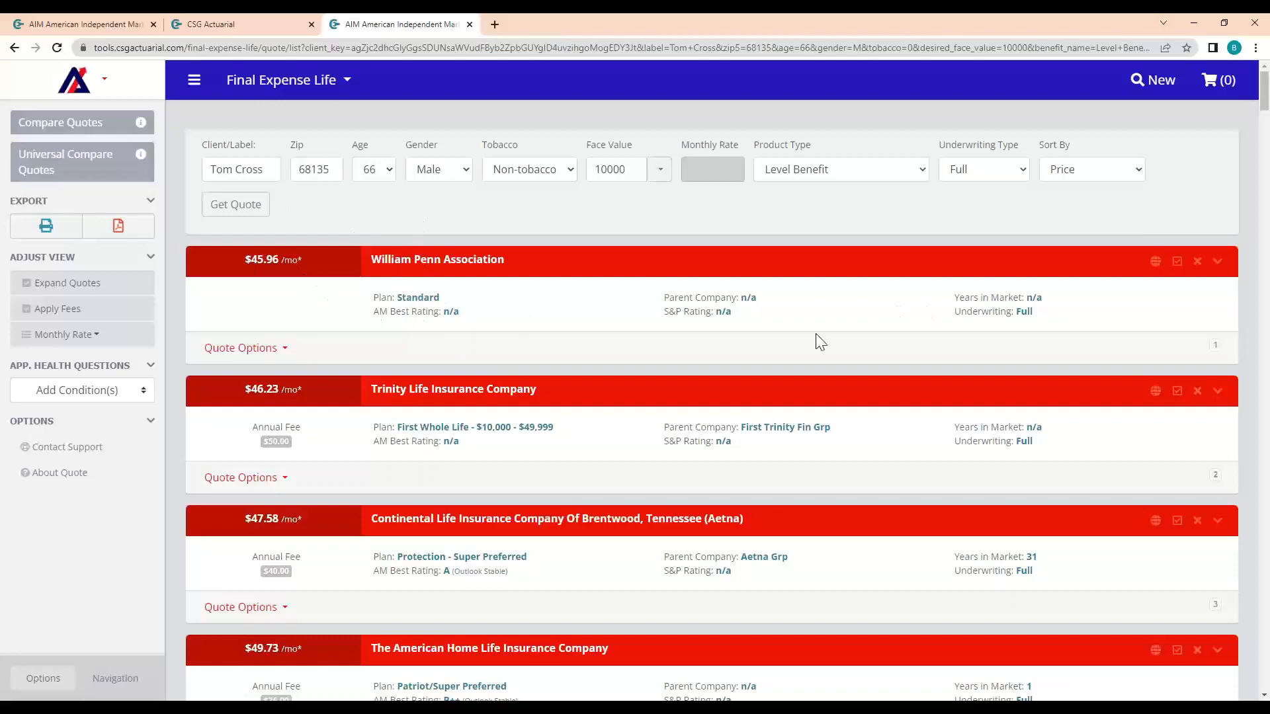
Step: Review the plan names and underwriting types of the quotes at the head of the results list
drag(555, 428, 395, 428)
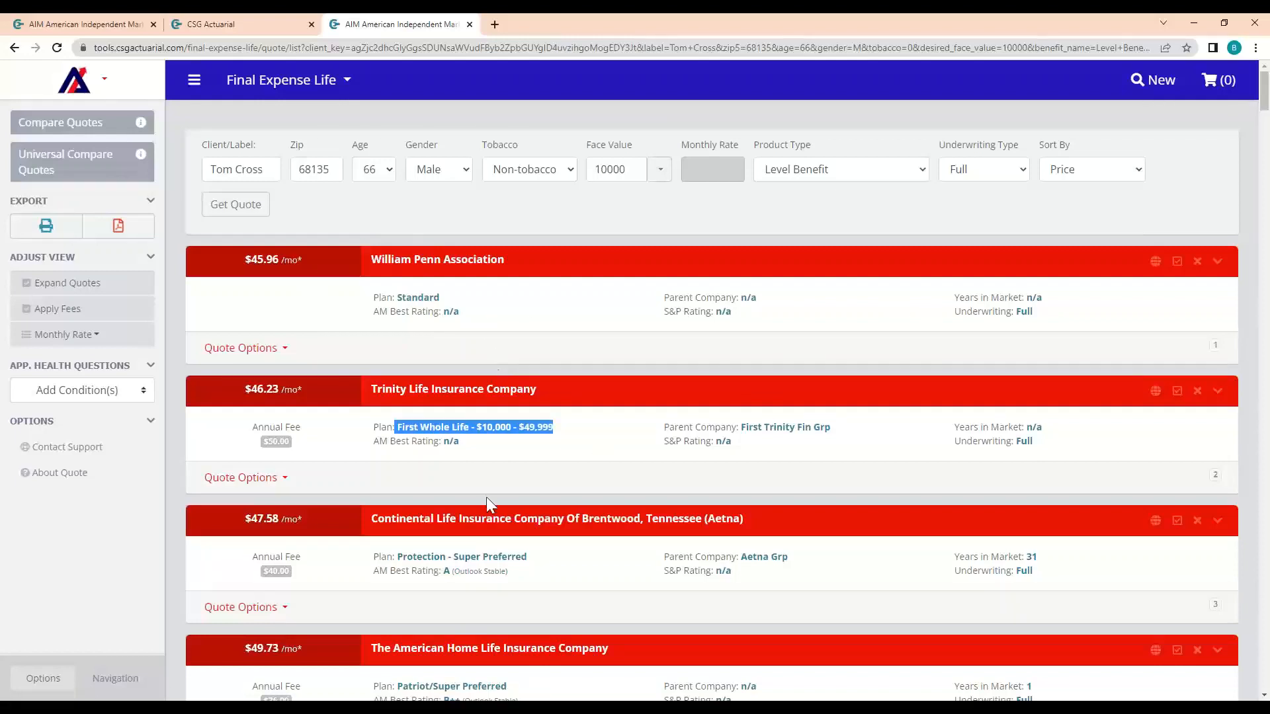
drag(519, 557, 395, 557)
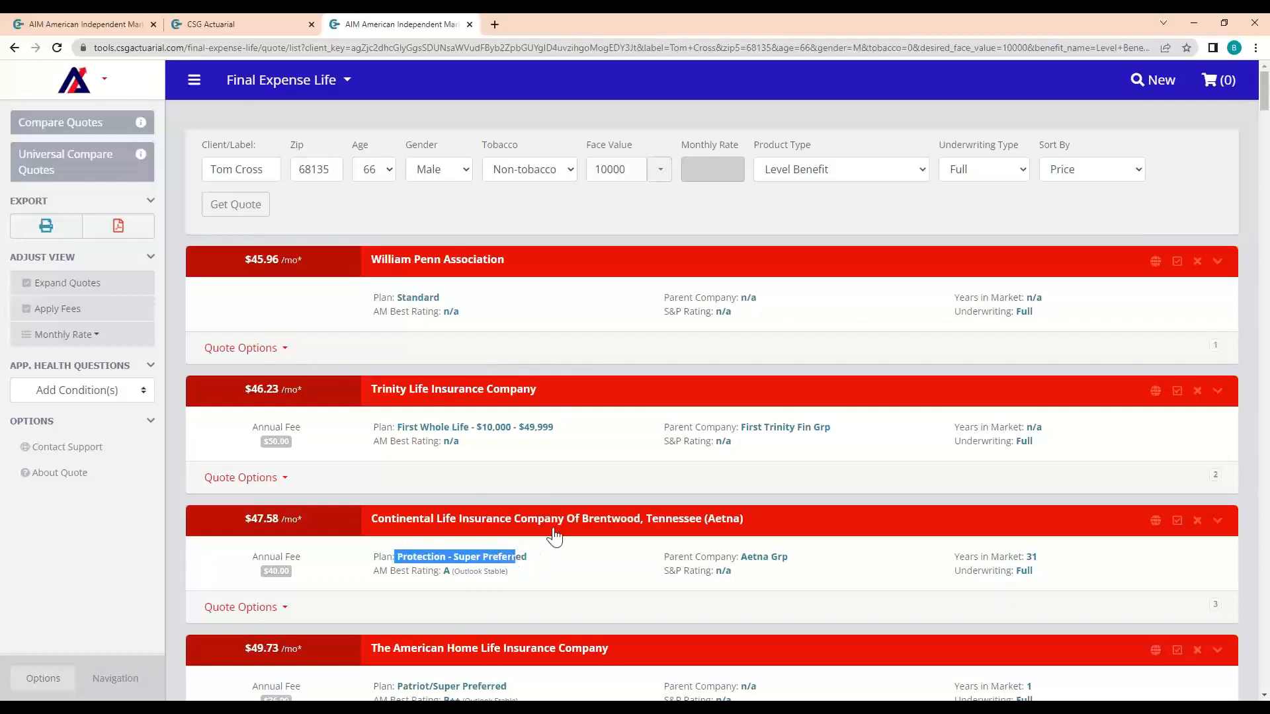
scroll(539, 559, down, 2)
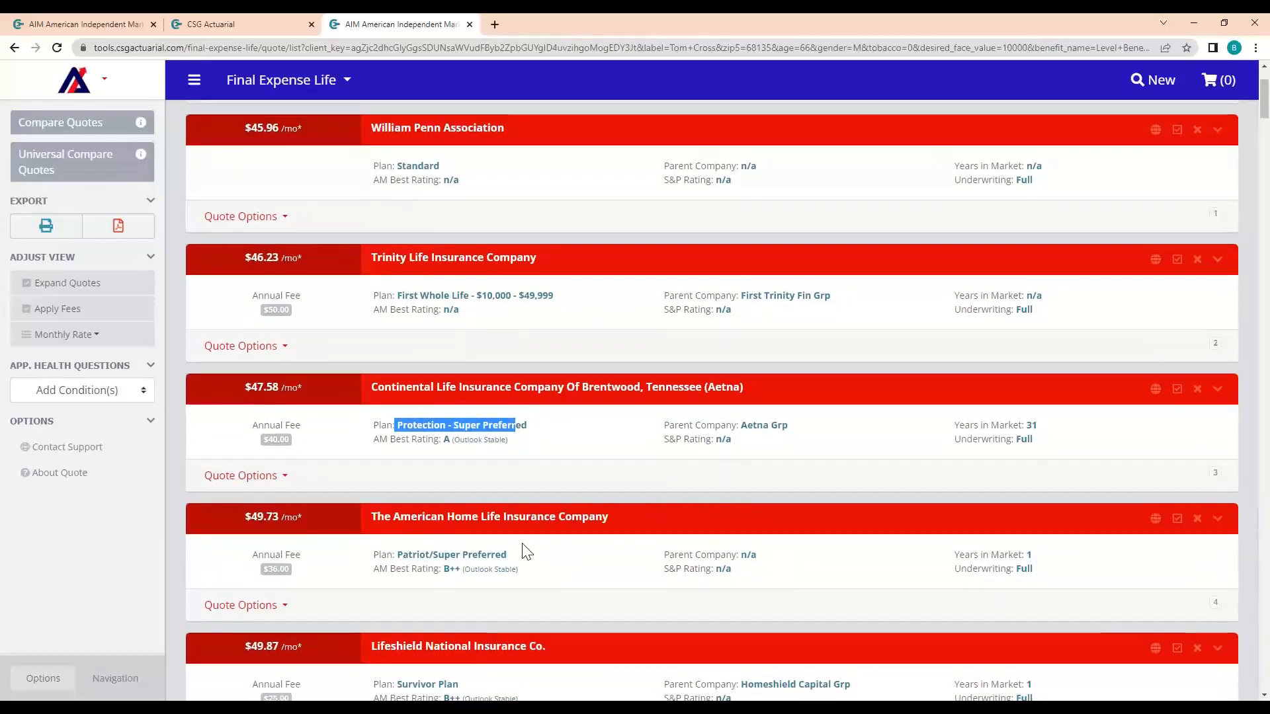
scroll(533, 554, up, 1)
double_click(1025, 246)
click(1020, 259)
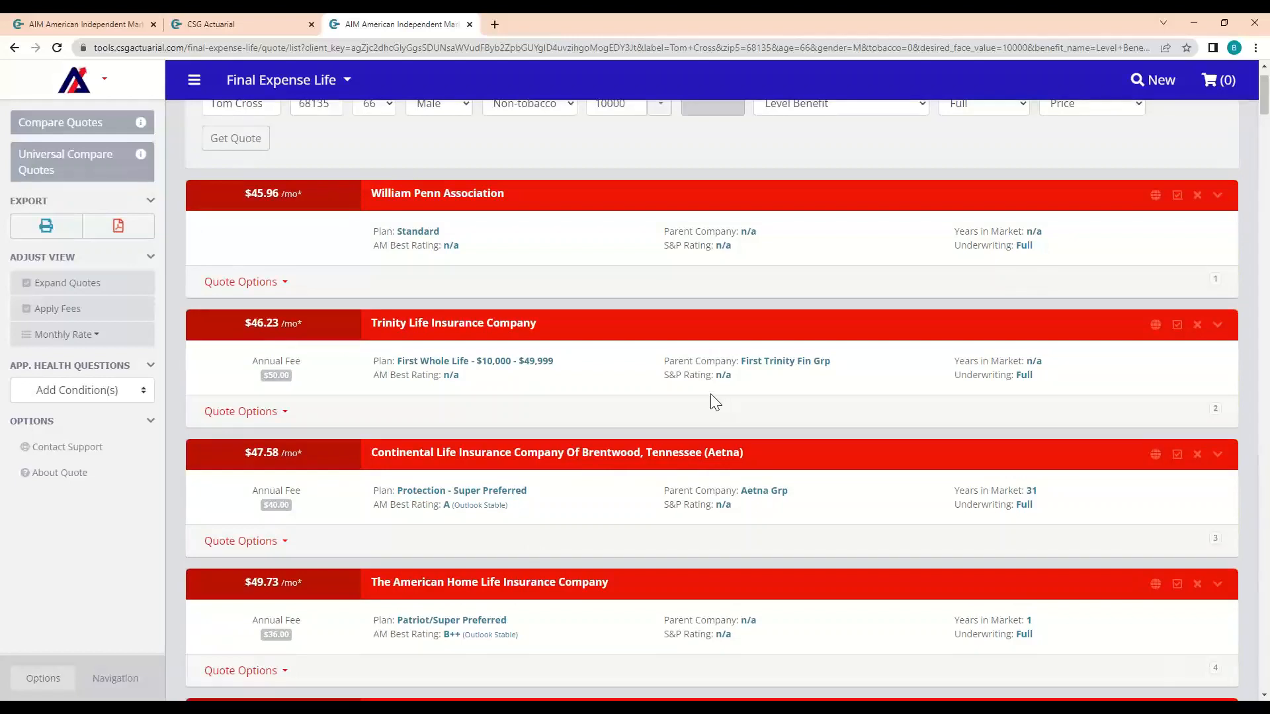
scroll(714, 402, up, 1)
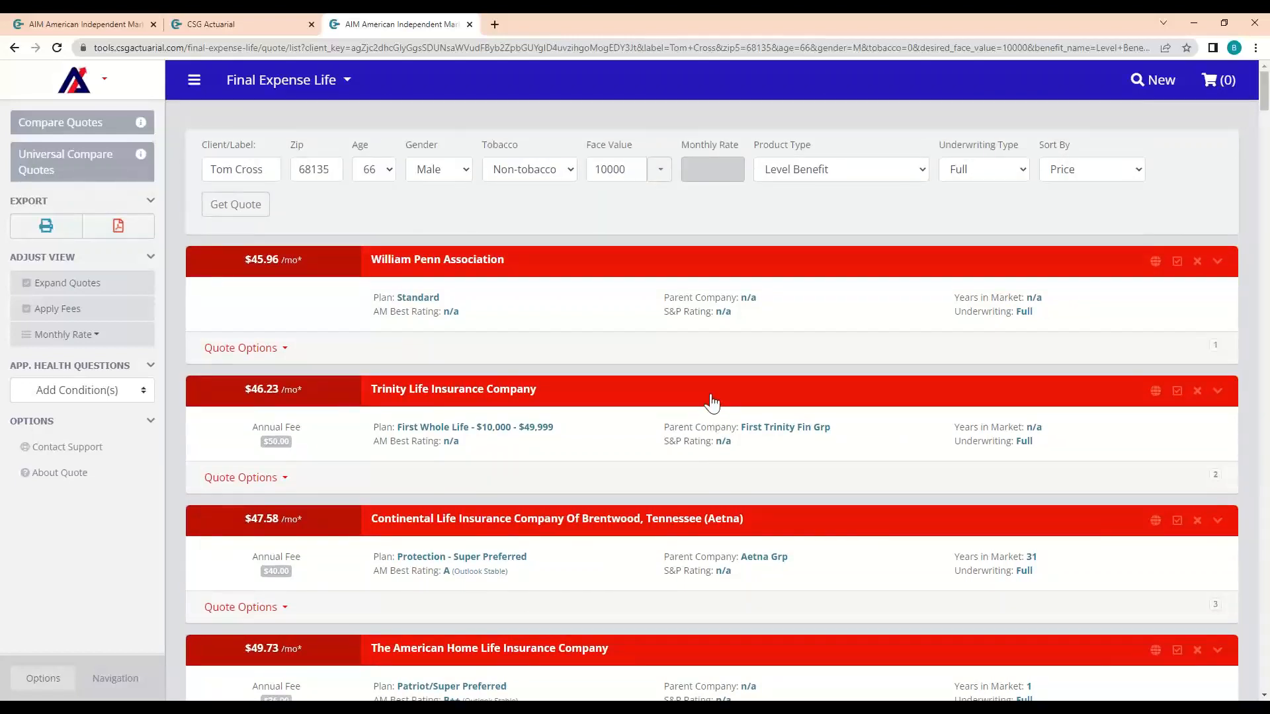
Step: Return to the dashboard and open the eSOA Document Signing list
click(281, 79)
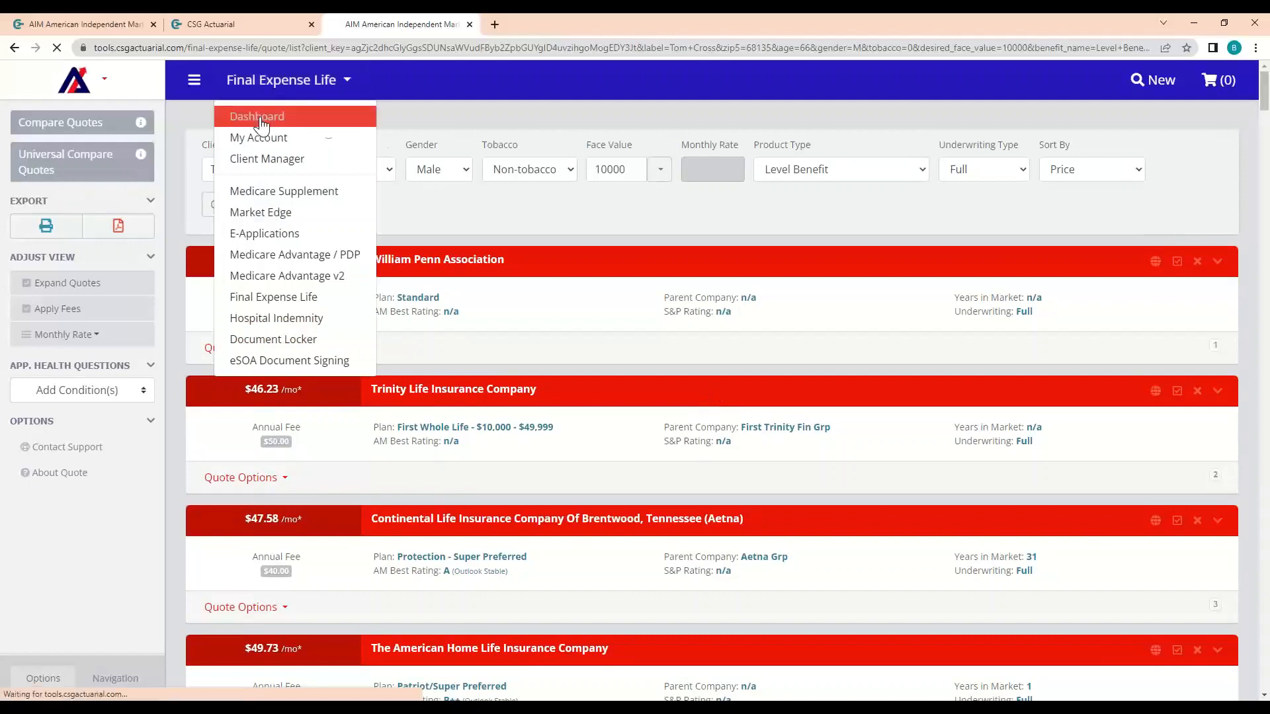
click(265, 113)
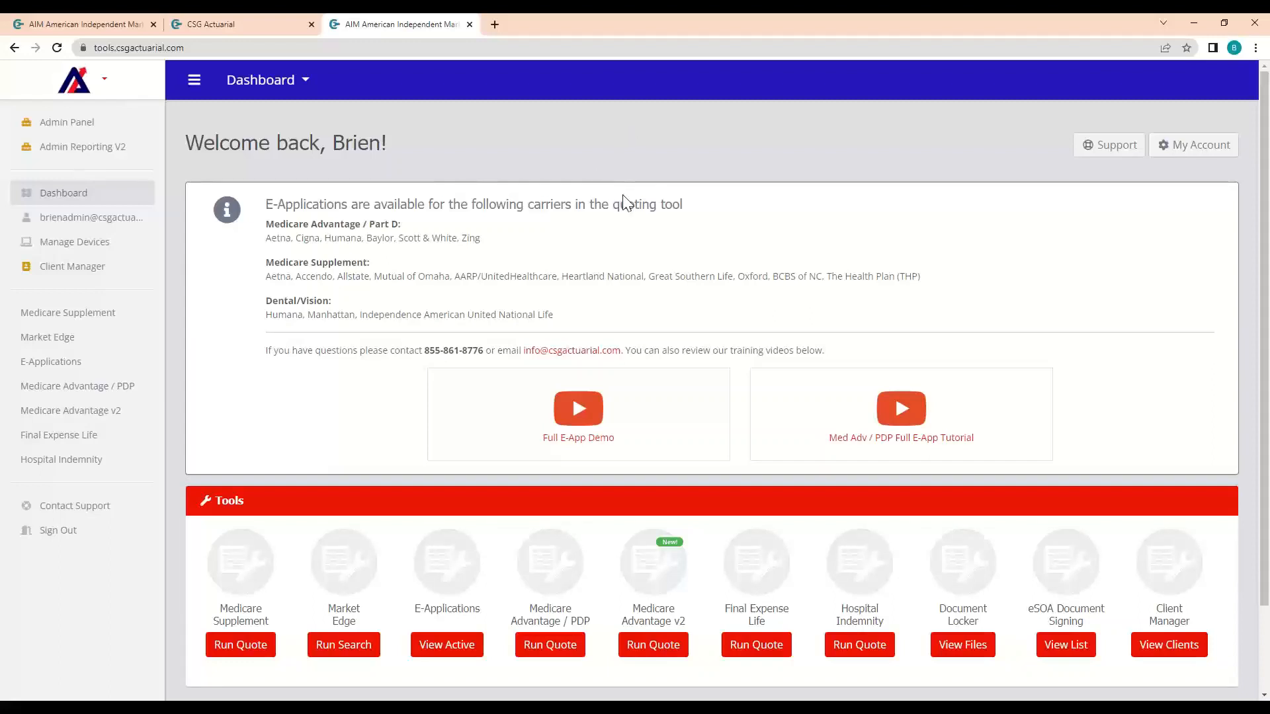
scroll(624, 200, down, 2)
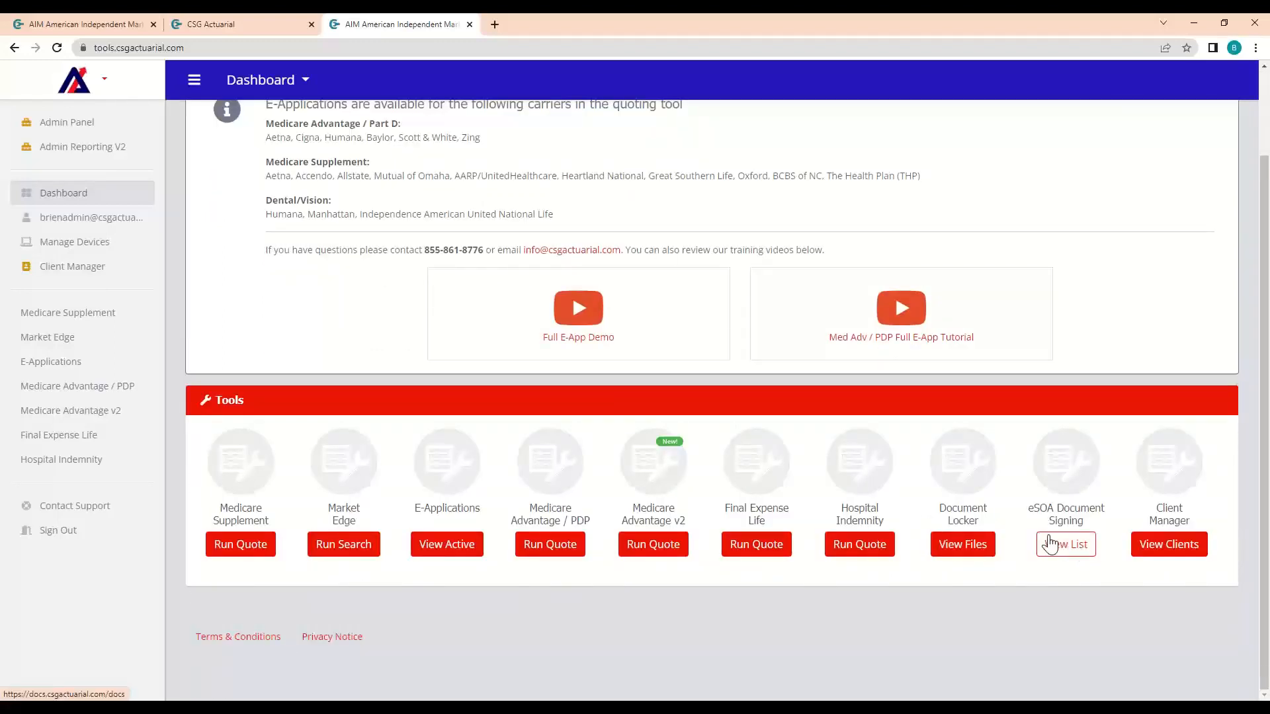
click(1064, 548)
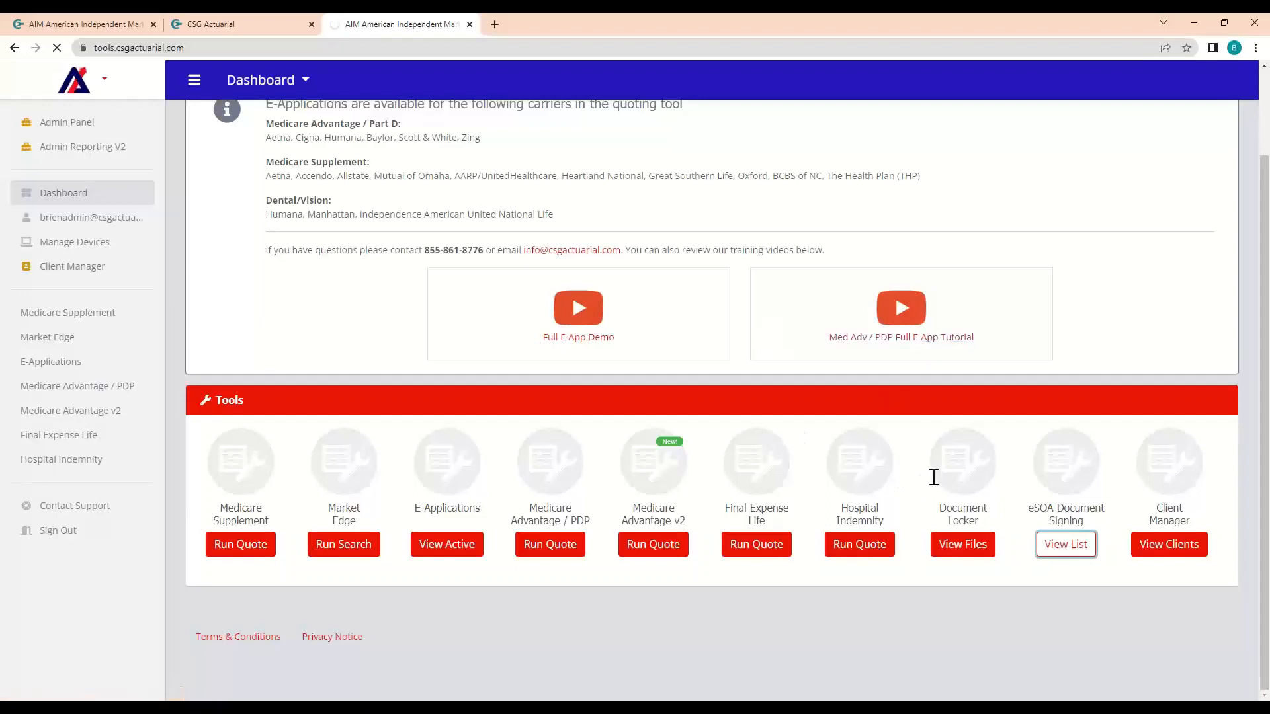
drag(1032, 511, 1112, 525)
click(1095, 522)
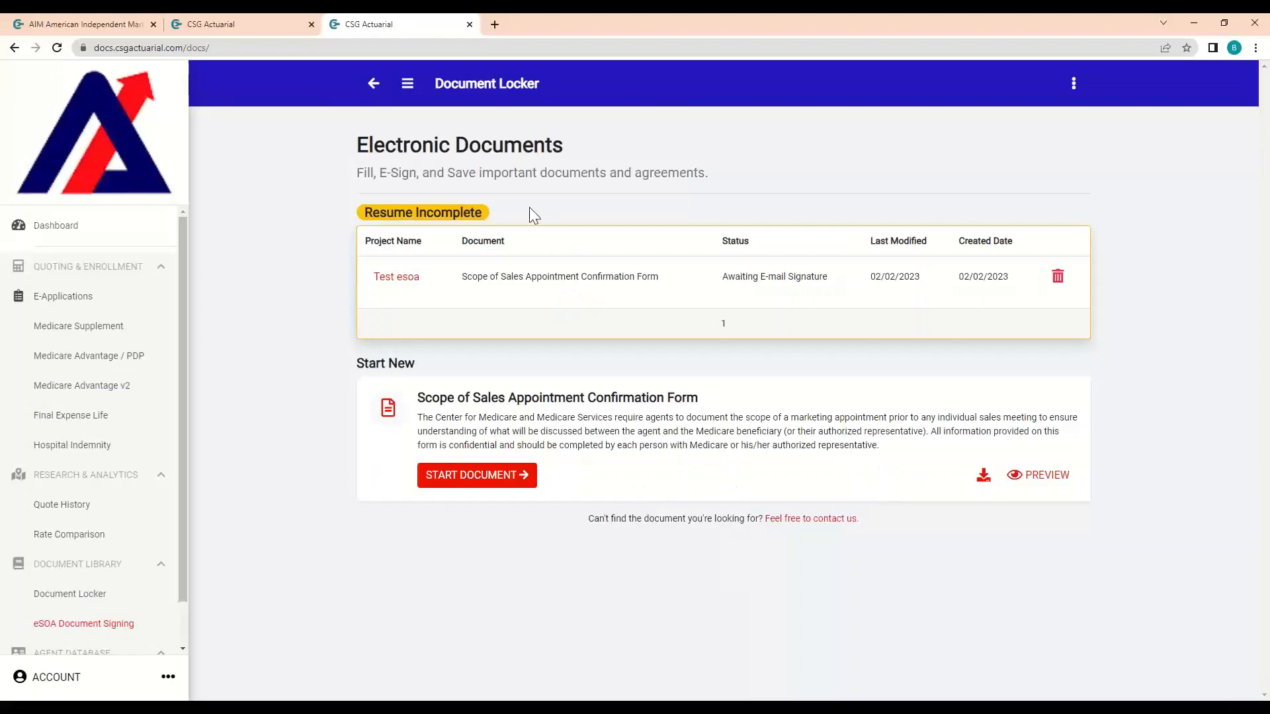
Step: Review the incomplete documents and start a new Scope of Sales Appointment Confirmation Form
drag(529, 208, 1049, 346)
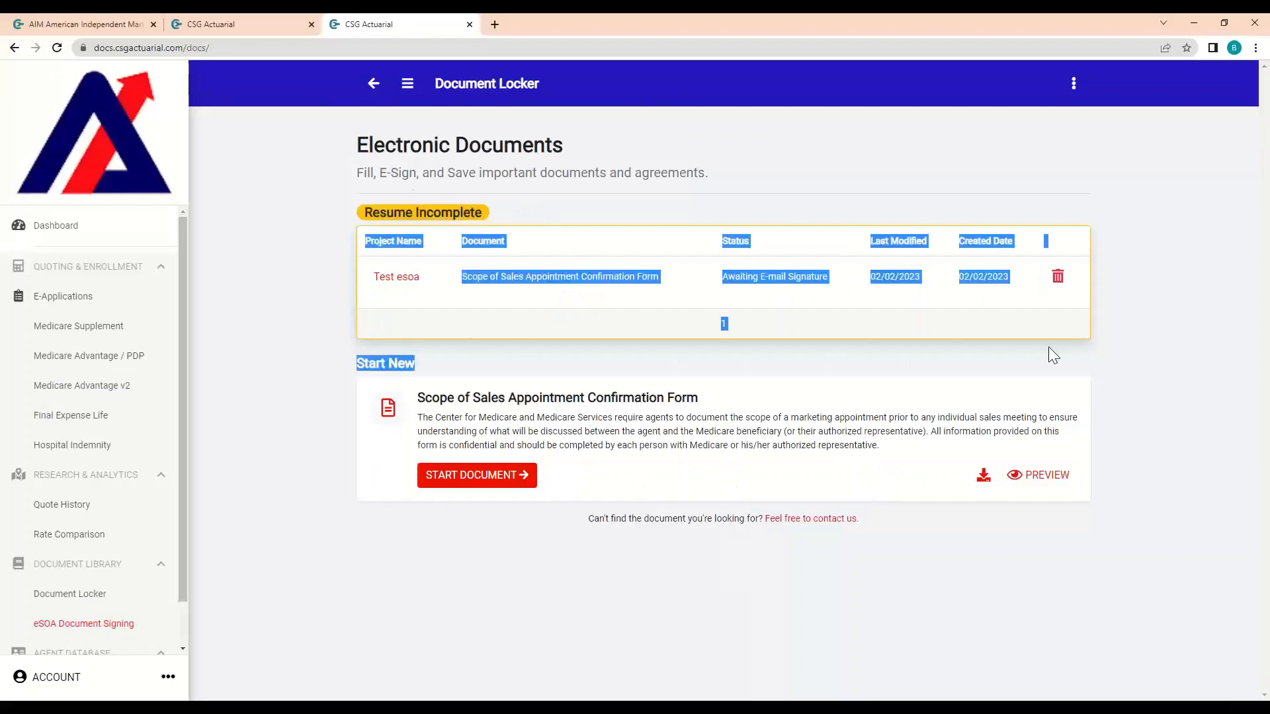
click(1049, 347)
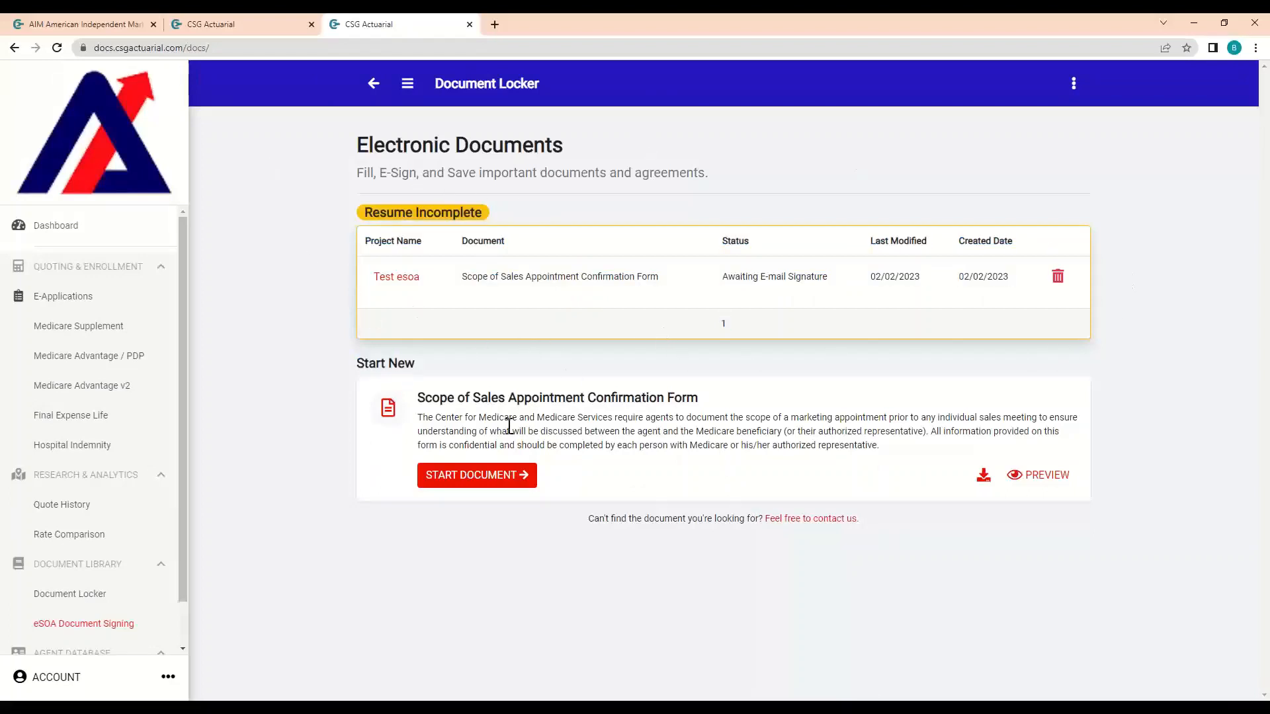
click(493, 480)
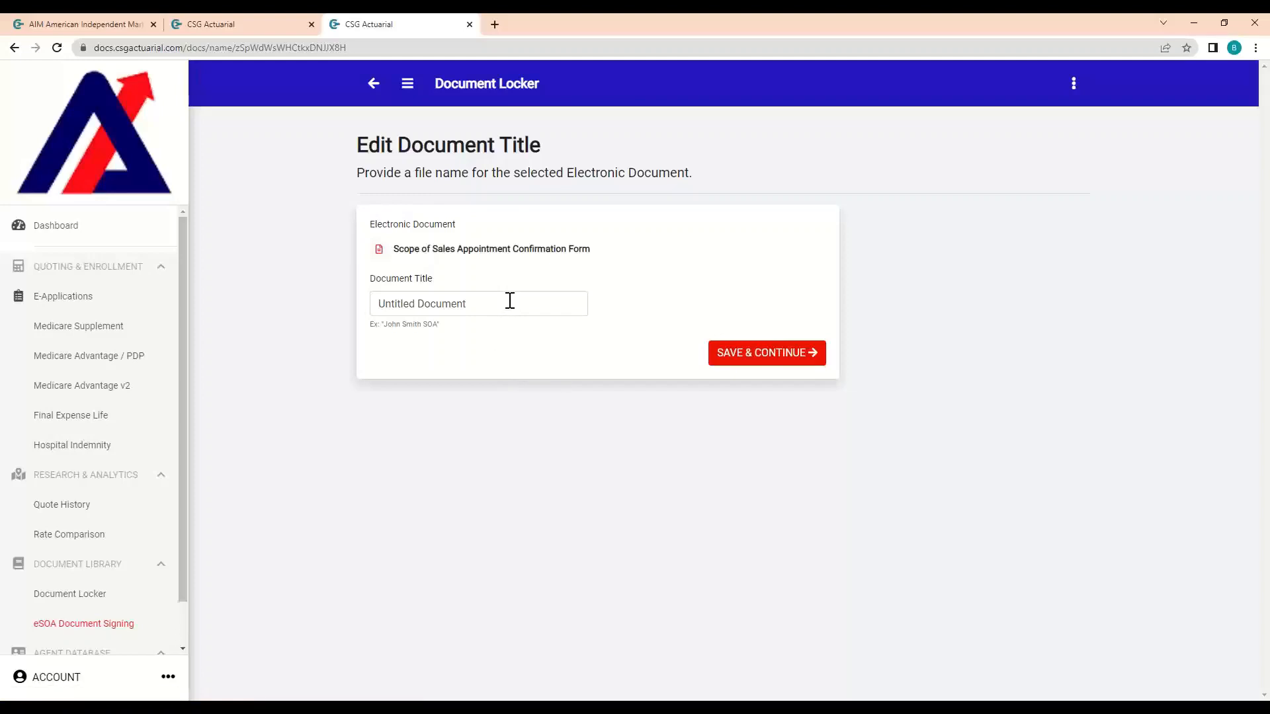
Step: Title the new document "AIM Test" and save it to continue to the signature consent
click(490, 299)
key(ctrl+a)
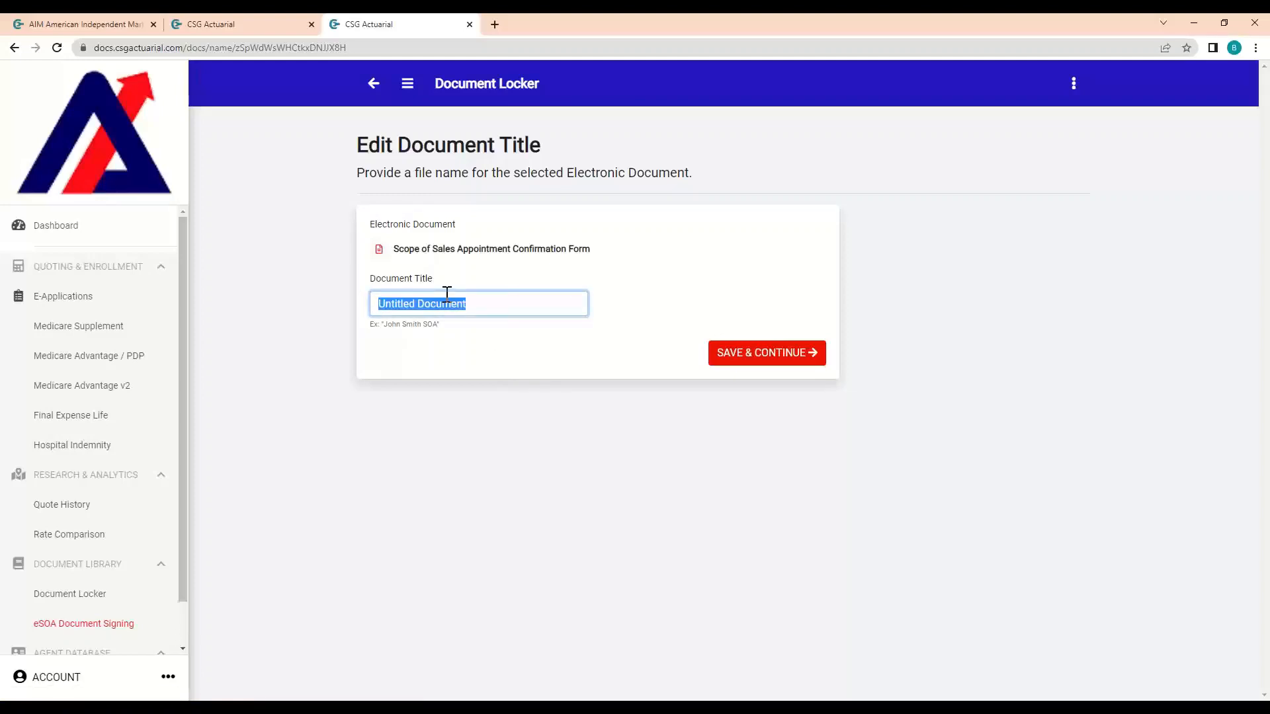
text(AIM test)
key(BackSpace)
key(BackSpace)
key(BackSpace)
key(BackSpace)
text(Test)
click(448, 334)
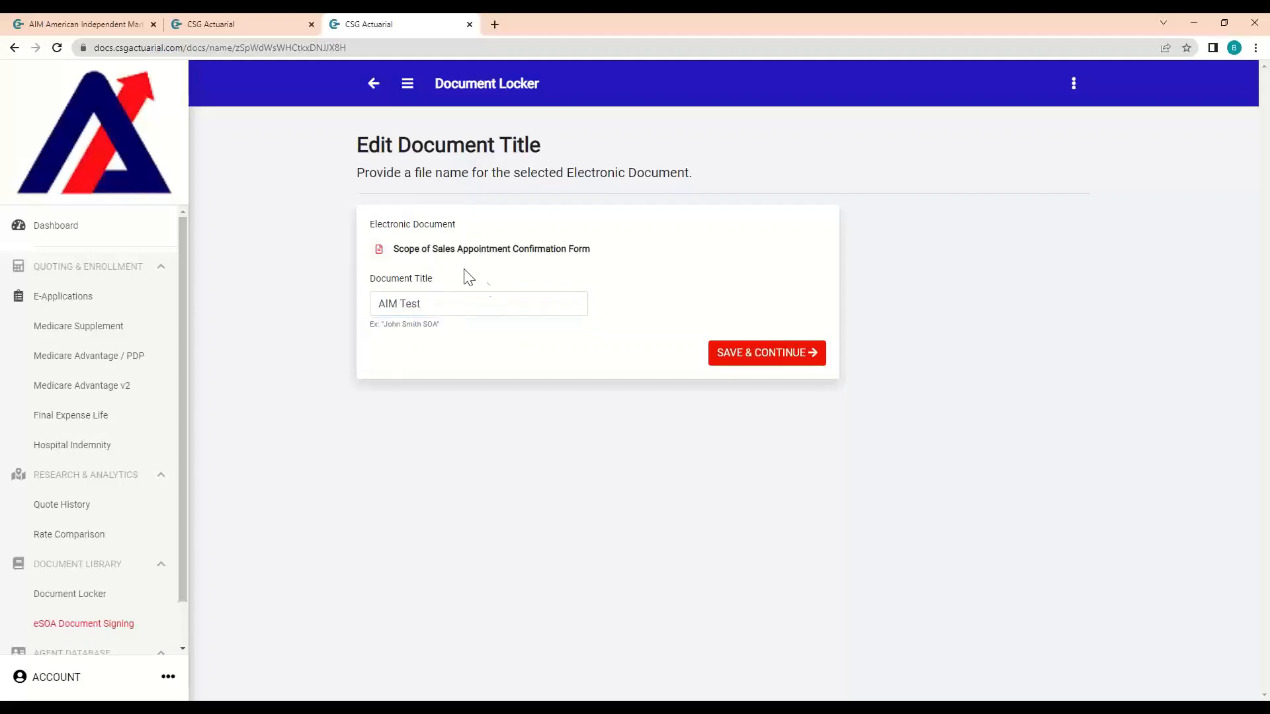
click(744, 356)
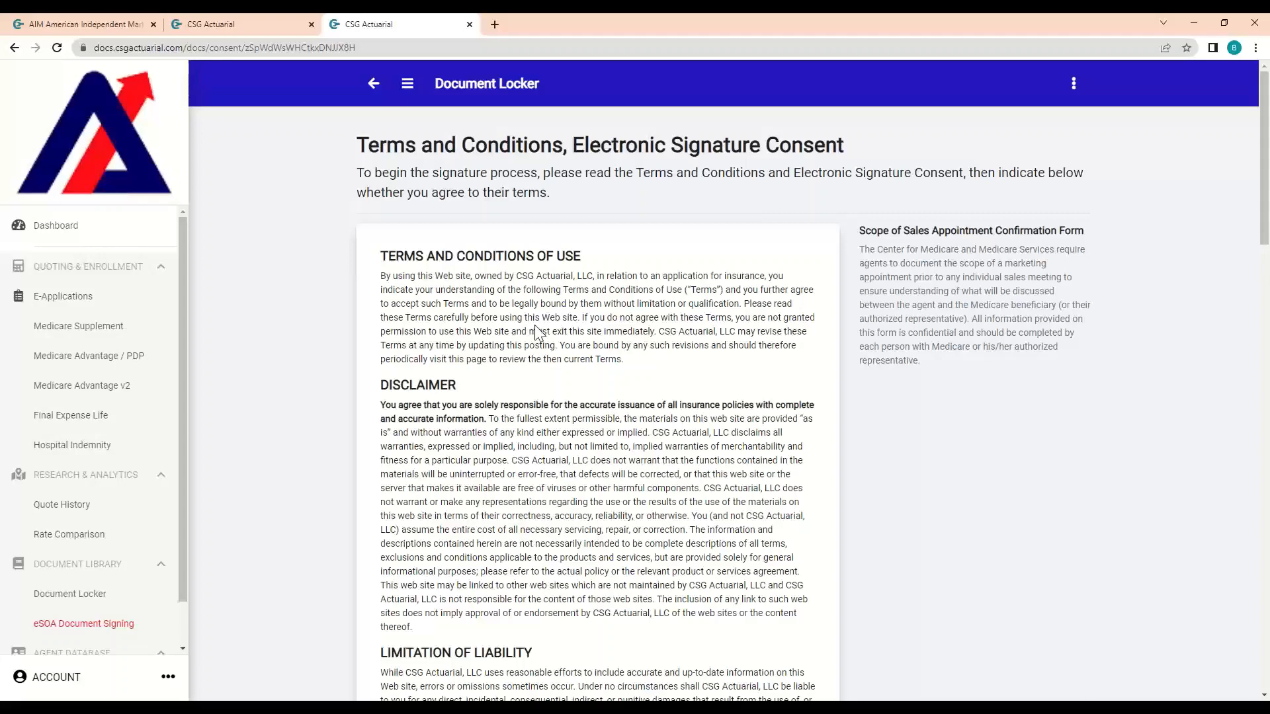
Step: Read through the Terms and Conditions and Electronic Signature Consent, agree to them and continue to the signature setup
scroll(539, 331, down, 15)
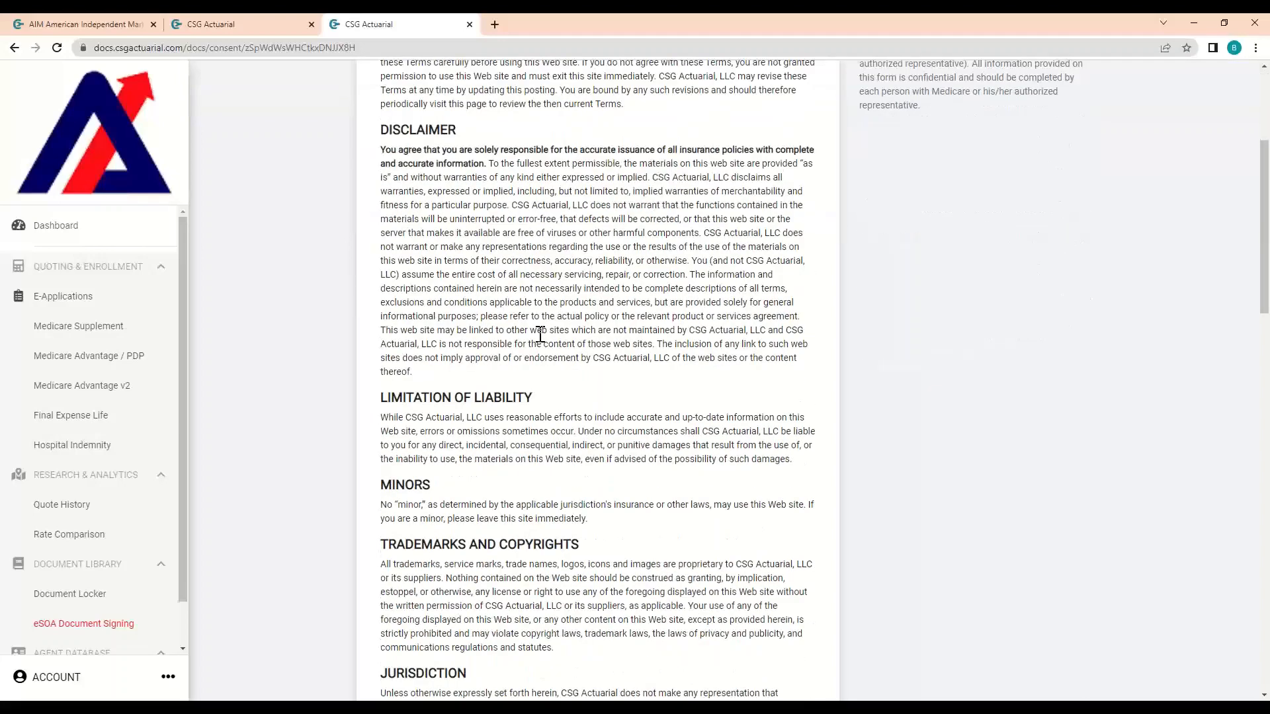
scroll(539, 363, down, 1)
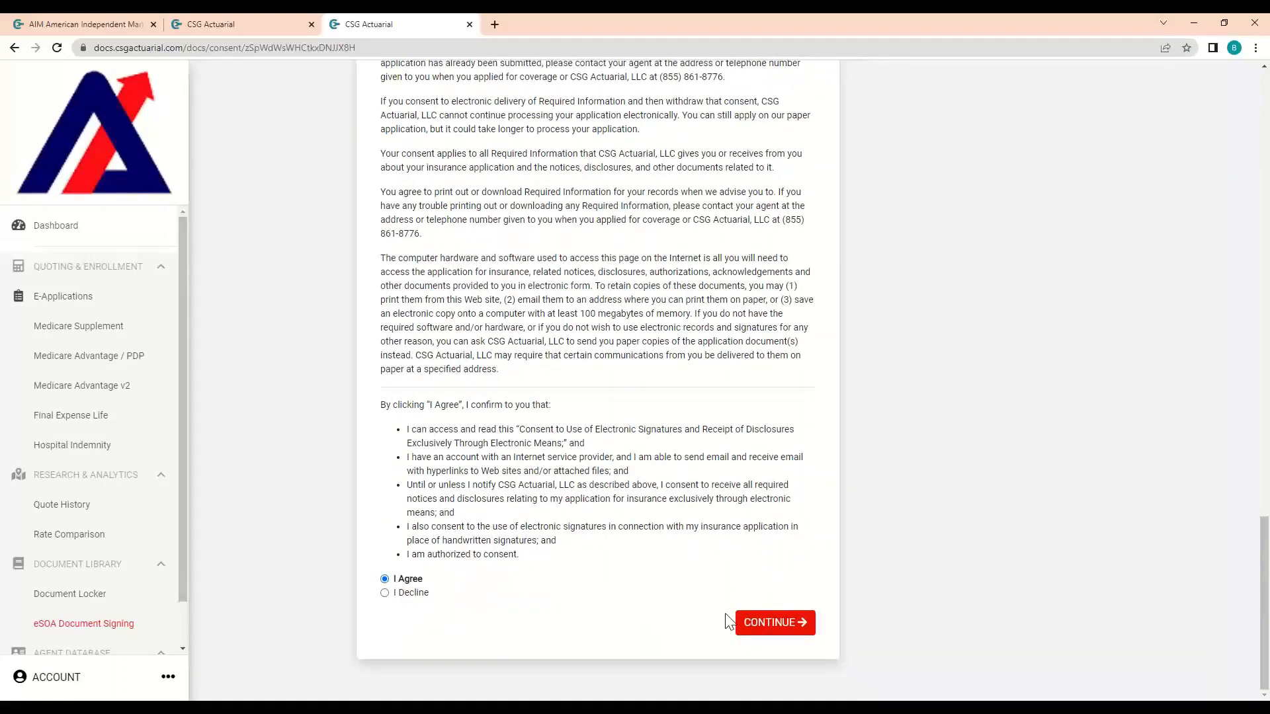
click(767, 625)
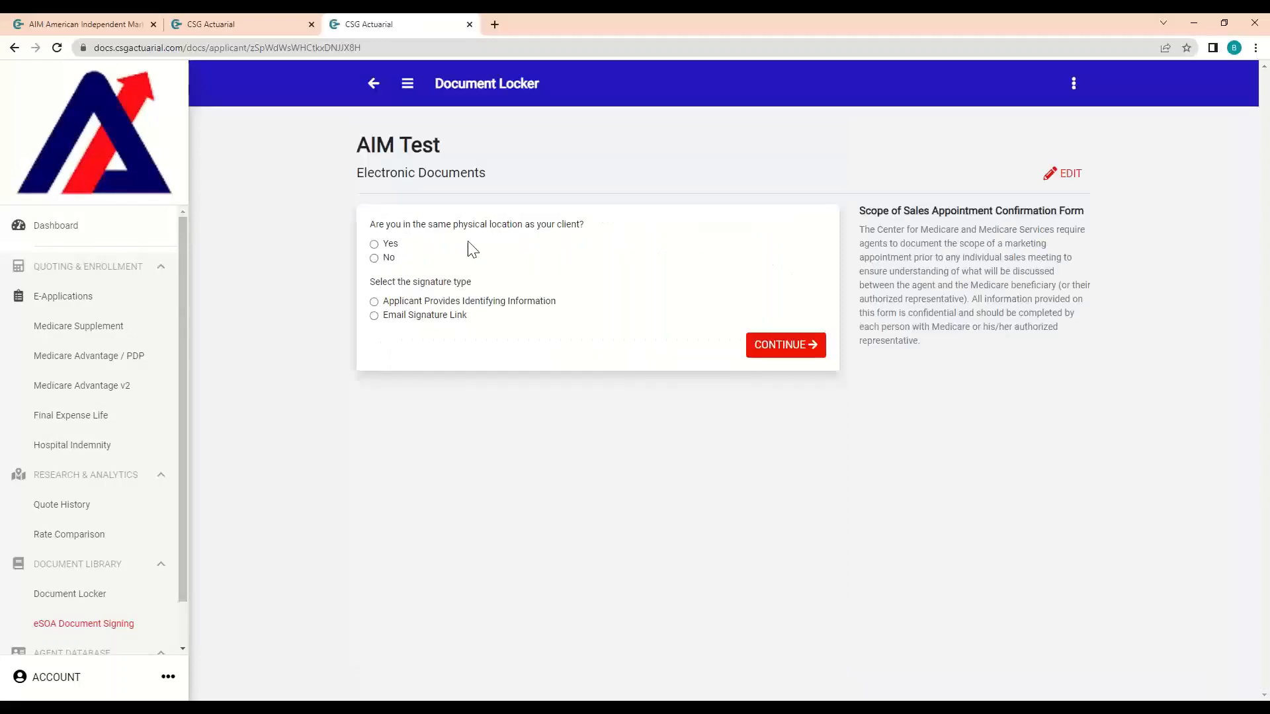
Step: Answer that the client is in the same physical location and choose Applicant Provides Identifying Information as the signature type
drag(378, 227, 600, 221)
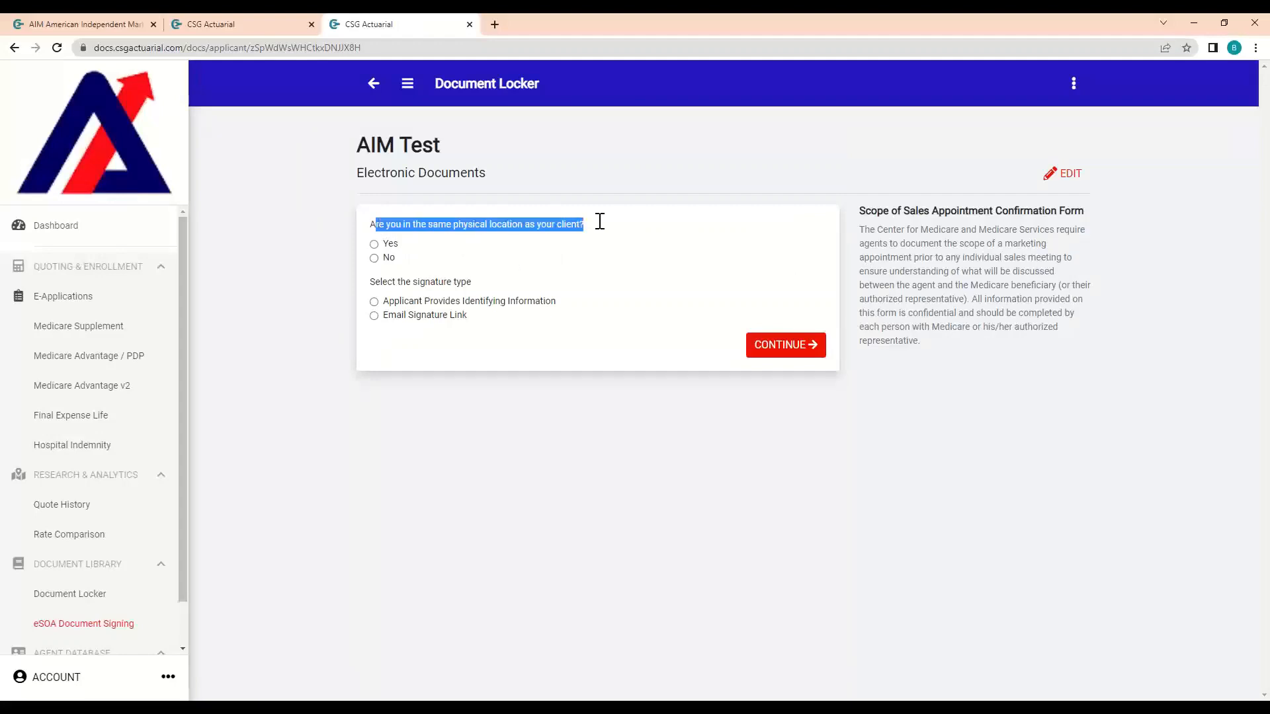
click(380, 246)
click(417, 305)
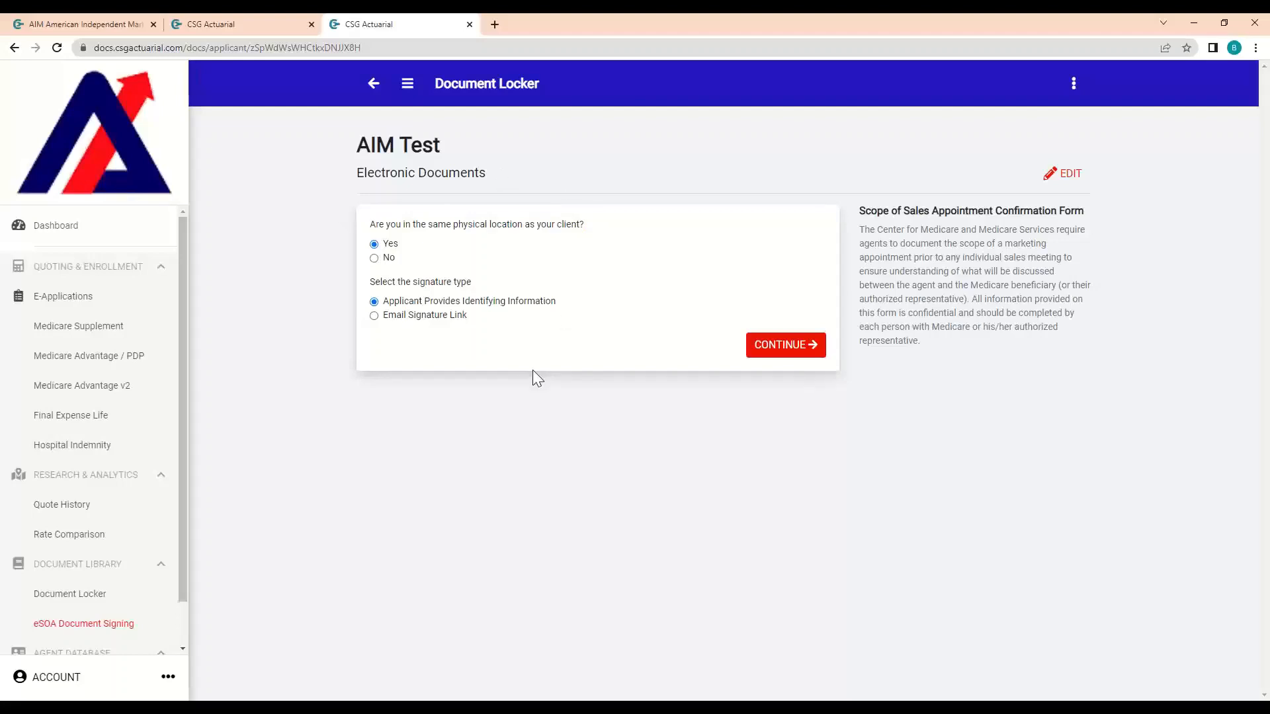
Step: Answer No to the same-location question, choose Email Signature Link, enter the applicant's e-mail and submit the signature request
click(375, 258)
click(375, 316)
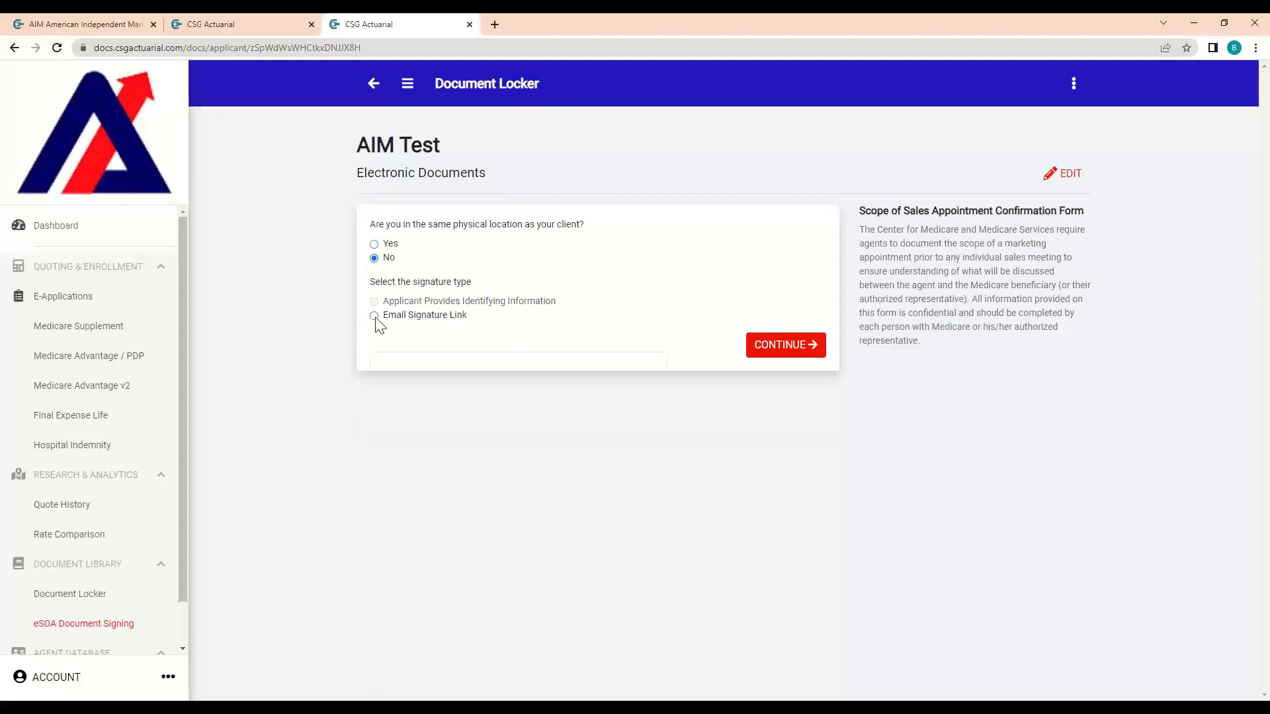
click(466, 365)
text(test)
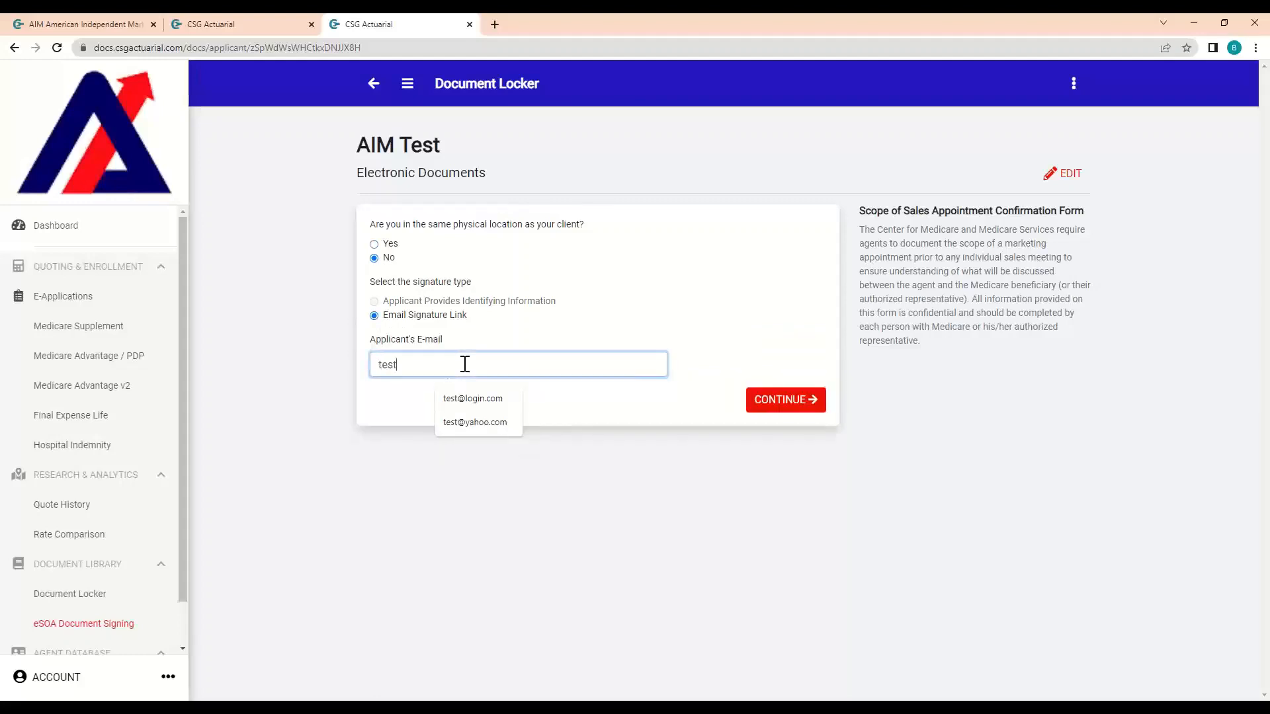
text(@login.com)
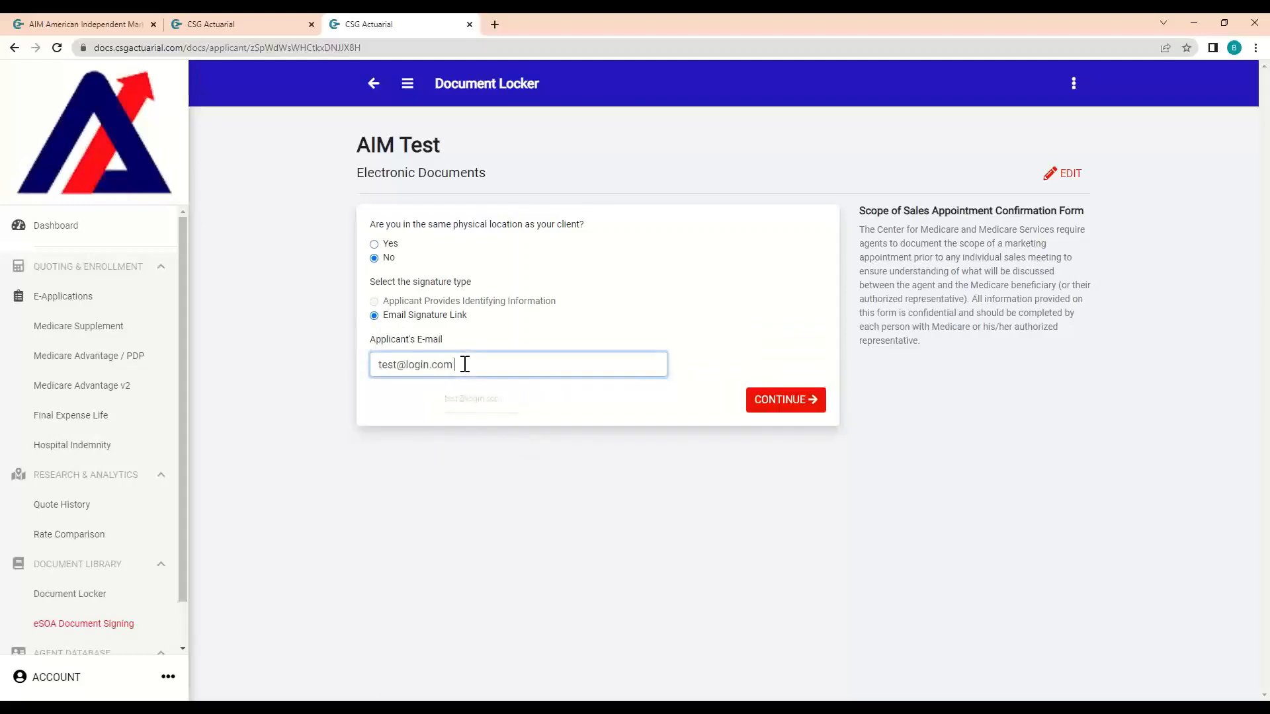
click(803, 401)
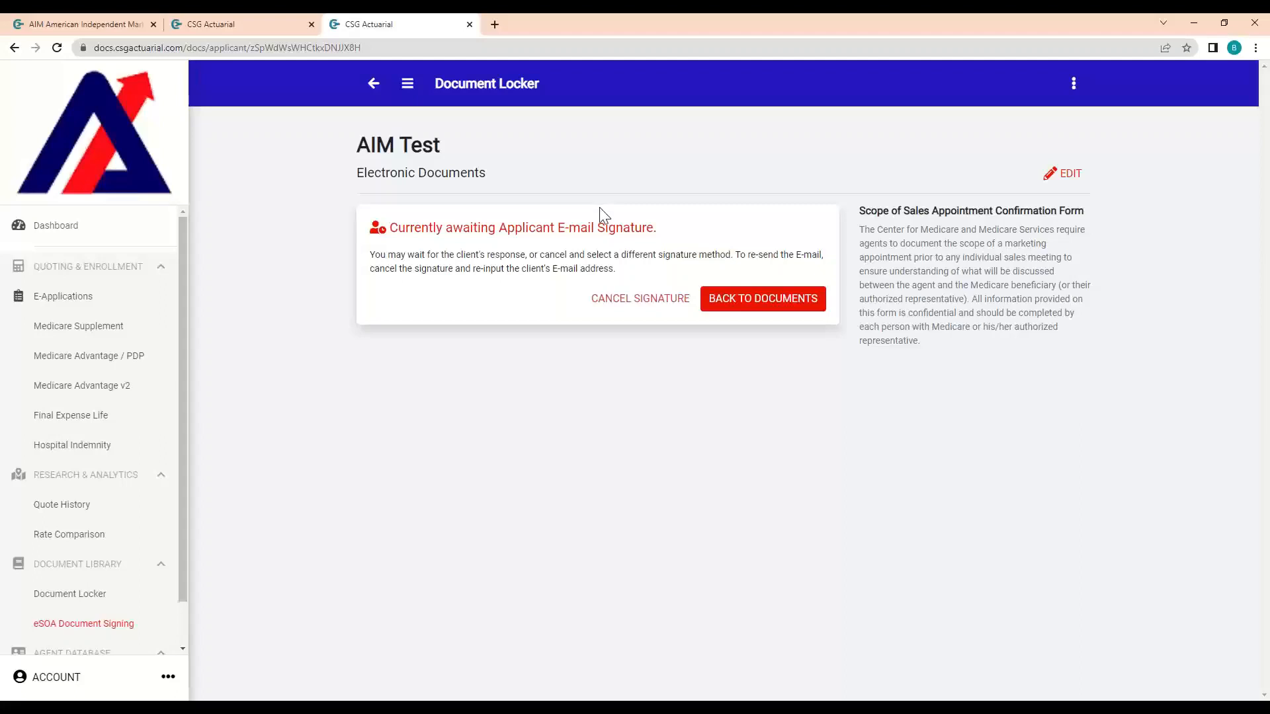
Step: Go back to the electronic documents list and check the status of the AIM Test document
click(747, 304)
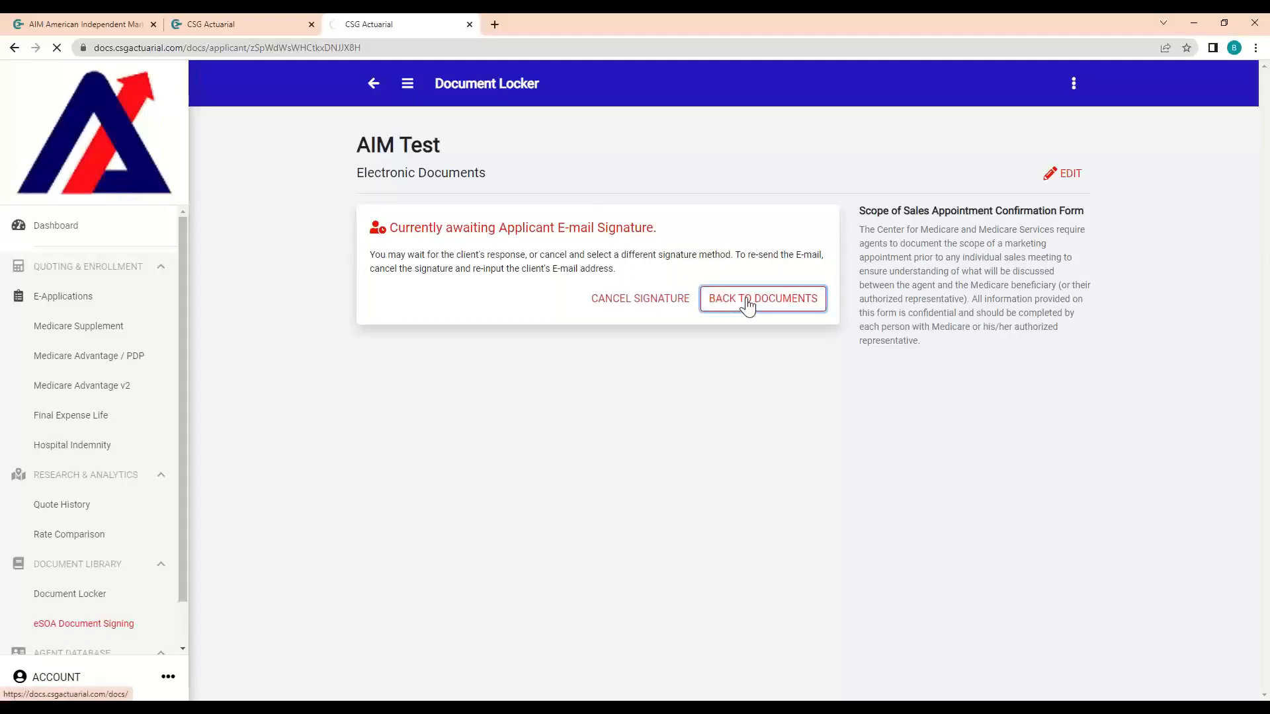
drag(452, 277, 715, 286)
click(715, 287)
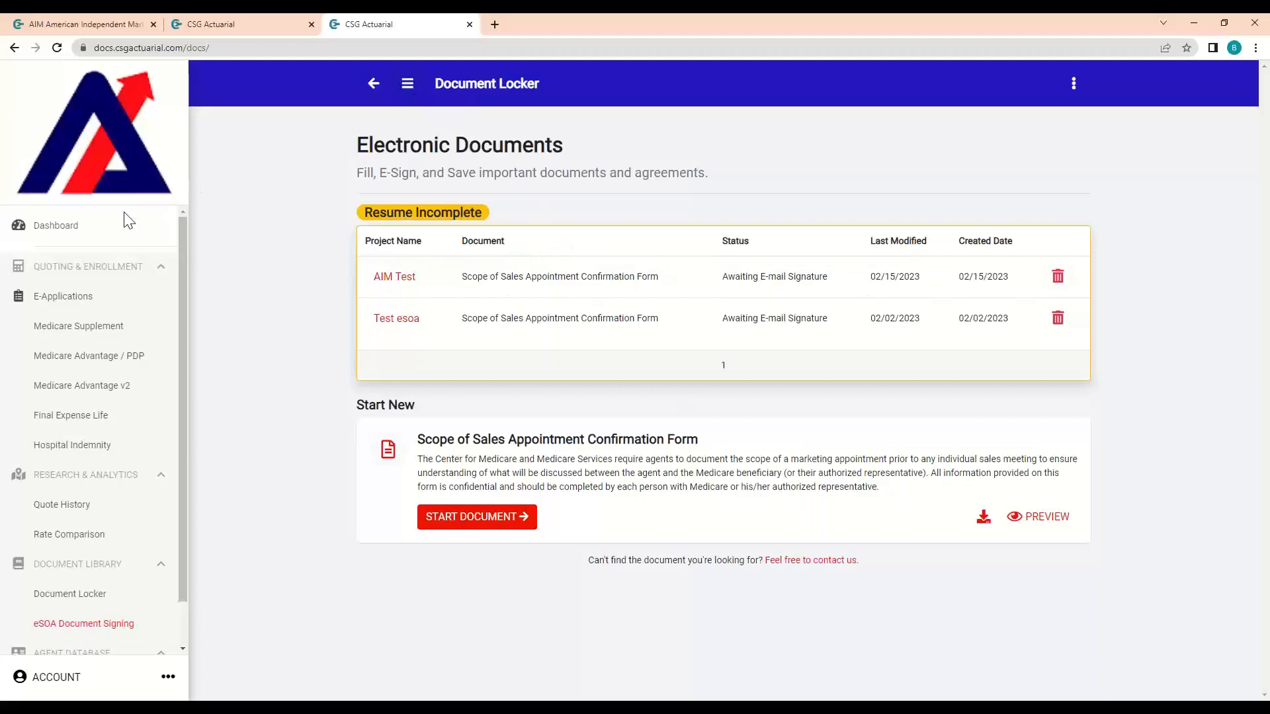
Step: Open the Document Locker from the dashboard and look at its document upload dialog without uploading a file
click(166, 223)
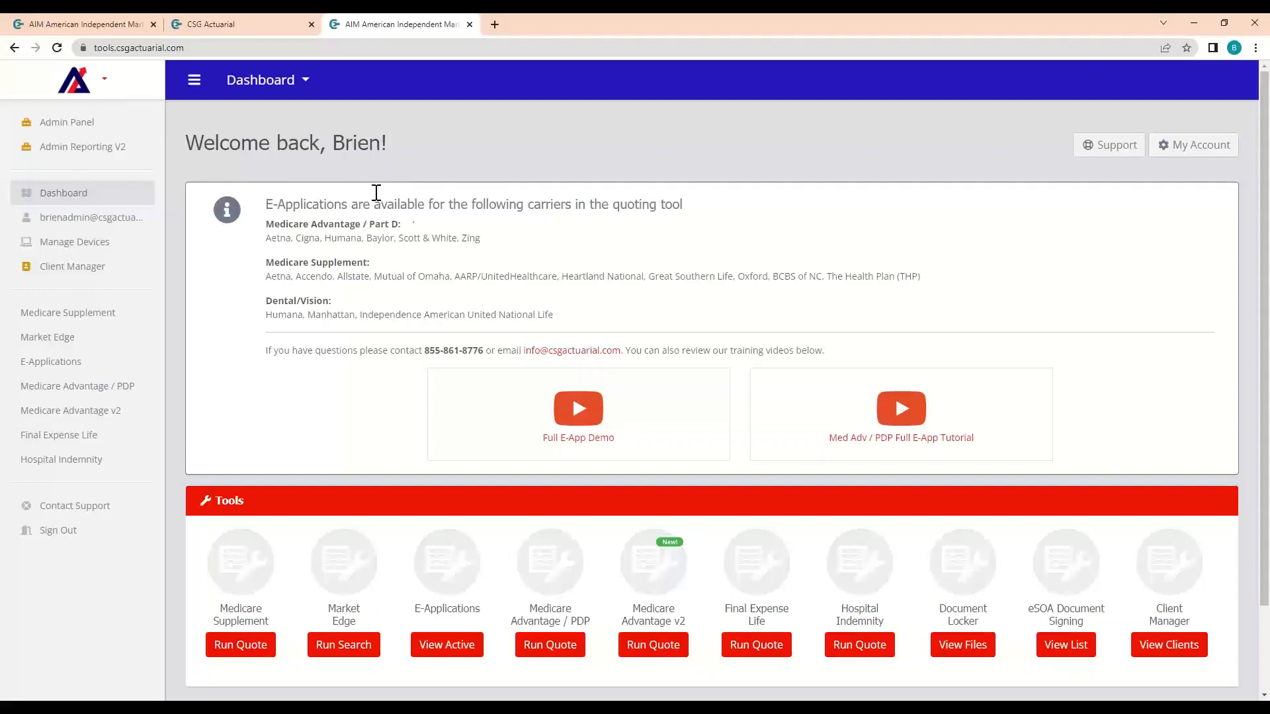
drag(943, 607, 986, 623)
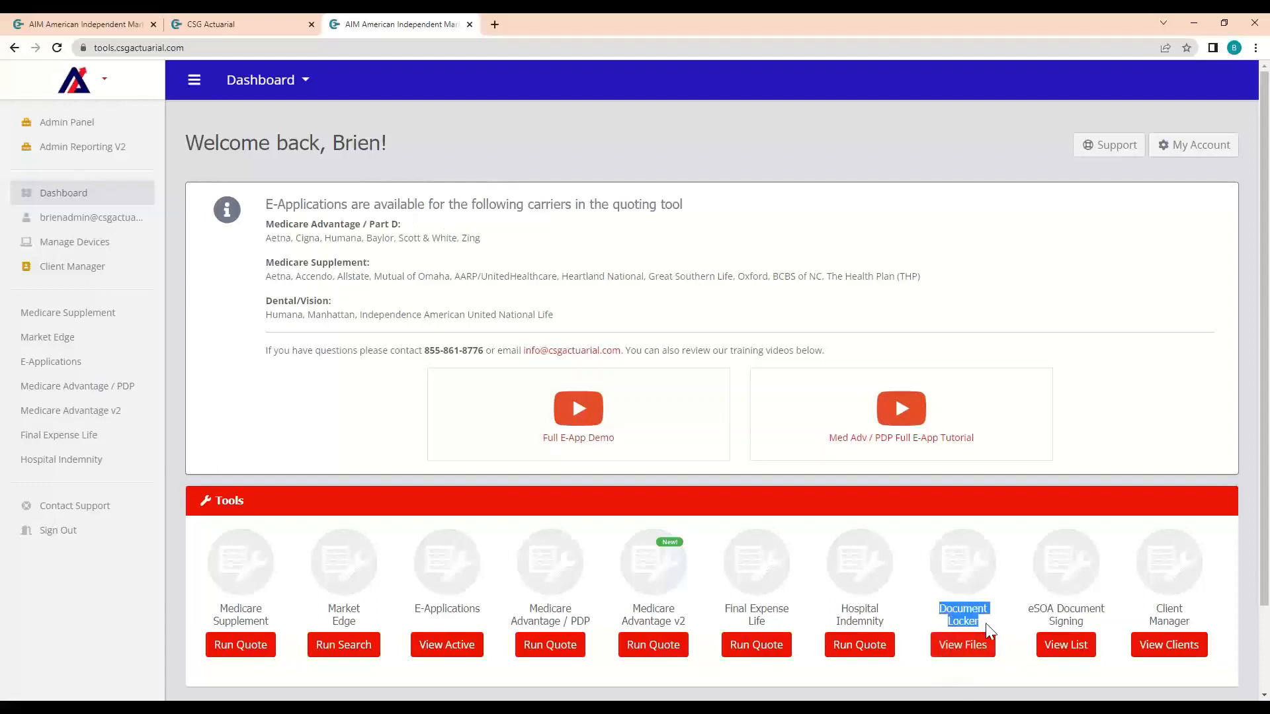
click(959, 650)
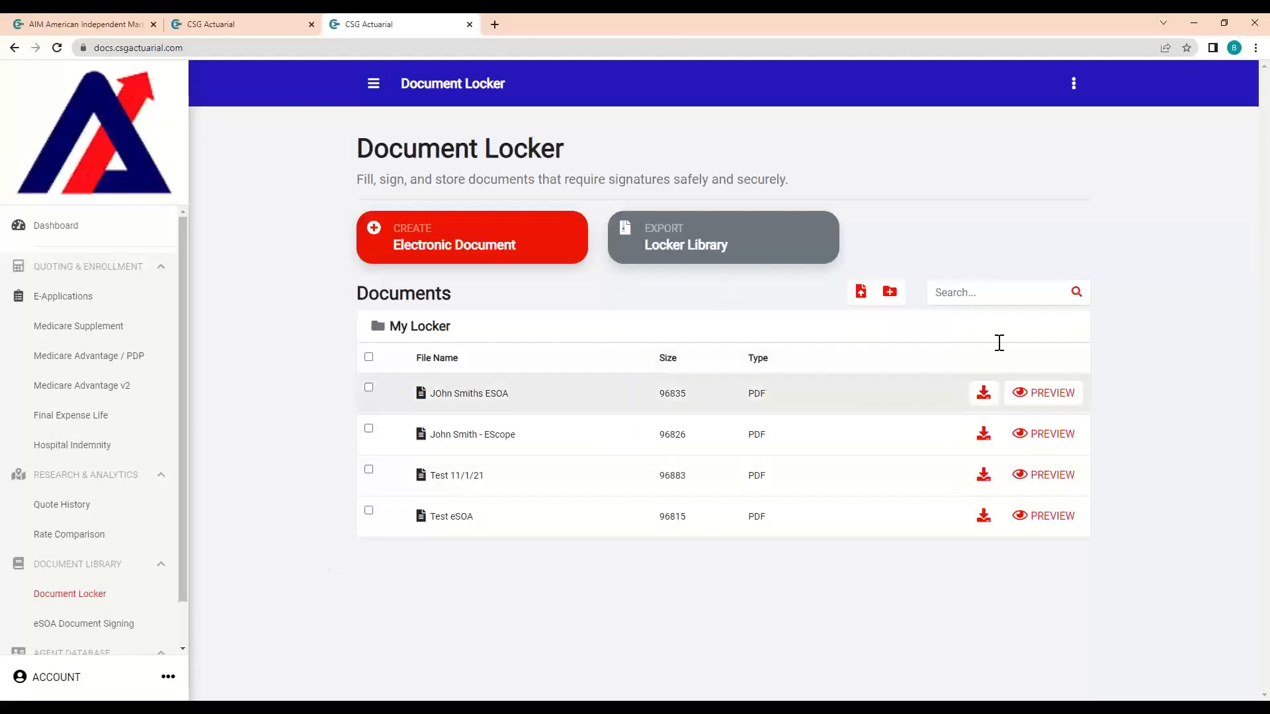
click(862, 292)
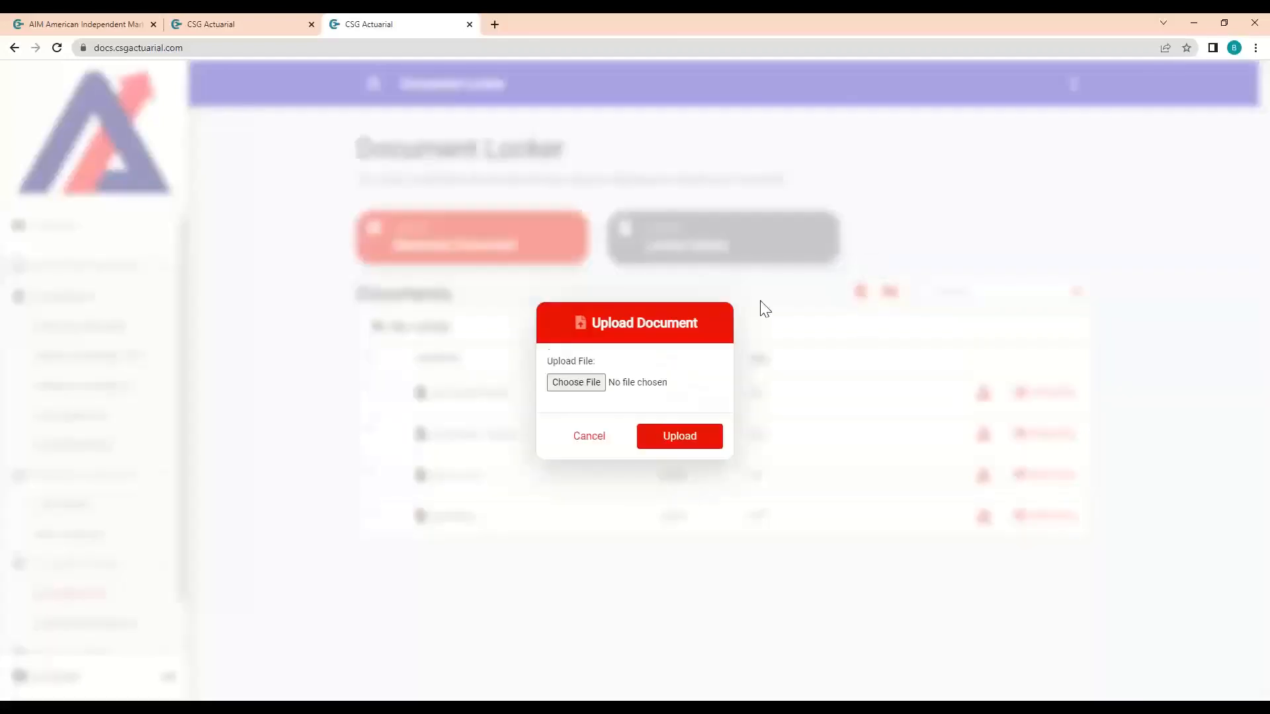
click(591, 437)
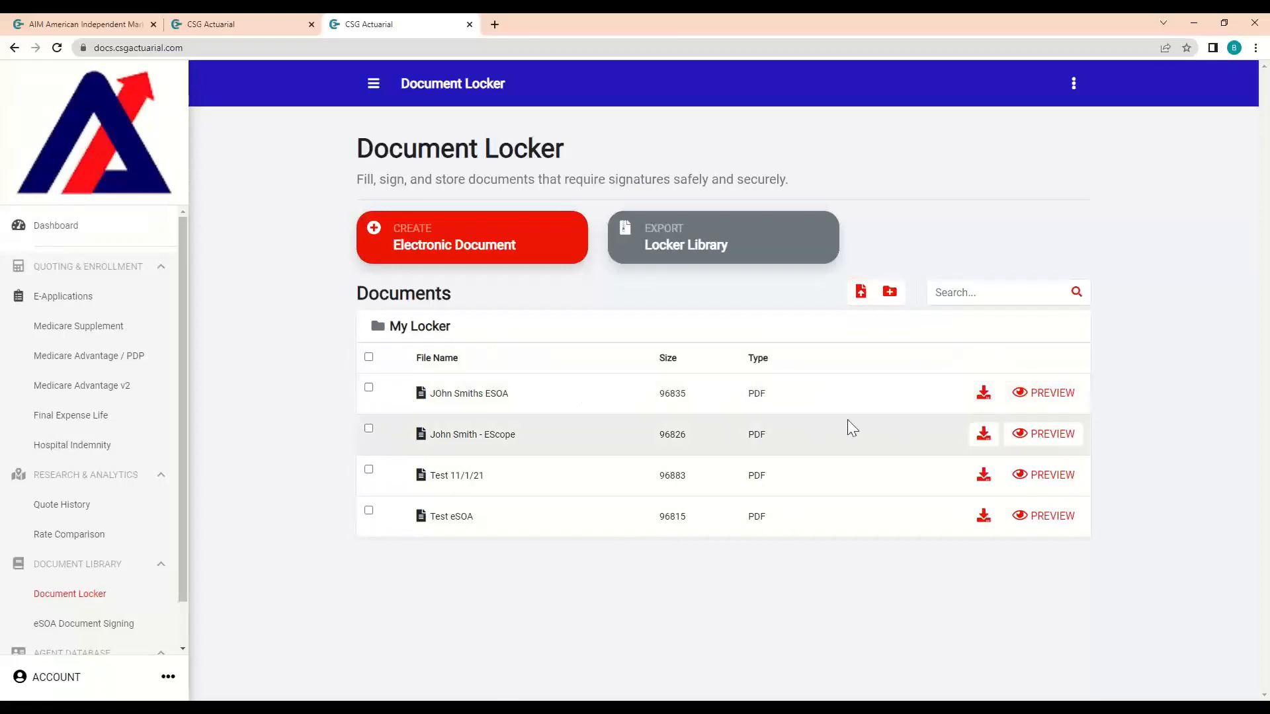
Step: Preview the first ESOA file in the locker, read through the signed form and close the preview
click(1028, 397)
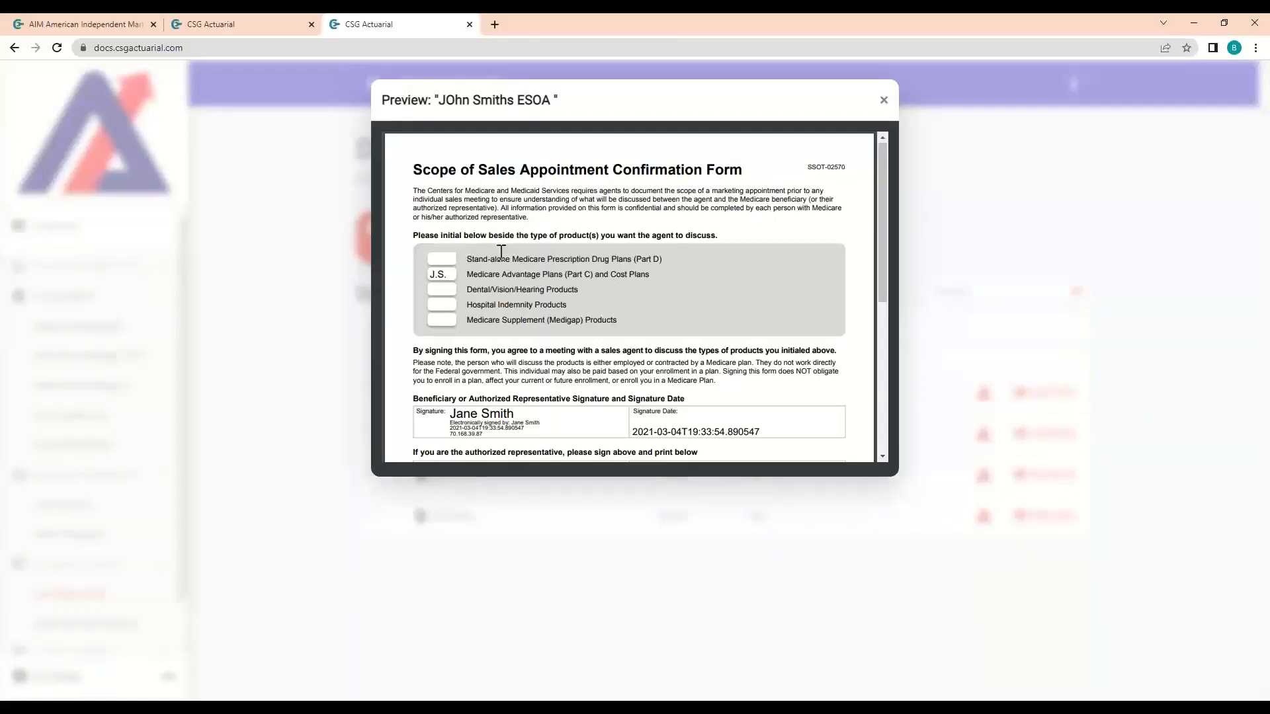
scroll(500, 252, down, 2)
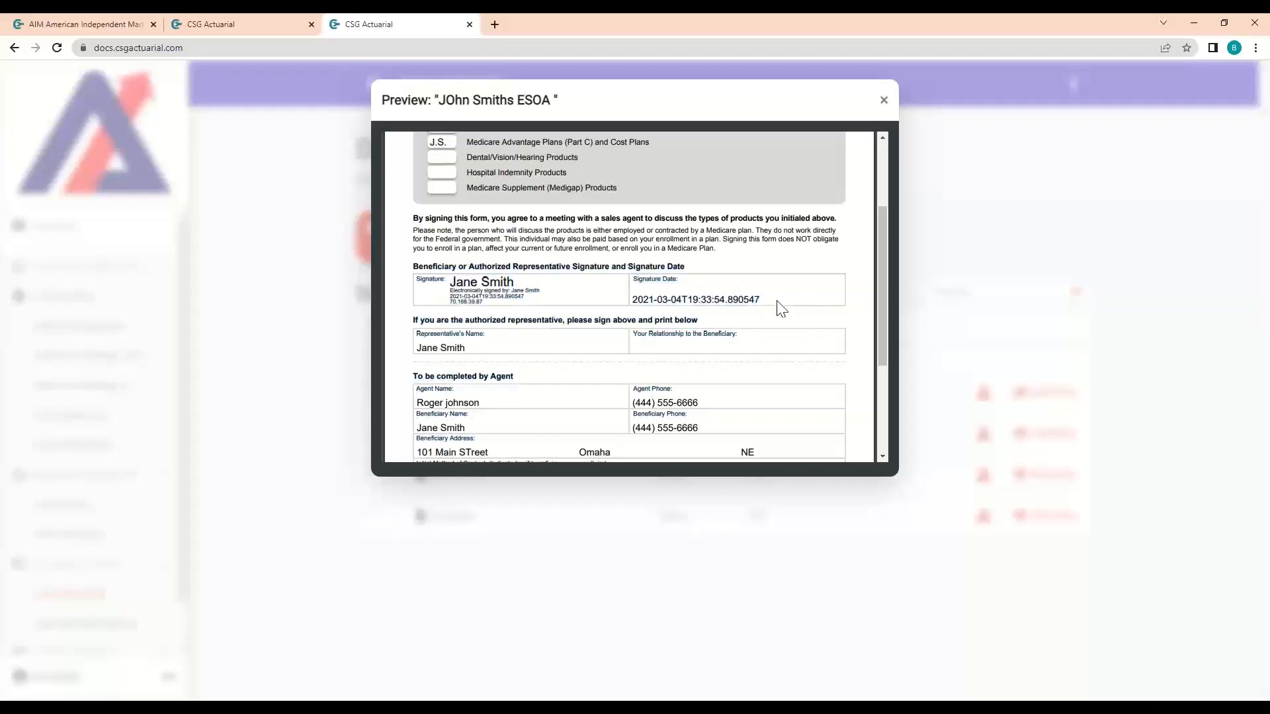
scroll(617, 308, down, 3)
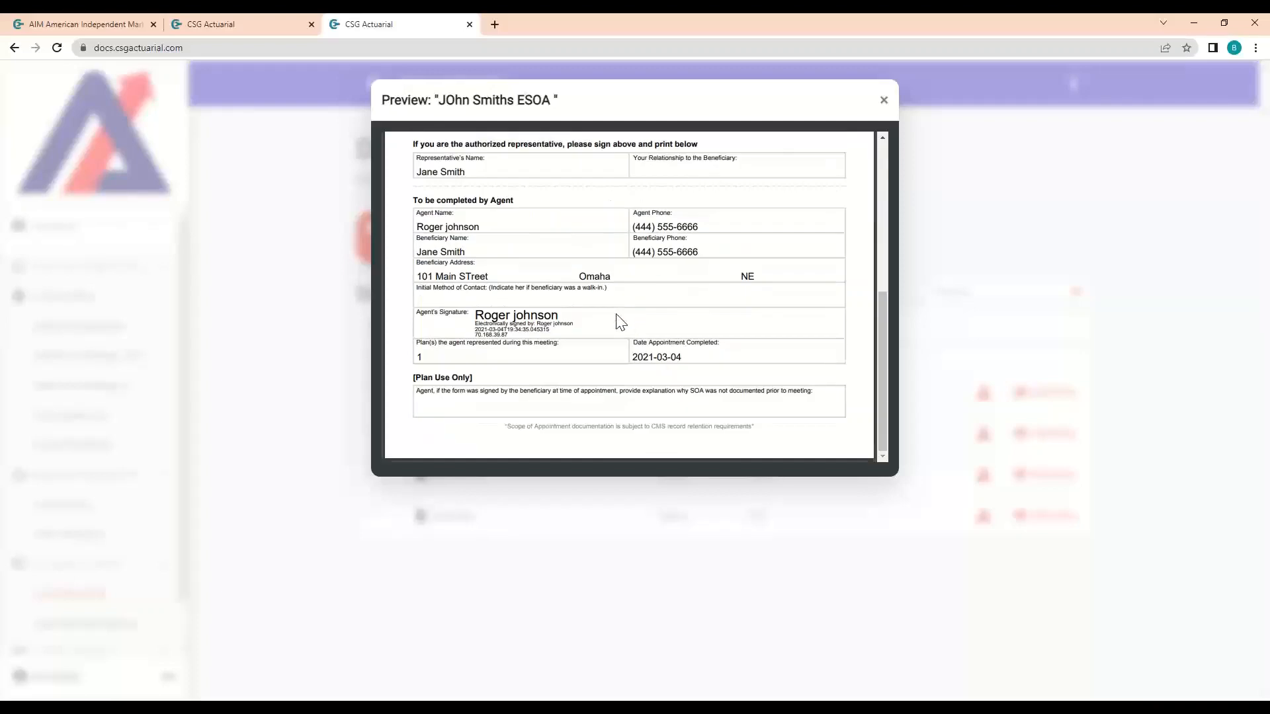
scroll(619, 322, up, 5)
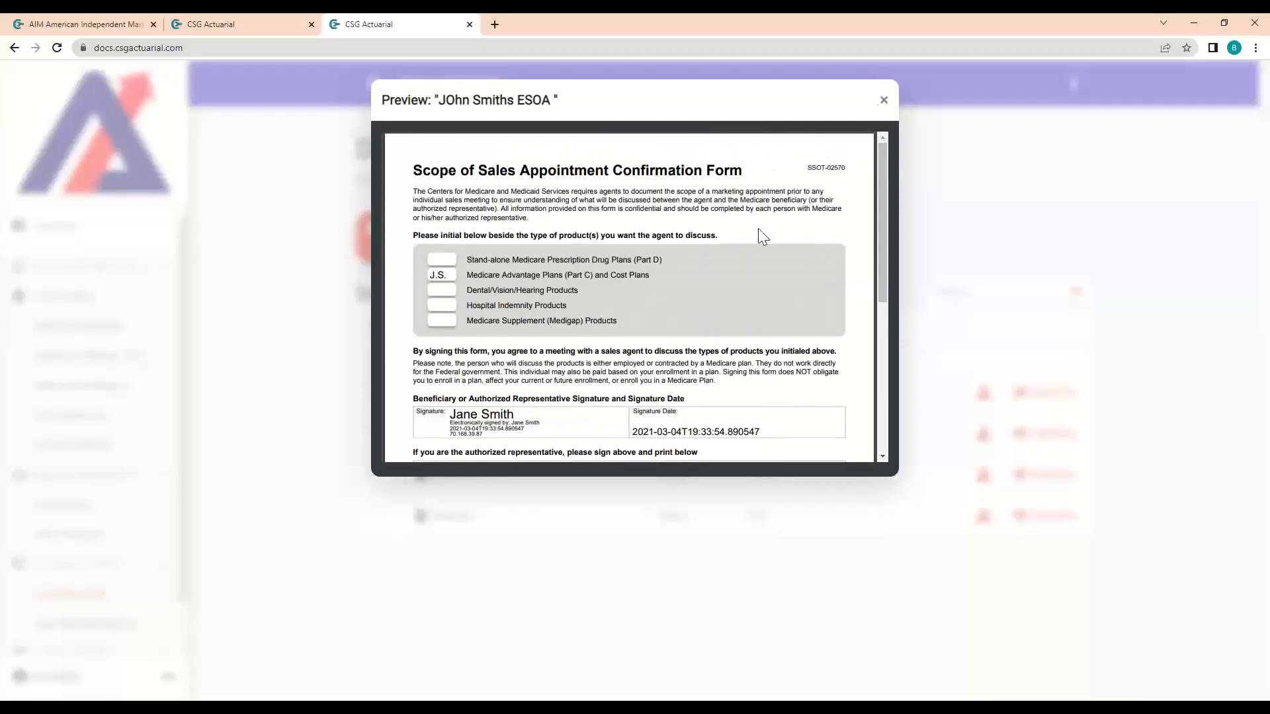
click(883, 100)
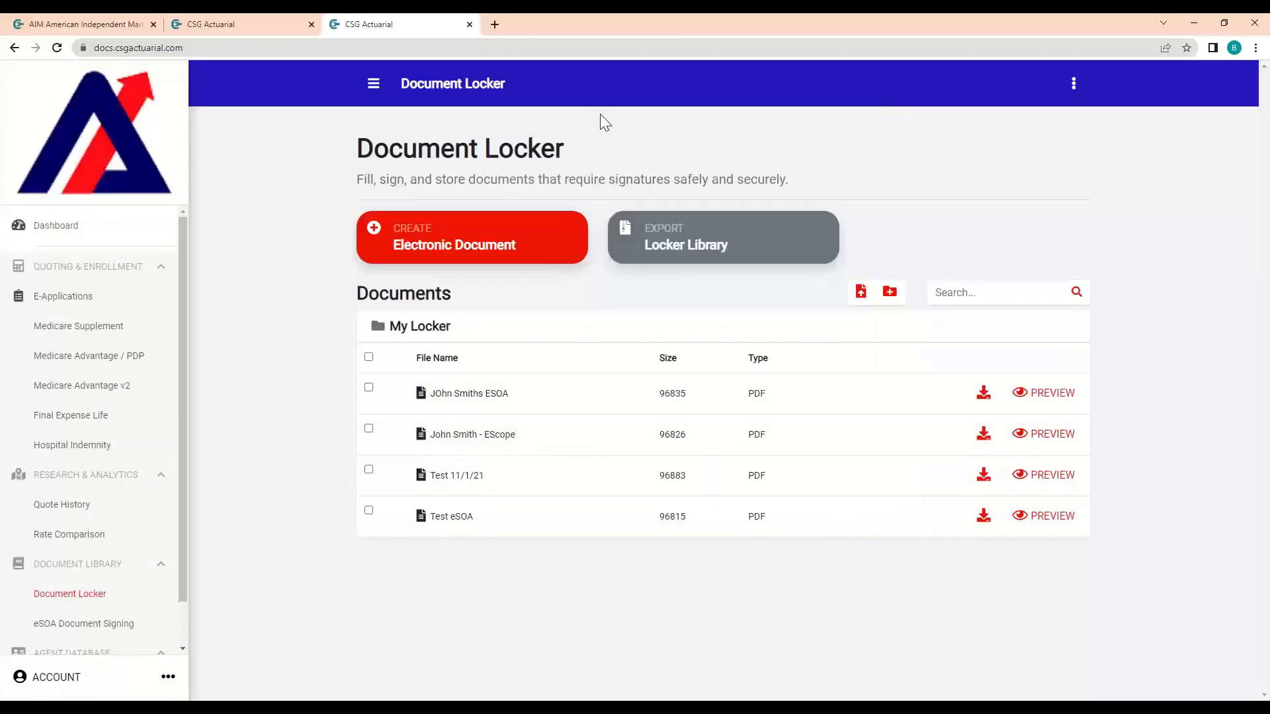
Step: Open the Client Manager from the dashboard, look at the blank new-client form and return to My Clients
click(145, 238)
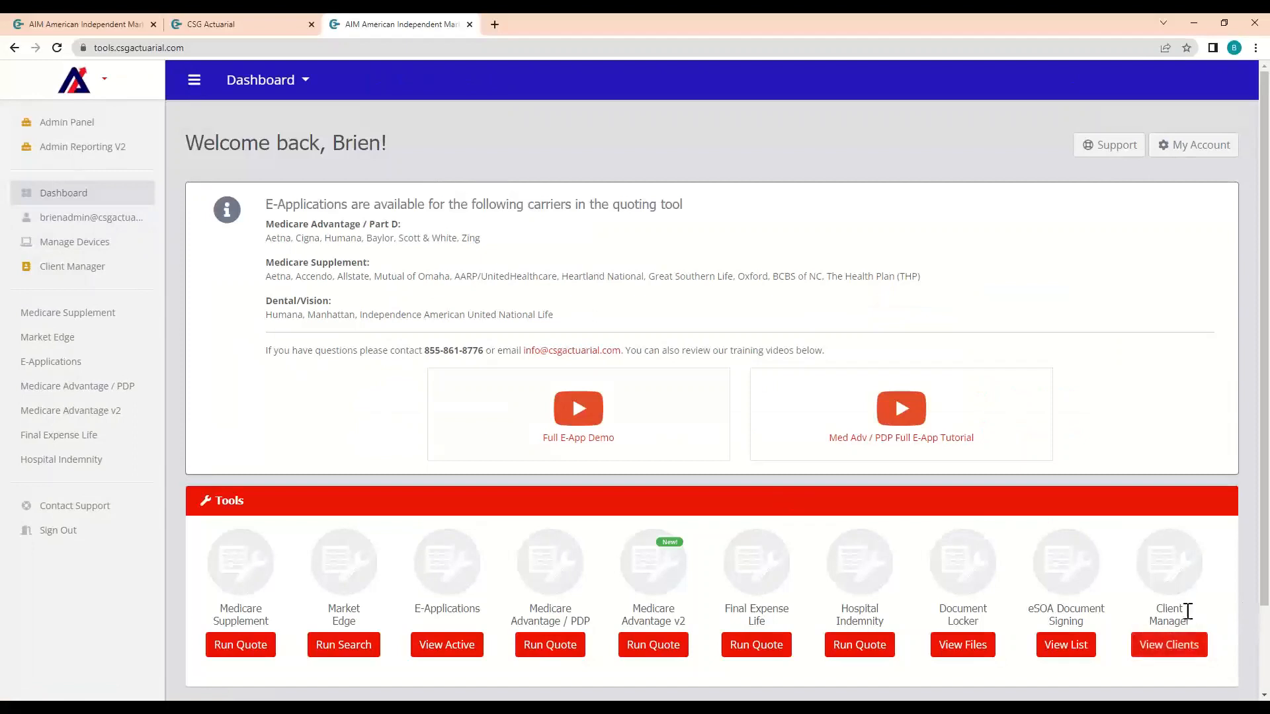
drag(1190, 619, 1145, 611)
click(1136, 610)
click(1168, 654)
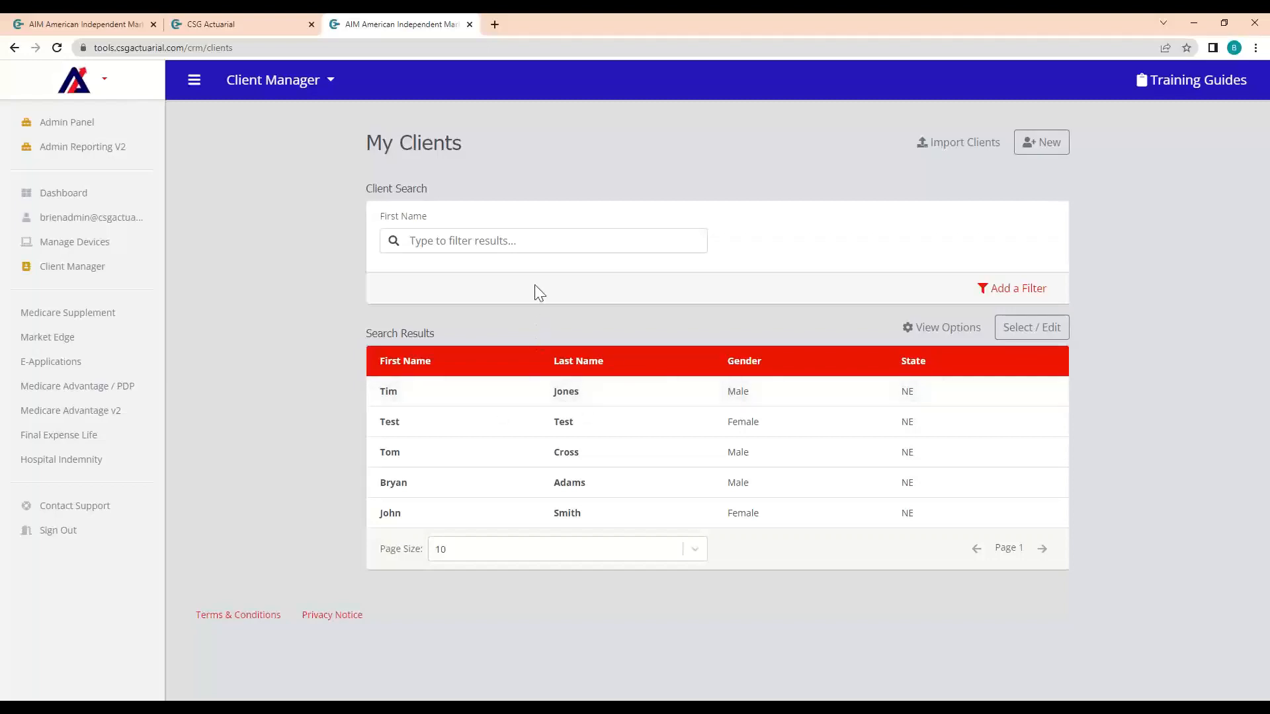
click(1040, 144)
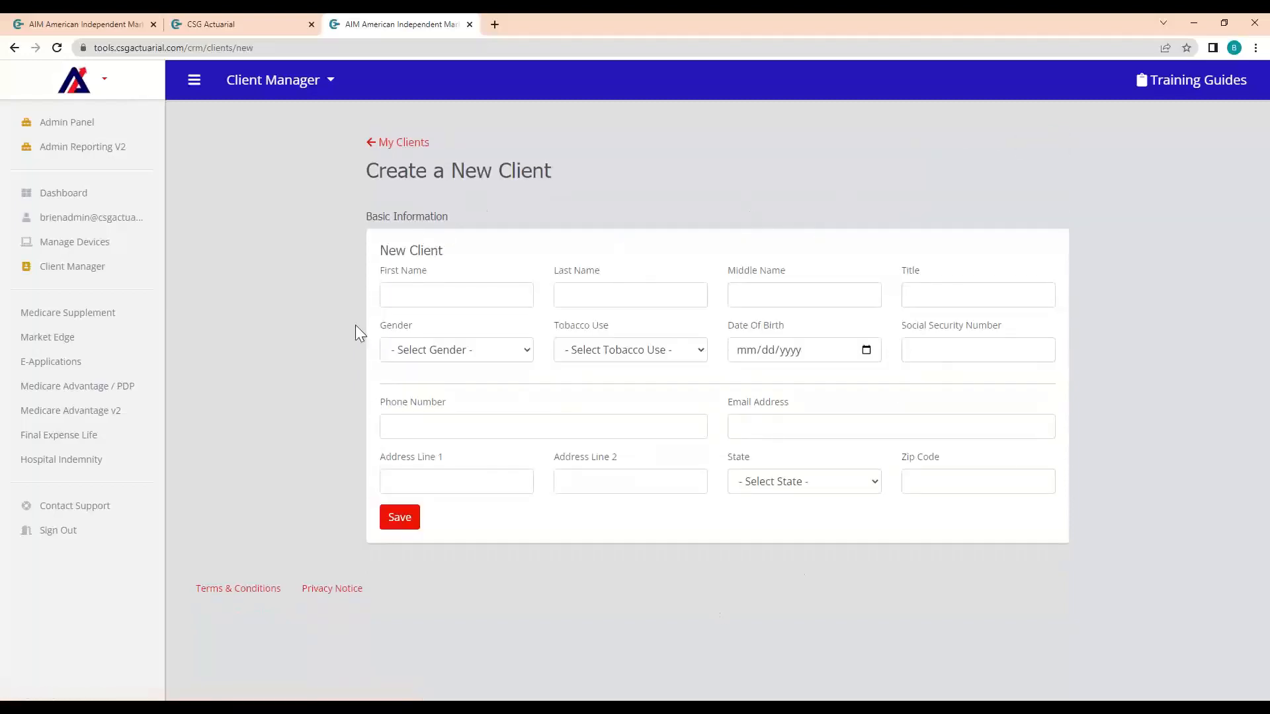
click(417, 144)
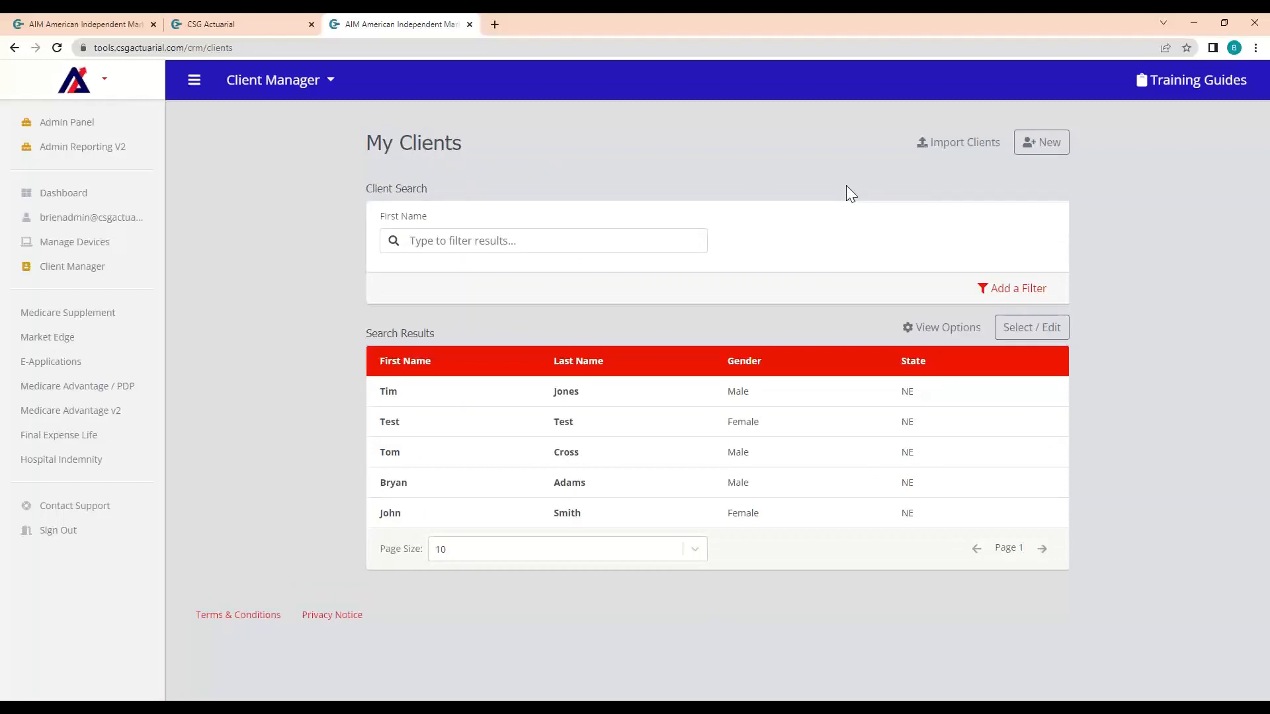
Step: Open the client import page, check the training guides for the Client Import Example, and return to My Clients
click(945, 144)
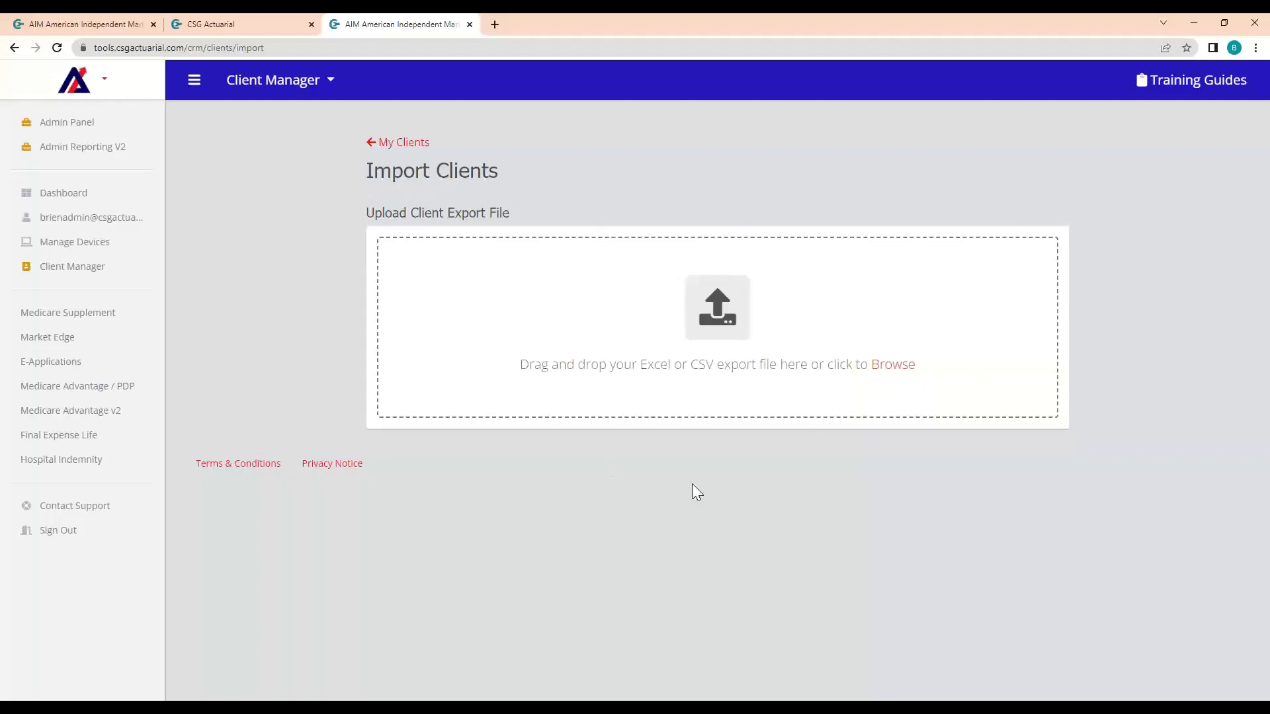
click(1170, 91)
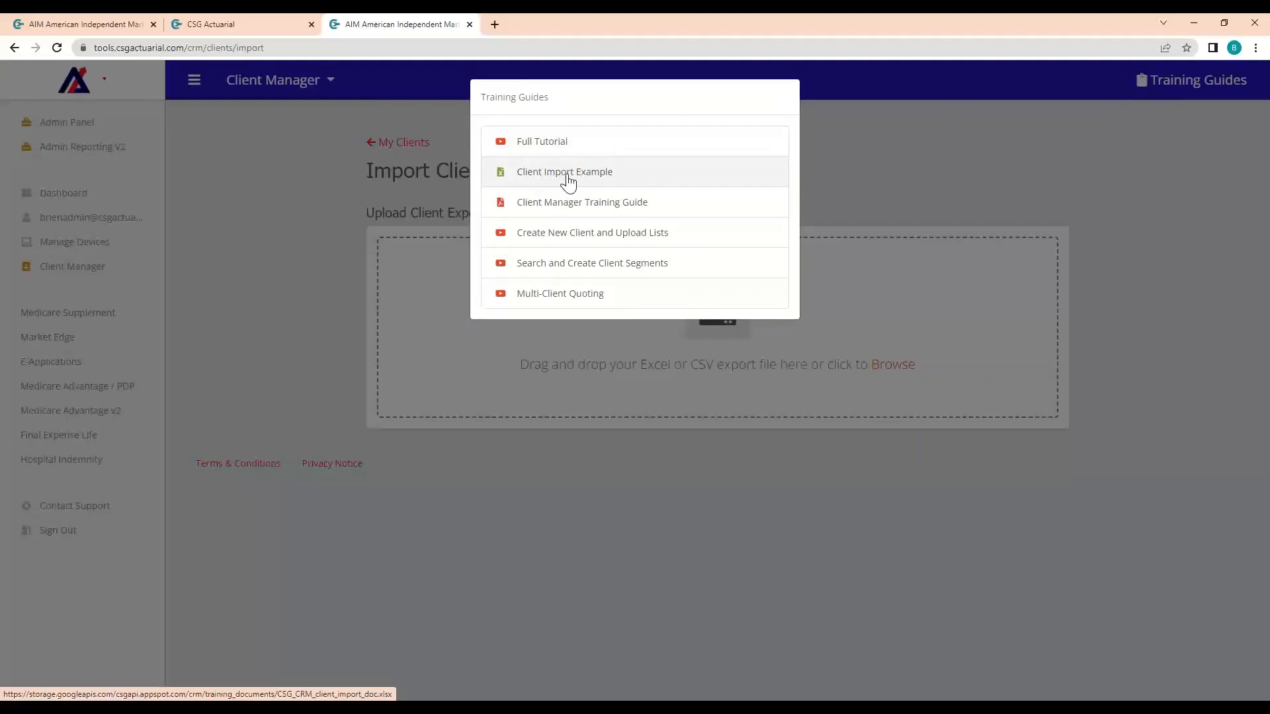
click(381, 213)
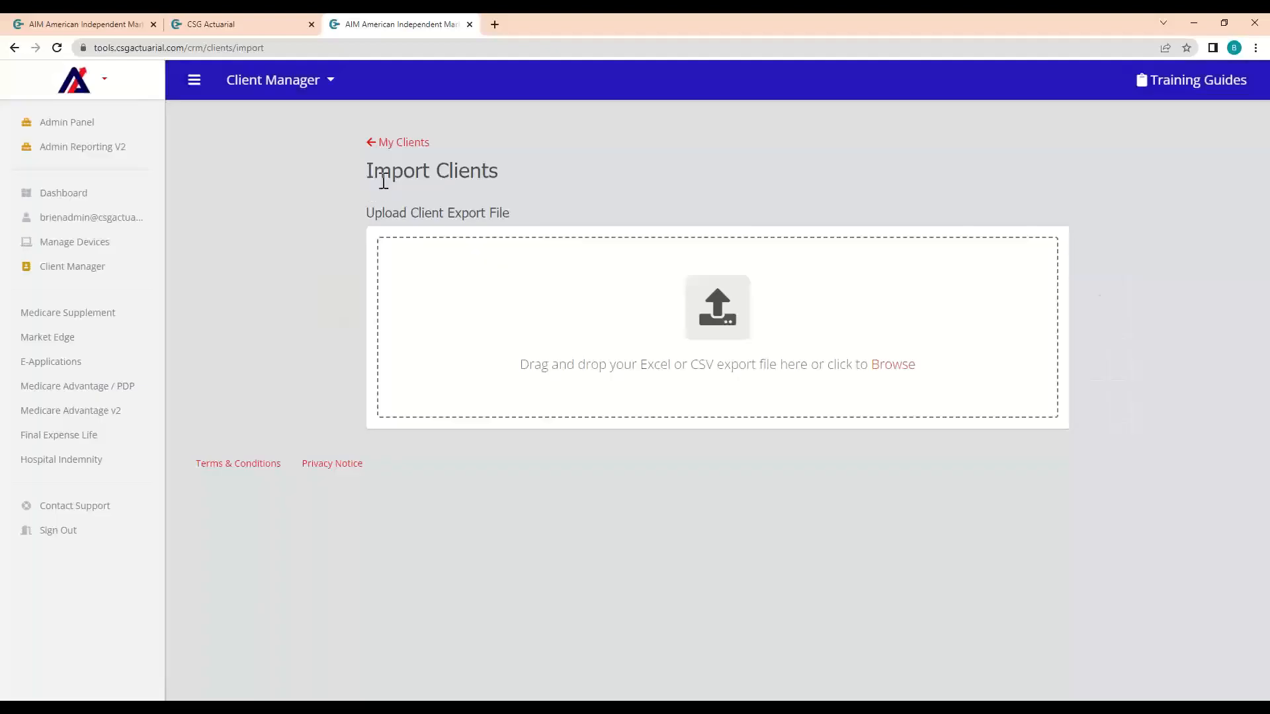
click(395, 147)
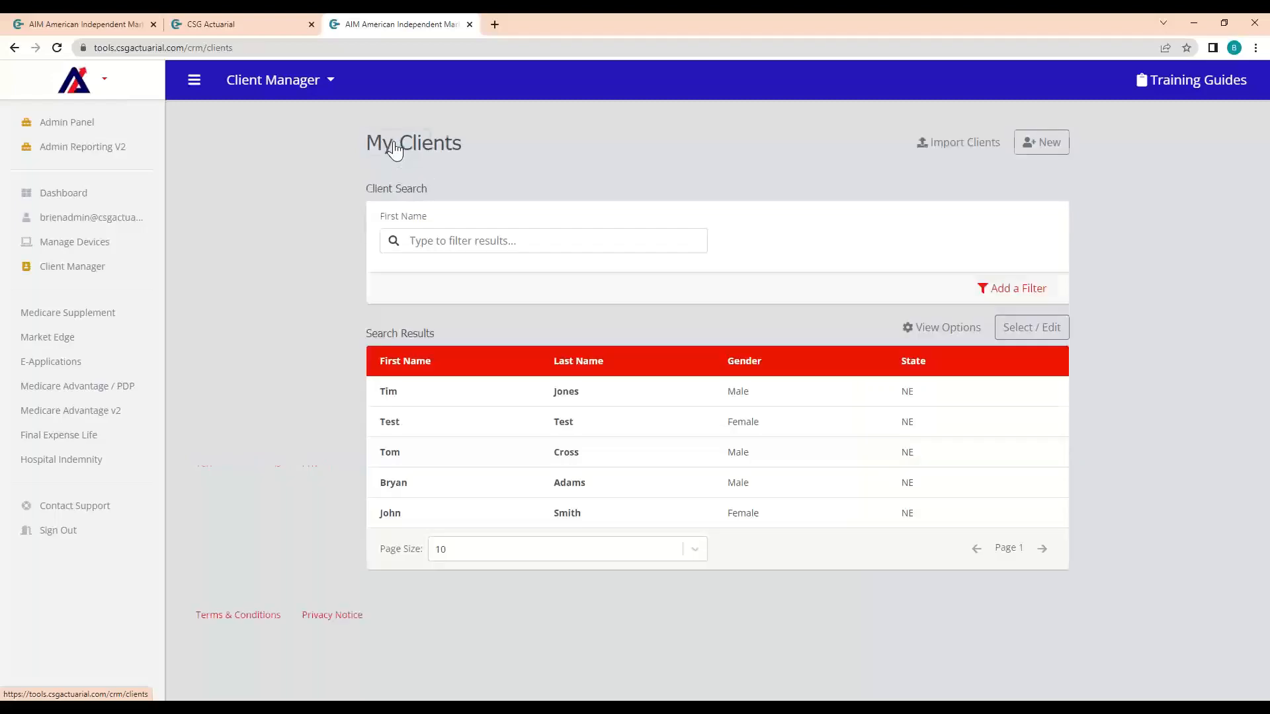
Step: Open the first client's record, review the basic information and quote history sections, and save the record
click(547, 397)
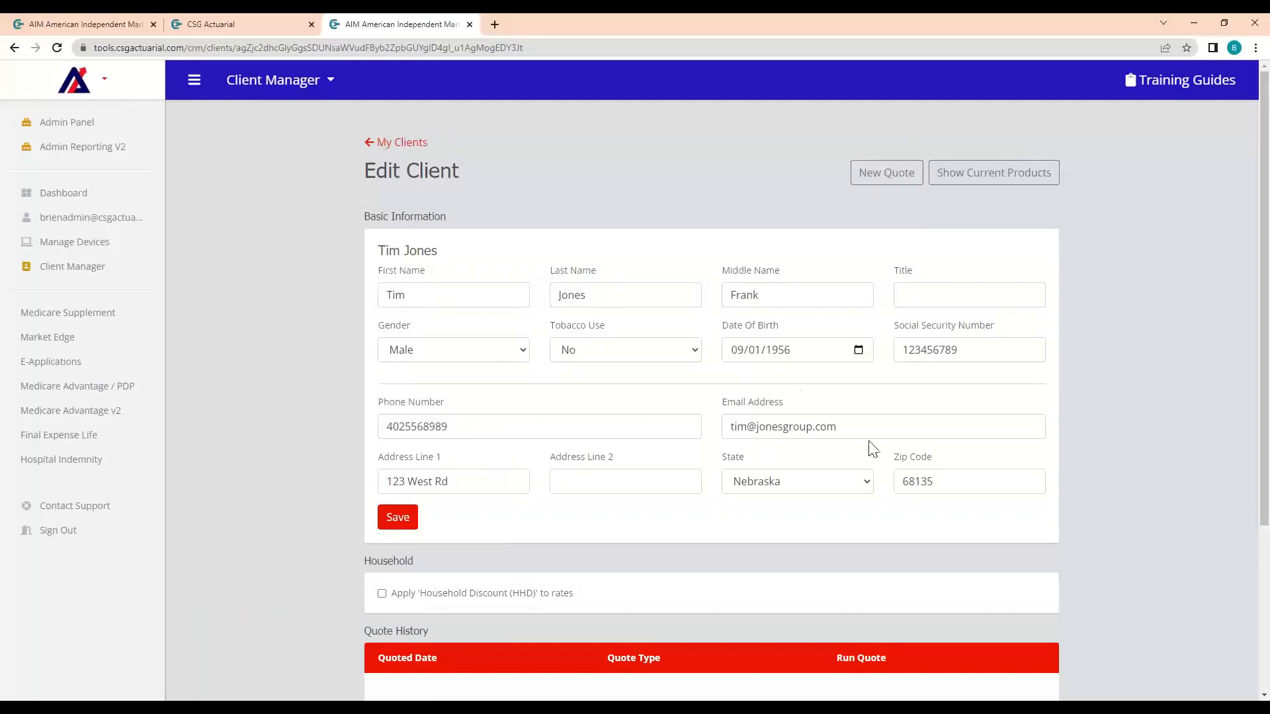
scroll(721, 427, down, 3)
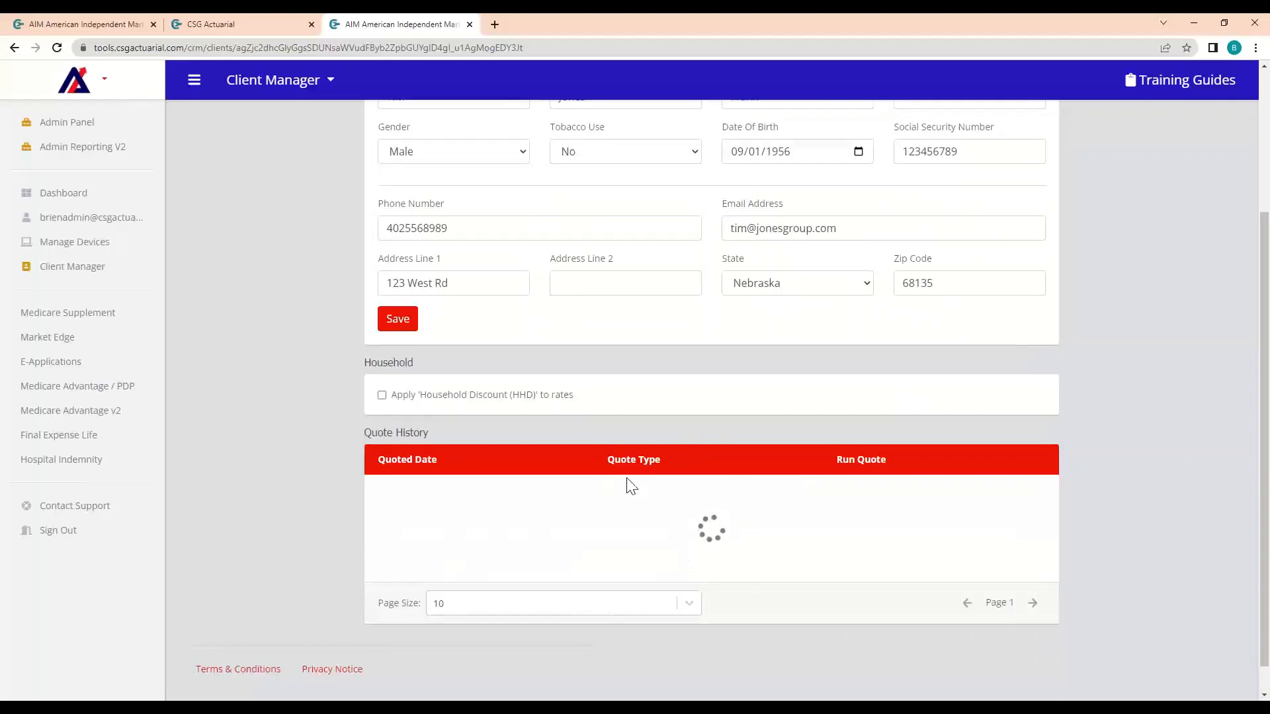
scroll(411, 520, up, 3)
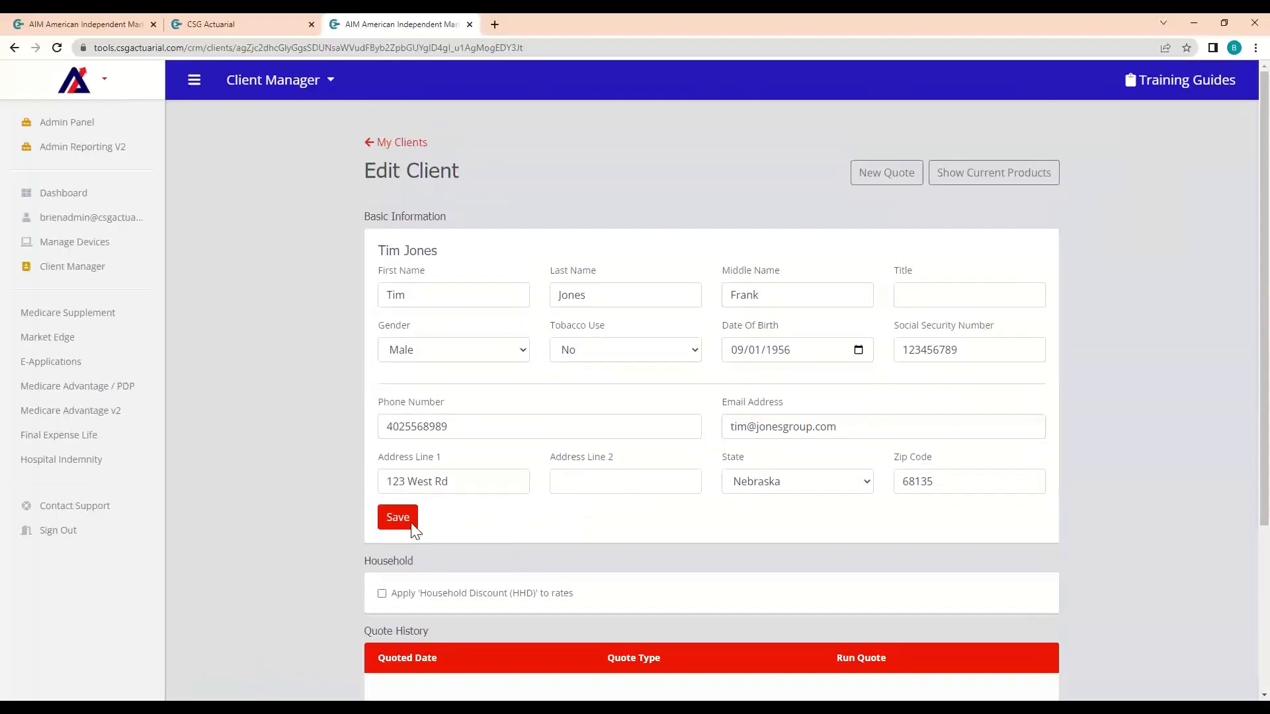
click(413, 524)
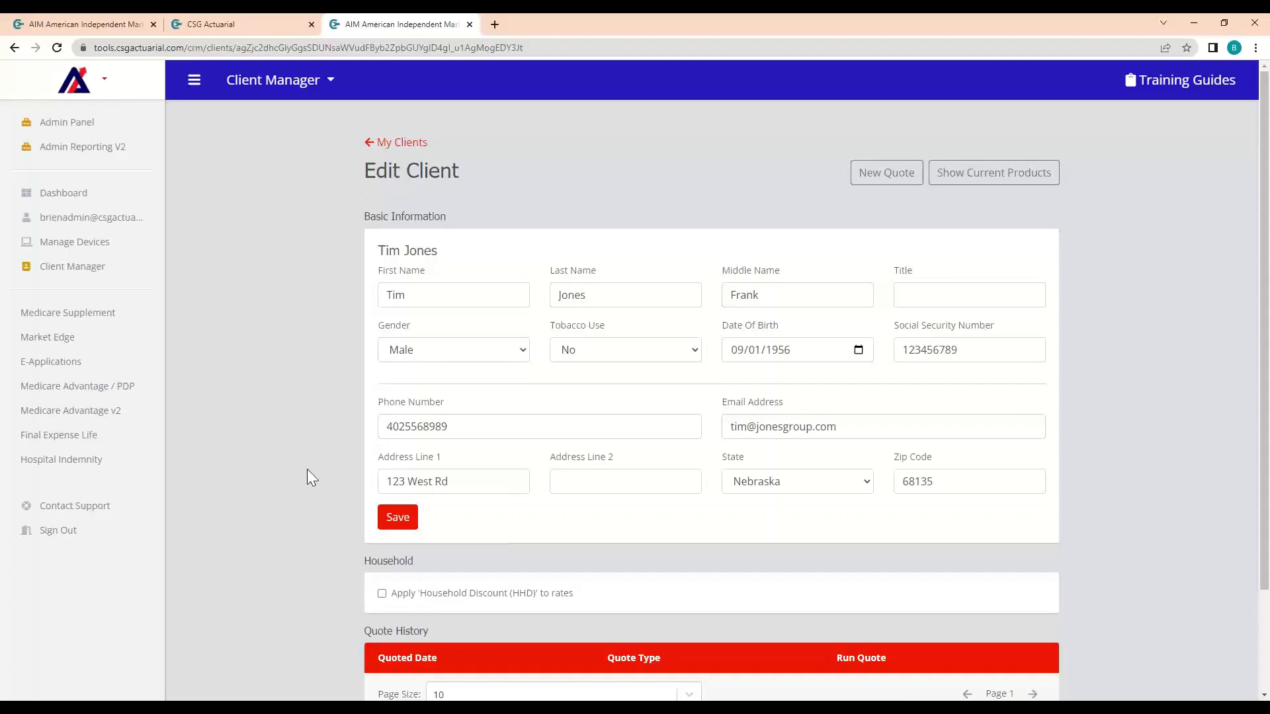
Step: Return from the Client Manager to the dashboard and look over its carrier information and tools
click(278, 80)
click(272, 119)
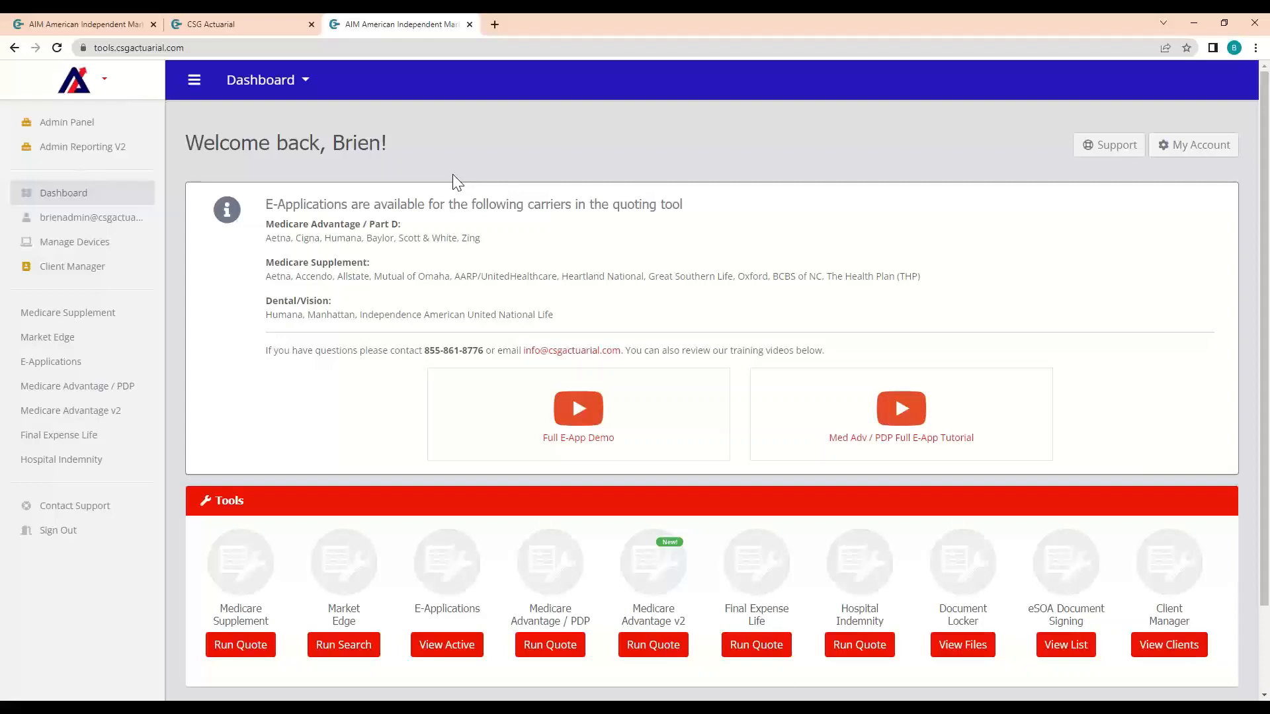
scroll(453, 173, down, 1)
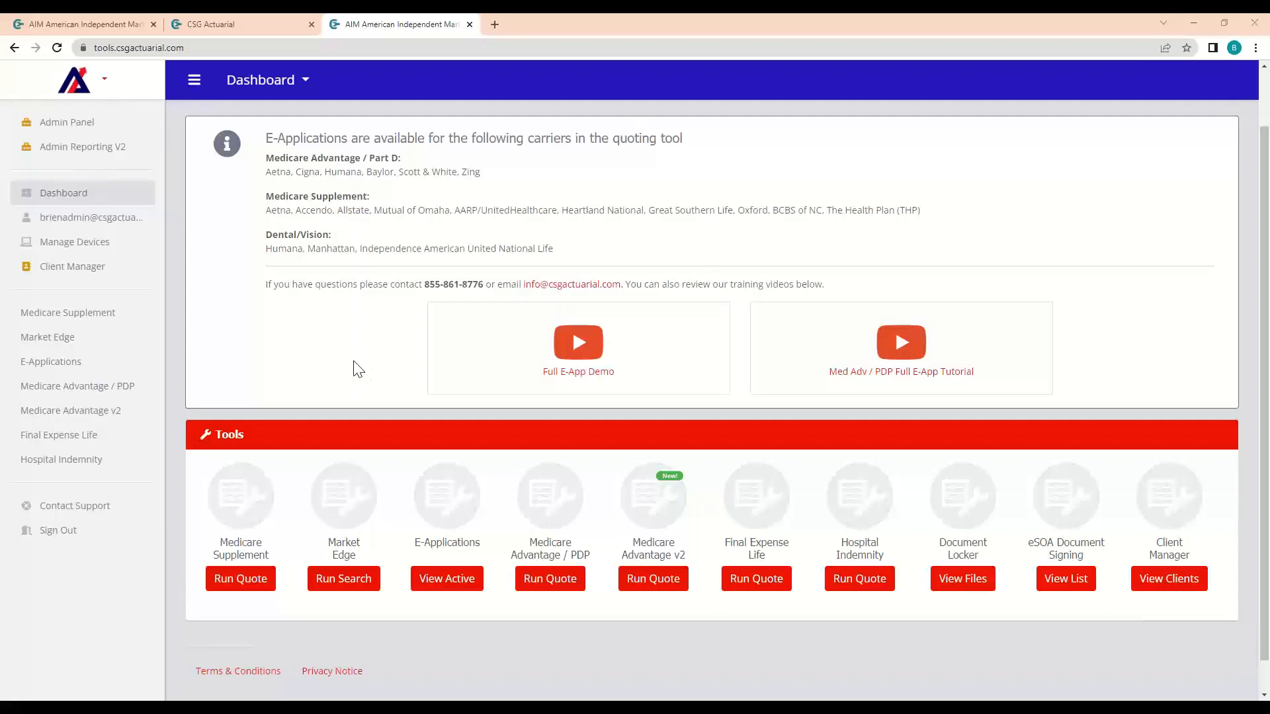
scroll(358, 369, up, 1)
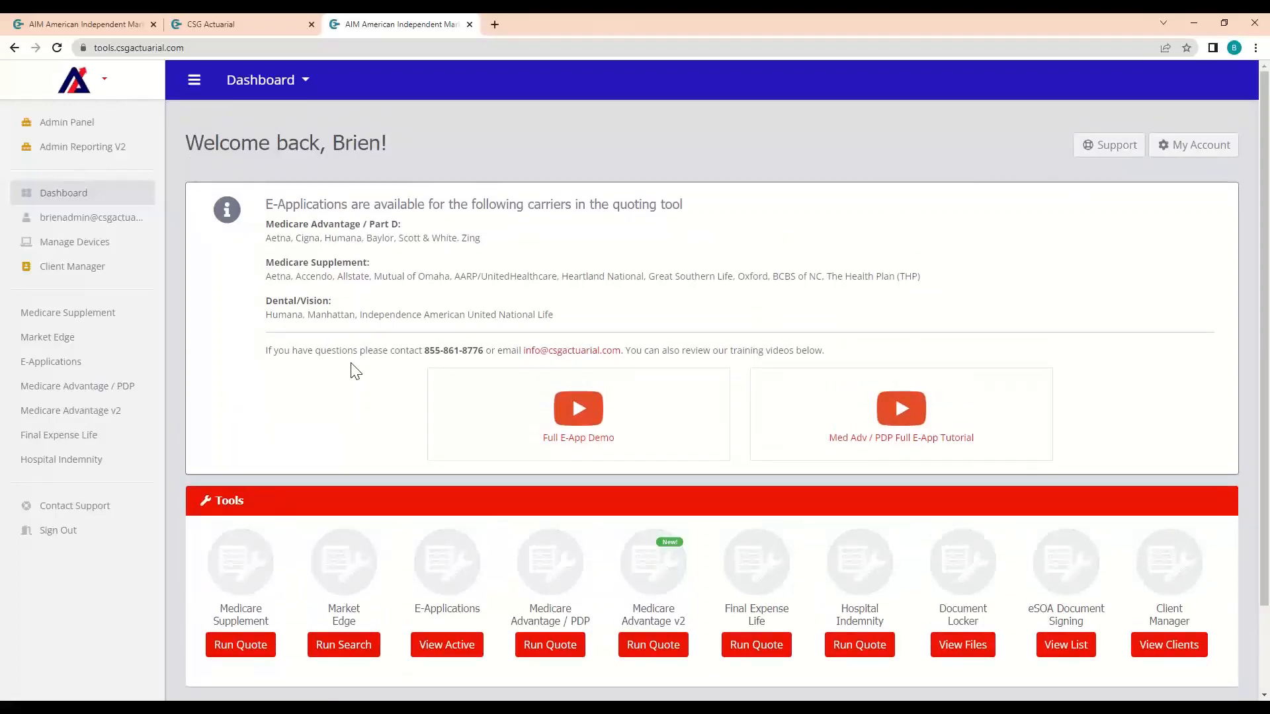